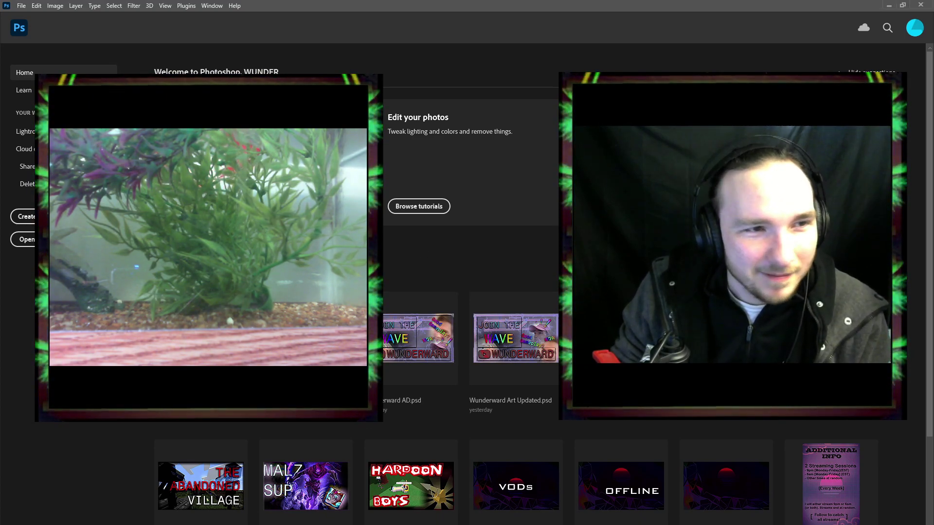
Create a white 2 × 2 inch RGB document at 300 pixels/inch and activate the Brush tool.
key("Return")
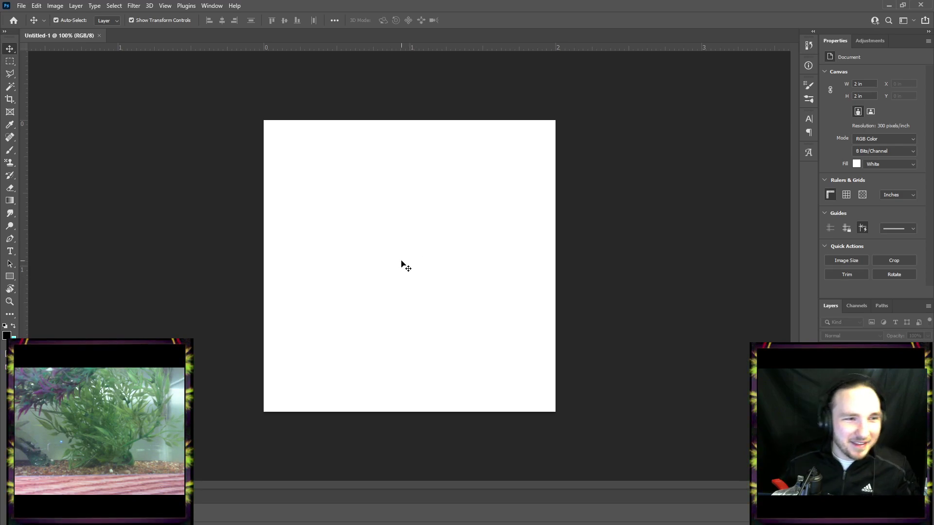
left_click(10, 149)
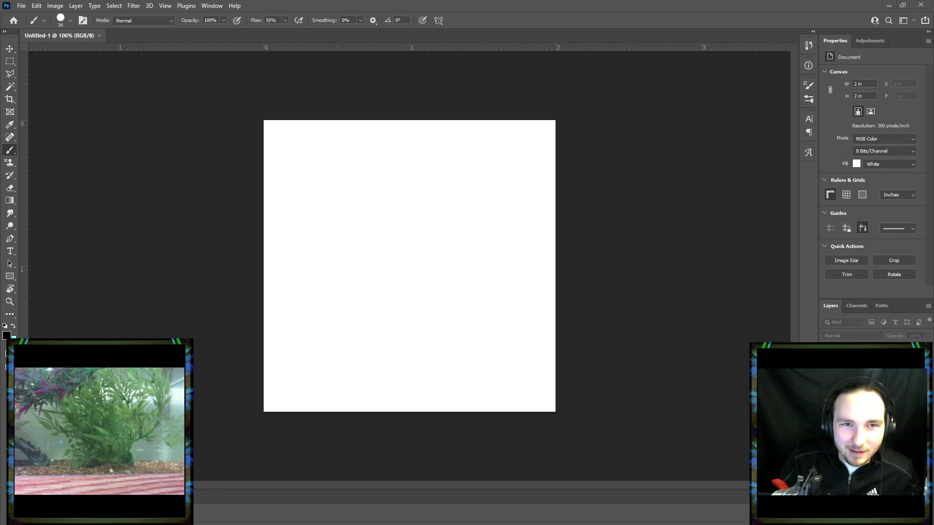
mouse_move(283, 130)
left_mouse_down()
mouse_move(298, 150)
mouse_move(274, 173)
left_mouse_up()
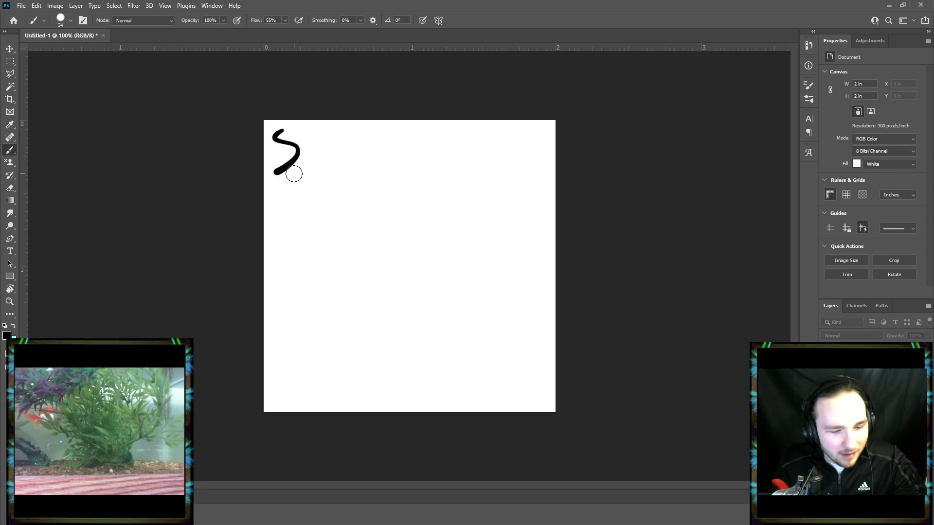
key("ctrl+z")
mouse_move(273, 127)
left_mouse_down()
mouse_move(295, 135)
mouse_move(268, 154)
left_mouse_up()
mouse_move(302, 124)
left_mouse_down()
mouse_move(311, 140)
mouse_move(306, 124)
left_mouse_up()
key("ctrl+z")
key("ctrl+z")
key("ctrl+z")
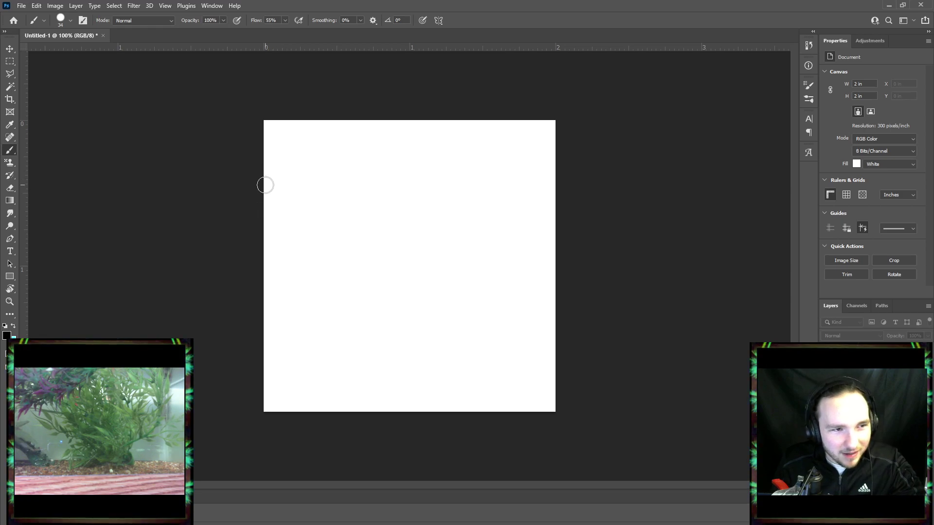
left_click_drag(280, 126, 271, 153)
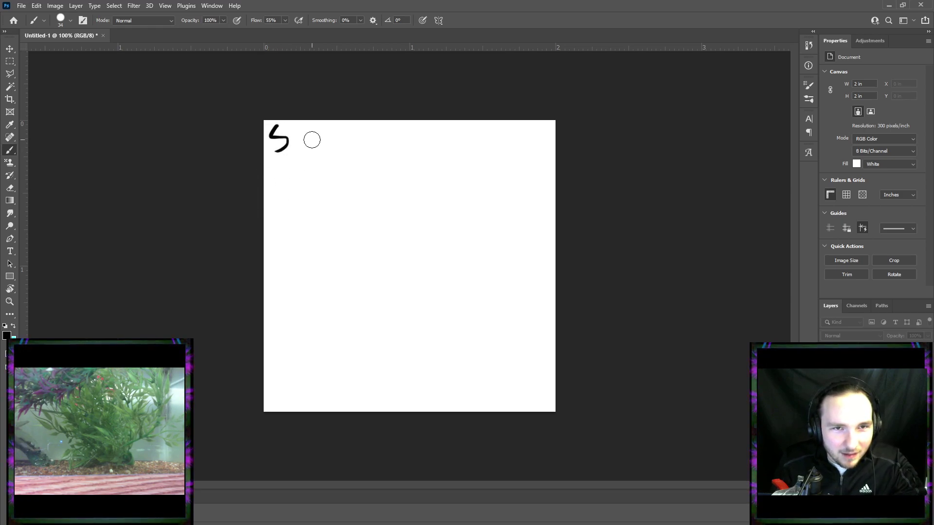
key("ctrl+z")
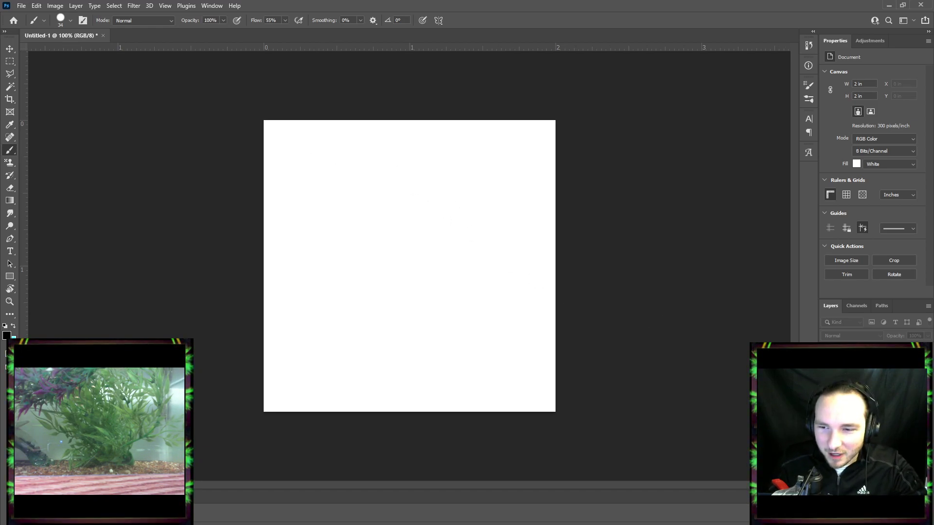
Add a new layer, hide the white background and reduce the brush size to 21.
left_click(865, 371)
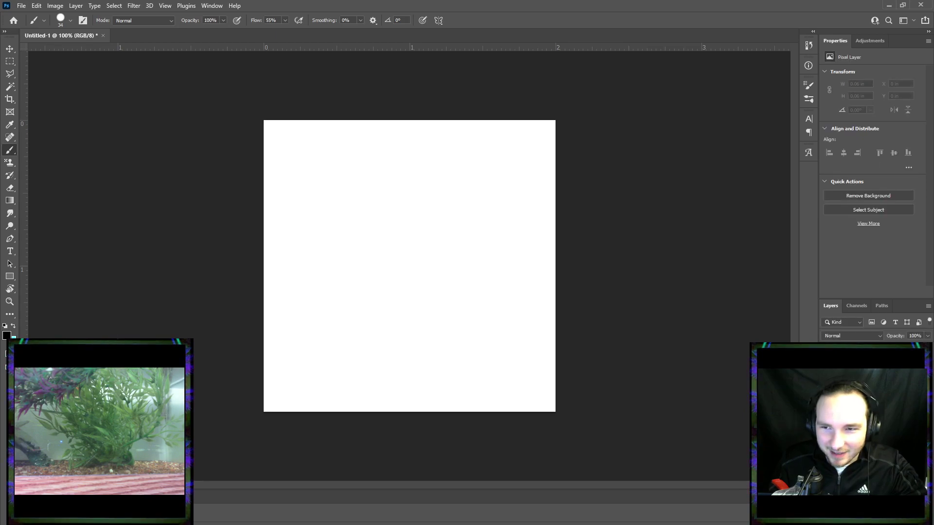
left_click(827, 380)
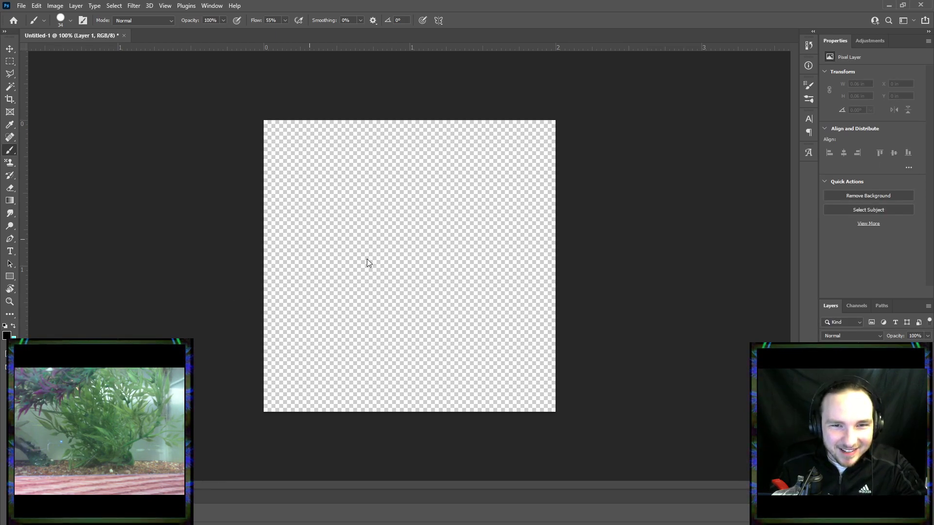
key("[")
key("[")
key("[")
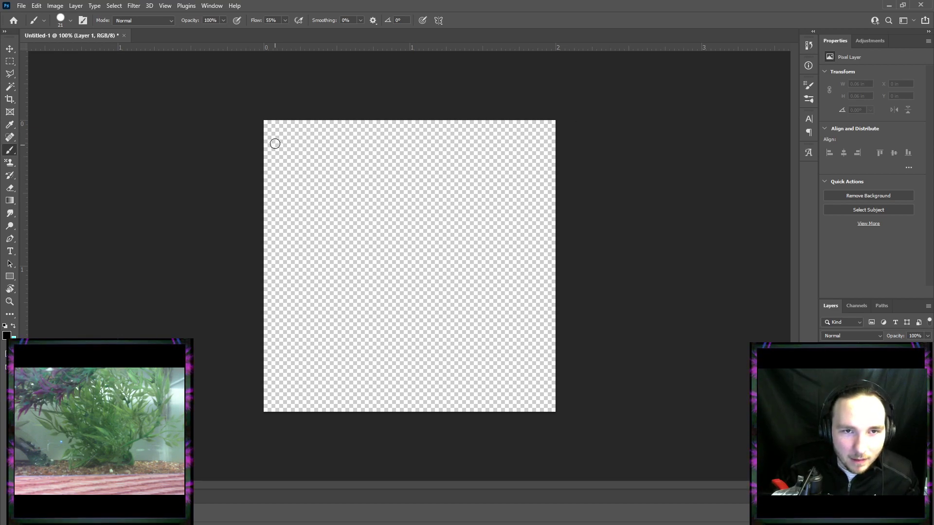
left_click_drag(271, 134, 271, 160)
mouse_move(284, 143)
left_mouse_down()
mouse_move(294, 168)
mouse_move(297, 160)
left_mouse_up()
key("ctrl+z")
key("ctrl+z")
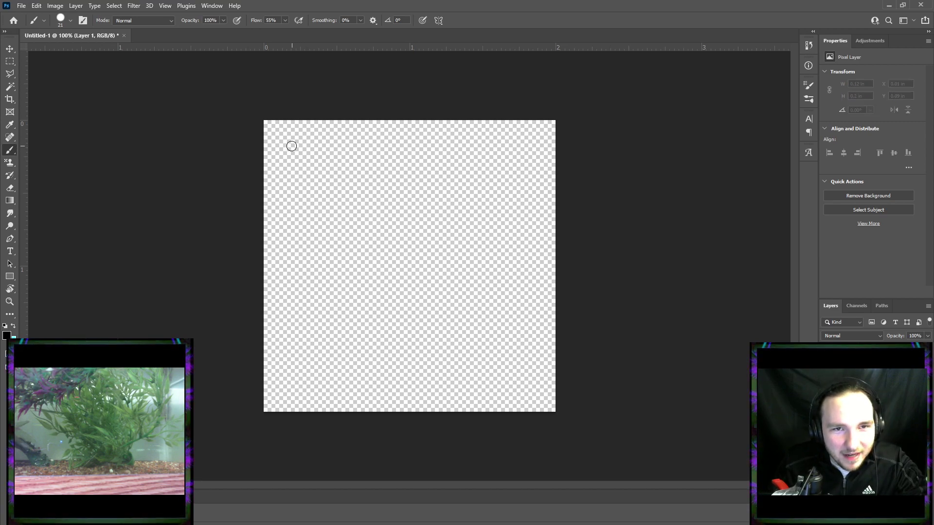
Handwrite two lines of black lettering with exclamation marks in the upper-left corner of the canvas.
mouse_move(273, 125)
left_mouse_down()
mouse_move(269, 152)
mouse_move(308, 140)
mouse_move(312, 126)
mouse_move(316, 145)
mouse_move(373, 127)
left_mouse_up()
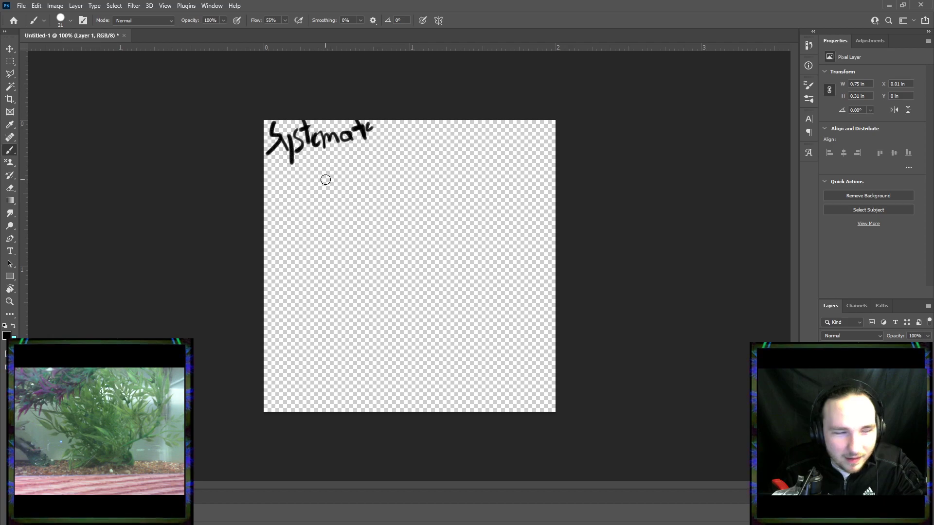
mouse_move(294, 167)
left_mouse_down()
mouse_move(283, 166)
mouse_move(315, 170)
mouse_move(348, 142)
mouse_move(363, 147)
mouse_move(359, 161)
mouse_move(375, 146)
mouse_move(377, 158)
left_mouse_up()
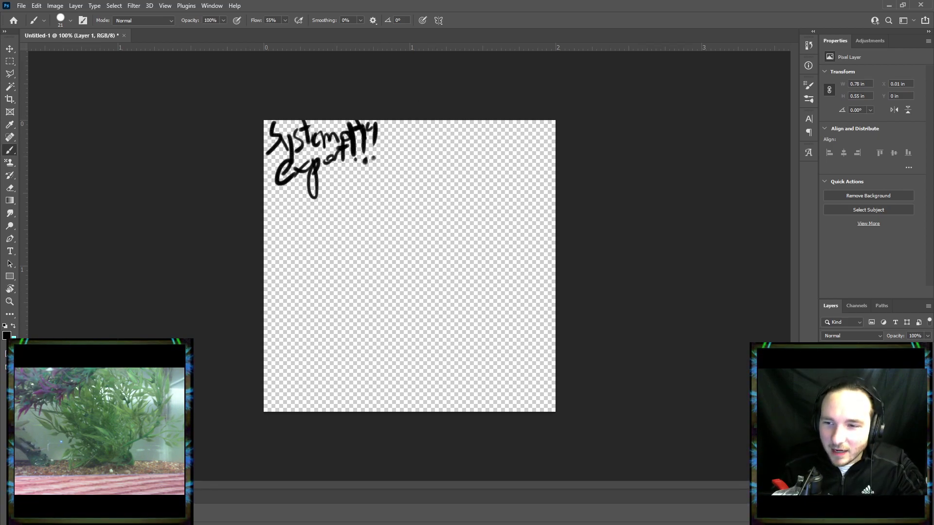
Hide the lettering and, on a new layer, outline a slanted elongated body about 1.04 in wide and 0.99 in tall with a curved upper end.
key("ctrl+alt+shift+n")
left_click(826, 381)
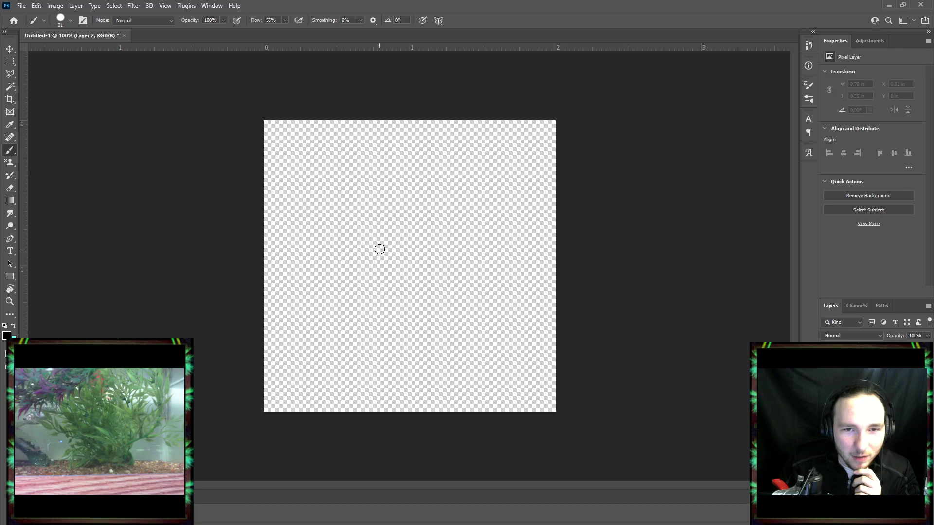
left_click_drag(332, 280, 451, 184)
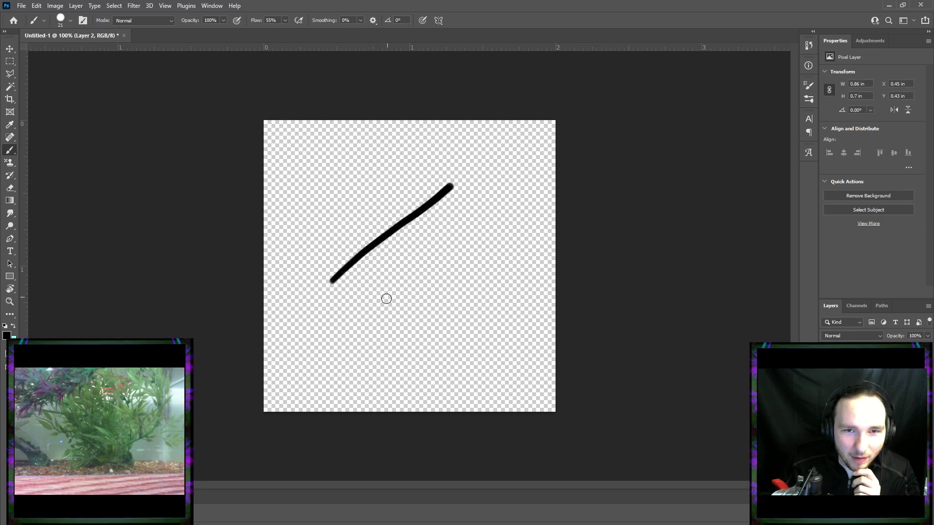
left_click_drag(358, 305, 476, 215)
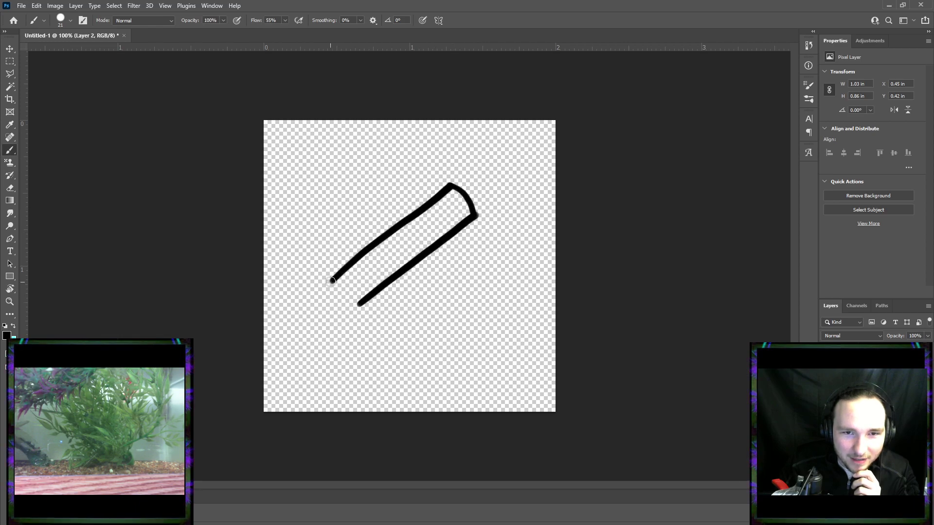
mouse_move(331, 280)
left_mouse_down()
mouse_move(354, 309)
mouse_move(354, 322)
mouse_move(394, 297)
left_mouse_up()
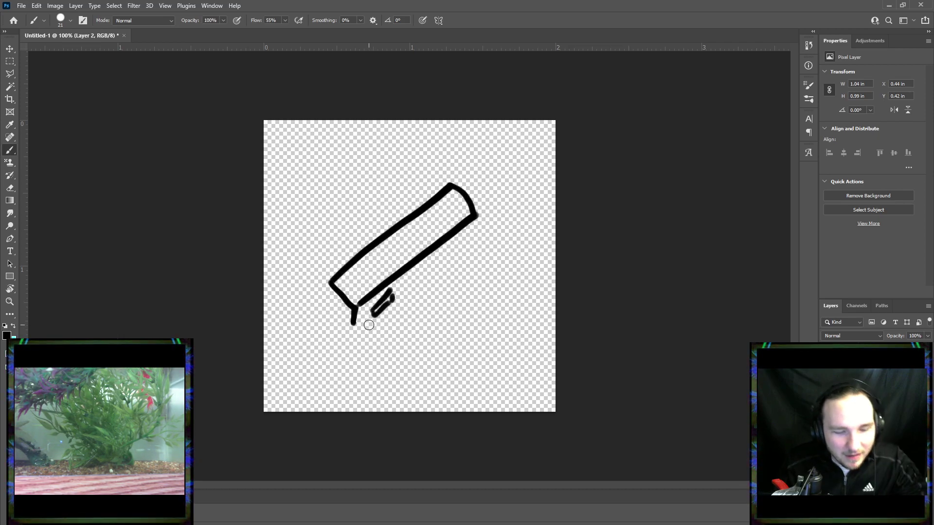
key("ctrl+z")
key("ctrl+z")
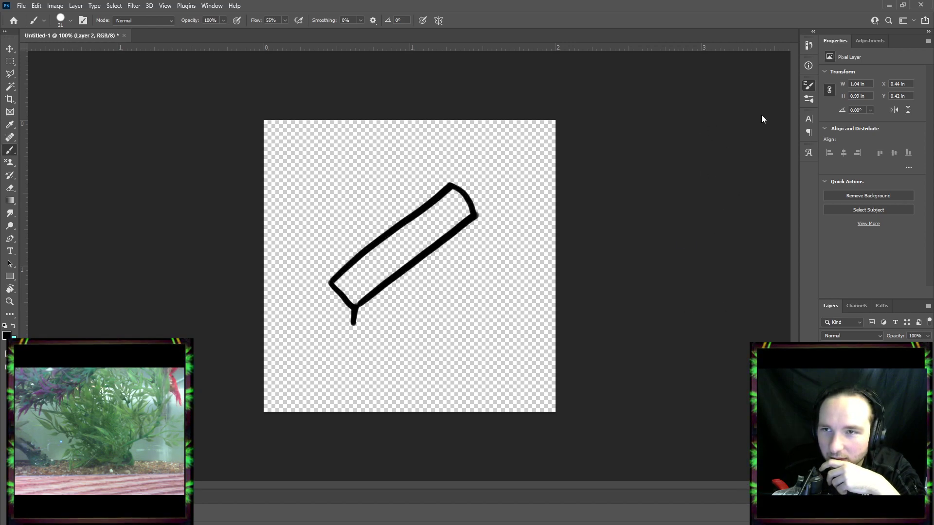
Draw a small boxy nozzle at the body's lower-left end with a size 14 brush and join it to the body.
left_click(812, 100)
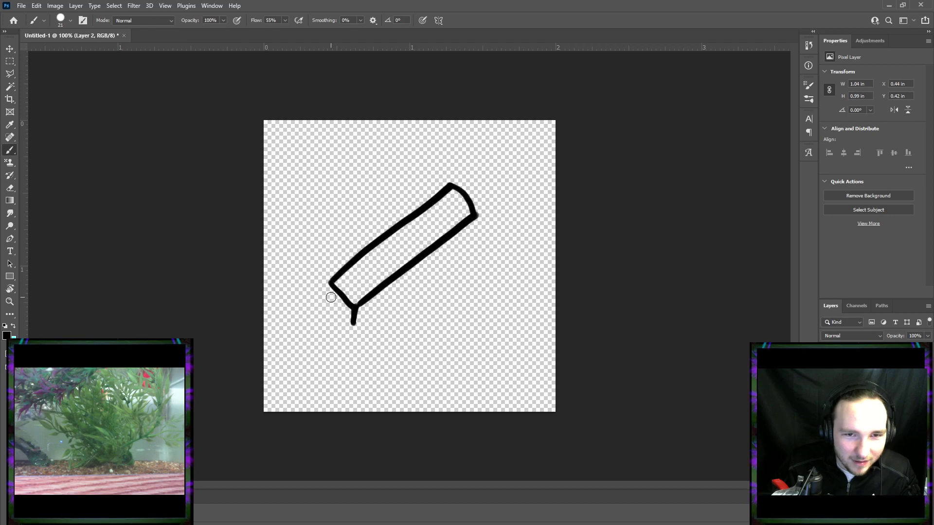
mouse_move(331, 298)
left_mouse_down()
mouse_move(350, 317)
mouse_move(319, 304)
mouse_move(309, 311)
left_mouse_up()
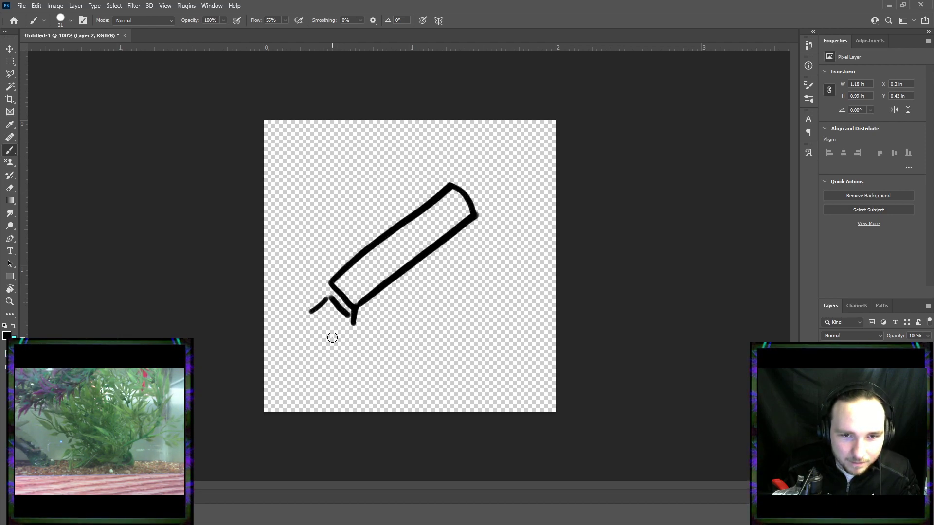
left_click_drag(333, 338, 318, 338)
key("ctrl+z")
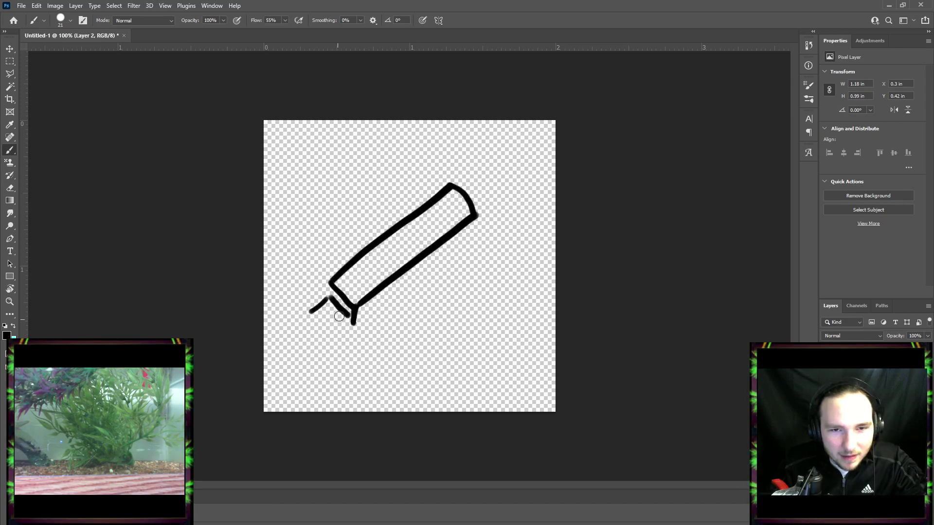
key("ctrl+z")
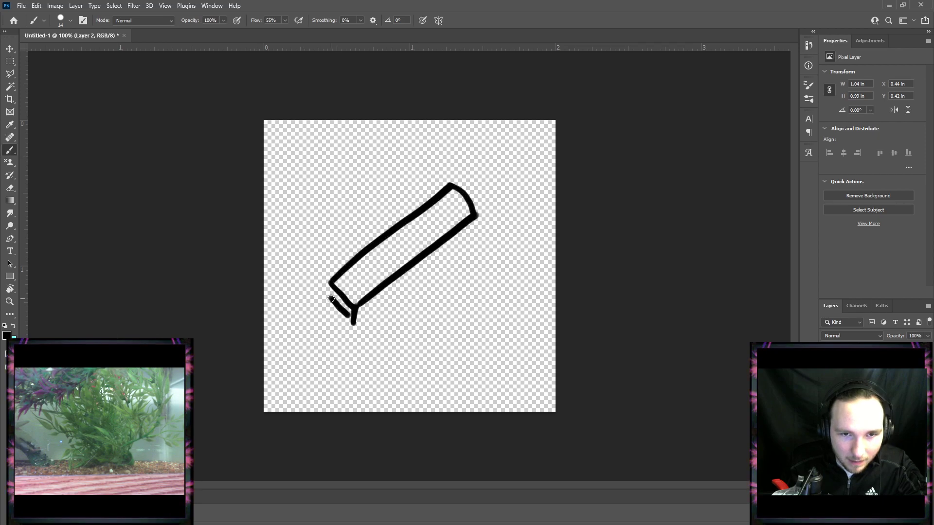
mouse_move(332, 298)
left_mouse_down()
mouse_move(313, 309)
mouse_move(350, 316)
mouse_move(331, 323)
mouse_move(316, 311)
mouse_move(331, 332)
mouse_move(347, 324)
mouse_move(315, 319)
mouse_move(330, 333)
left_mouse_up()
key("ctrl+z")
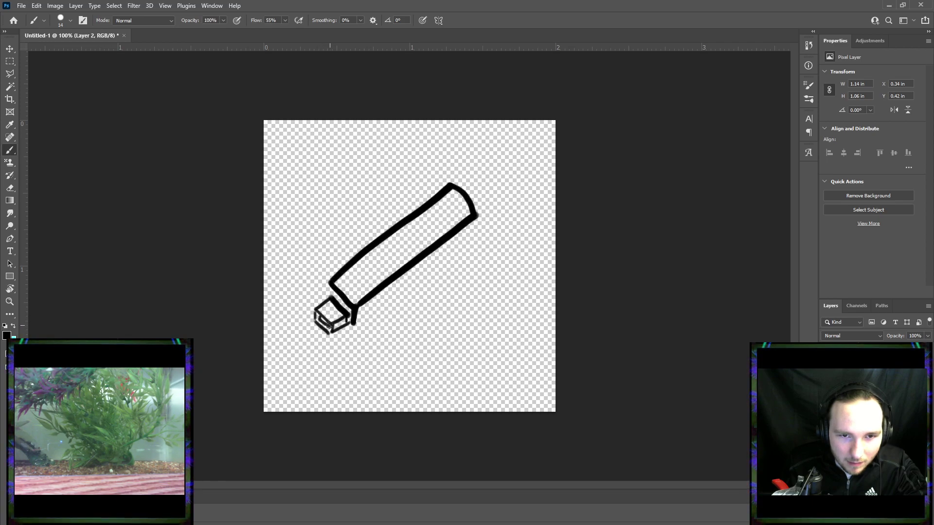
left_click_drag(320, 319, 330, 327)
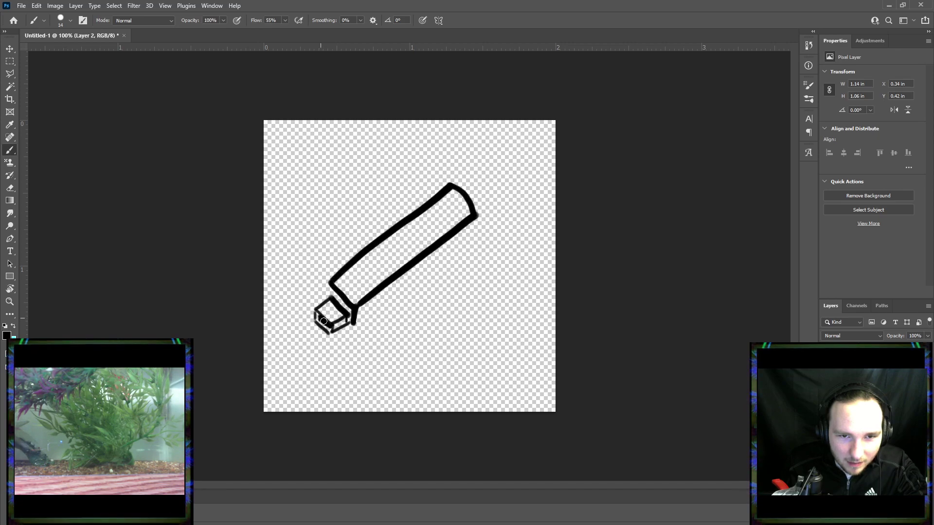
left_click_drag(329, 298, 329, 285)
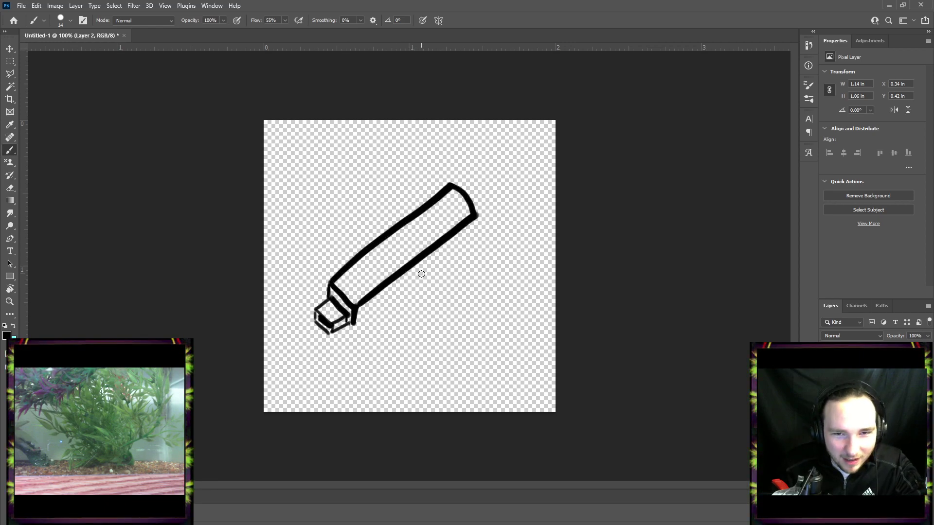
Draw the stepped underside along the body's lower edge and a small oval on each side near the nozzle.
left_click_drag(418, 278, 419, 266)
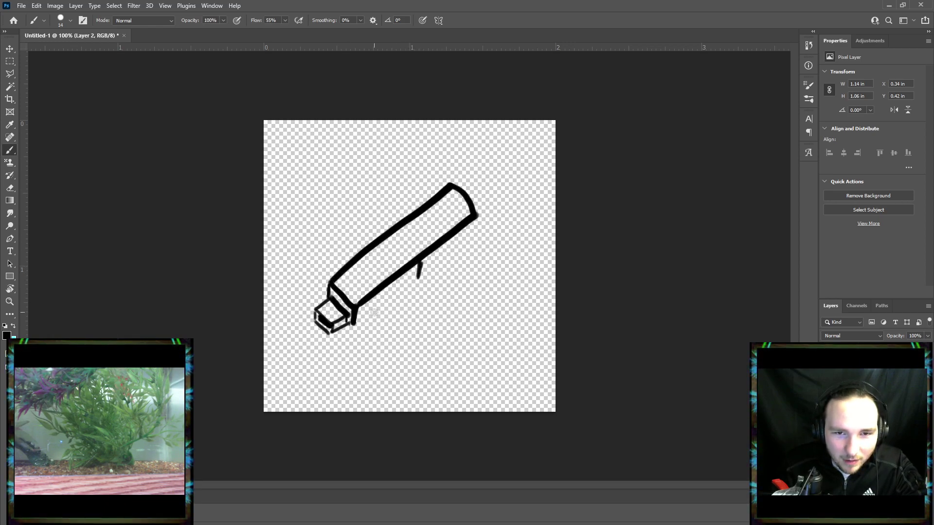
mouse_move(355, 323)
left_mouse_down()
mouse_move(419, 278)
mouse_move(477, 218)
mouse_move(470, 236)
left_mouse_up()
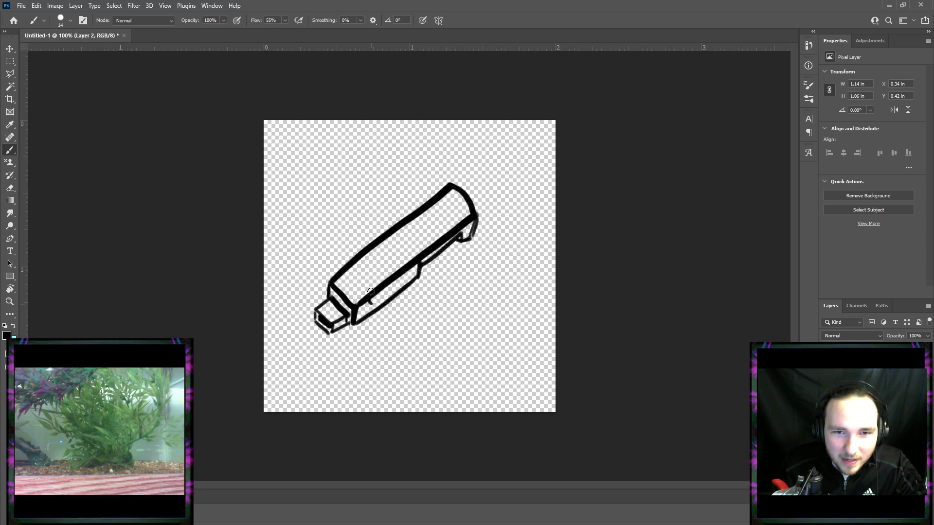
mouse_move(371, 291)
left_mouse_down()
mouse_move(372, 305)
mouse_move(370, 287)
mouse_move(380, 289)
mouse_move(341, 278)
mouse_move(345, 263)
left_mouse_up()
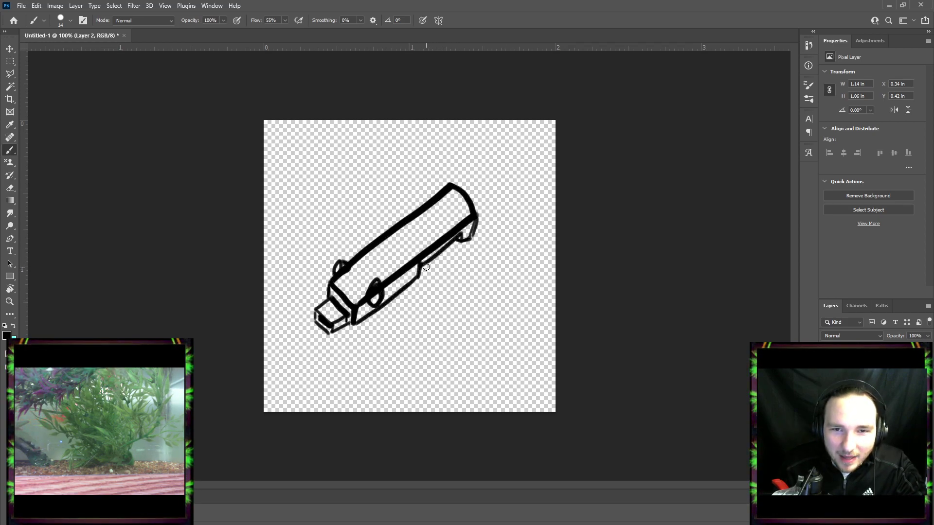
Draw three fanned, elongated lobes on the body's lower-right side and add small ovals at their tips.
mouse_move(430, 264)
left_mouse_down()
mouse_move(459, 274)
mouse_move(420, 278)
mouse_move(418, 269)
mouse_move(485, 252)
mouse_move(454, 263)
mouse_move(492, 216)
mouse_move(488, 237)
left_mouse_up()
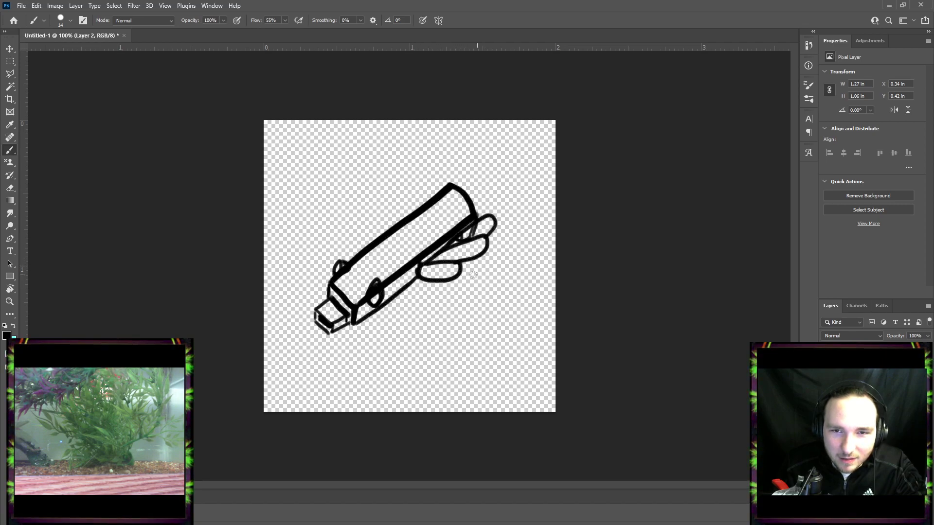
left_click_drag(454, 275, 492, 218)
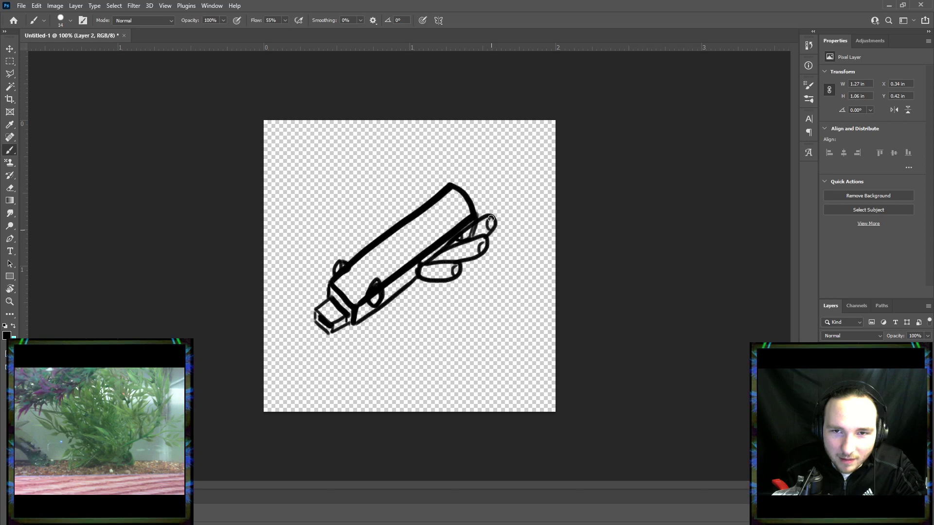
left_click_drag(455, 275, 484, 252)
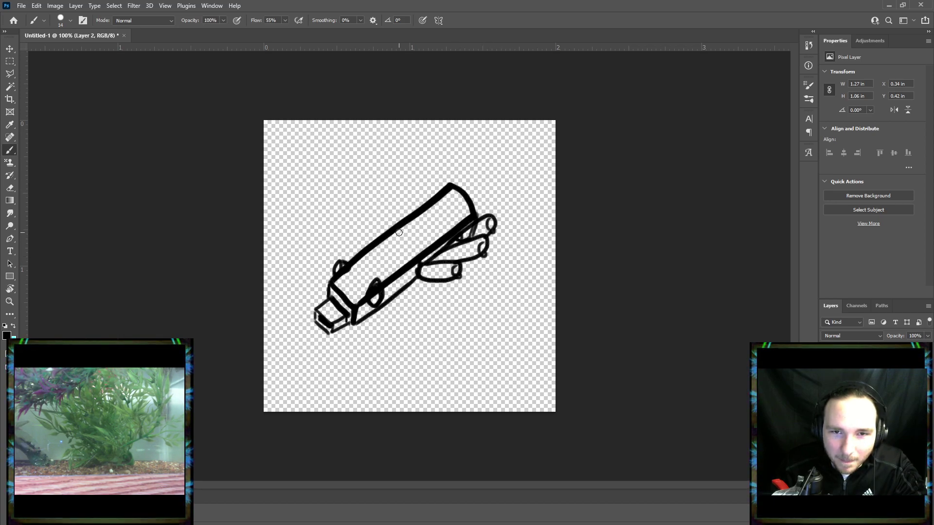
Draw three rounded lobes rising from the body's upper edge, undoing unwanted strokes.
mouse_move(383, 233)
left_mouse_down()
mouse_move(388, 212)
mouse_move(396, 223)
mouse_move(389, 207)
mouse_move(398, 206)
mouse_move(379, 220)
mouse_move(390, 210)
mouse_move(397, 222)
mouse_move(403, 203)
mouse_move(411, 214)
mouse_move(396, 196)
mouse_move(416, 209)
mouse_move(399, 185)
mouse_move(415, 214)
mouse_move(432, 200)
left_mouse_up()
key("ctrl+z")
key("ctrl+z")
key("ctrl+z")
key("ctrl+z")
key("ctrl+z")
key("ctrl+z")
key("ctrl+z")
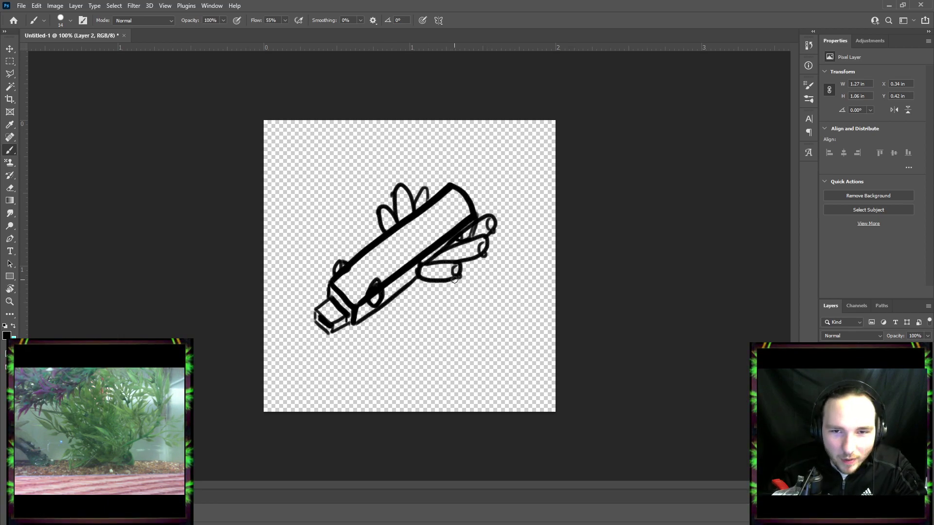
Draw bent lower leg segments hanging from the tips of the three lower-right lobes, undoing unwanted strokes.
mouse_move(456, 281)
left_mouse_down()
mouse_move(461, 276)
mouse_move(428, 323)
left_mouse_up()
key("ctrl+z")
left_click_drag(452, 281, 428, 311)
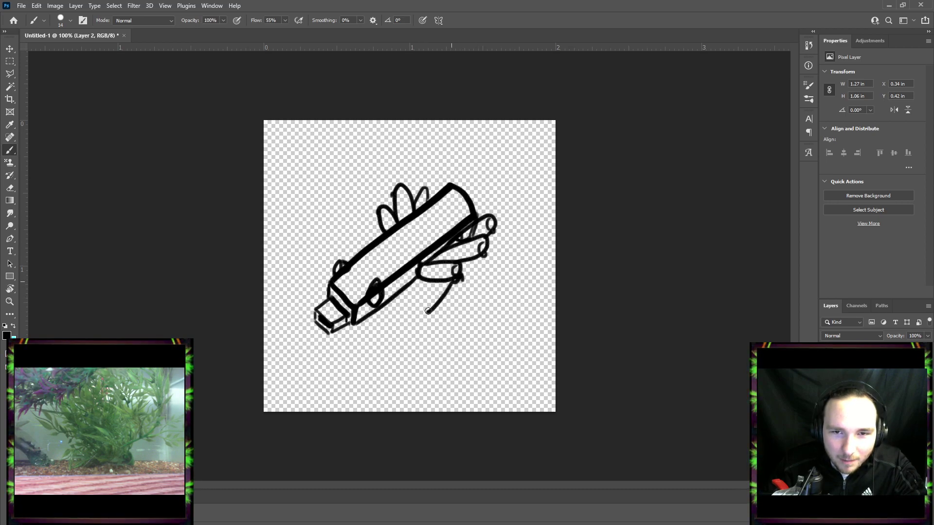
key("ctrl+z")
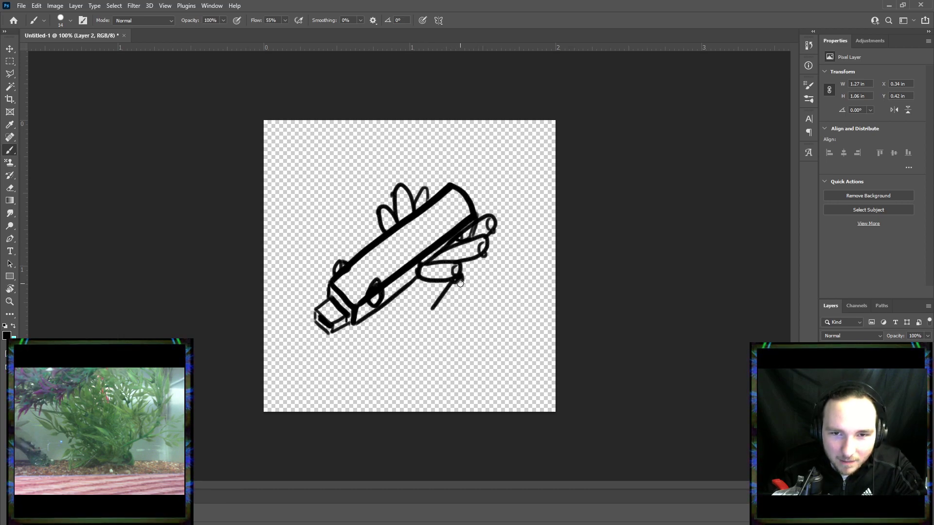
left_click_drag(459, 275, 439, 311)
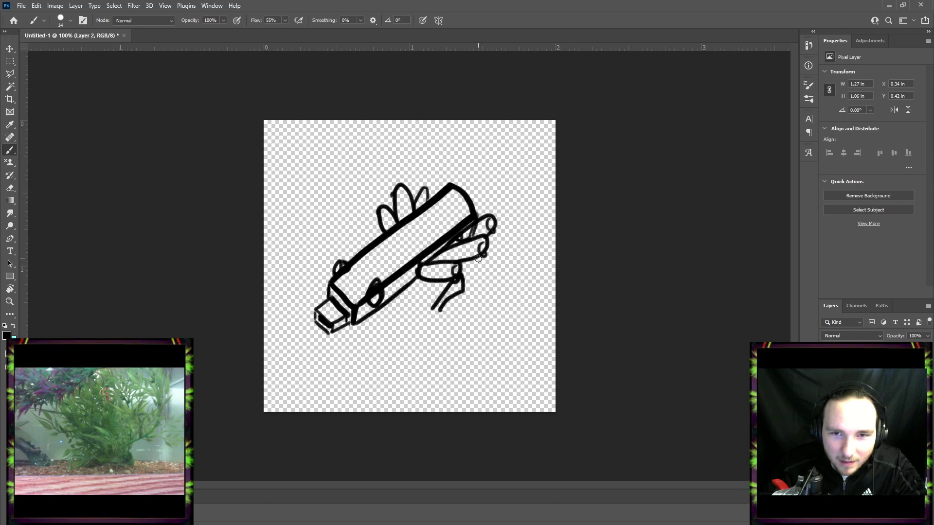
mouse_move(478, 259)
left_mouse_down()
mouse_move(466, 274)
mouse_move(492, 262)
mouse_move(476, 275)
left_mouse_up()
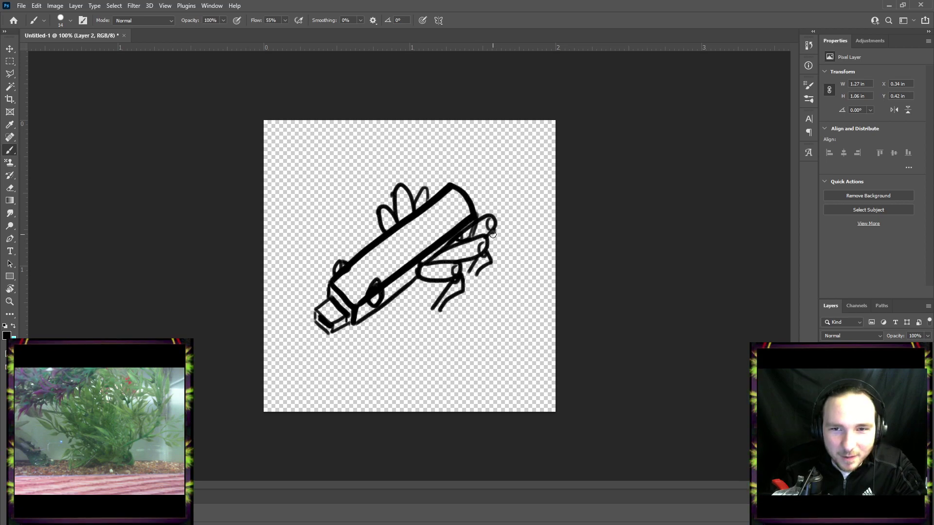
mouse_move(492, 228)
left_mouse_down()
mouse_move(500, 245)
mouse_move(487, 258)
left_mouse_up()
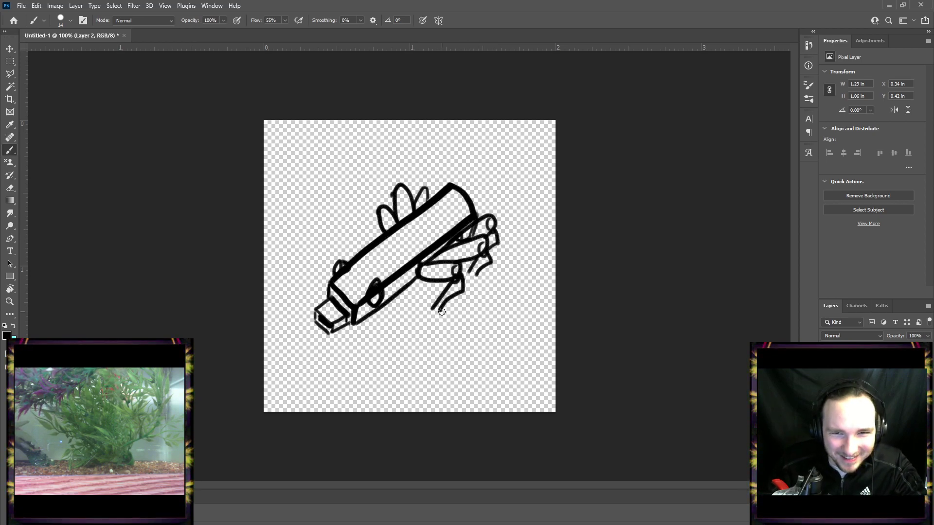
Close off the ends of the two lowest leg segments and add small forked claws to them.
left_click_drag(437, 313, 444, 297)
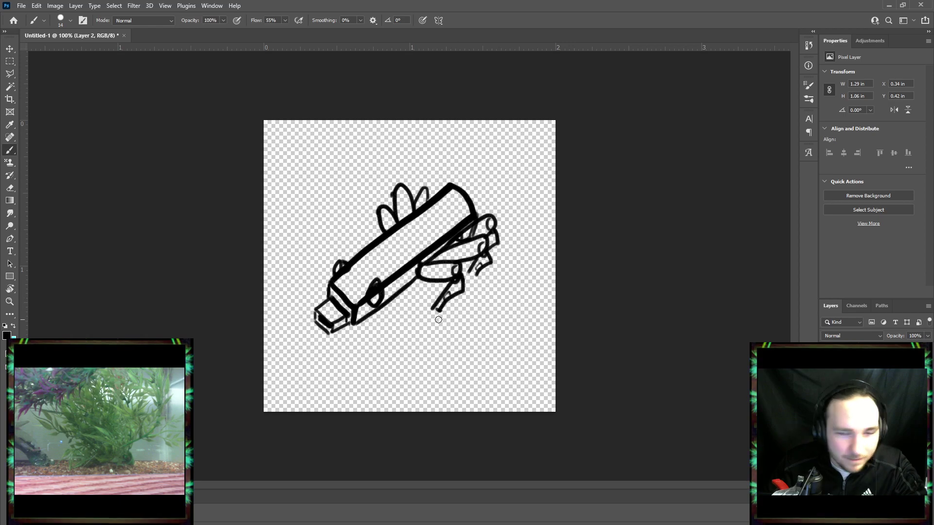
left_click_drag(438, 310, 435, 312)
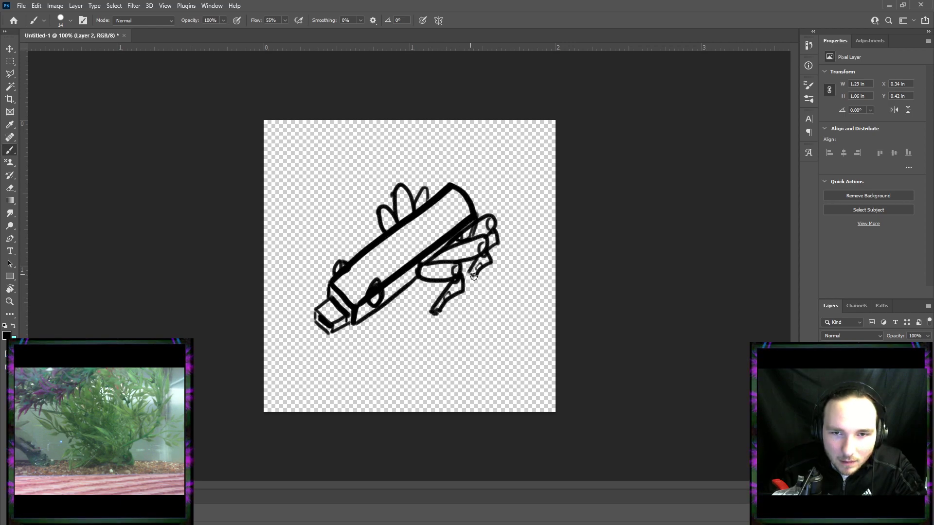
left_click_drag(473, 276, 471, 275)
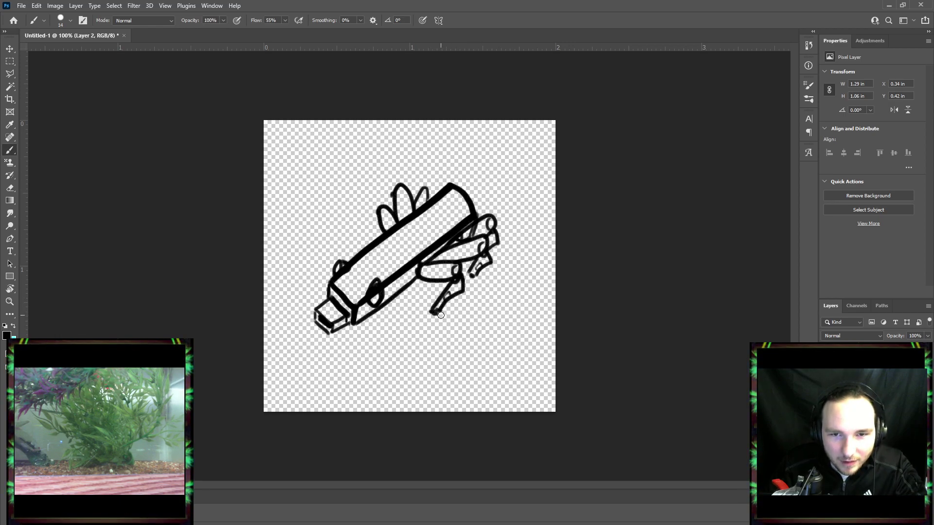
left_click_drag(436, 313, 441, 319)
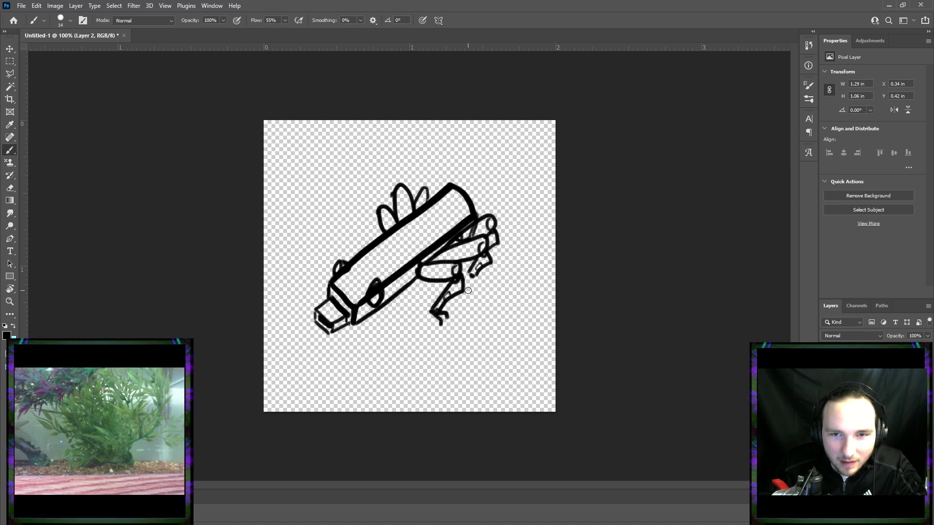
left_click_drag(472, 276, 479, 282)
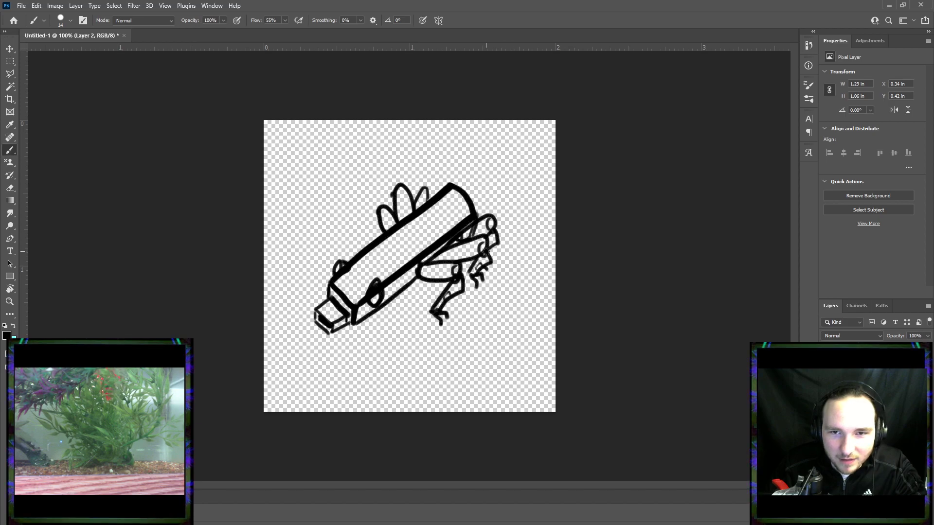
left_click_drag(378, 212, 374, 224)
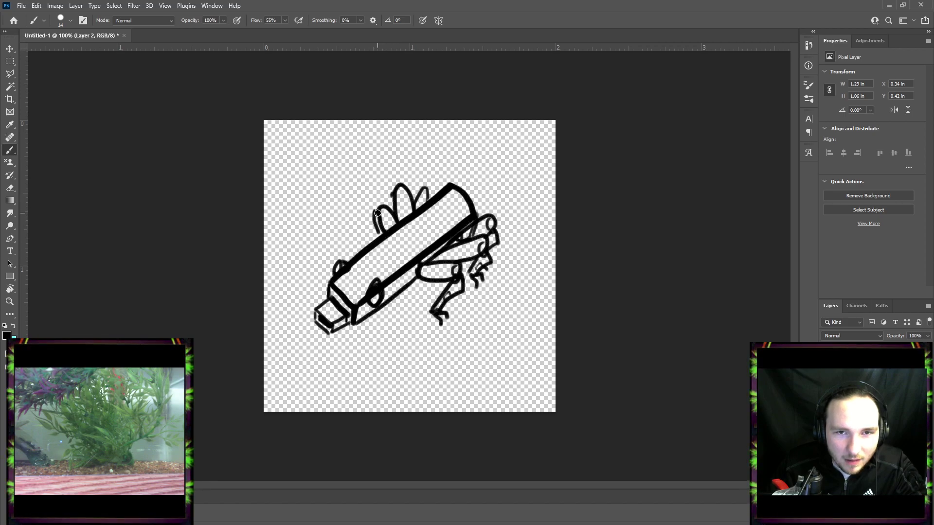
key("ctrl+z")
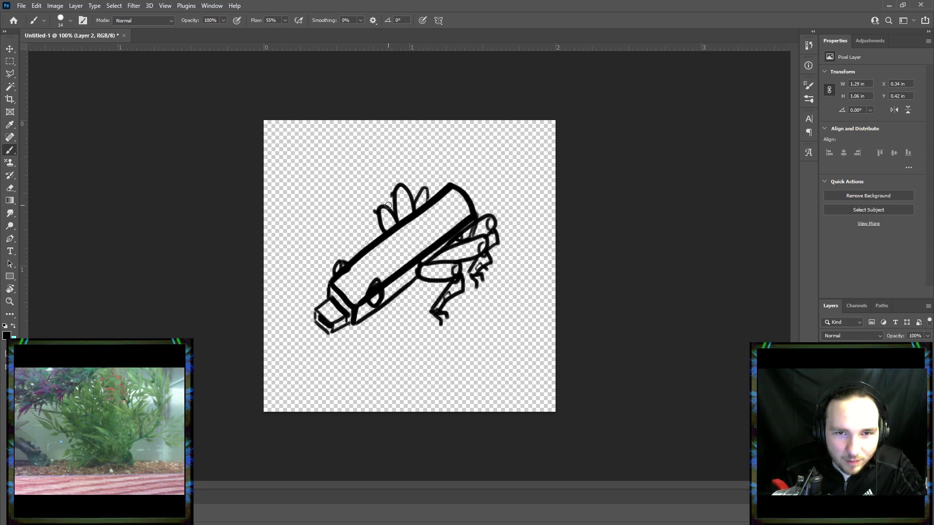
key("ctrl+z")
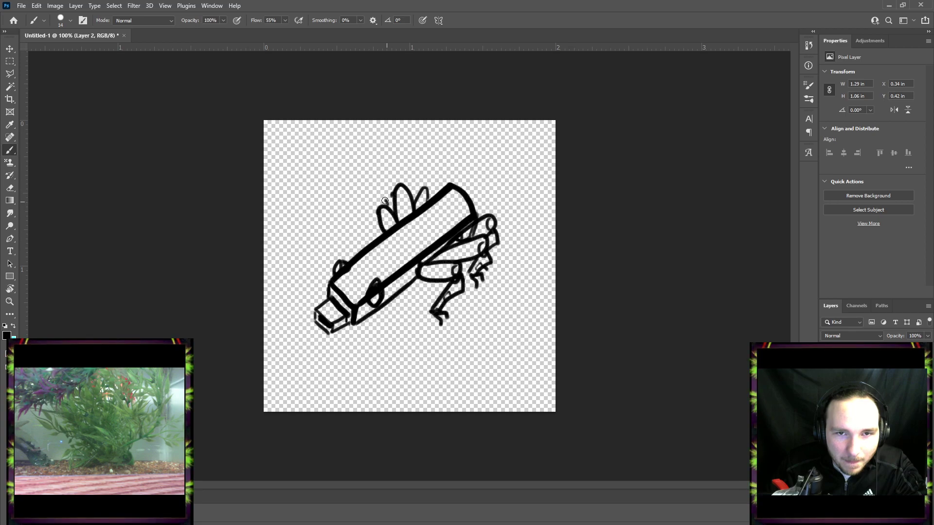
key("ctrl+z")
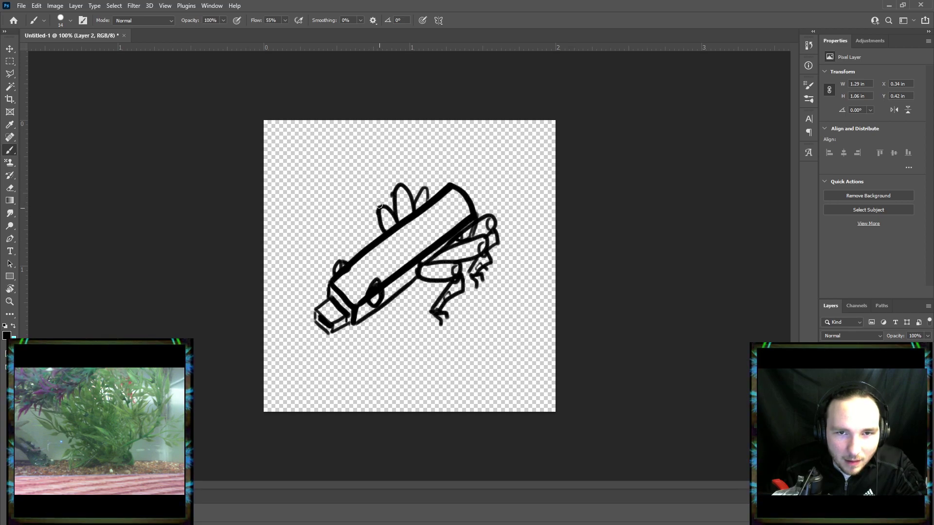
Draw a bent lower leg with small claws from the leftmost upper lobe and strengthen the outlines of the neighbouring upper lobes.
mouse_move(378, 214)
left_mouse_down()
mouse_move(380, 203)
mouse_move(369, 206)
mouse_move(379, 203)
left_mouse_up()
key("ctrl+z")
key("ctrl+z")
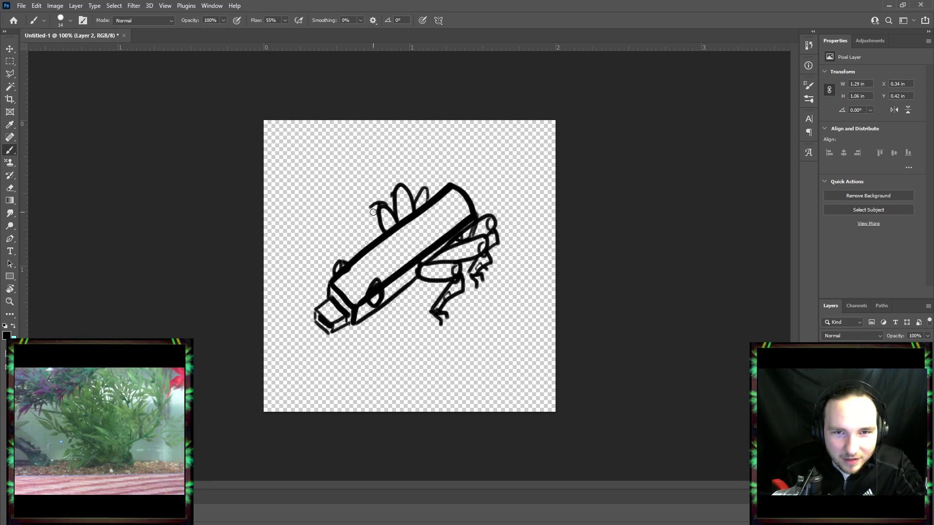
left_click_drag(371, 209, 373, 236)
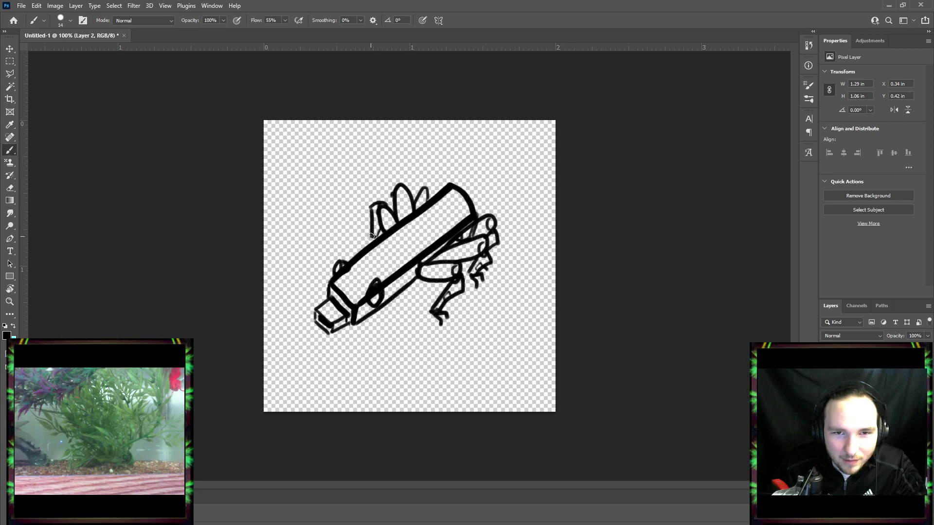
left_click_drag(367, 224, 373, 227)
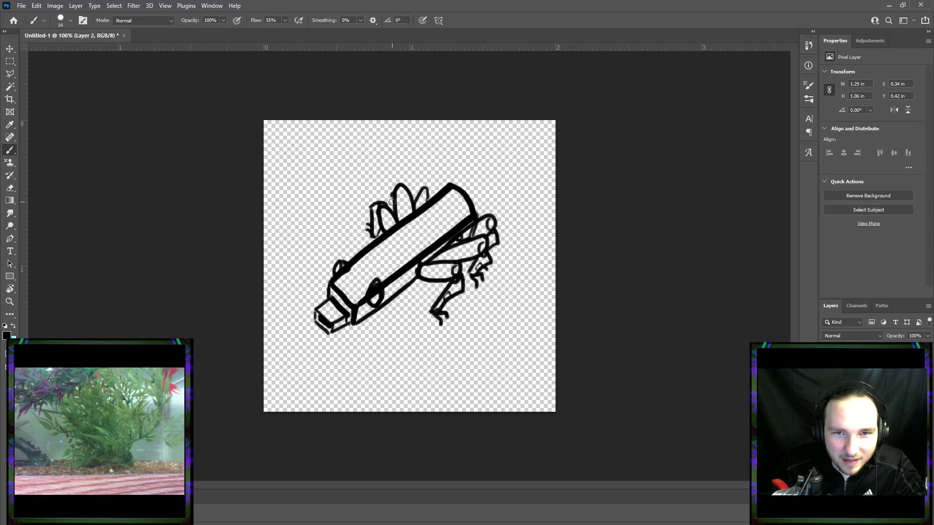
mouse_move(393, 195)
left_mouse_down()
mouse_move(389, 213)
mouse_move(427, 194)
mouse_move(430, 203)
left_mouse_up()
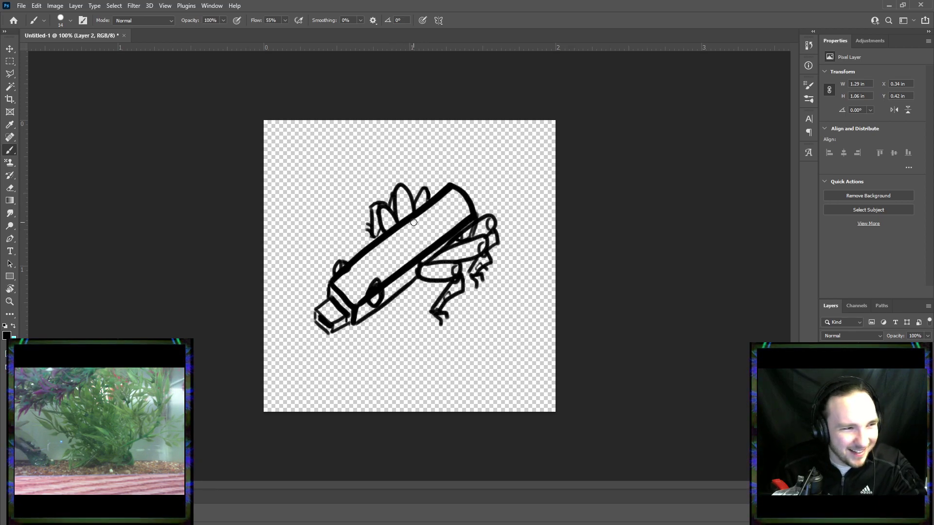
Draw a two-line band with small dark marks across the middle of the slanted body.
left_click_drag(390, 233, 419, 257)
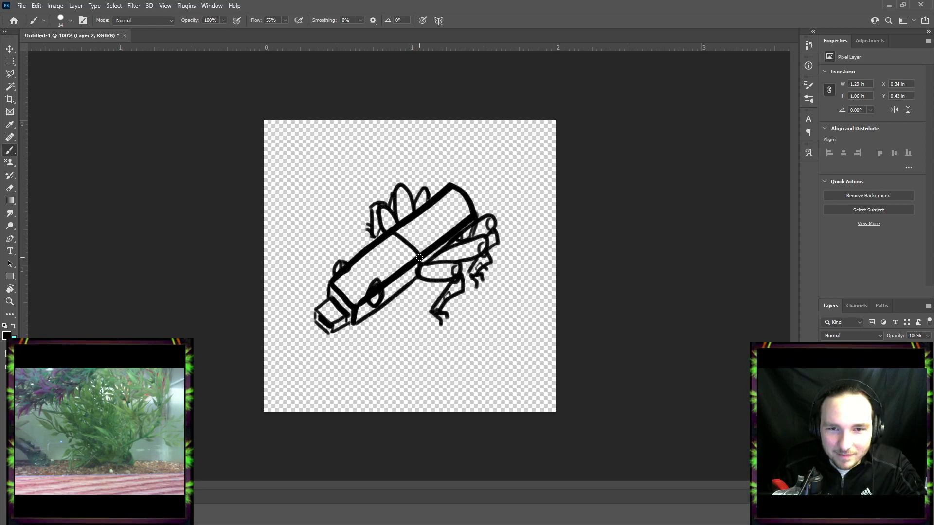
left_click_drag(400, 226, 426, 244)
key("ctrl+z")
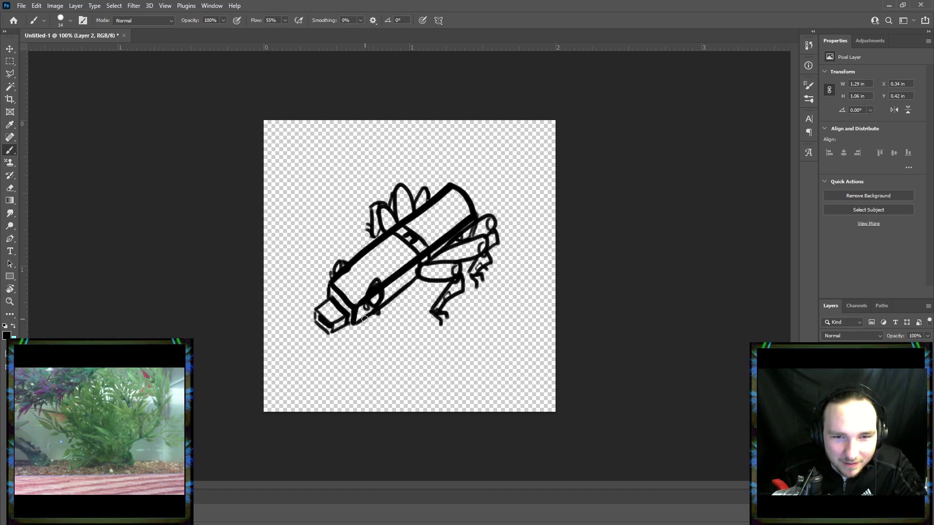
Draw a front leg below the lower oval near the nozzle, with a small joint and a long tapered segment.
mouse_move(365, 320)
left_mouse_down()
mouse_move(377, 314)
mouse_move(365, 322)
left_mouse_up()
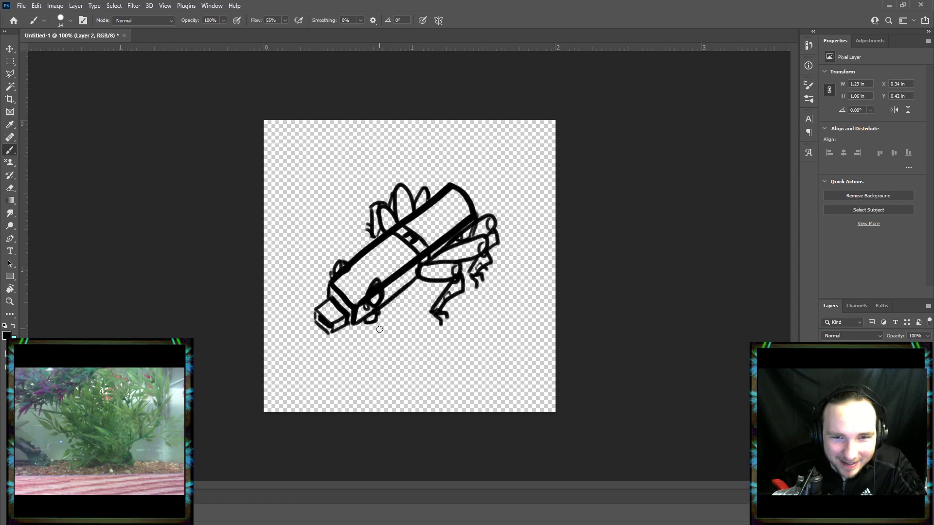
mouse_move(370, 324)
left_mouse_down()
mouse_move(377, 347)
mouse_move(372, 322)
mouse_move(369, 338)
mouse_move(387, 335)
mouse_move(395, 349)
mouse_move(377, 328)
left_mouse_up()
key("ctrl+z")
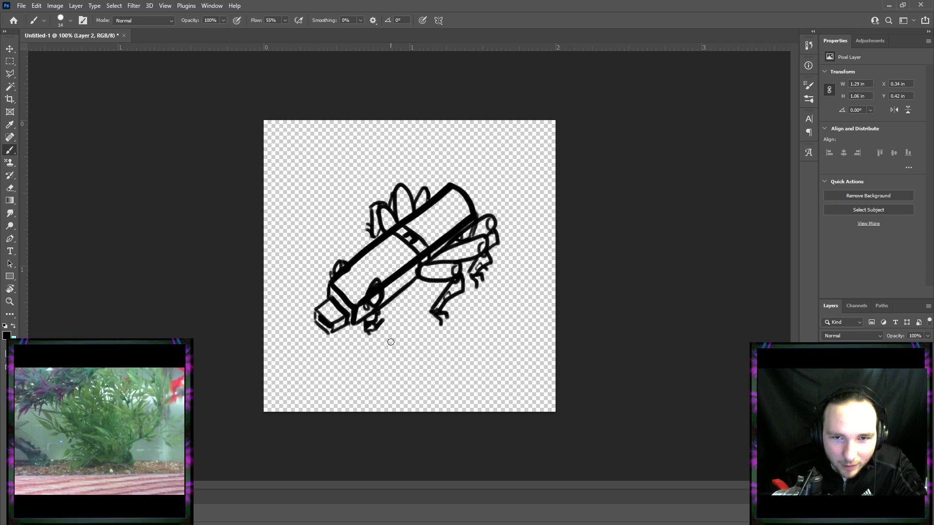
left_click_drag(383, 323, 401, 353)
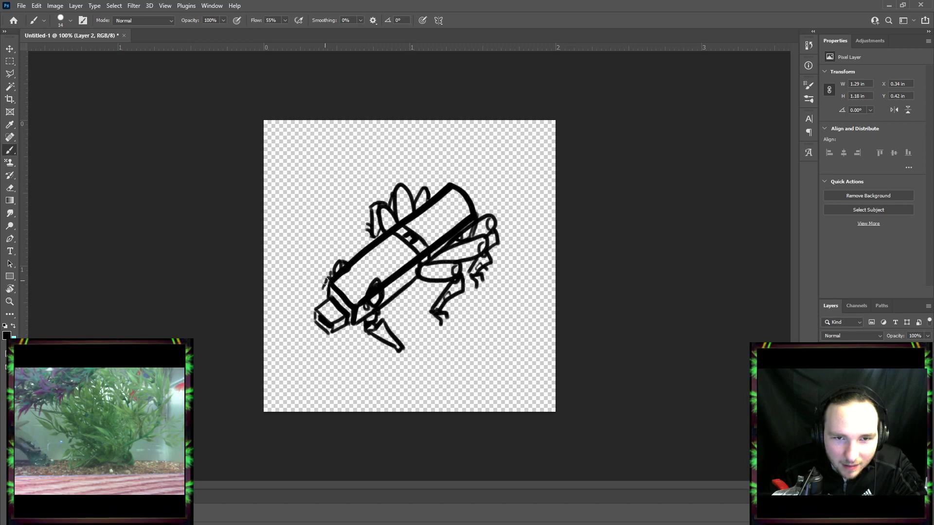
Draw the opposite front leg reaching outward from the upper oval and round off the ends of both front legs.
left_click_drag(325, 282, 310, 286)
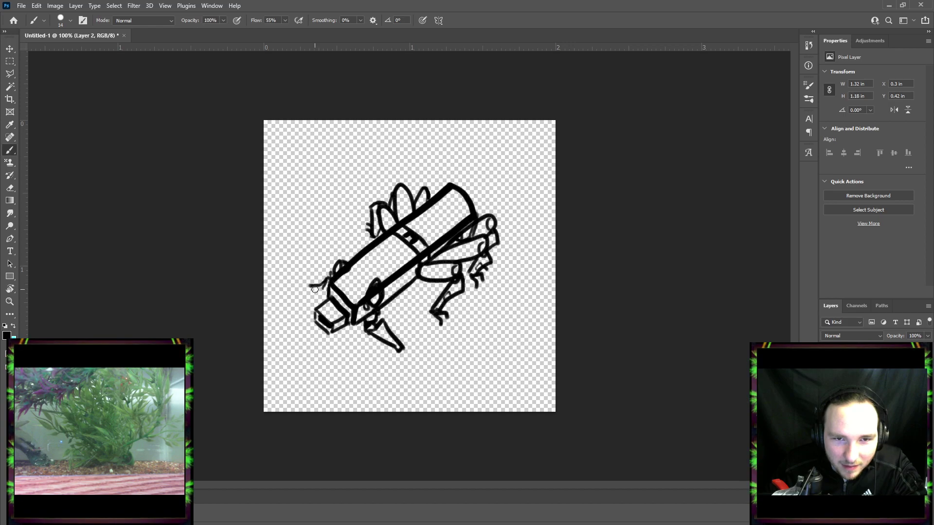
left_click_drag(310, 285, 312, 289)
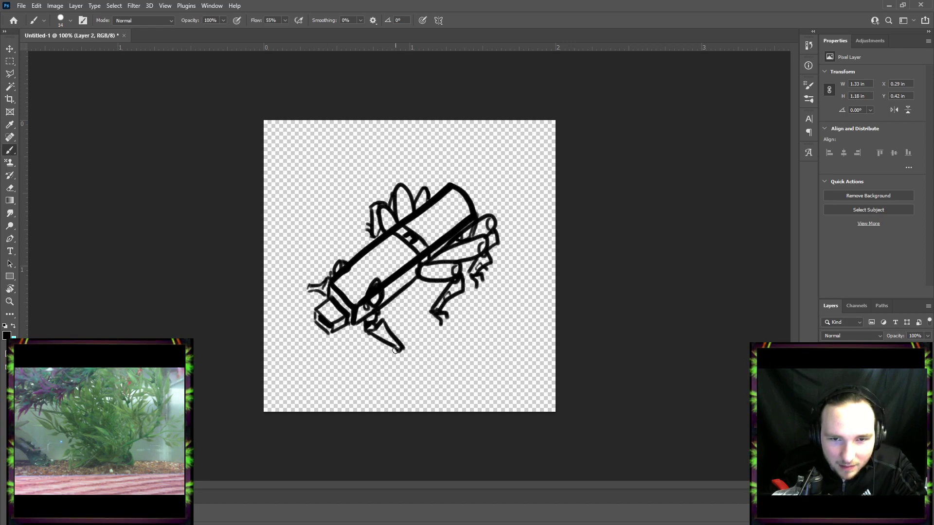
left_click_drag(397, 353, 384, 346)
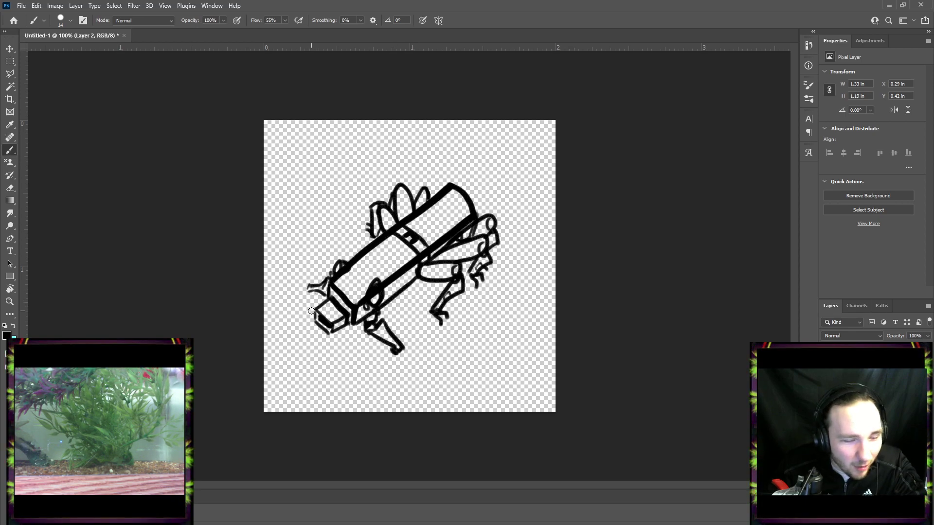
left_click_drag(307, 291, 319, 294)
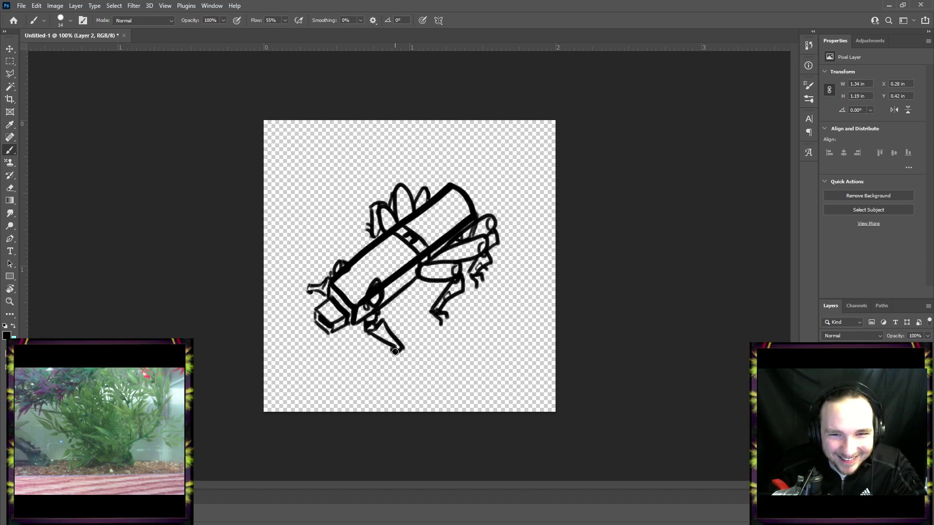
Add small angular feet with forked claws to the ends of both front legs, undoing unwanted strokes.
left_click_drag(391, 354, 395, 359)
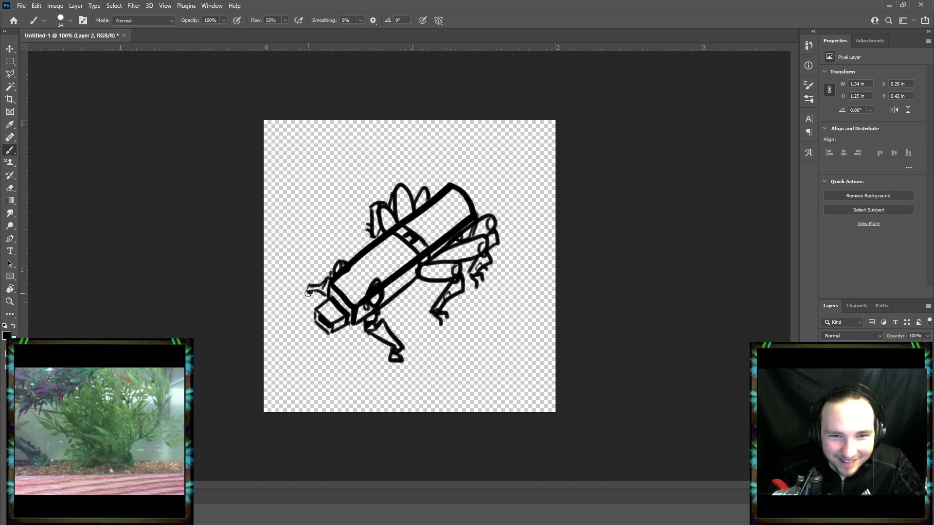
left_click_drag(312, 296, 303, 297)
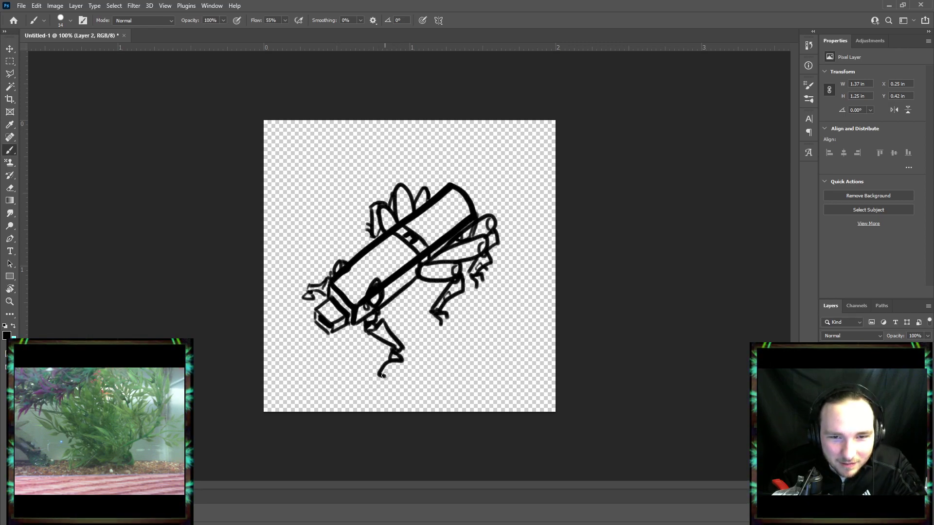
mouse_move(391, 360)
left_mouse_down()
mouse_move(386, 372)
mouse_move(402, 372)
left_mouse_up()
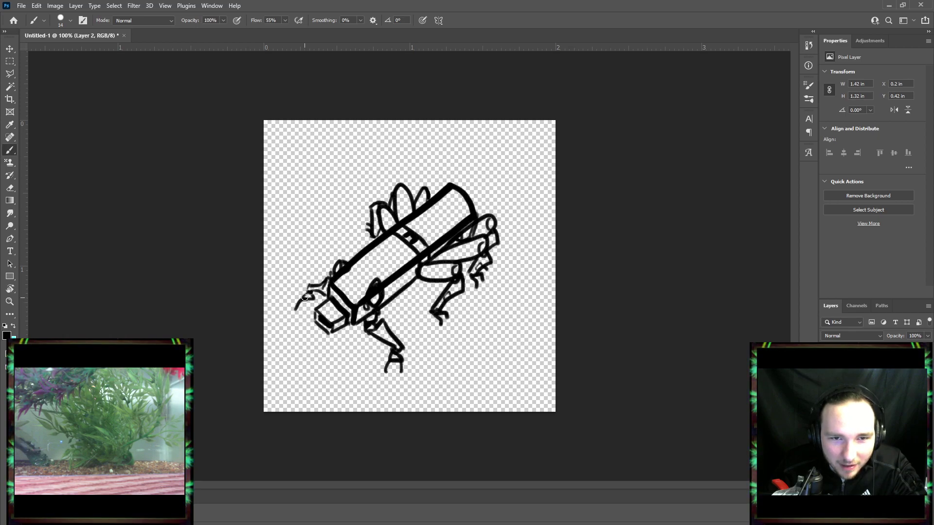
left_click_drag(305, 300, 292, 299)
key("ctrl+z")
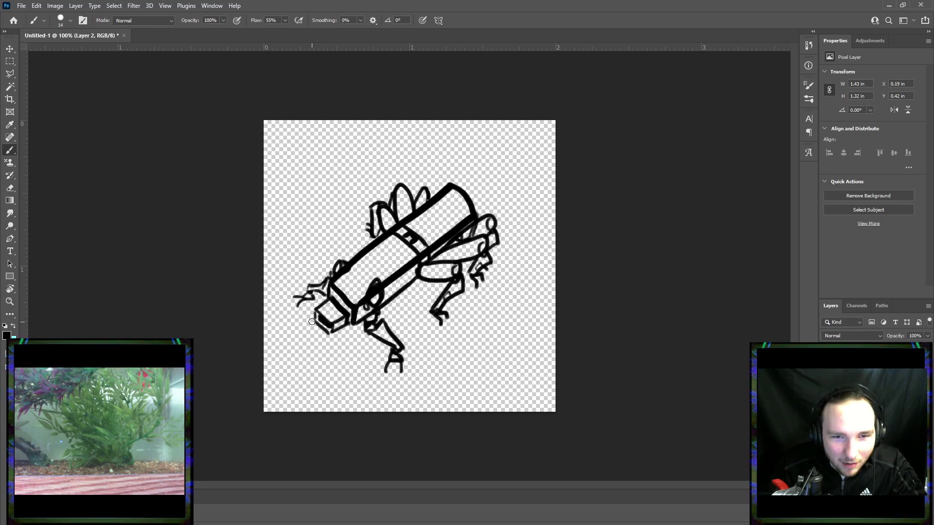
key("ctrl+z")
Thicken the outlines of the nozzle, the side ovals, the upper lobes and the lowest lobe on the lower-right side.
mouse_move(314, 320)
left_mouse_down()
mouse_move(317, 310)
mouse_move(330, 323)
mouse_move(343, 318)
mouse_move(333, 330)
mouse_move(346, 319)
mouse_move(319, 306)
mouse_move(330, 298)
mouse_move(315, 310)
mouse_move(350, 324)
mouse_move(345, 333)
mouse_move(356, 310)
mouse_move(330, 285)
mouse_move(329, 300)
mouse_move(382, 332)
mouse_move(384, 311)
mouse_move(373, 300)
mouse_move(369, 307)
mouse_move(375, 288)
mouse_move(379, 303)
mouse_move(378, 282)
left_mouse_up()
key("ctrl+z")
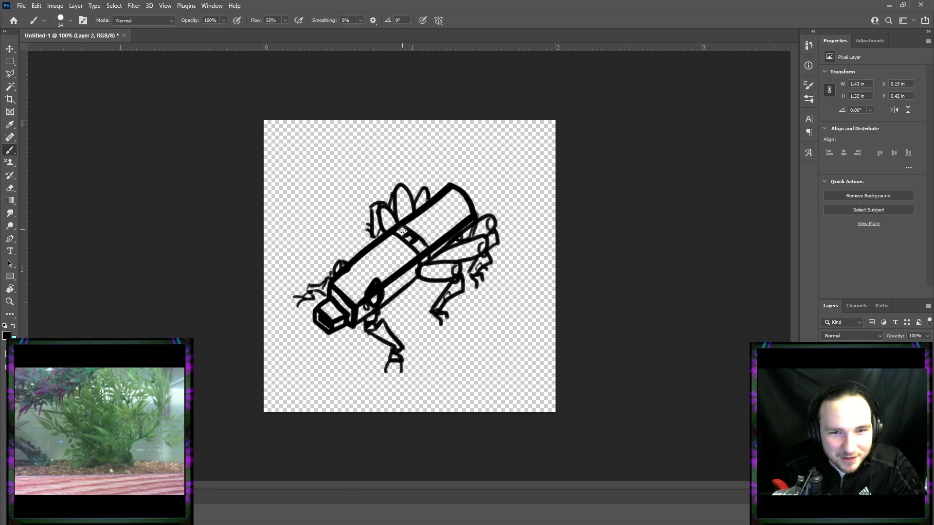
mouse_move(334, 275)
left_mouse_down()
mouse_move(340, 262)
mouse_move(345, 272)
left_mouse_up()
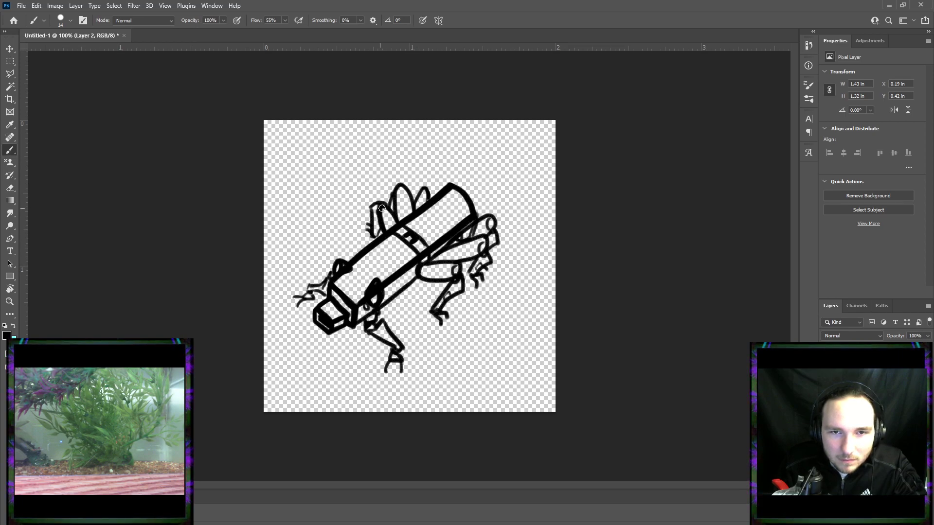
mouse_move(396, 227)
left_mouse_down()
mouse_move(398, 188)
mouse_move(412, 212)
left_mouse_up()
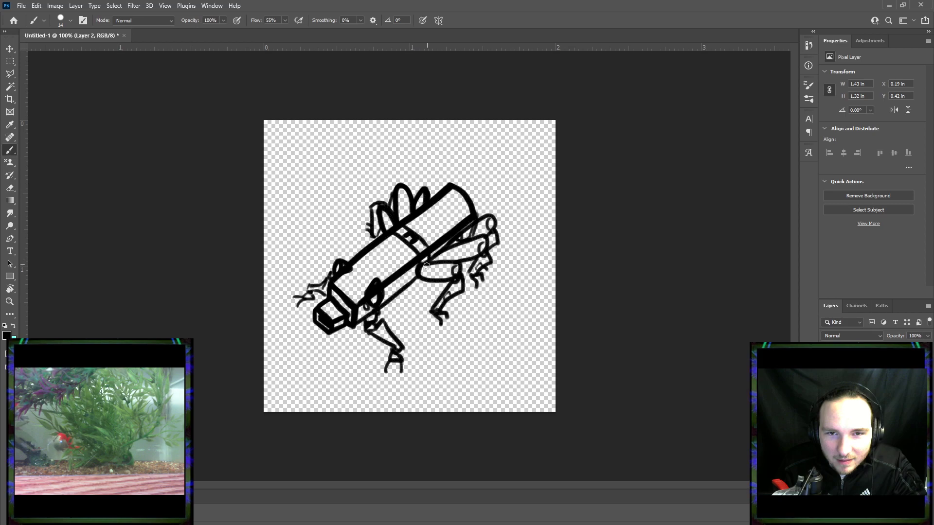
mouse_move(423, 277)
left_mouse_down()
mouse_move(422, 266)
mouse_move(456, 265)
mouse_move(444, 278)
mouse_move(416, 274)
left_mouse_up()
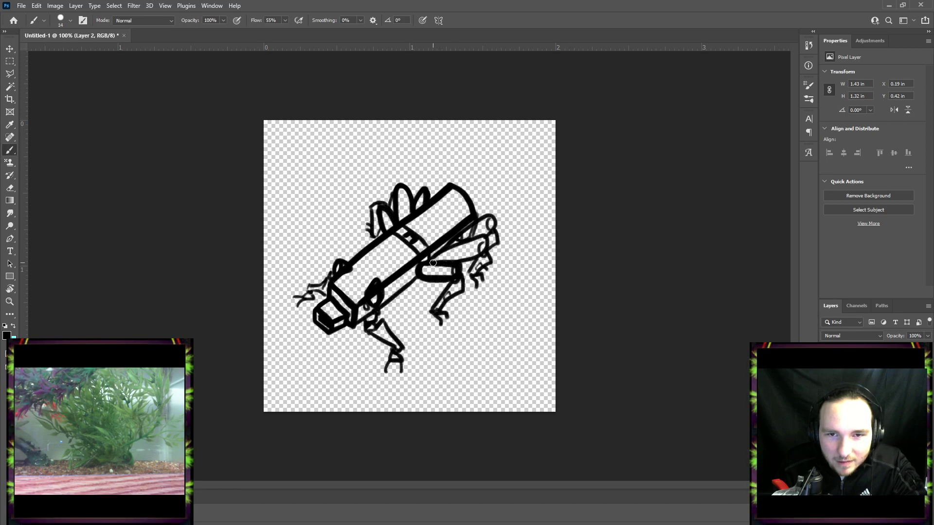
Thicken the outlines of the middle lobe on the lower-right side, the tallest upper lobe and the body's lower edge.
mouse_move(433, 259)
left_mouse_down()
mouse_move(484, 239)
mouse_move(480, 252)
mouse_move(459, 262)
mouse_move(493, 227)
mouse_move(454, 239)
mouse_move(490, 216)
mouse_move(484, 250)
left_mouse_up()
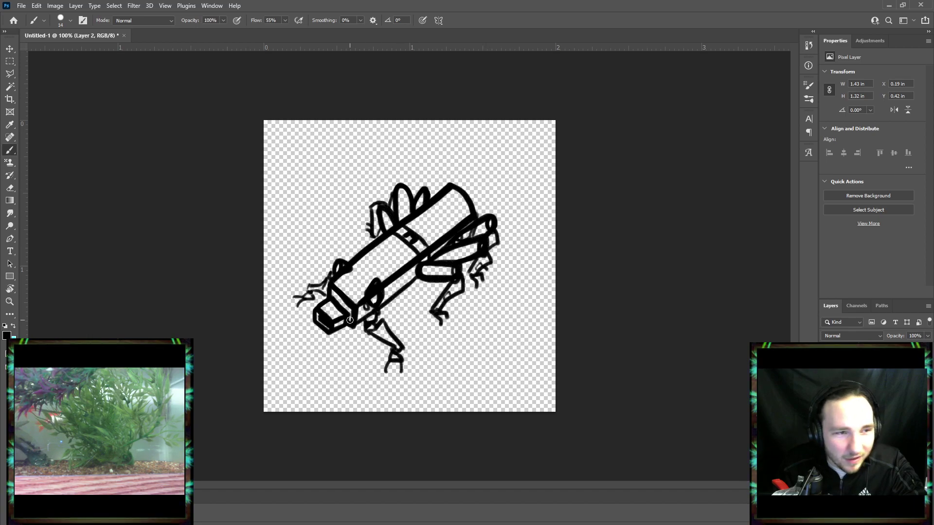
mouse_move(457, 278)
left_mouse_down()
mouse_move(453, 270)
mouse_move(456, 279)
left_mouse_up()
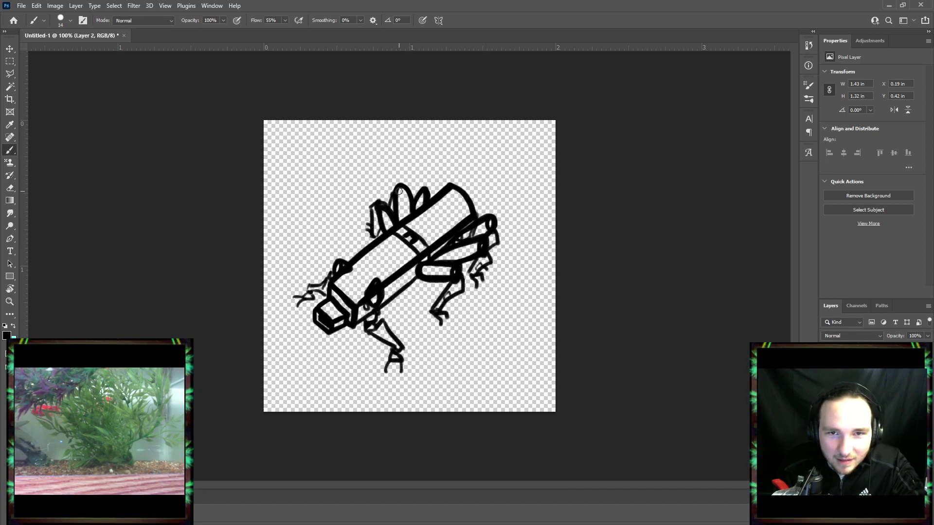
left_click_drag(394, 193, 397, 186)
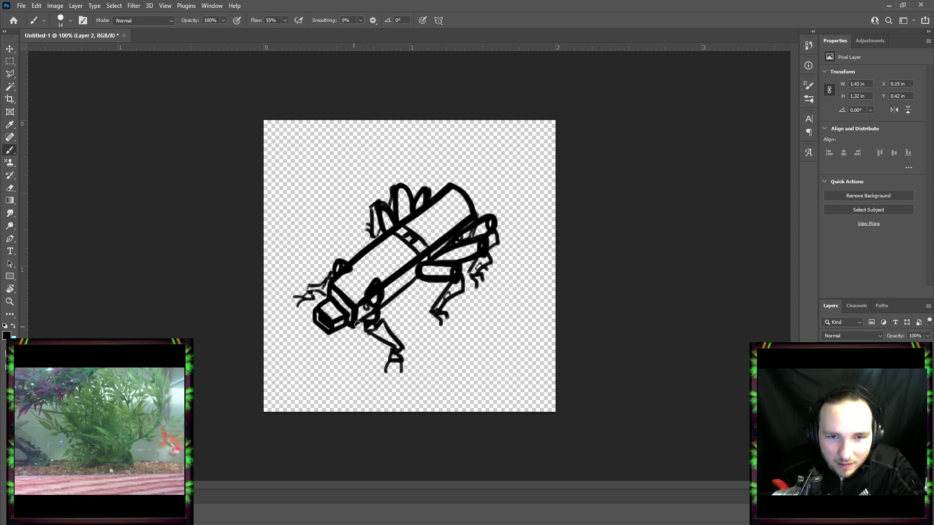
left_click_drag(357, 324, 419, 285)
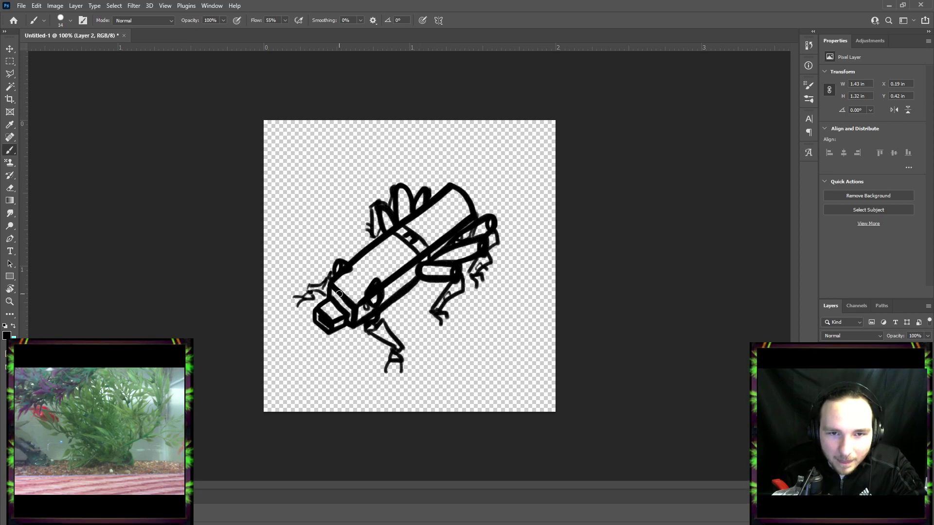
Thicken the outlines of both front legs, including the small foot joint on the lower front leg.
mouse_move(369, 330)
left_mouse_down()
mouse_move(382, 321)
mouse_move(389, 326)
mouse_move(370, 335)
mouse_move(396, 348)
mouse_move(383, 320)
left_mouse_up()
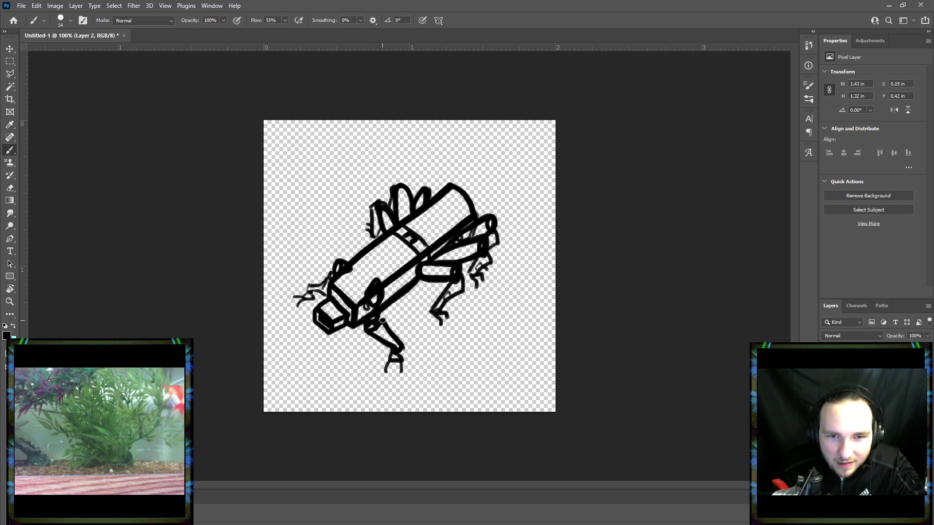
mouse_move(326, 287)
left_mouse_down()
mouse_move(326, 296)
mouse_move(305, 290)
mouse_move(331, 283)
mouse_move(329, 275)
mouse_move(330, 286)
left_mouse_up()
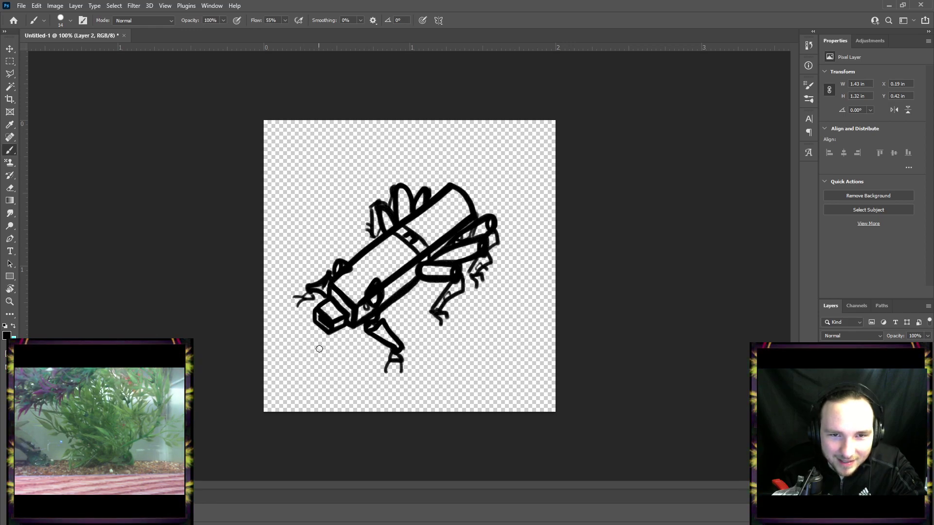
left_click_drag(390, 359, 400, 355)
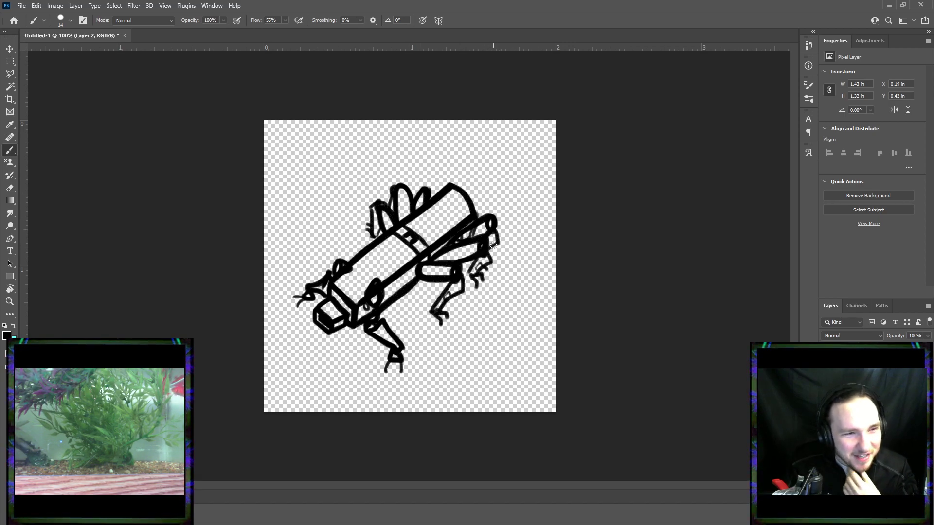
Thicken the jointed rear legs and their clawed feet on both sides of the body.
left_click_drag(493, 245, 489, 249)
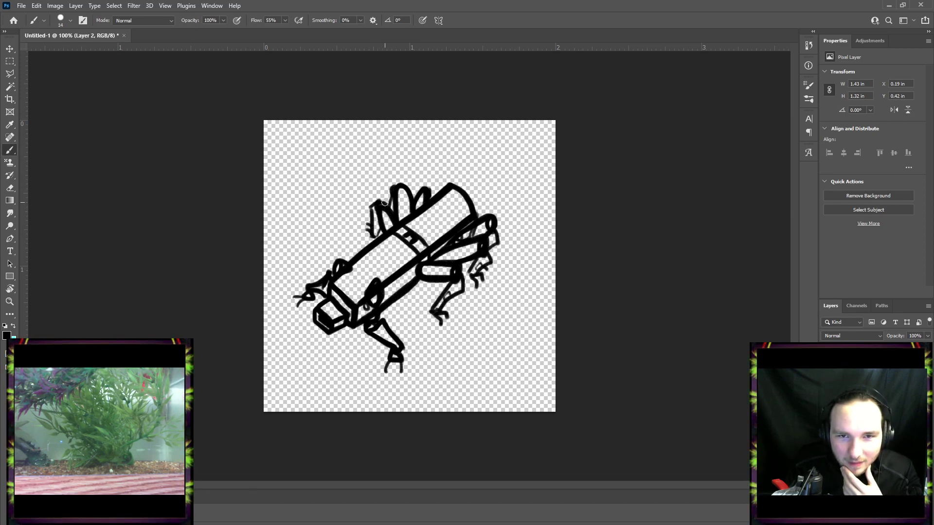
mouse_move(370, 207)
left_mouse_down()
mouse_move(382, 203)
mouse_move(369, 209)
mouse_move(372, 236)
mouse_move(384, 230)
left_mouse_up()
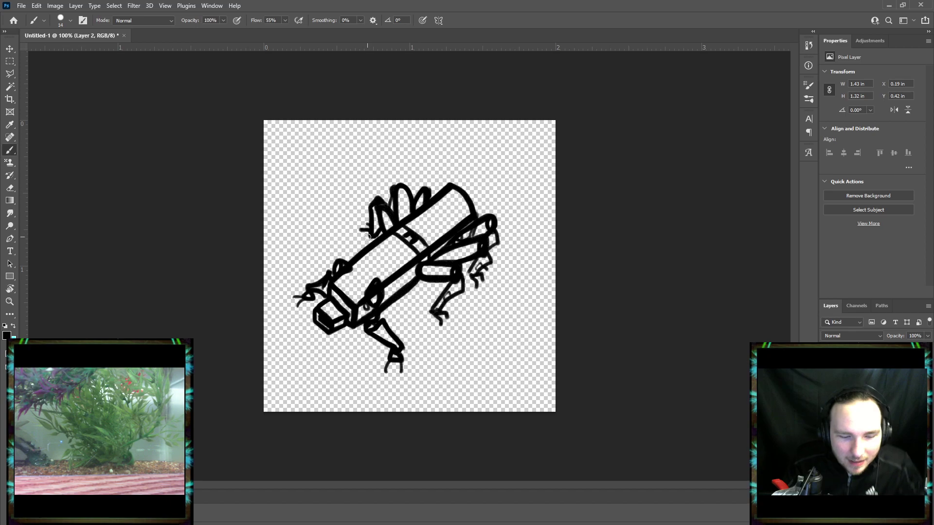
mouse_move(371, 232)
left_mouse_down()
mouse_move(364, 234)
mouse_move(369, 227)
left_mouse_up()
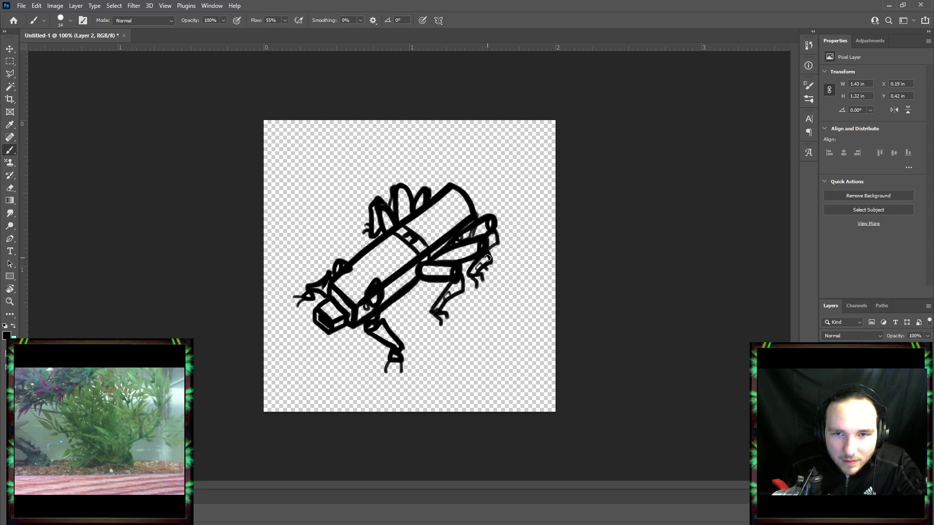
mouse_move(427, 312)
left_mouse_down()
mouse_move(445, 290)
mouse_move(446, 302)
mouse_move(487, 274)
mouse_move(497, 238)
left_mouse_up()
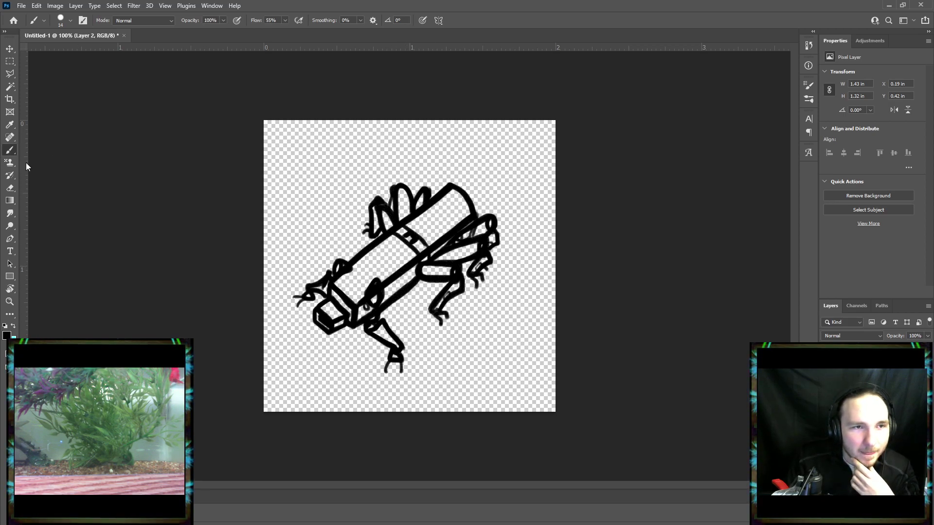
Erase the black fill inside the upper front oval with a small Eraser to create an opening beside its dividing line.
left_click(12, 189)
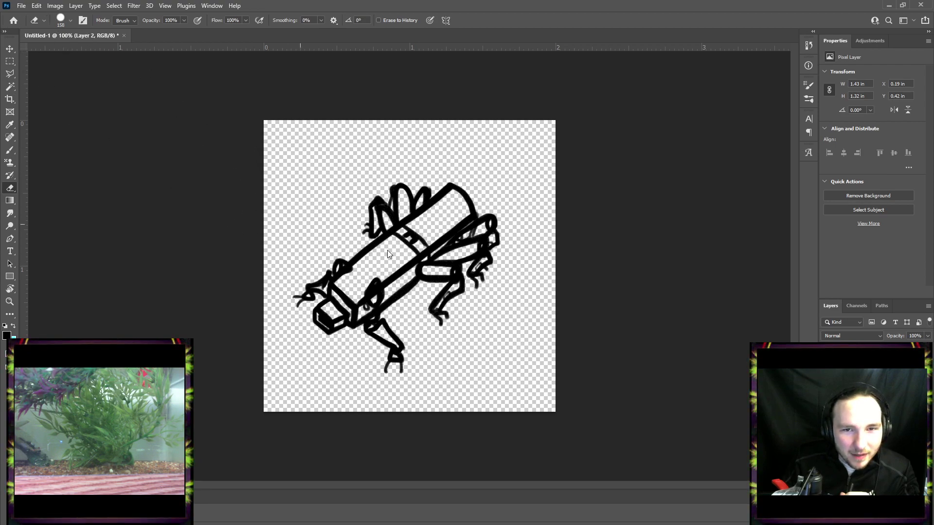
key("bracketleft")
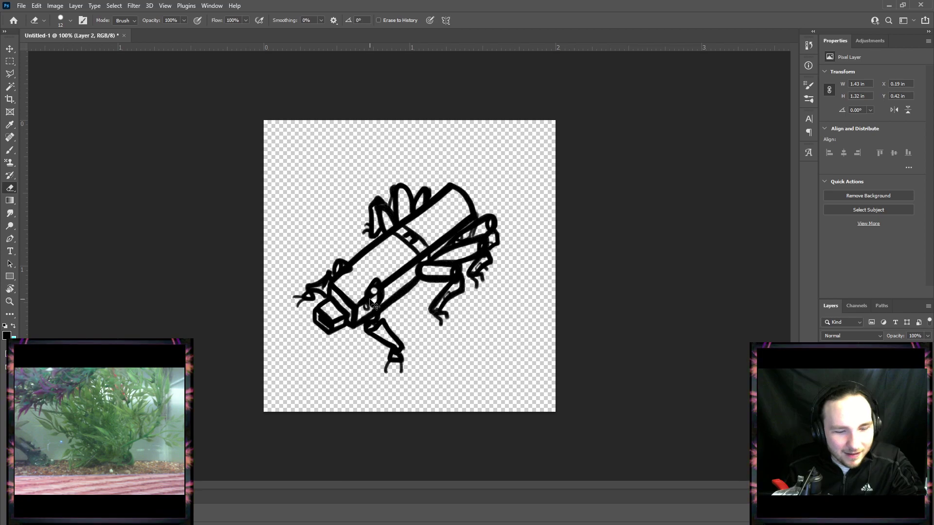
scroll(370, 299, "up", 5)
scroll(352, 302, "up", 2)
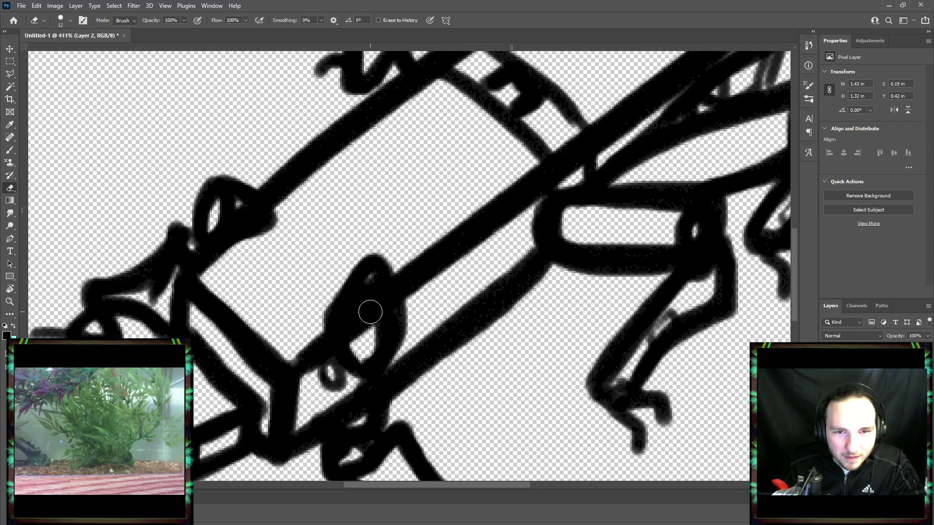
key("bracketleft")
key("bracketleft")
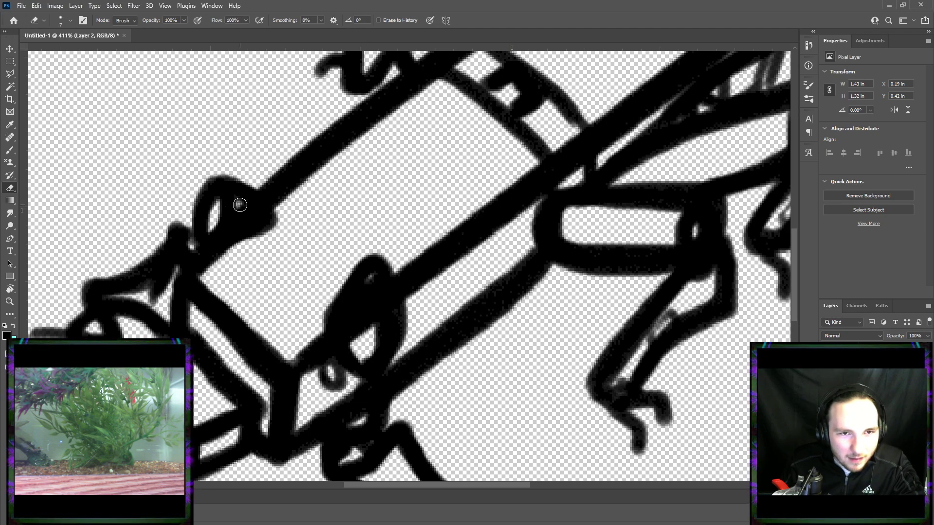
mouse_move(240, 204)
left_mouse_down()
mouse_move(248, 215)
mouse_move(238, 218)
left_mouse_up()
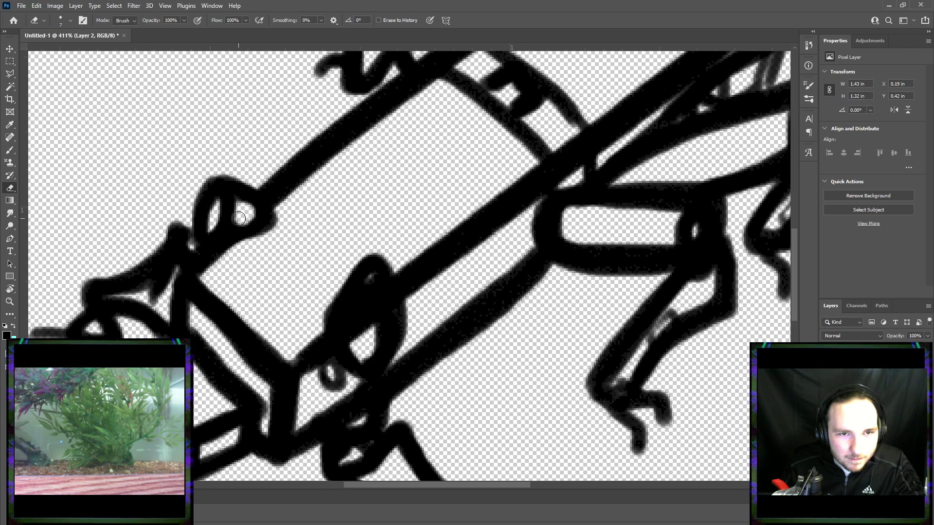
mouse_move(363, 314)
left_mouse_down()
mouse_move(373, 280)
mouse_move(376, 295)
mouse_move(353, 308)
mouse_move(365, 296)
left_mouse_up()
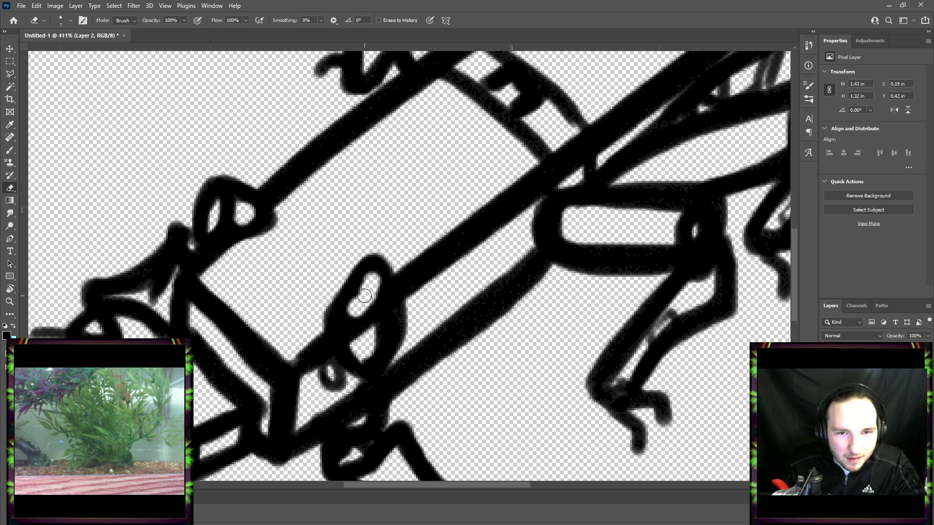
key("ctrl+z")
key("ctrl+z")
key("ctrl+z")
key("ctrl+z")
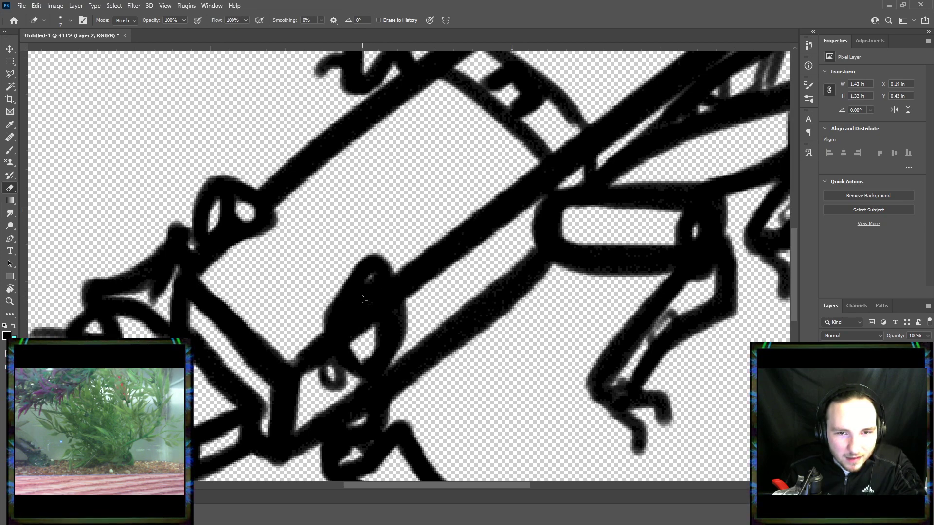
Erase two separate openings inside the lower front oval and a small round hole in the leg joint just below it.
mouse_move(359, 341)
left_mouse_down()
mouse_move(366, 323)
mouse_move(364, 349)
mouse_move(371, 324)
left_mouse_up()
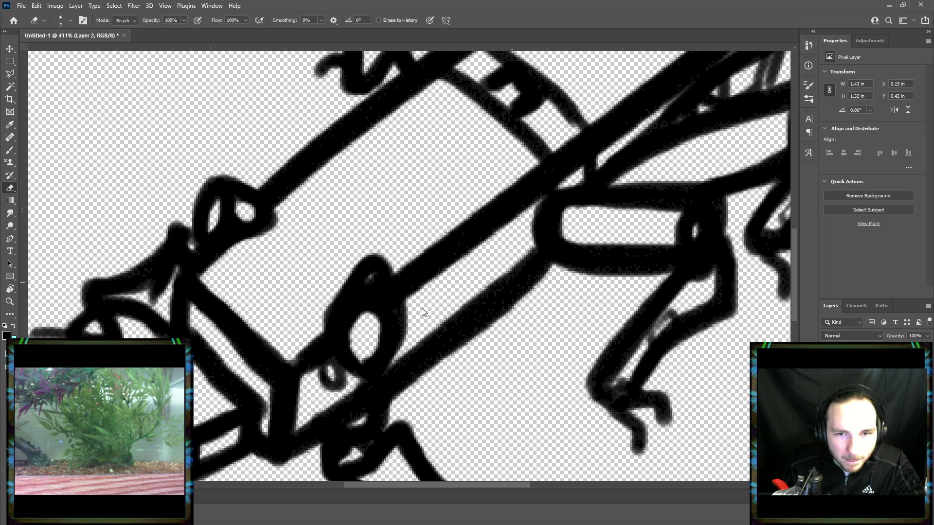
key("bracketleft")
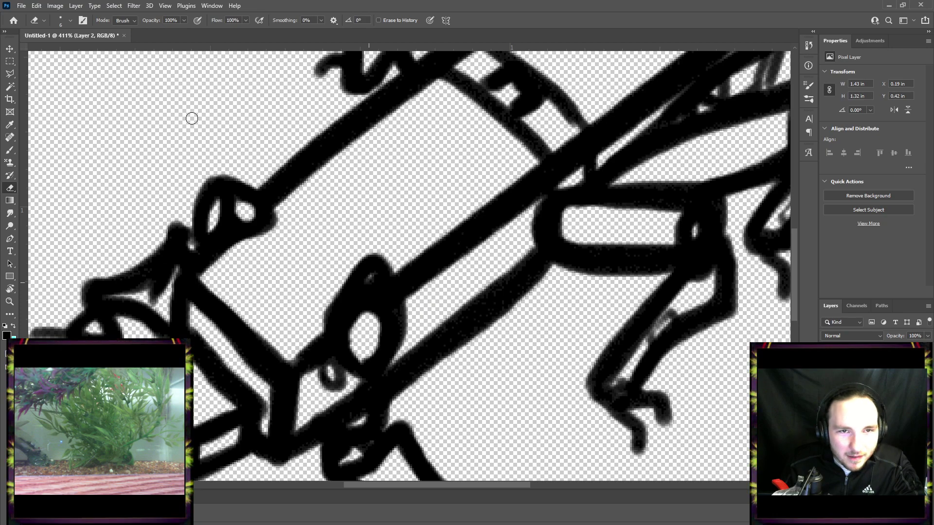
left_click_drag(369, 280, 375, 286)
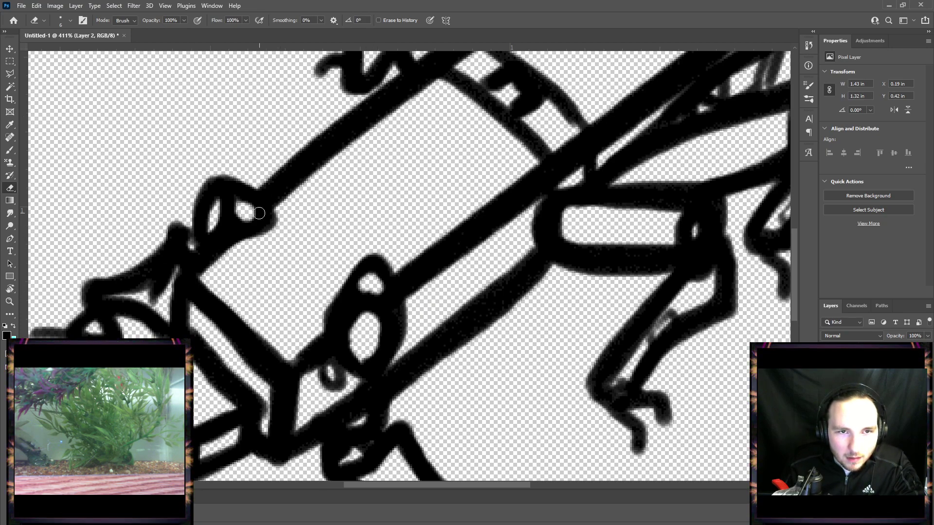
scroll(329, 278, "down", 6)
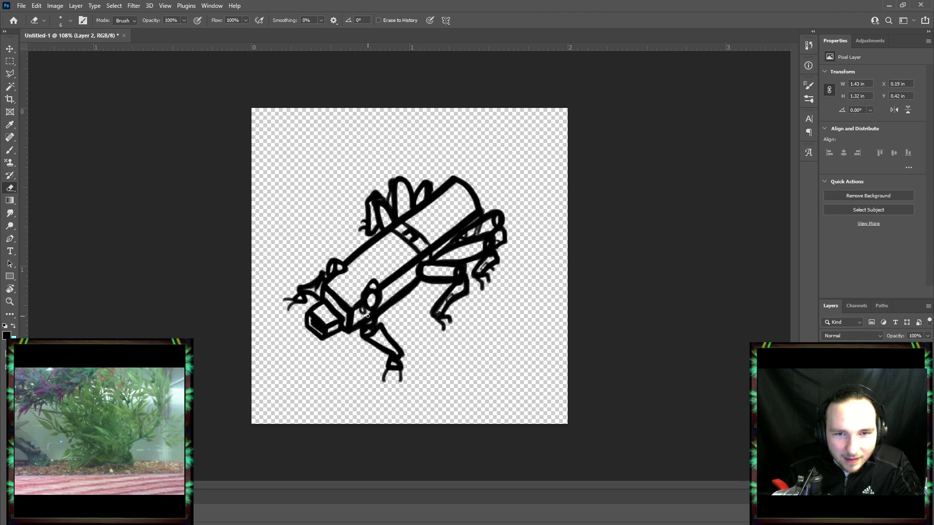
scroll(368, 316, "up", 5)
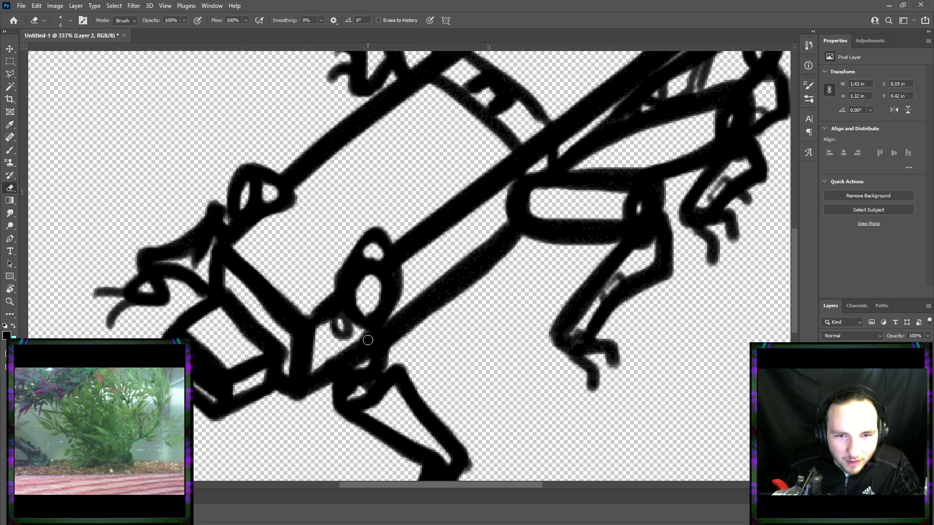
left_click(371, 339)
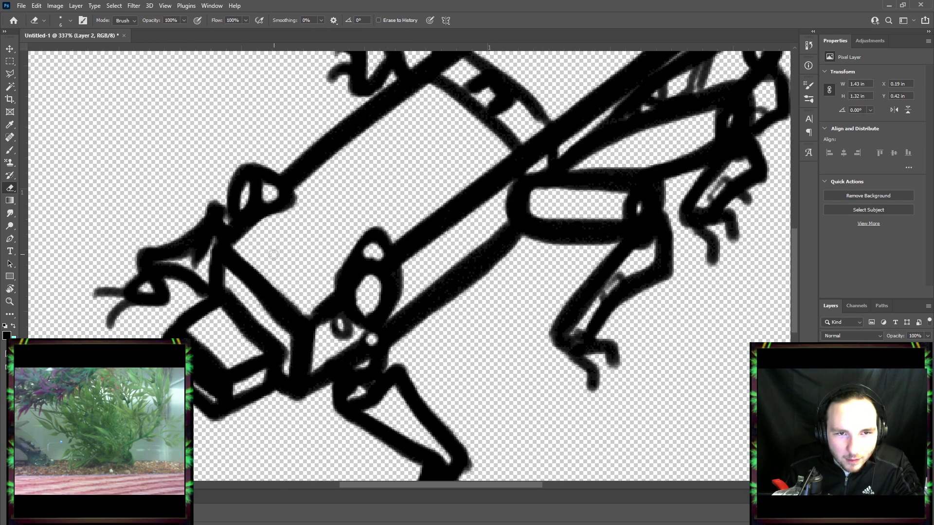
scroll(260, 270, "down", 1)
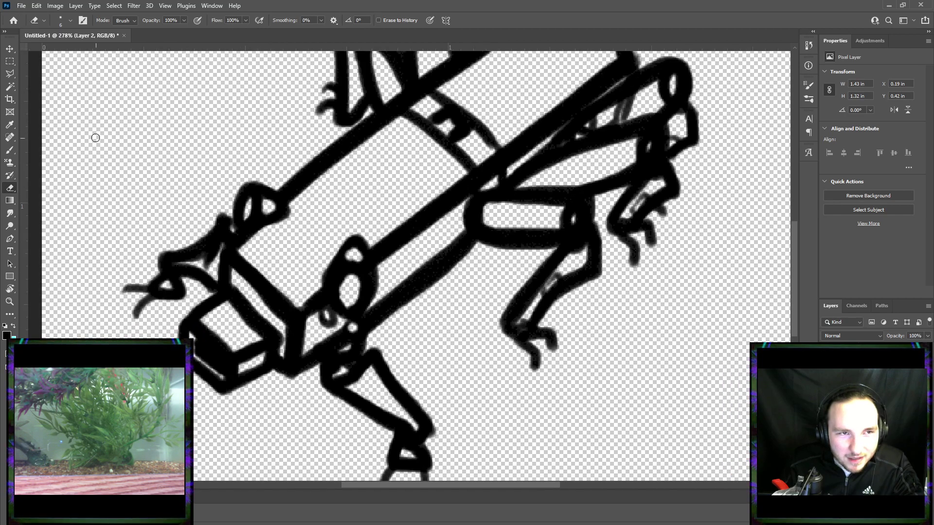
Touch up the line work around the small joint under the lower front oval with a smaller Brush, and restore the brush size to 14.
left_click(9, 150)
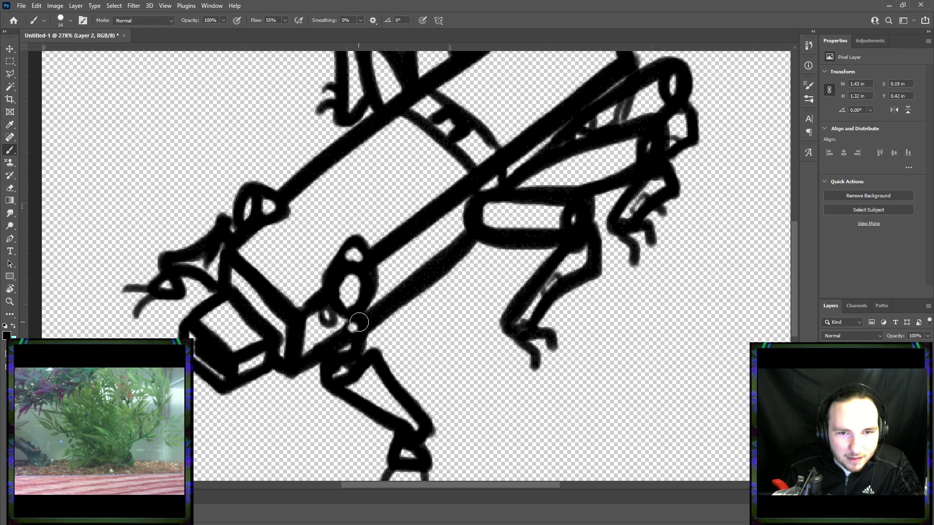
left_click(419, 341)
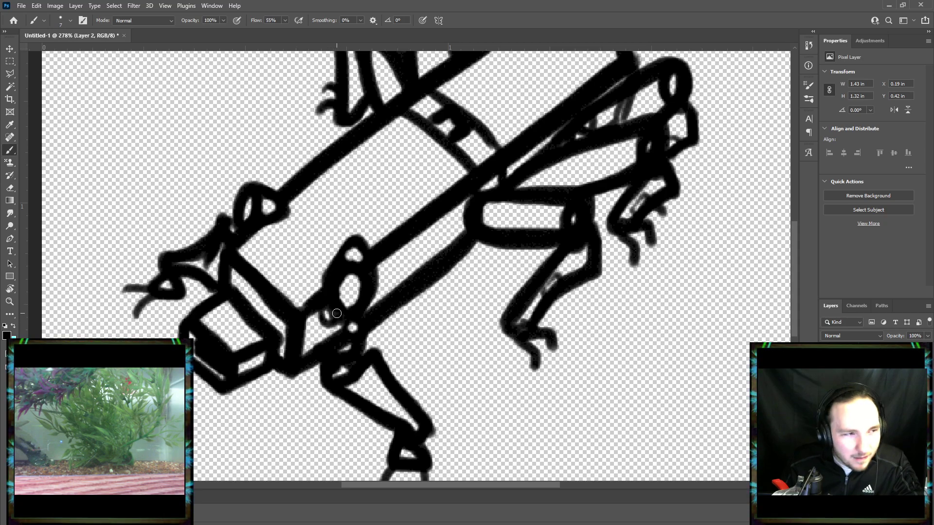
scroll(338, 315, "down", 5)
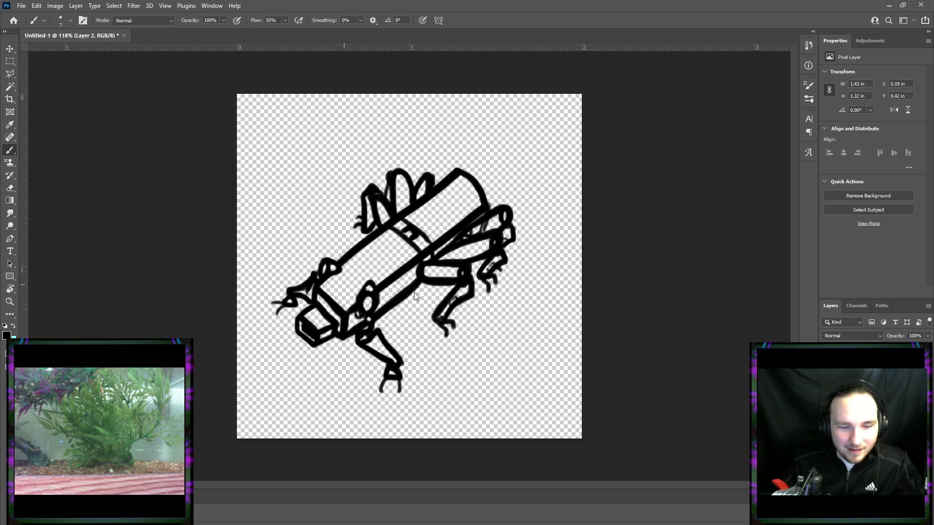
key("bracketright")
key("bracketright")
key("bracketright")
key("bracketright")
key("bracketright")
key("bracketright")
key("bracketright")
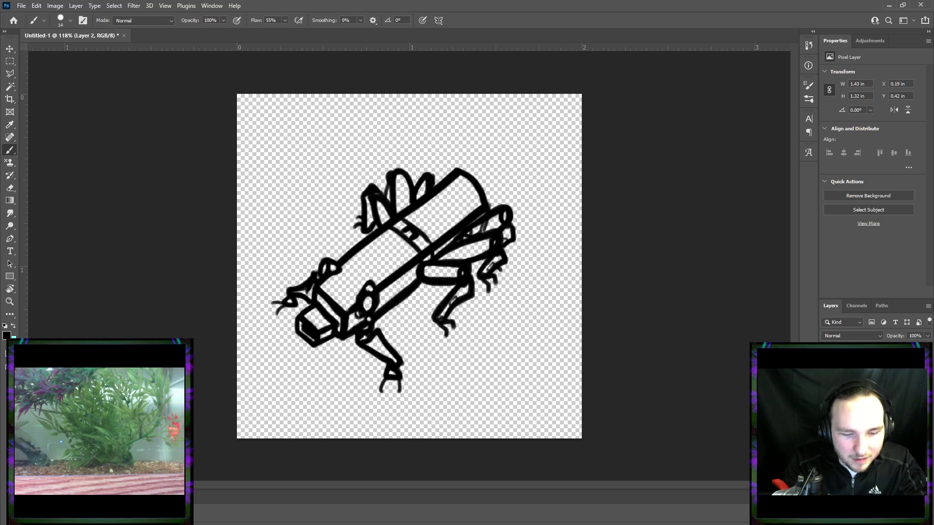
Save the document as Systematic export.psd.
left_click(527, 311)
left_click(575, 166)
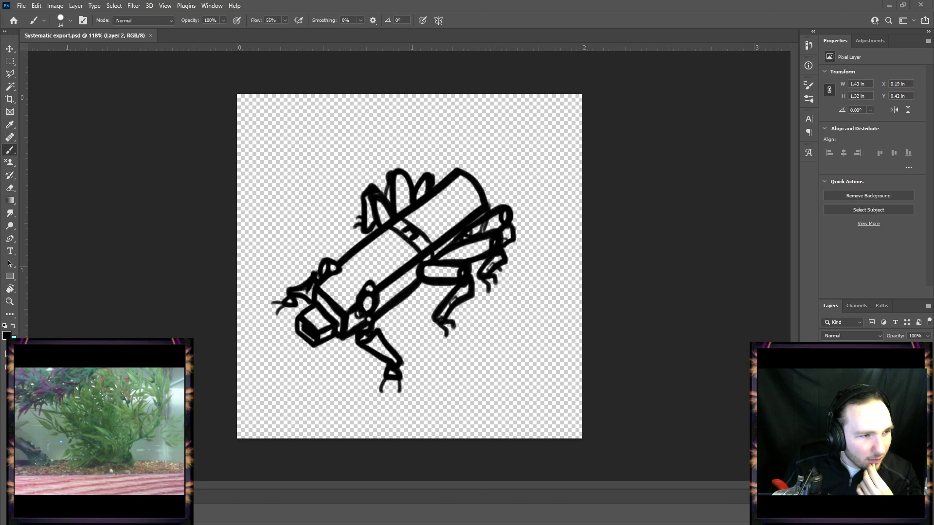
Switch to Chrome, move its window beside the sketch, and search Google Images for "flashdrive".
key("alt+Tab")
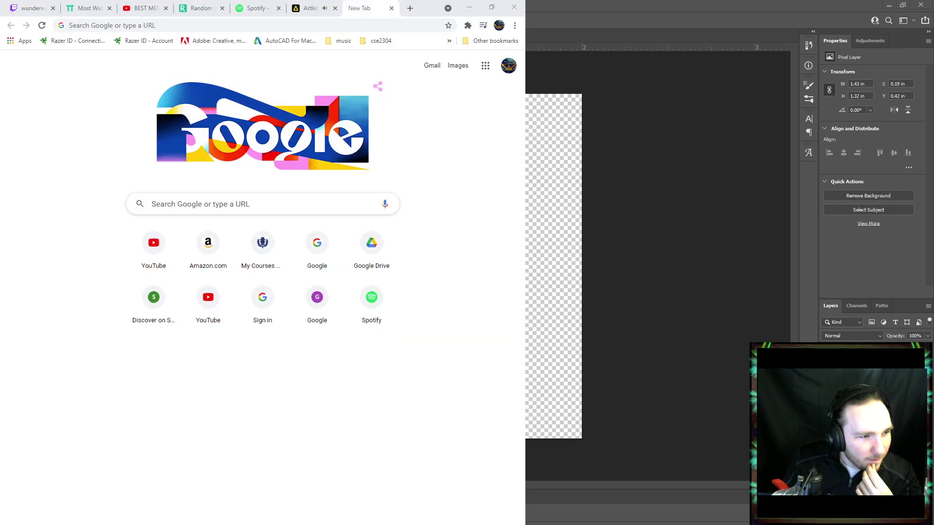
left_click_drag(506, 8, 838, 8)
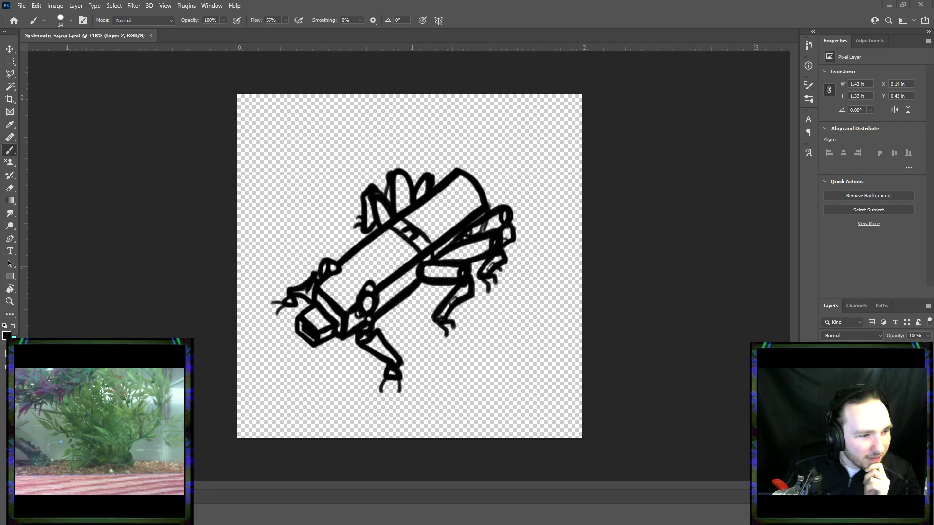
key("alt+Tab")
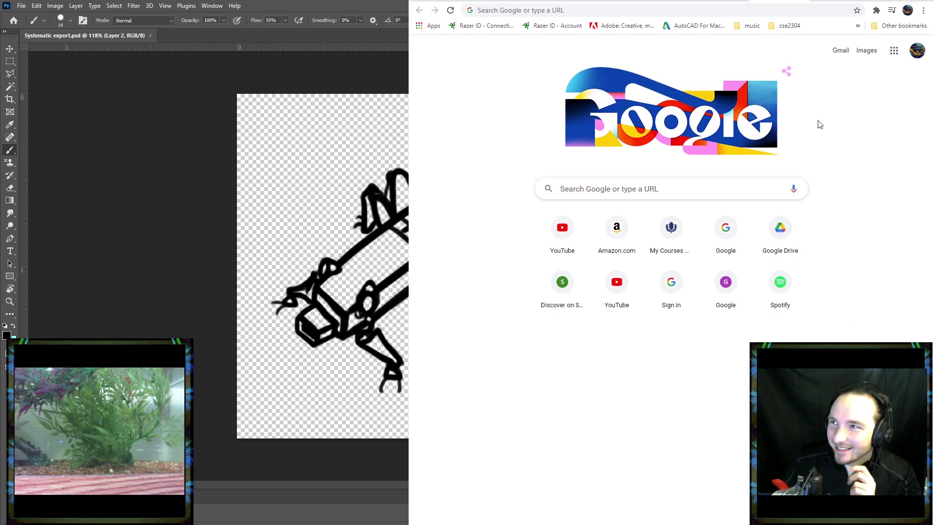
left_click(867, 52)
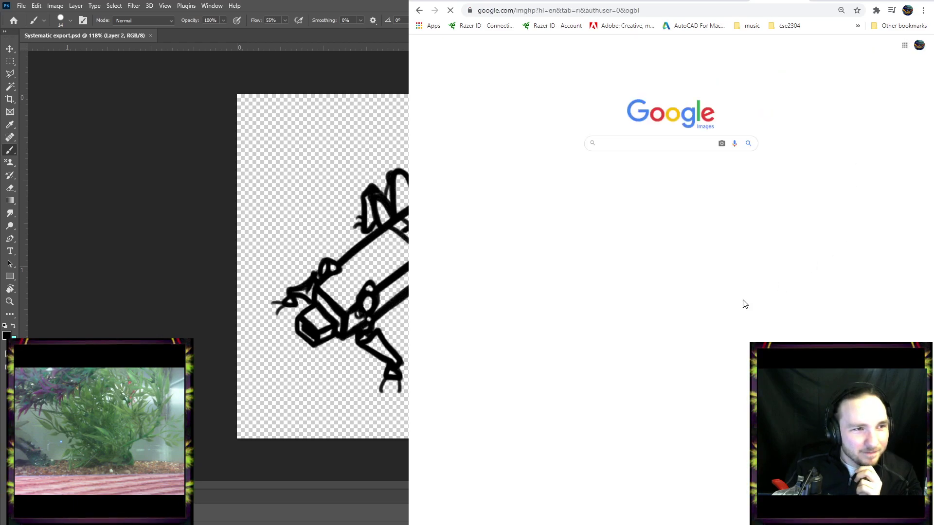
left_click(629, 141)
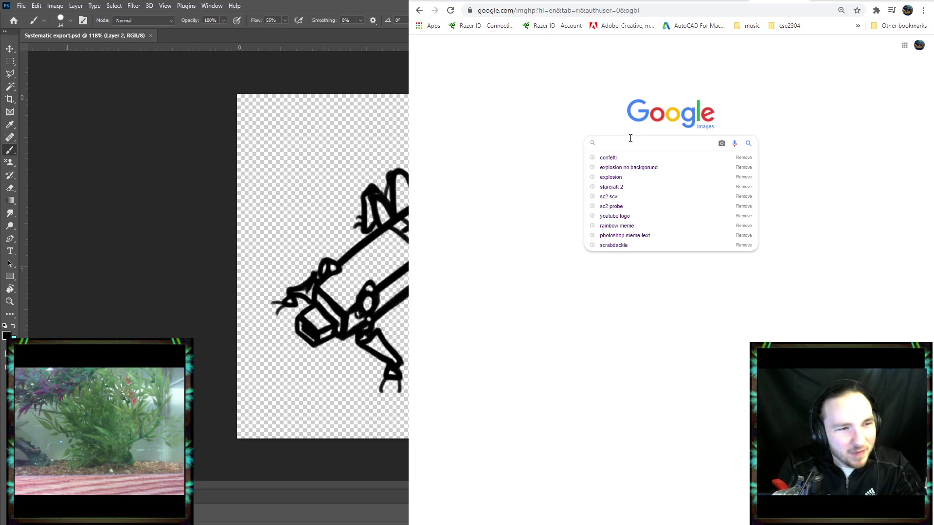
type("fl")
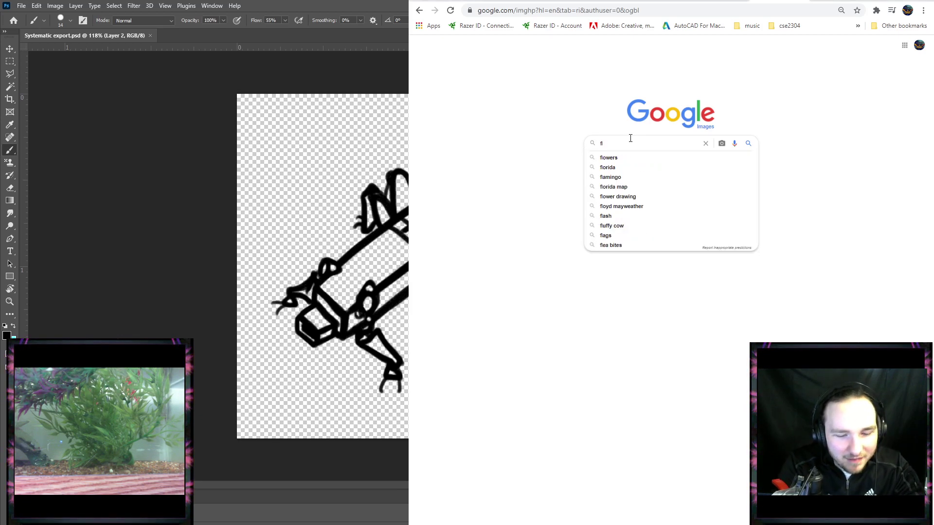
type("ashdrive")
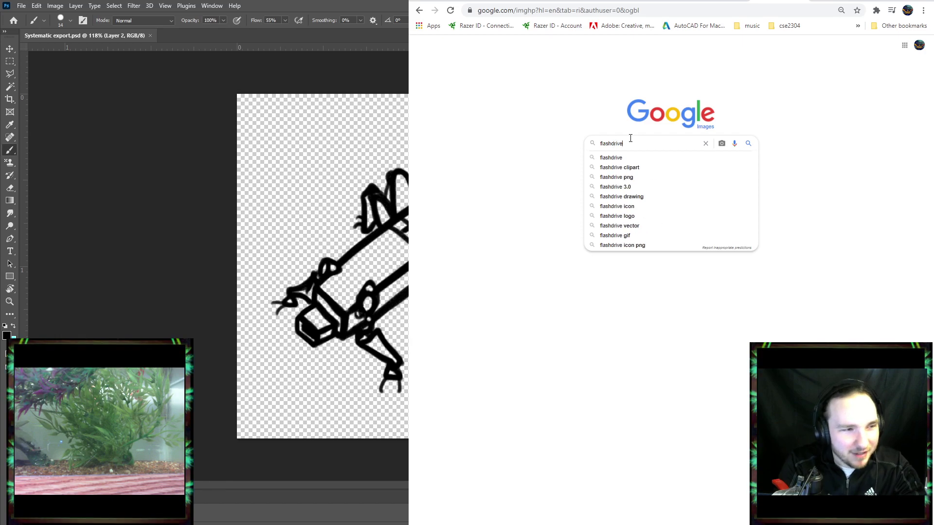
key("Return")
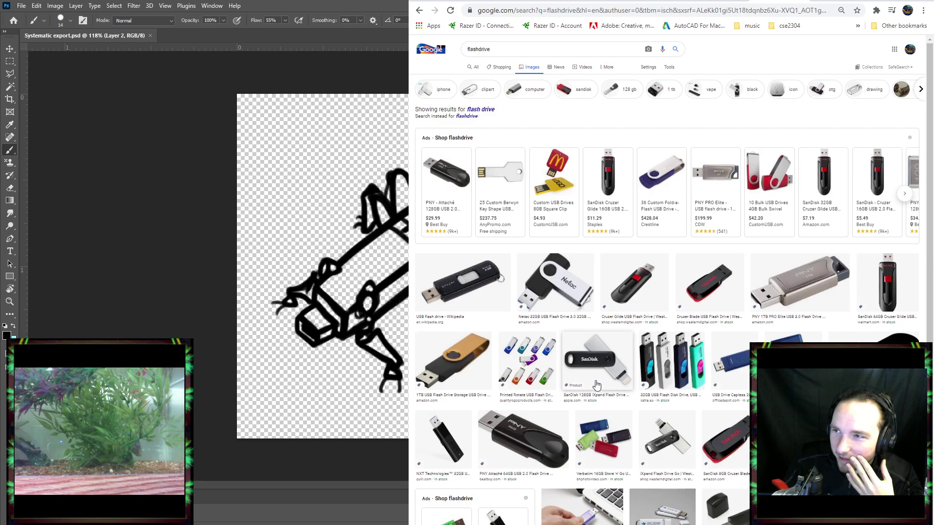
Place the SanDisk Cruzer Glide image from the results into Systematic export.psd and move it down to the right, uncovering the sketch's body.
left_click(639, 297)
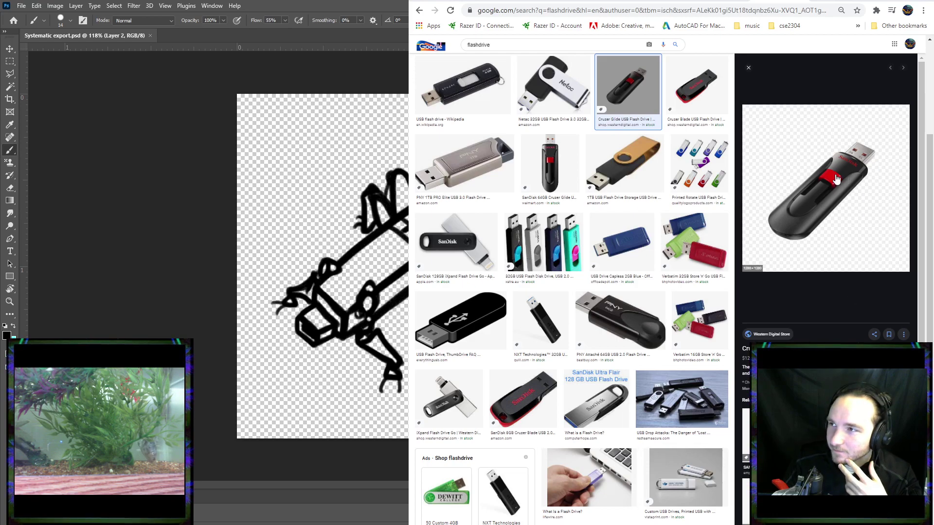
left_click_drag(833, 178, 860, 370)
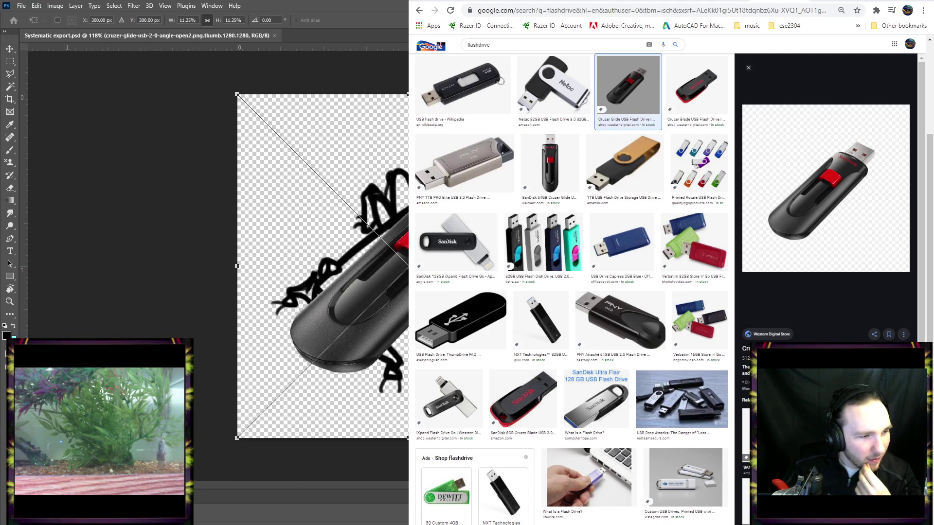
key("alt+Tab")
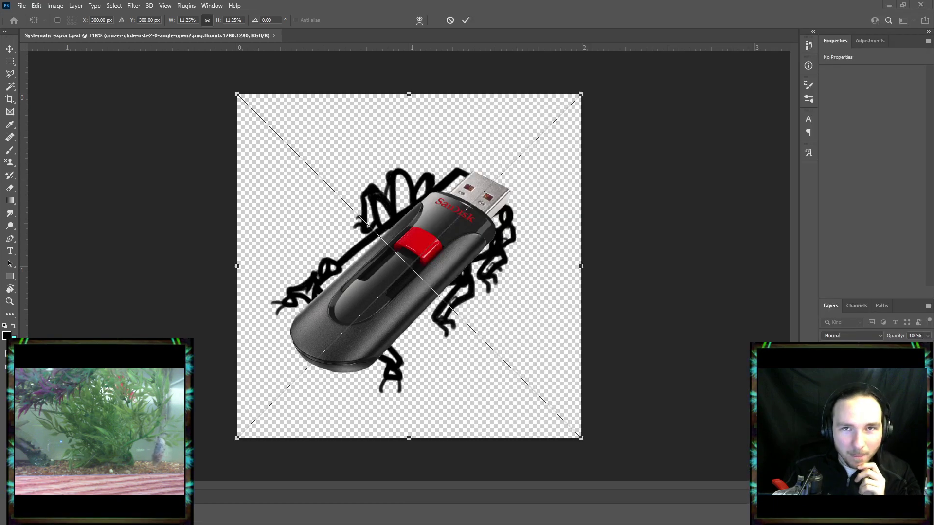
left_click(467, 20)
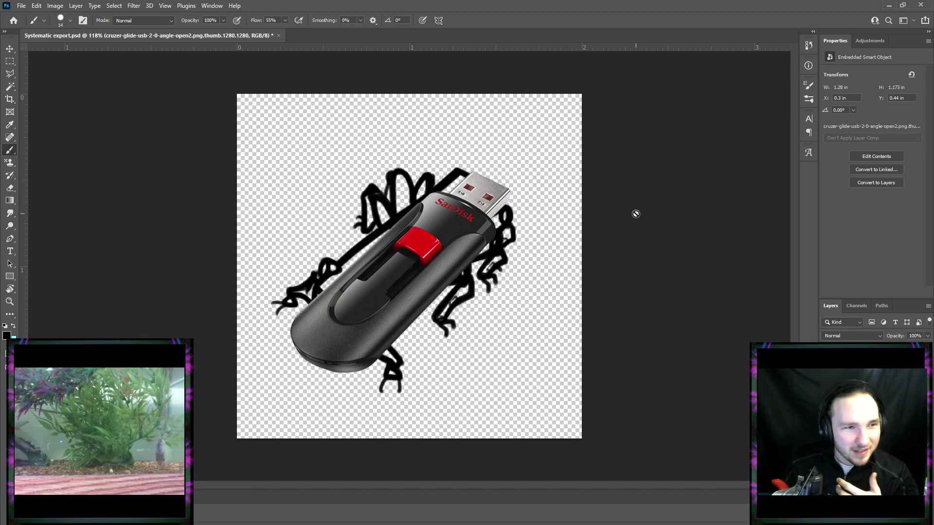
left_click(10, 49)
left_click_drag(437, 268, 478, 287)
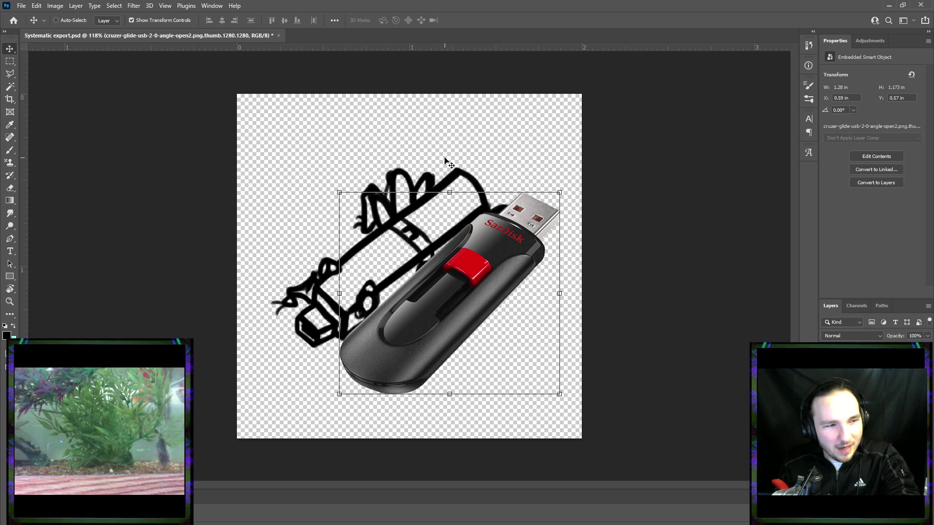
Try flipping the flash drive horizontally and vertically with Free Transform, and undo the flips.
key("ctrl+t")
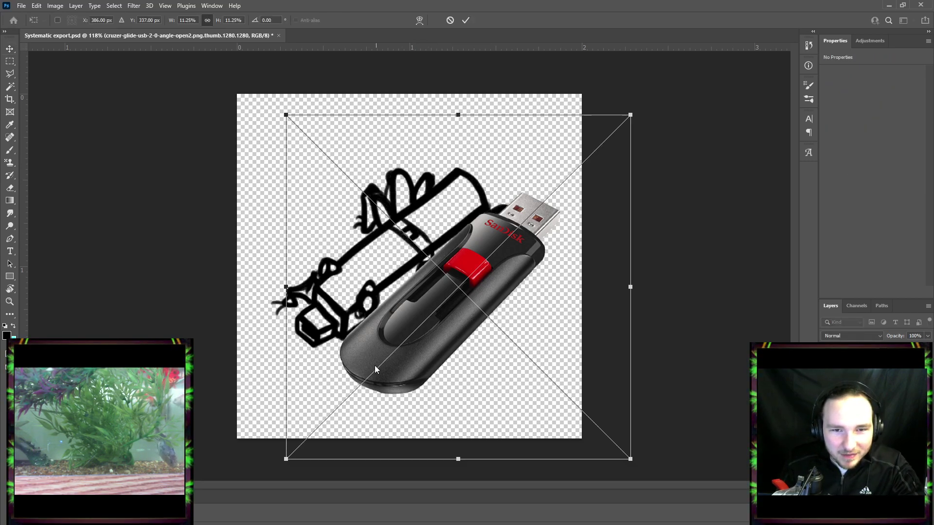
left_click(483, 393)
right_click(451, 348)
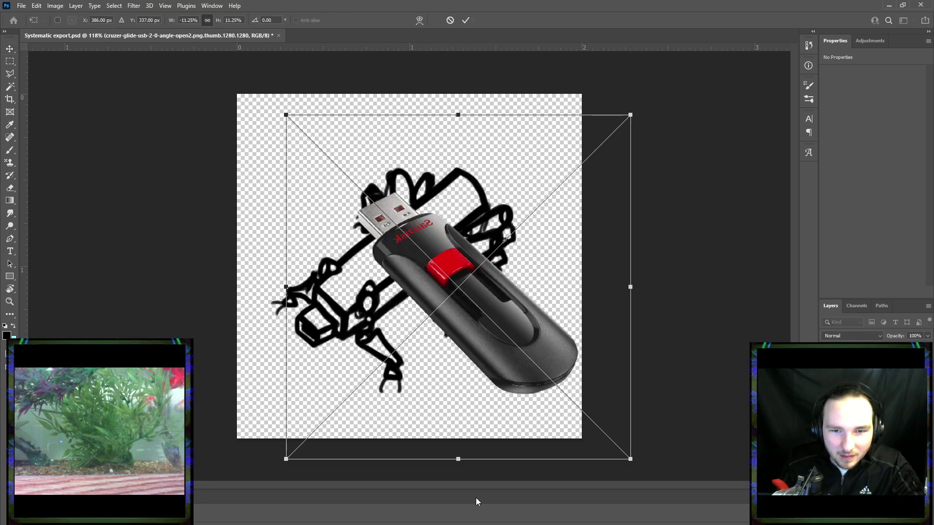
left_click(475, 497)
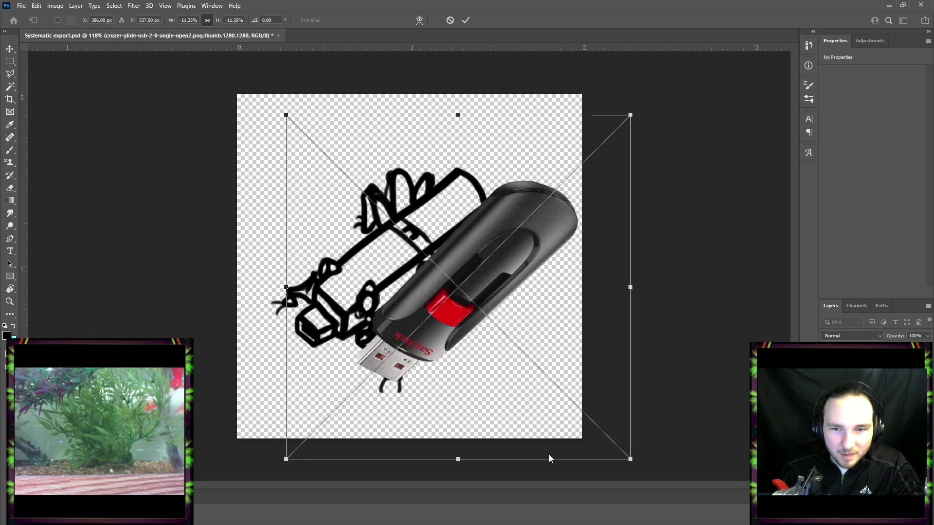
key("ctrl+z")
key("ctrl+z")
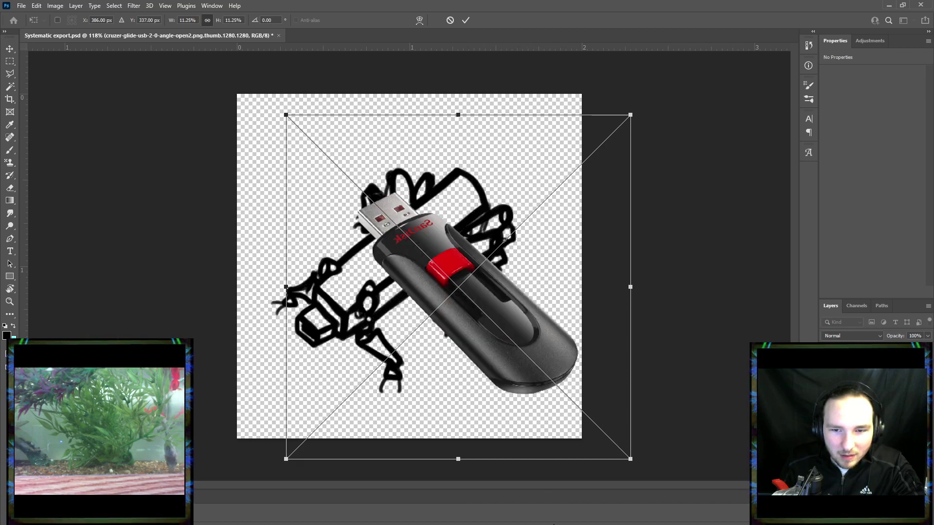
key("ctrl+shift+z")
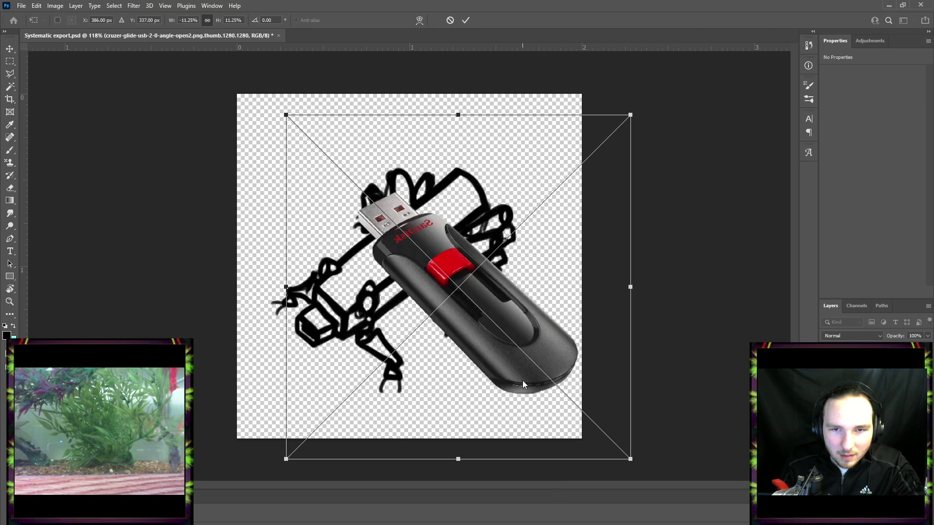
key("ctrl+z")
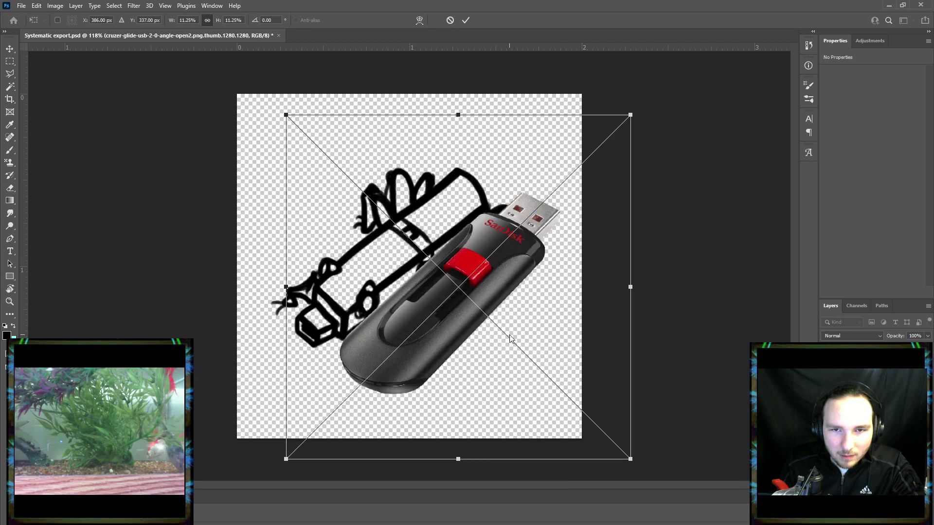
Turn the flash drive to about -171° so its connector points down-left like the sketch's head, and position it over the lower-right legs.
left_click(544, 501)
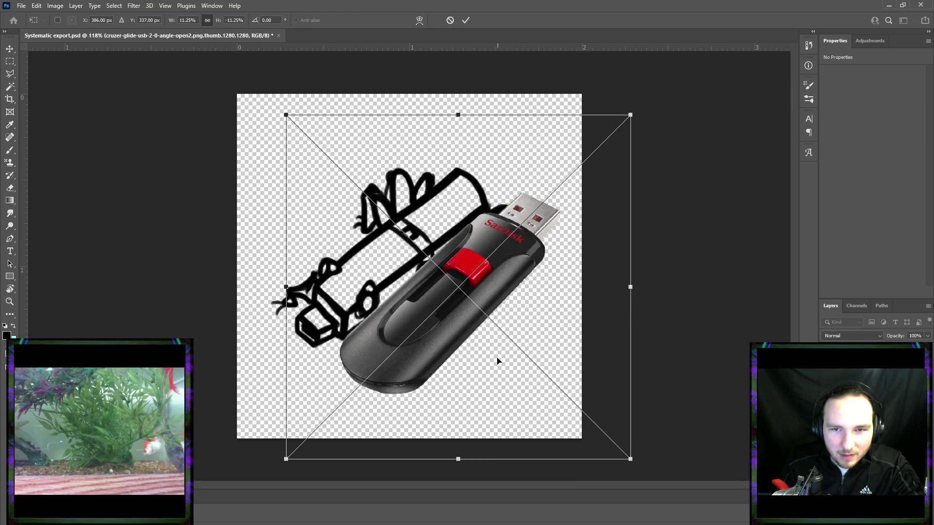
left_click(538, 493)
left_click_drag(657, 103, 690, 129)
left_click_drag(573, 244, 505, 224)
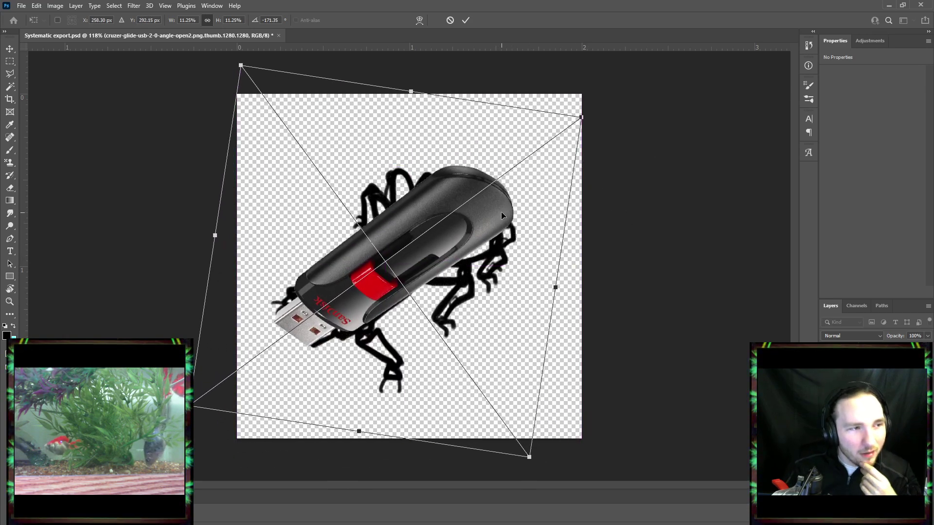
left_click_drag(474, 248, 526, 340)
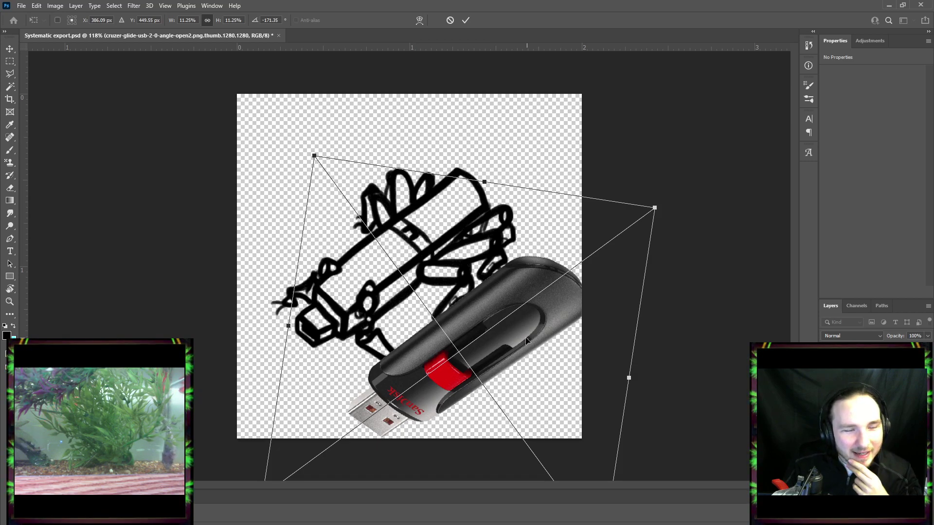
left_click_drag(526, 340, 549, 324)
left_click(466, 21)
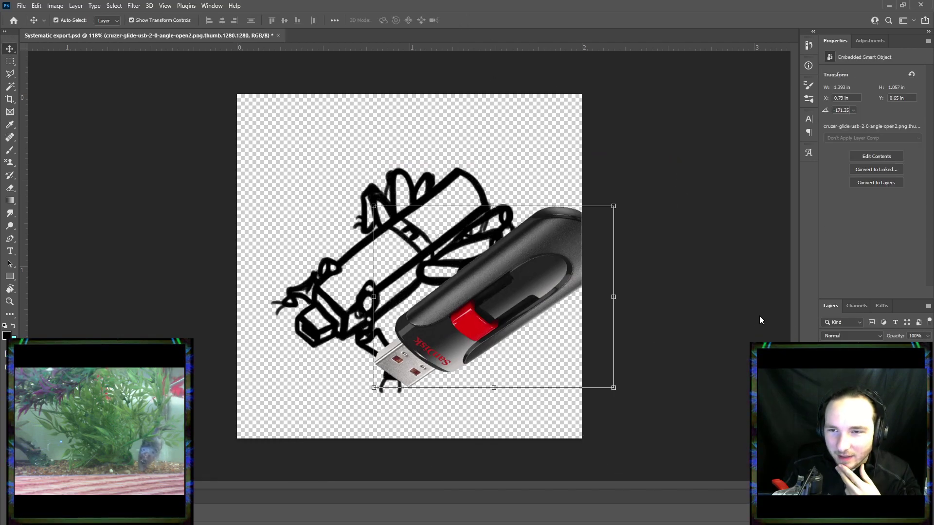
Create a new layer group, put the flash drive layer in it, and rasterize that layer.
left_click(782, 327)
left_click(888, 518)
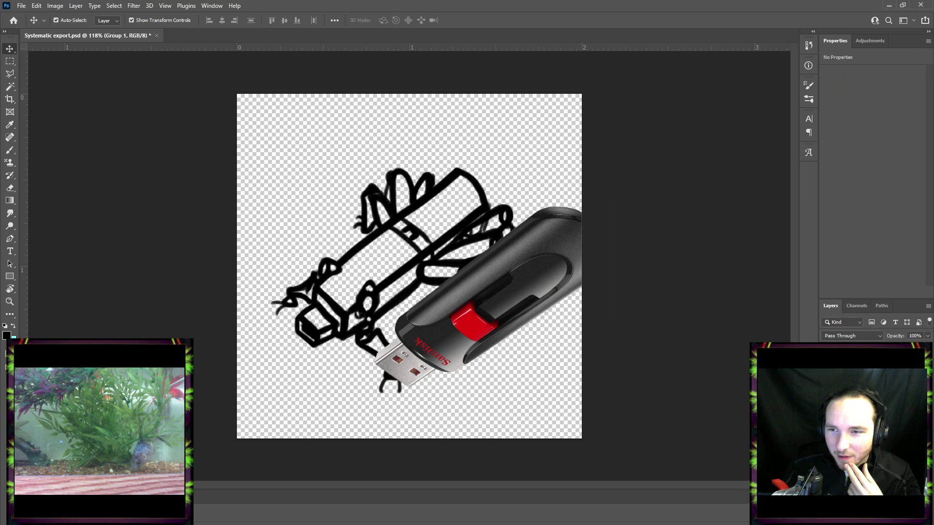
left_click_drag(866, 384, 865, 365)
left_click(866, 366)
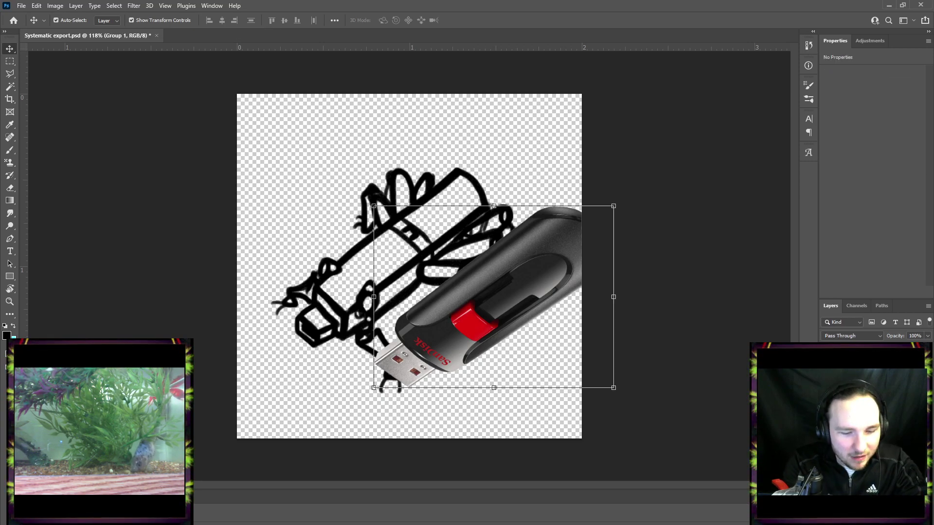
left_click(866, 457)
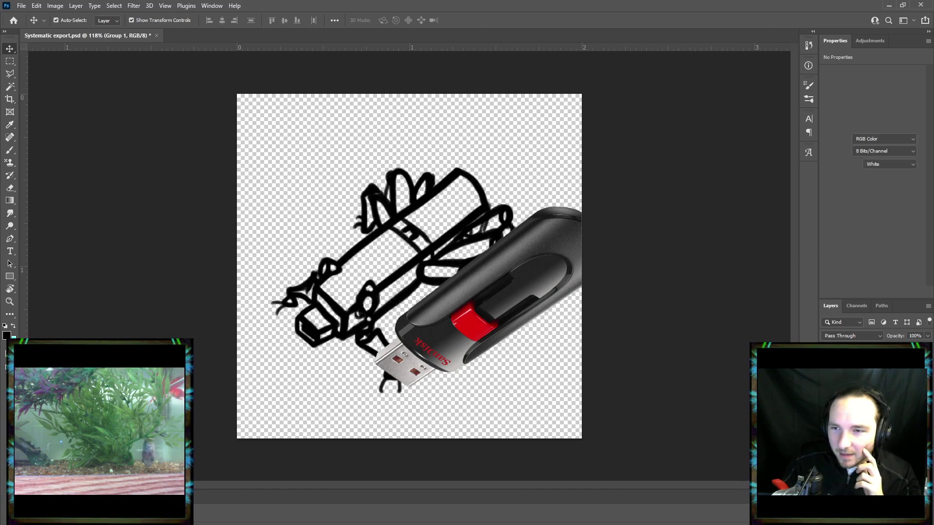
left_click(570, 321)
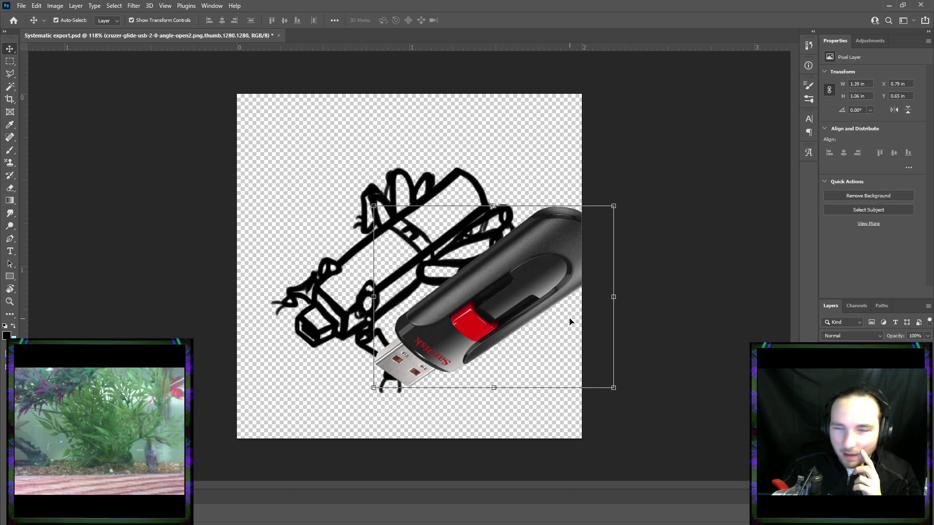
Flip the flash drive horizontally and vertically, rotate it nearly upright with the connector at the top, and position it over the sketch's rear.
left_click(10, 61)
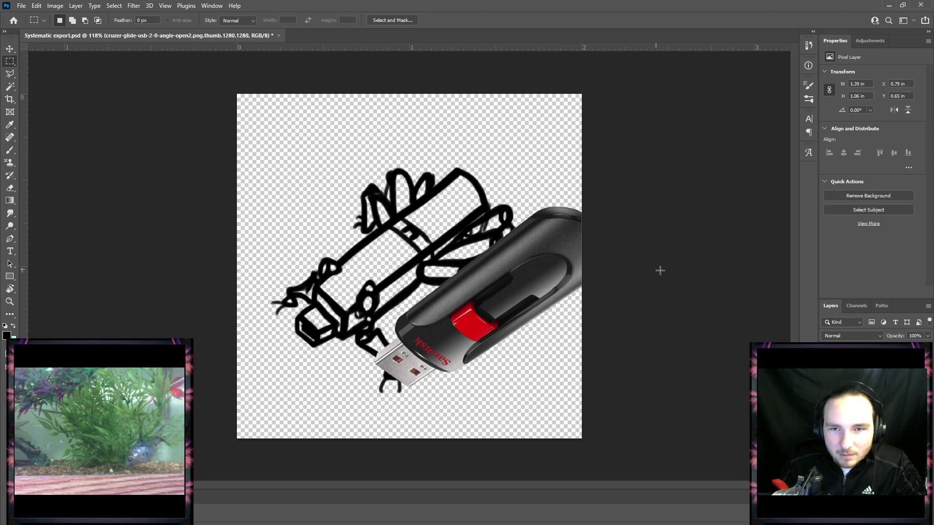
key("ctrl+t")
left_click_drag(583, 303, 510, 303)
left_click(557, 421)
right_click(470, 276)
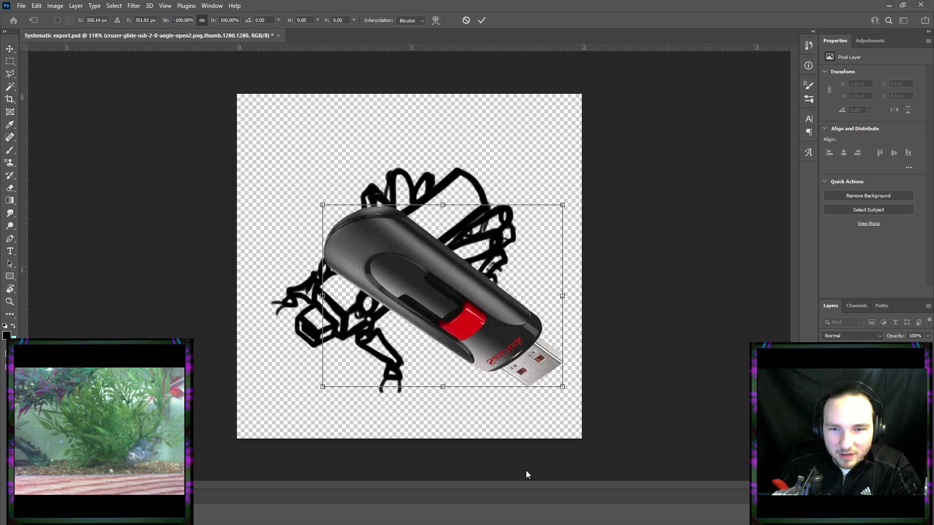
left_click(512, 432)
left_click_drag(526, 249, 518, 287)
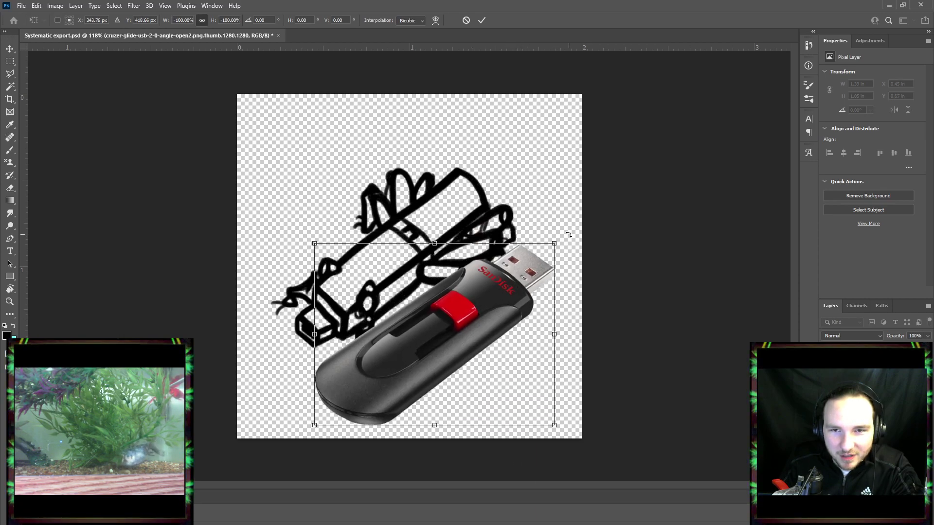
left_click_drag(569, 235, 438, 173)
left_click_drag(487, 221, 509, 146)
left_click_drag(475, 103, 470, 102)
left_click(482, 20)
Copy a rectangular strip about 0.12 by 0.84 in from the flash drive's right side to a new layer, and hide the drive.
key("m")
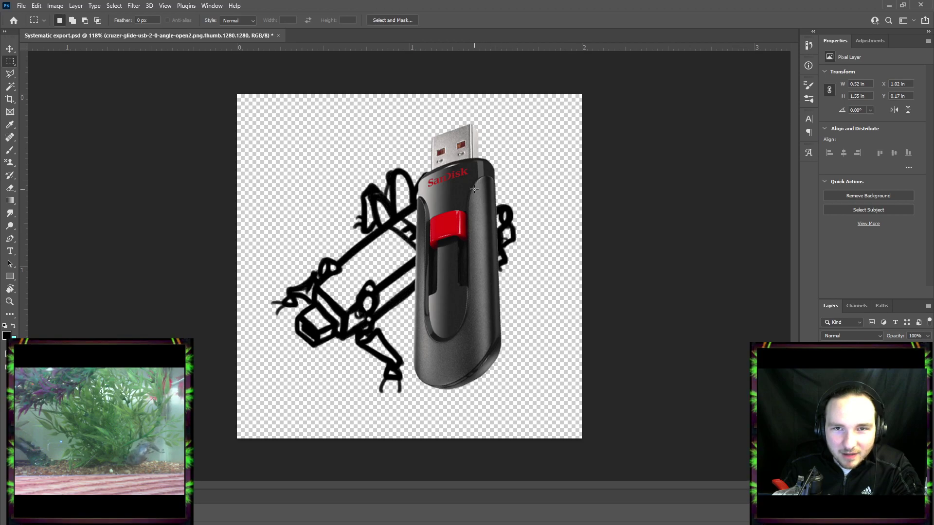
left_click_drag(474, 190, 496, 335)
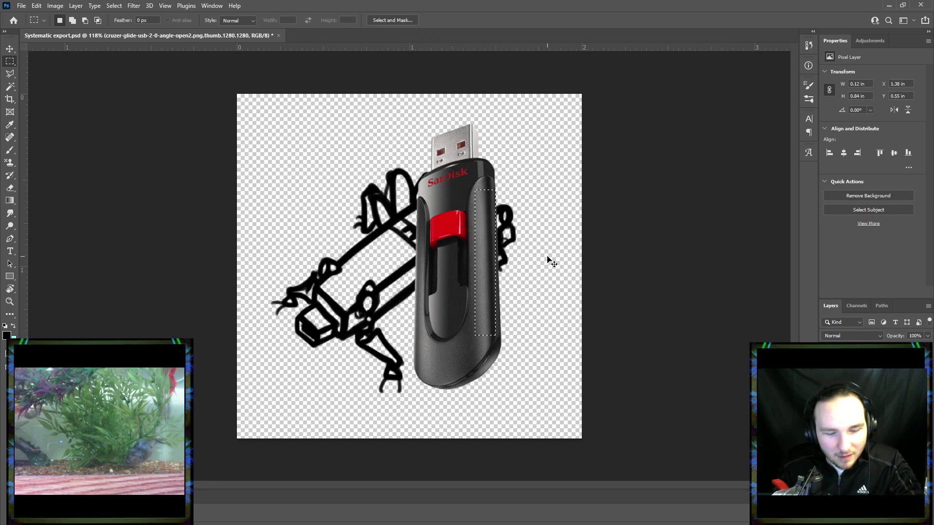
key("ctrl+j")
left_click(826, 383)
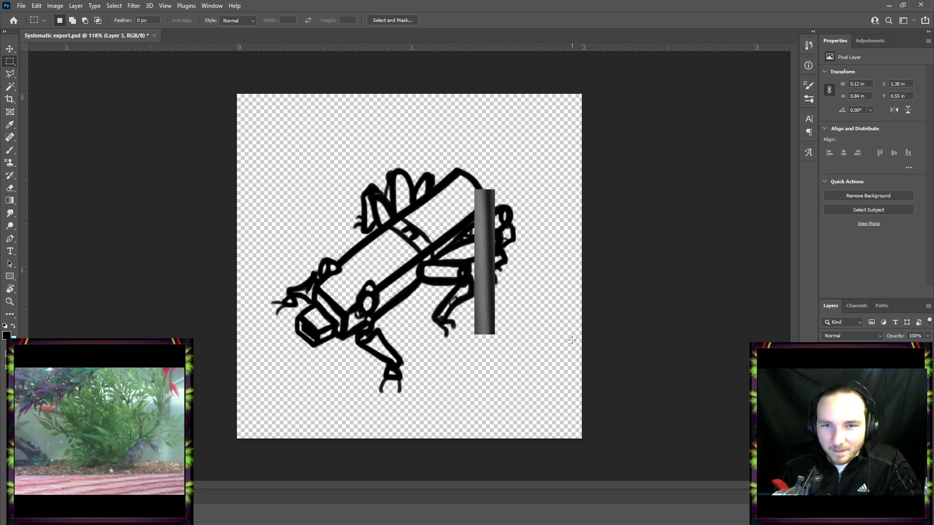
Rotate the copied metal strip to about 51°, scale it to about 129%, and lay it diagonally along the sketch's back.
key("ctrl+t")
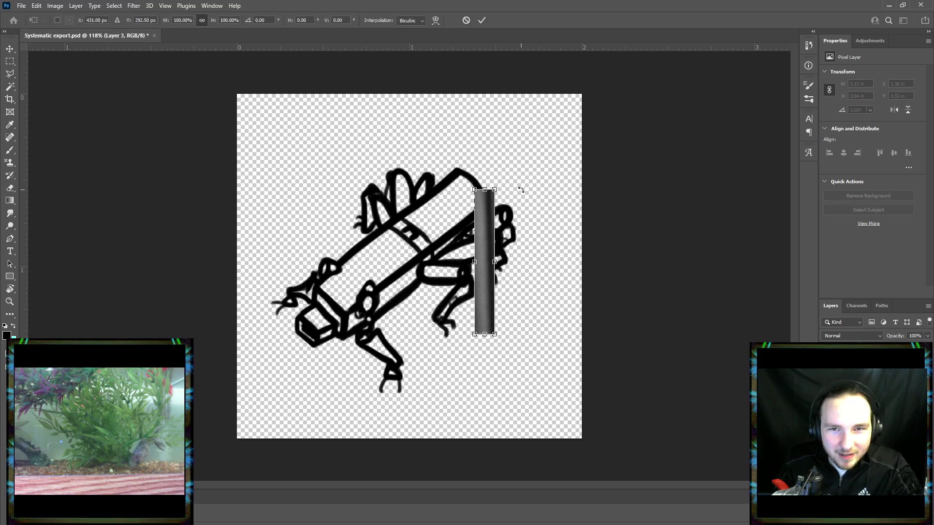
left_click_drag(512, 174, 584, 217)
left_click_drag(510, 238, 423, 241)
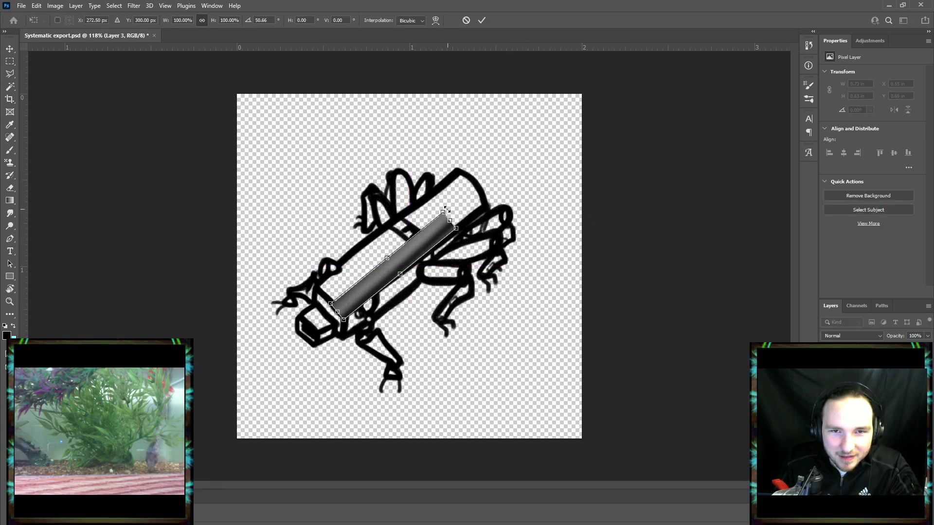
left_click_drag(442, 210, 479, 184)
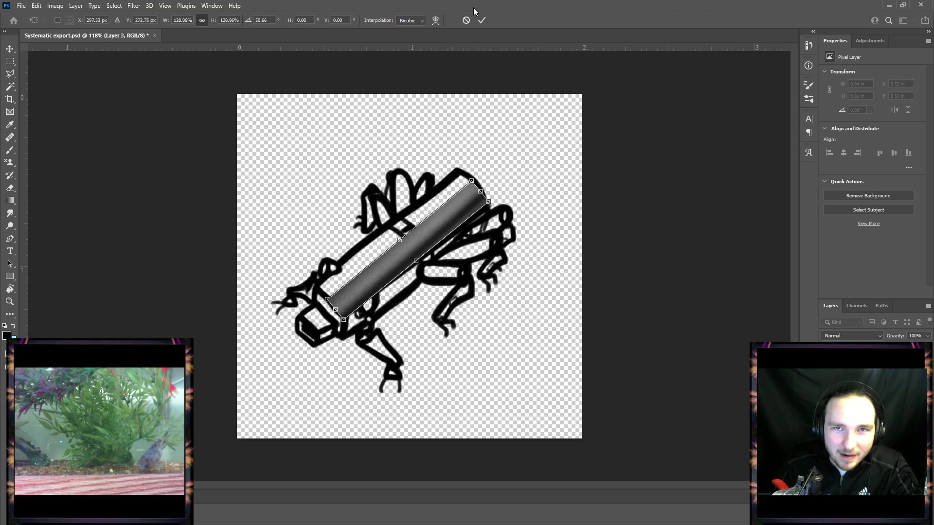
left_click(483, 21)
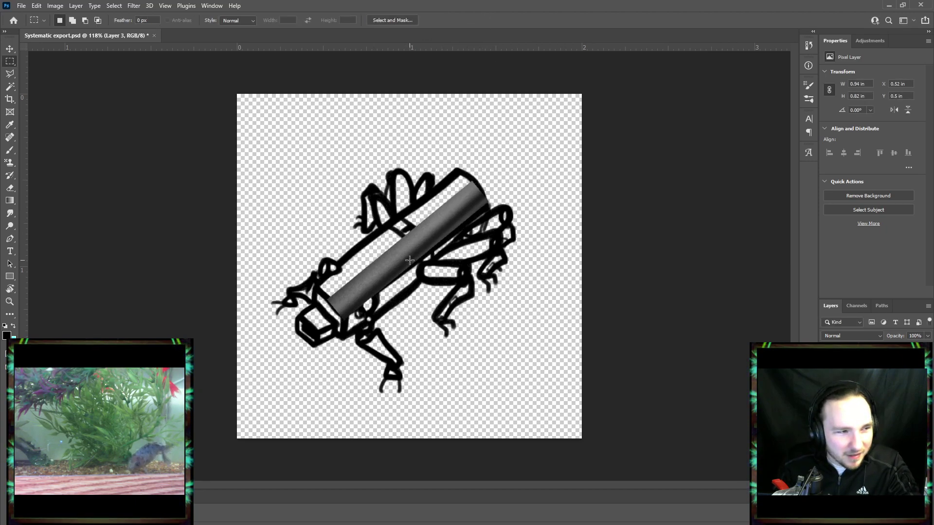
Duplicate the strip, flip the copy horizontally and vertically, and place it alongside the first strip's upper edge to cover the back.
key("ctrl+c")
key("ctrl+v")
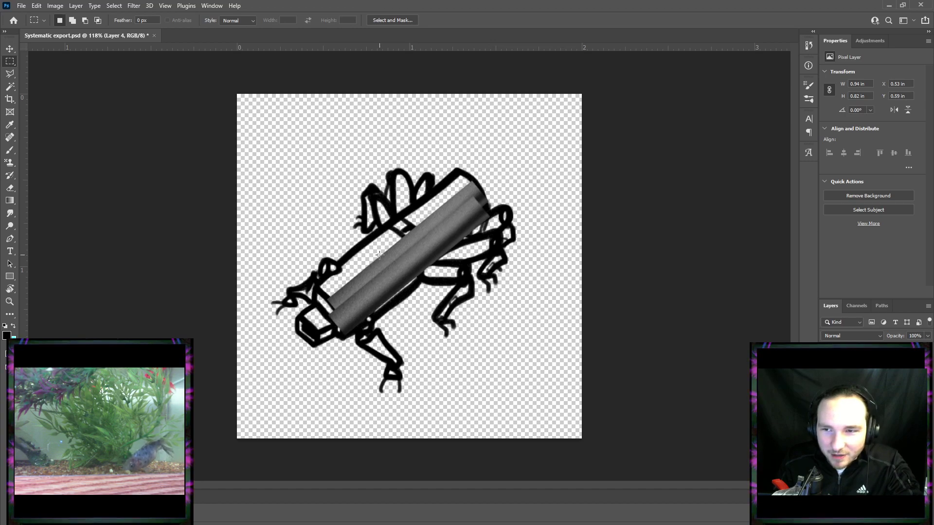
key("ctrl+t")
key("ctrl+t")
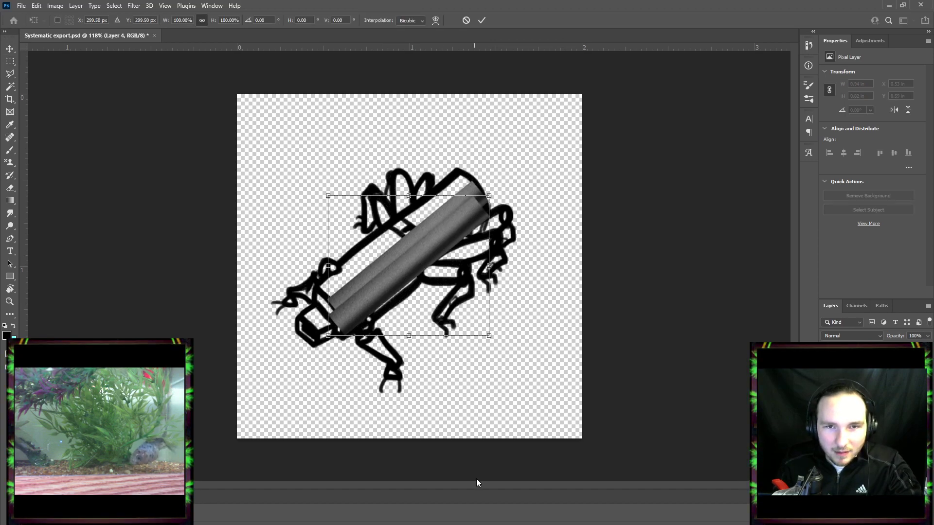
left_click(462, 429)
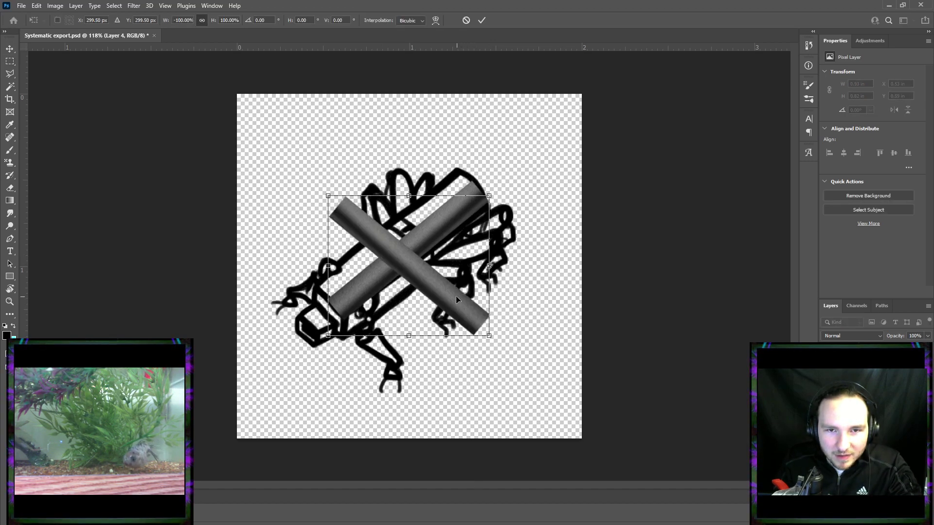
left_click(492, 466)
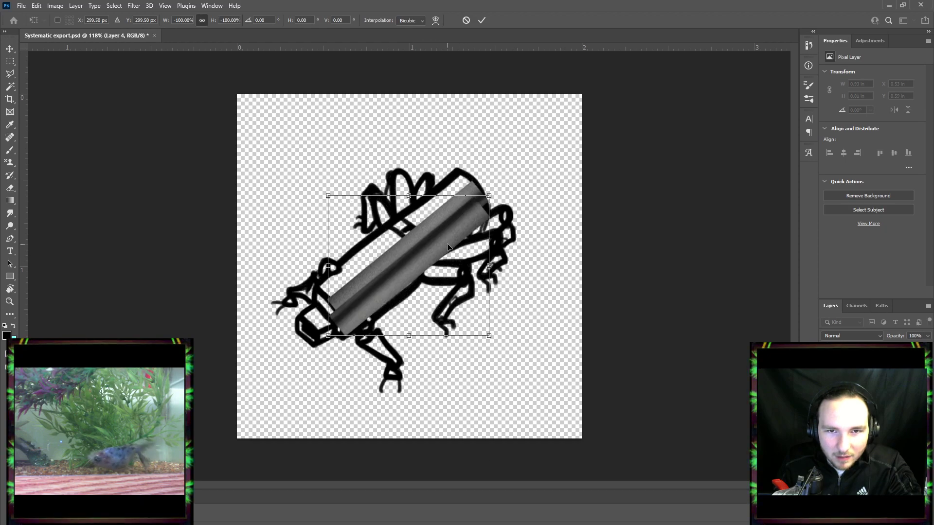
left_click_drag(446, 244, 435, 209)
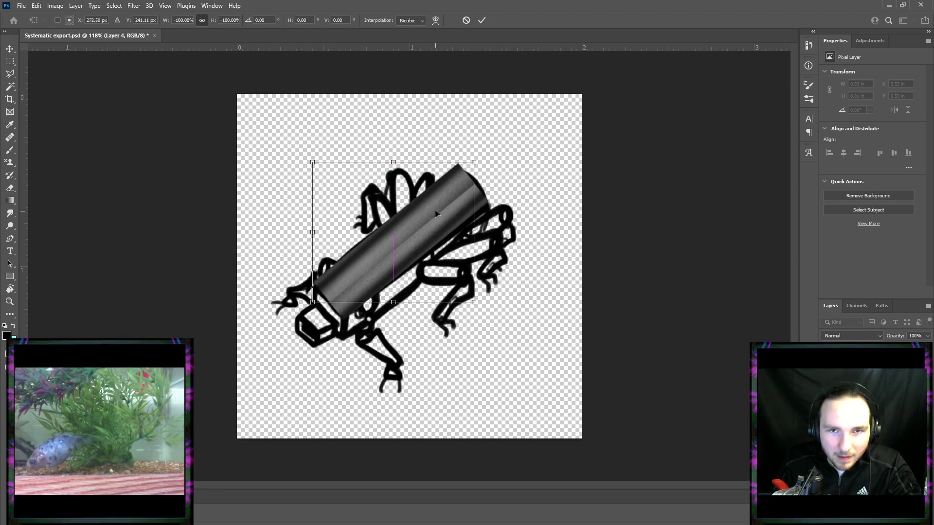
left_click(482, 20)
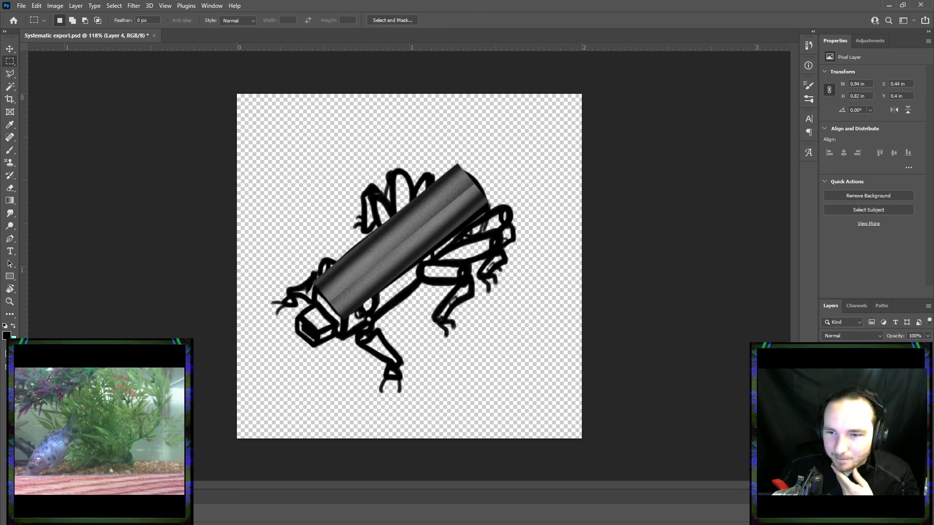
Merge the two strips into one layer and apply the Palette Knife filter with stroke size 25, stroke detail 3 and softness 0.
left_click(863, 385)
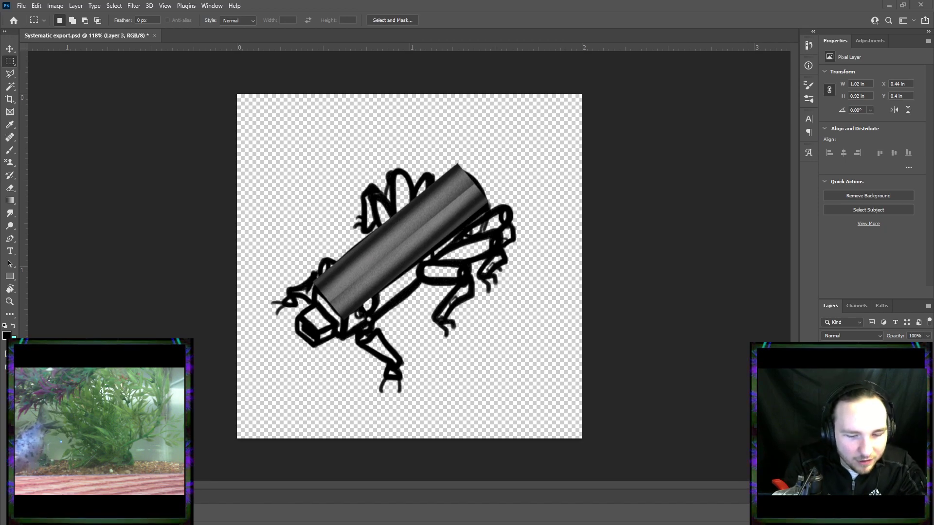
key("ctrl+alt+f")
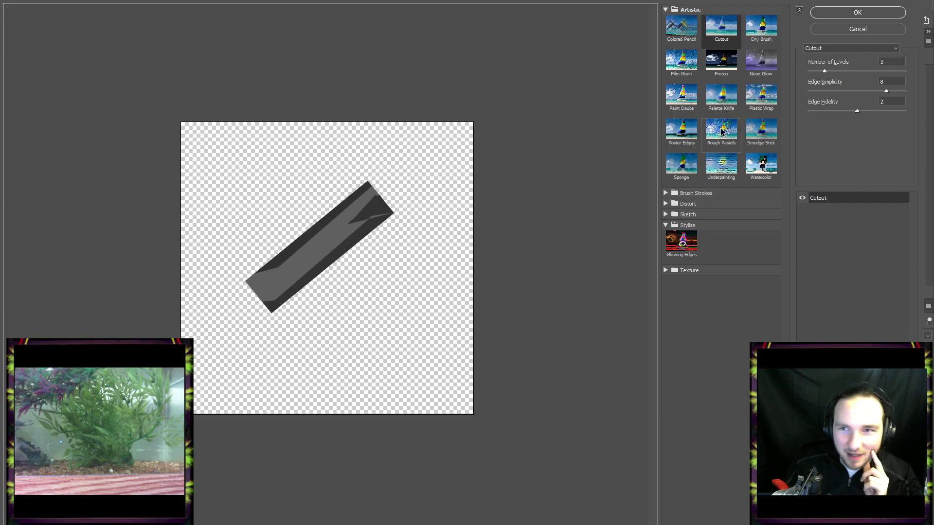
left_click(716, 108)
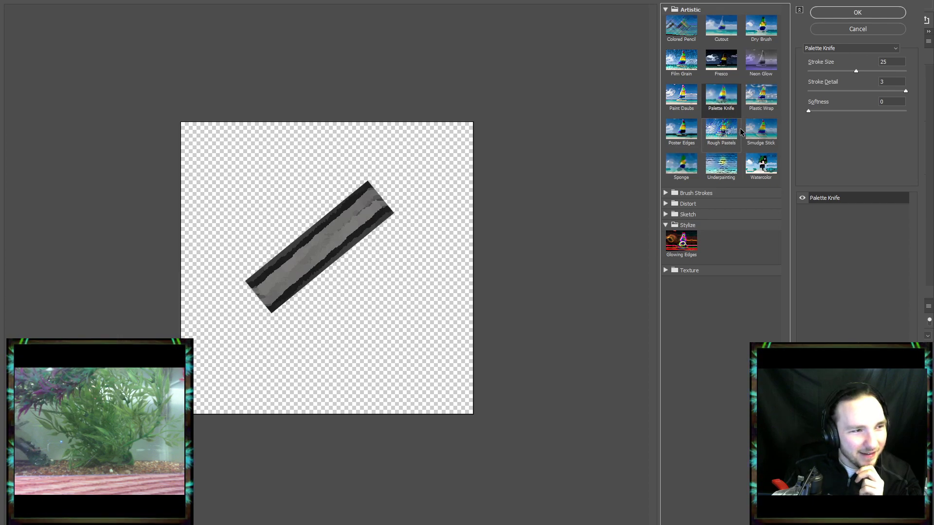
left_click(871, 16)
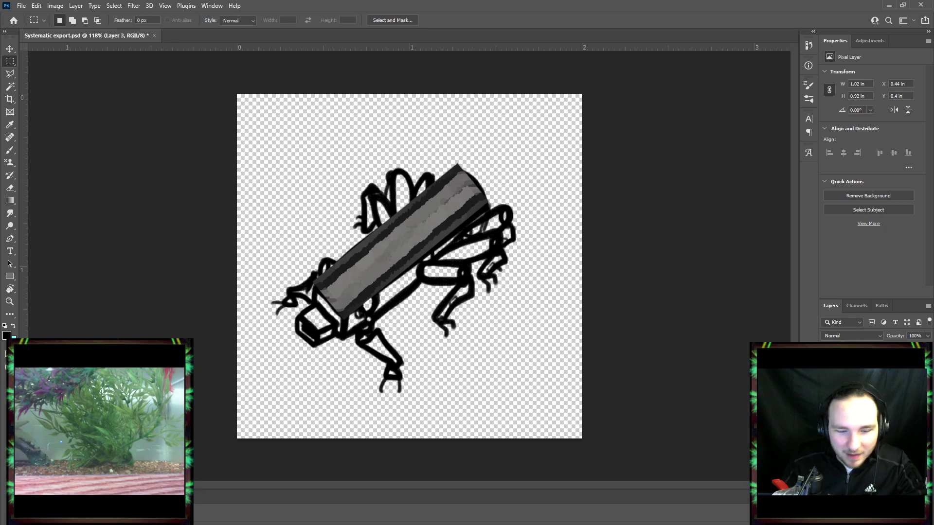
Paste a copy of the filtered strip, hide the original, and position the copy beneath the sketch lines within the back's outline.
key("ctrl+v")
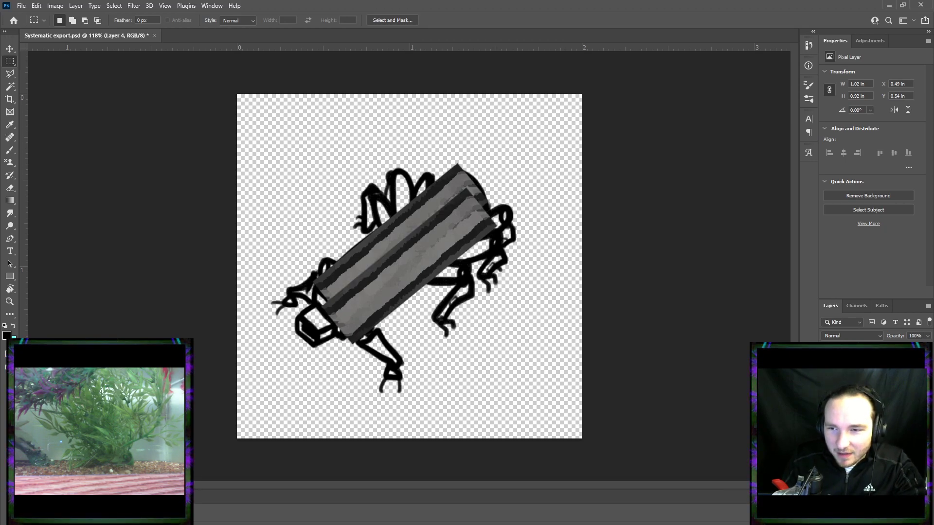
key("ctrl+bracketleft")
left_click(826, 364)
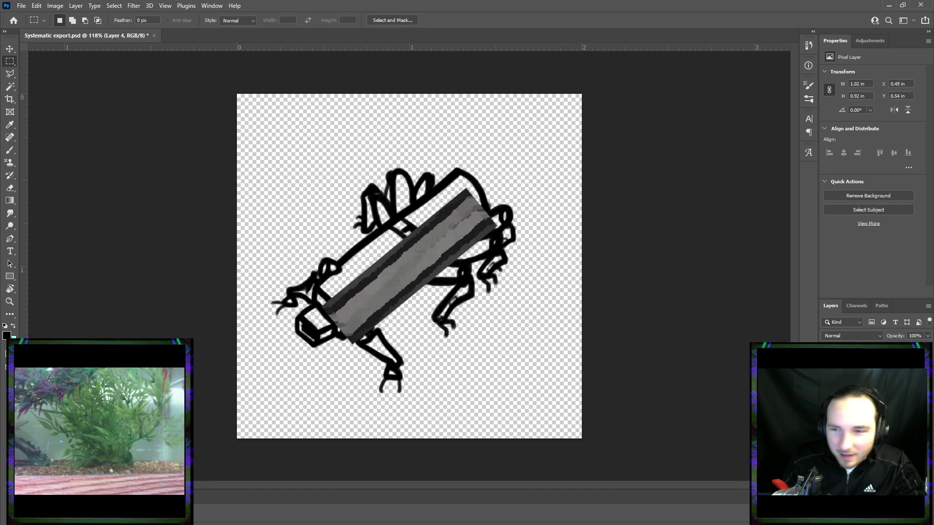
key("ctrl+bracketleft")
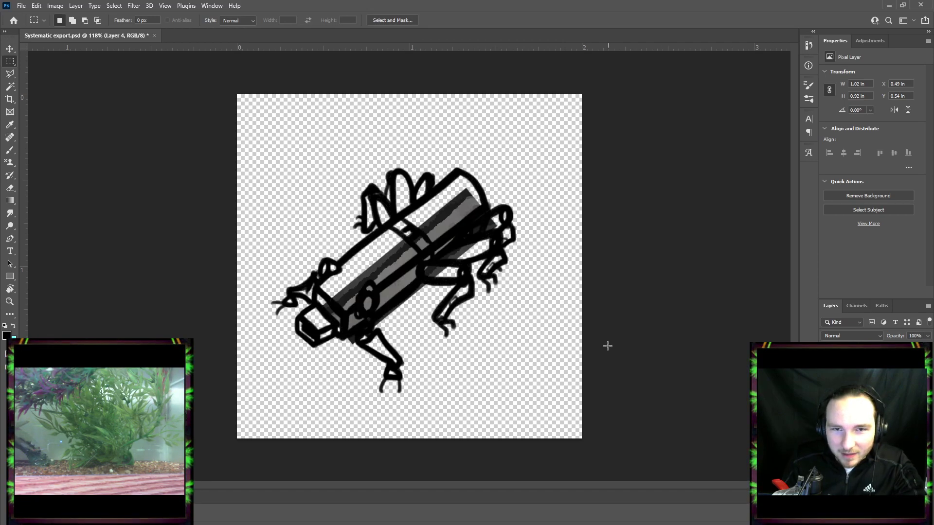
key("ctrl+t")
left_click_drag(407, 275, 398, 252)
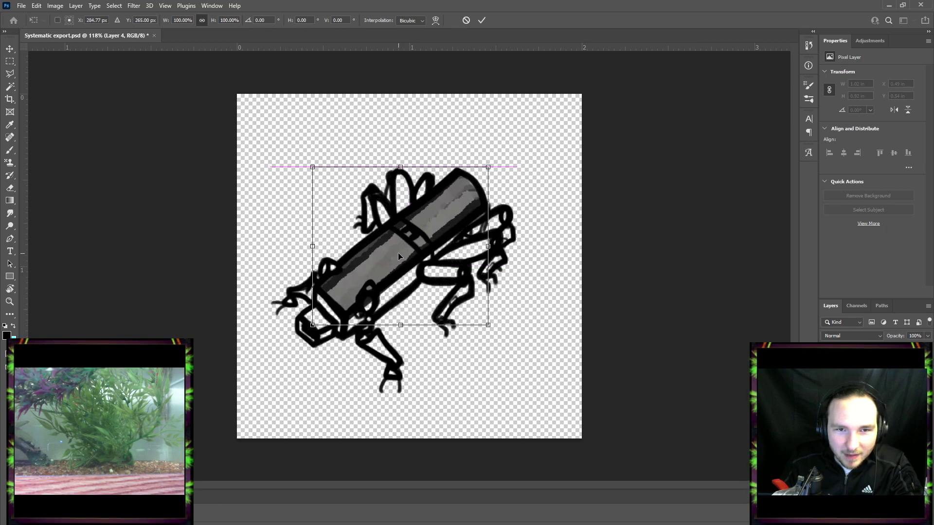
left_click(482, 21)
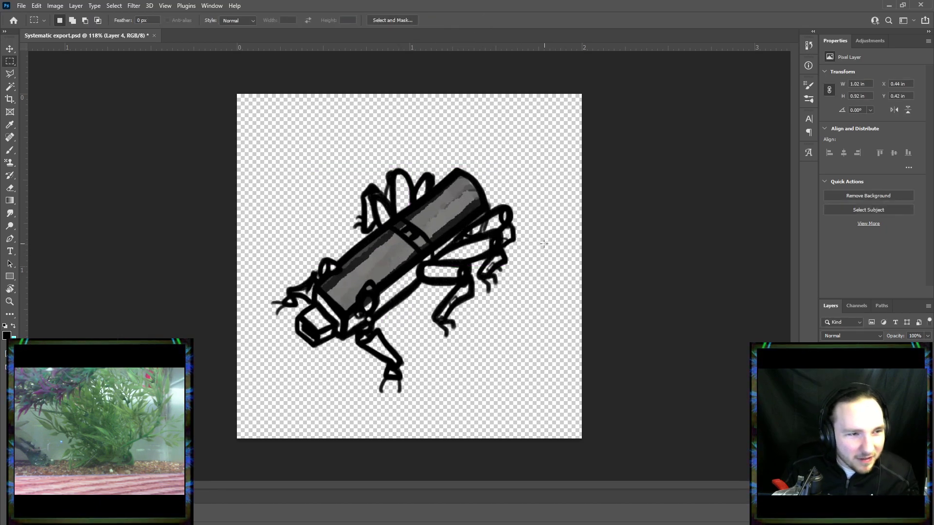
Erase the texture spilling past the back's lower and upper outlines with an 81 px eraser.
left_click(10, 188)
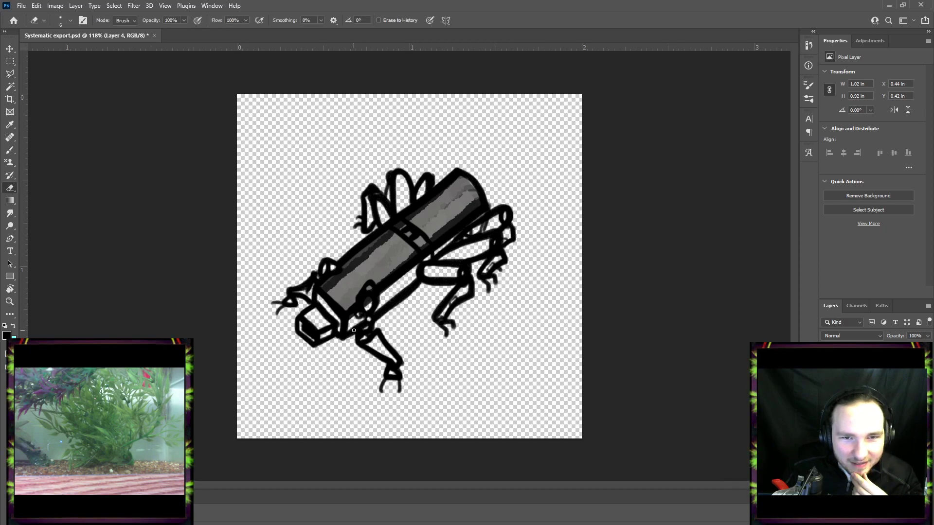
left_click_drag(409, 353, 433, 353)
left_click(536, 314)
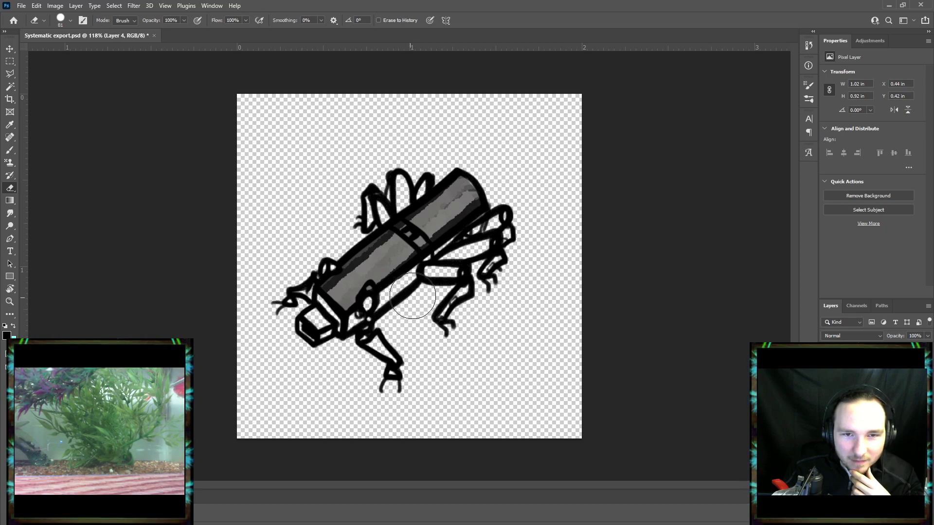
left_click_drag(467, 251, 489, 233)
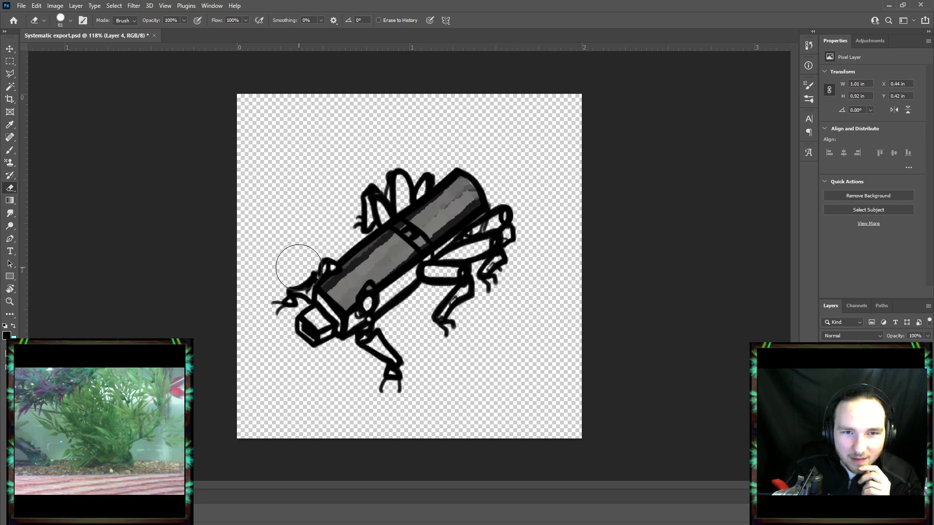
mouse_move(299, 266)
left_mouse_down()
mouse_move(446, 150)
mouse_move(482, 141)
left_mouse_up()
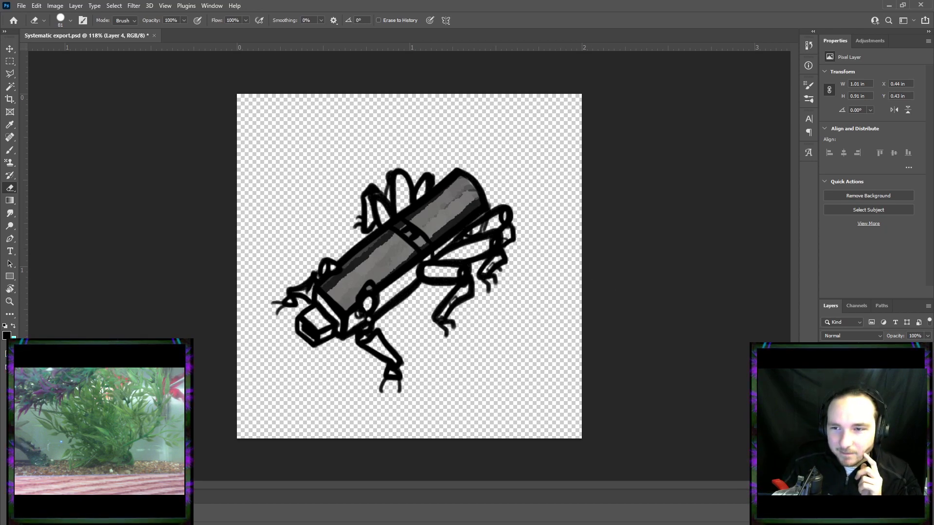
Show the original filtered strip's layer and paste another copy of it onto a new layer.
left_click(866, 389)
left_click(826, 389)
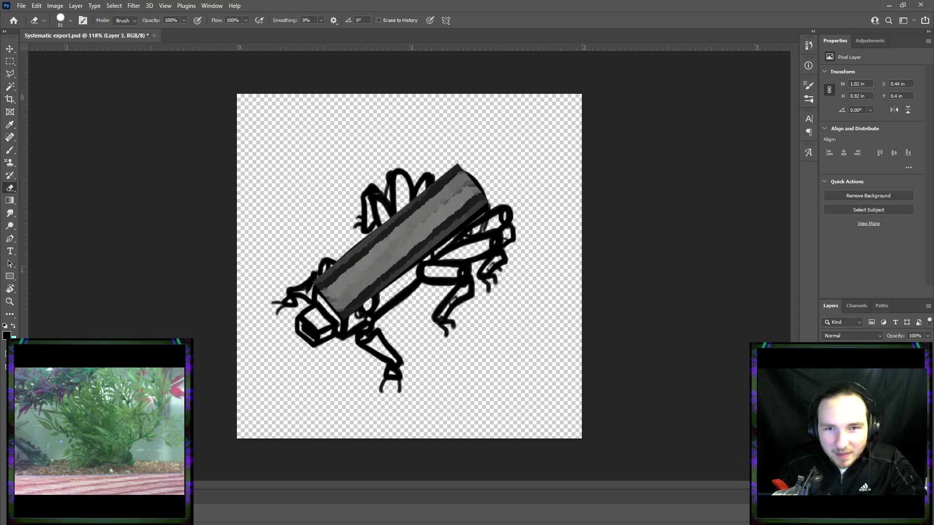
key("ctrl+v")
key("ctrl+t")
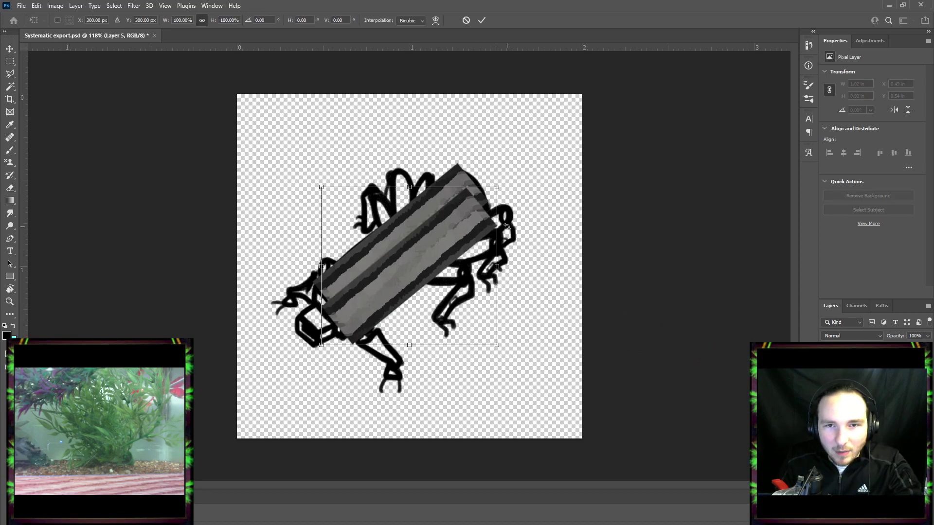
left_click_drag(520, 171, 556, 255)
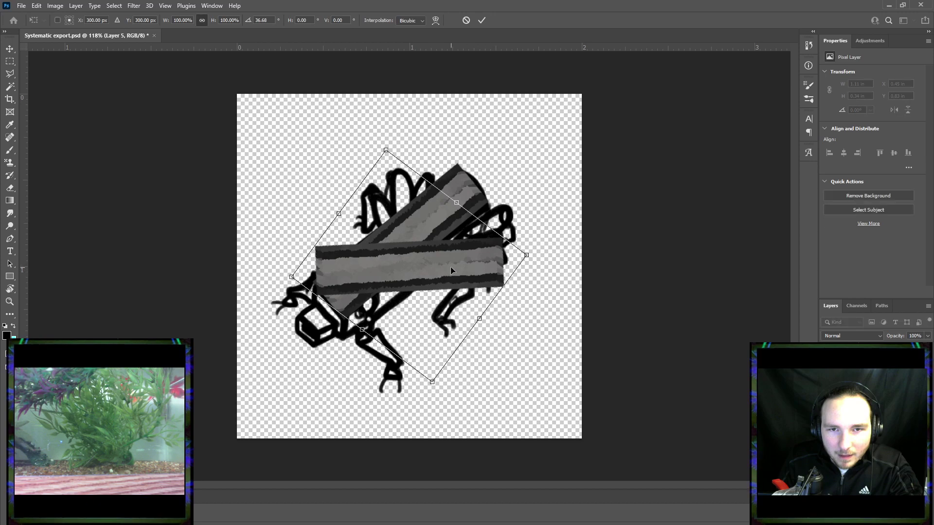
left_click_drag(450, 267, 483, 320)
left_click_drag(592, 281, 542, 214)
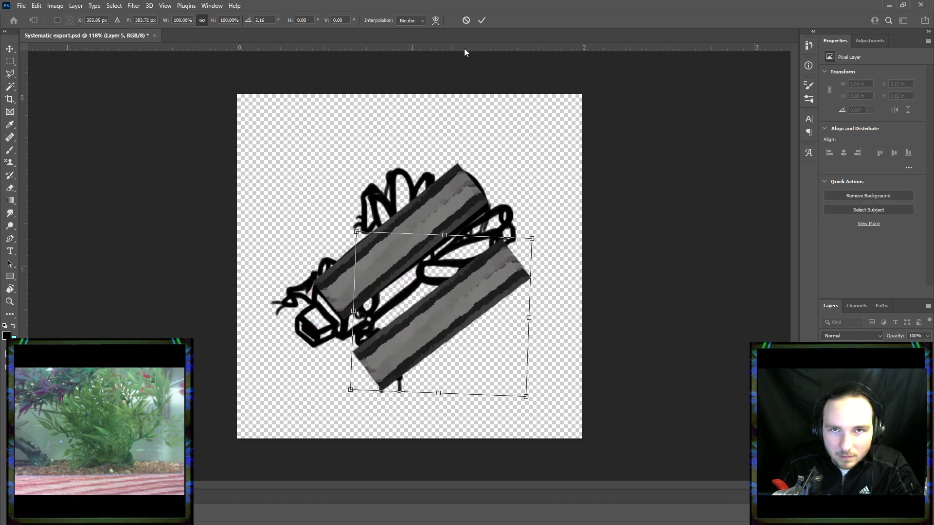
left_click(466, 20)
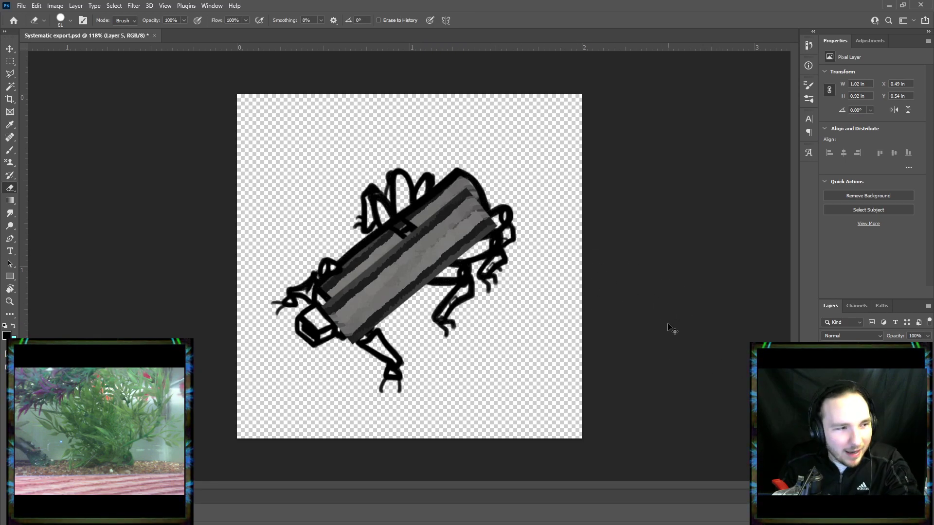
Rotate the new strip copy about -52° to stand upright and delete its right part, leaving a piece about 0.17 in wide.
key("ctrl+t")
left_click_drag(510, 215, 401, 127)
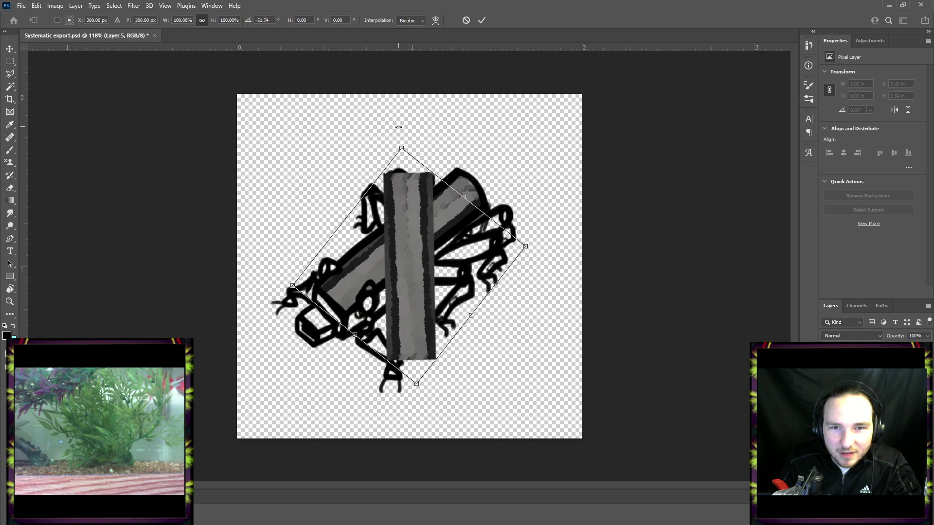
left_click(482, 21)
left_click(10, 61)
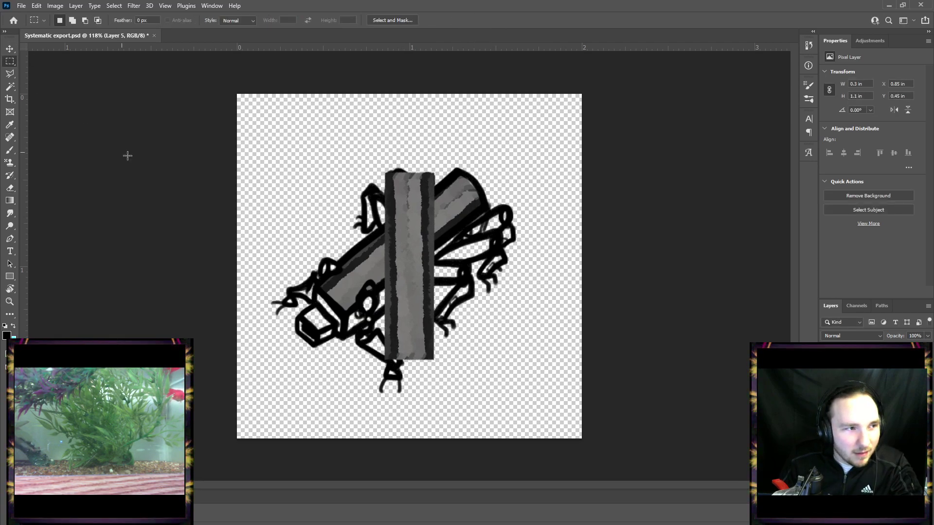
left_click_drag(449, 390, 413, 414)
key("Delete")
key("ctrl+d")
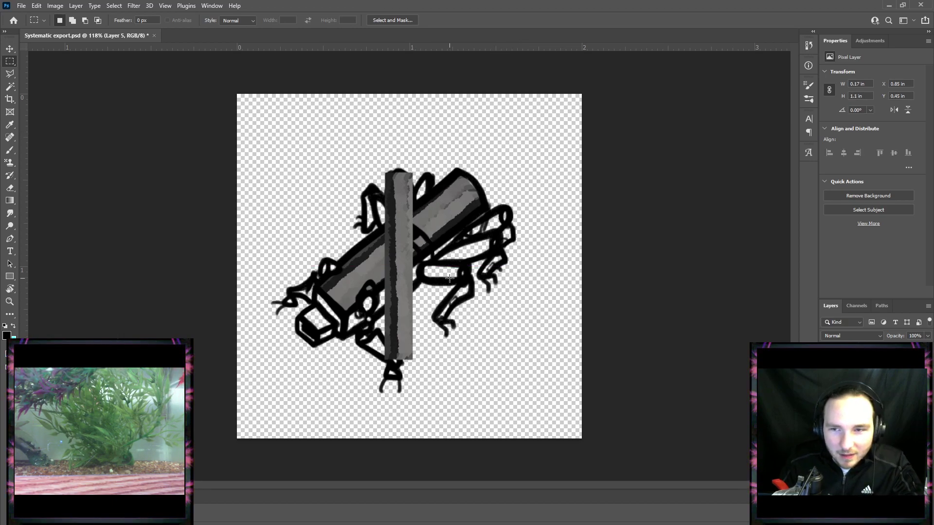
Rotate the narrowed strip to about 52°, scale it to about 109%, and place it over the body's lower side panel.
key("ctrl+t")
left_click_drag(428, 167, 513, 231)
left_click_drag(435, 247, 456, 254)
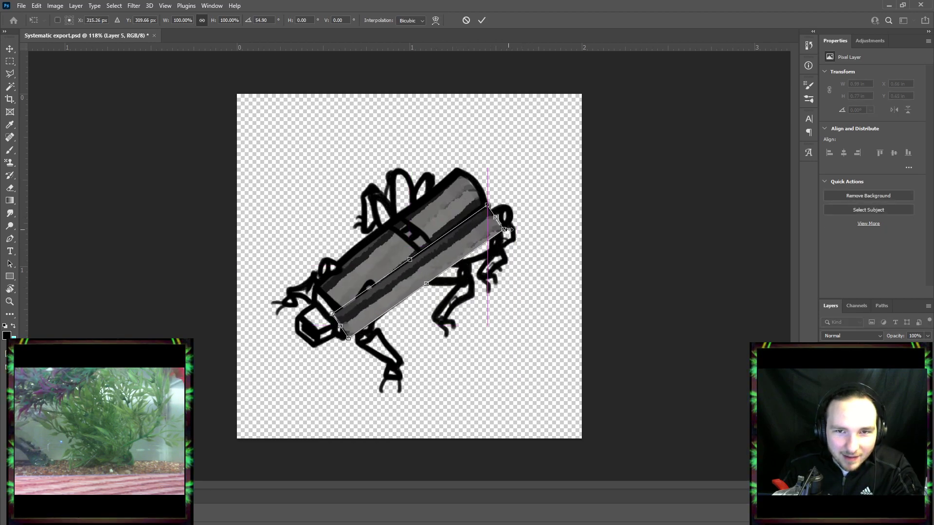
left_click_drag(525, 218, 523, 213)
left_click_drag(352, 345, 344, 350)
left_click_drag(488, 197, 489, 195)
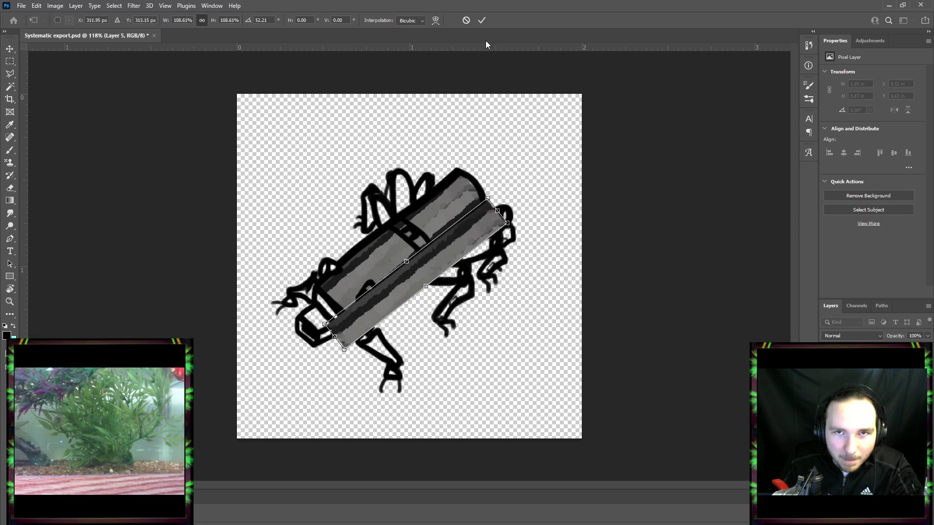
left_click(483, 21)
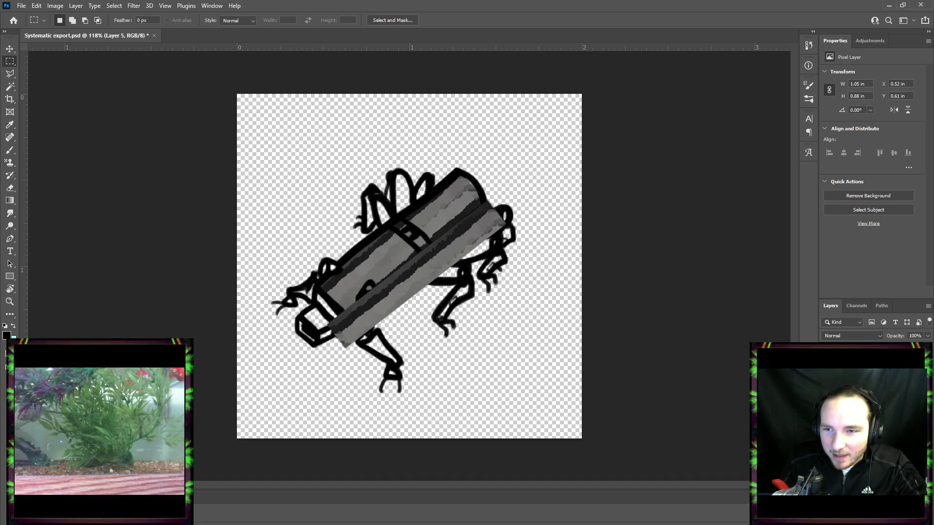
Hide the side panel's strip and select the textures group.
left_click(826, 375)
left_click(870, 404)
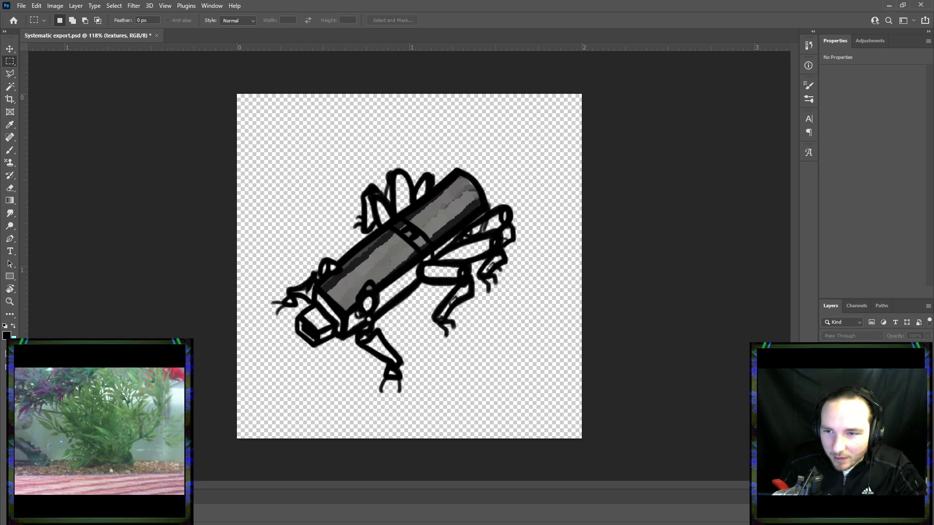
Show the lower side panel's strip and shift it about 0.1 in to the right along the body.
left_click(870, 389)
key("ctrl+comma")
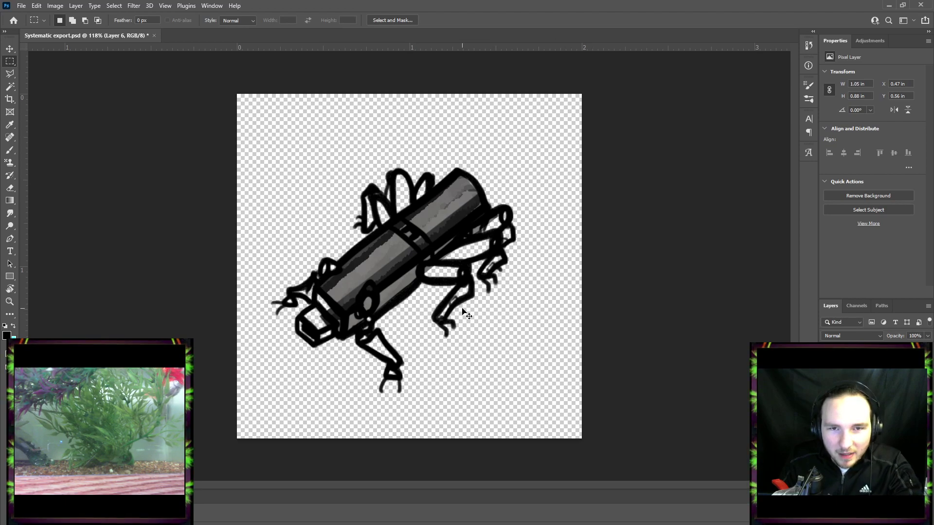
key("ctrl+t")
left_click_drag(413, 281, 433, 280)
left_click(482, 20)
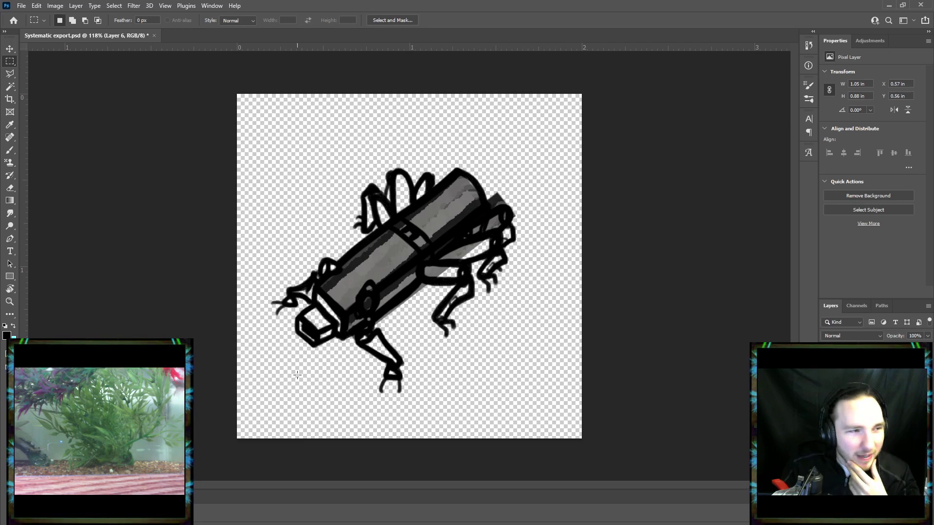
Erase the side strip's excess that extends past the rear of the body, behind the hind legs and below the panel.
left_click(11, 189)
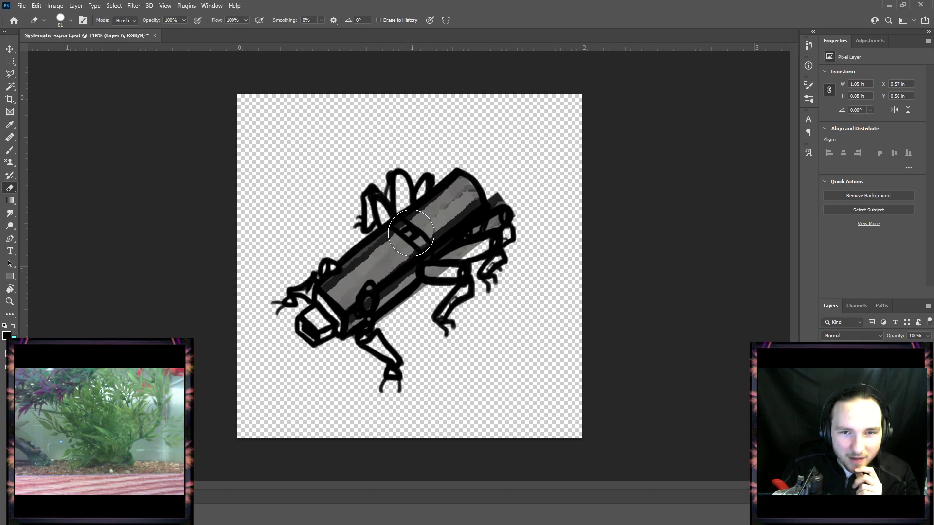
mouse_move(494, 184)
left_mouse_down()
mouse_move(510, 203)
mouse_move(507, 235)
mouse_move(490, 254)
mouse_move(511, 202)
mouse_move(486, 257)
mouse_move(446, 281)
left_mouse_up()
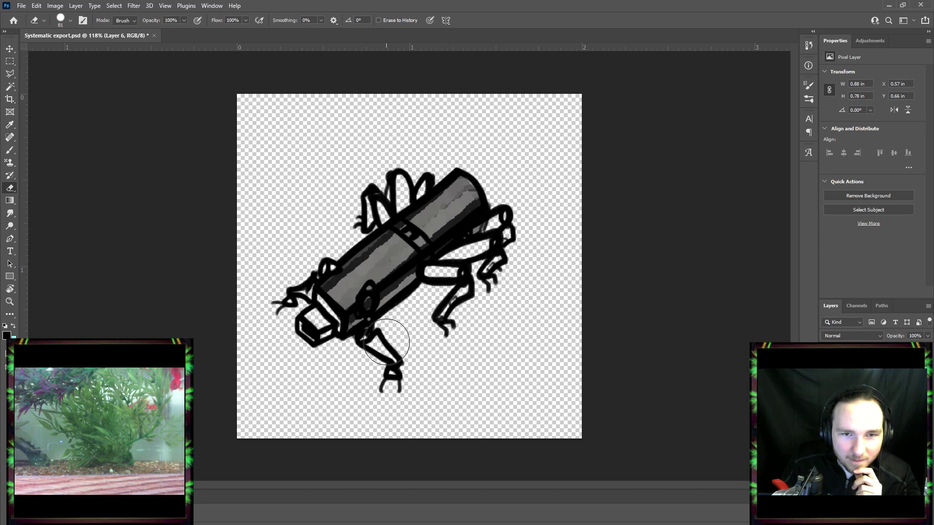
left_click(363, 353)
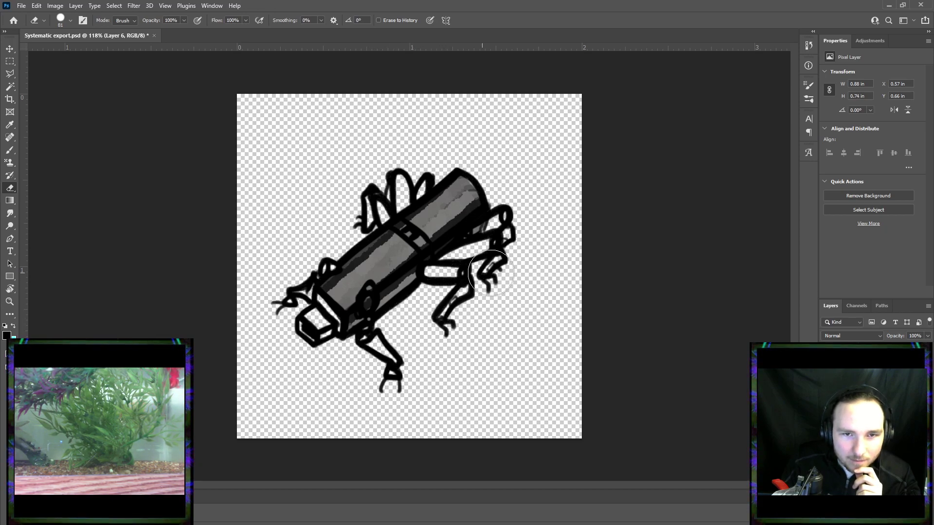
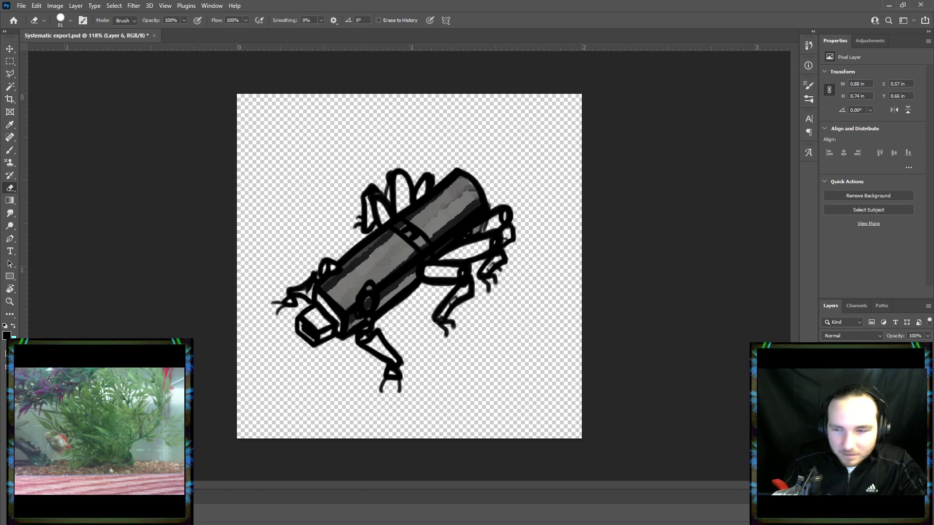
Group the body's strip layers together and clear the layer selection.
left_click(871, 393, "shift")
key("ctrl+g")
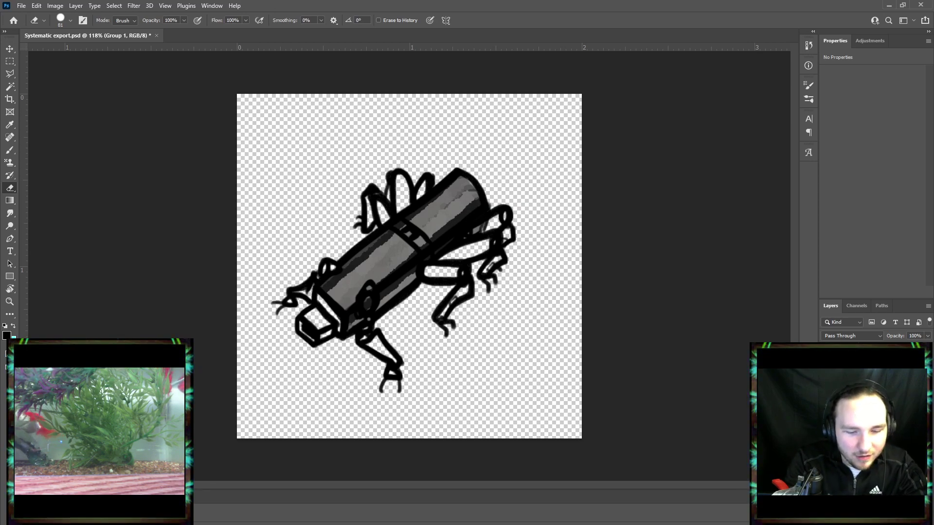
left_click(871, 462)
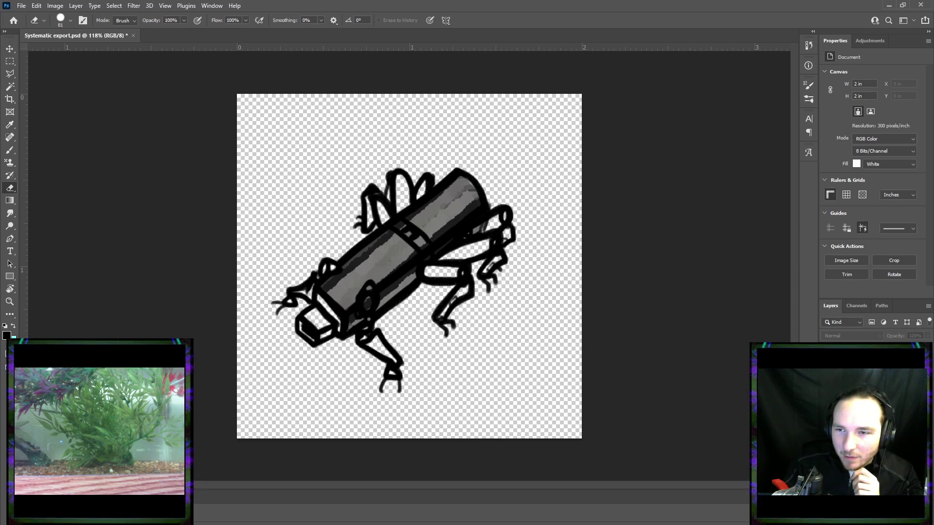
Show the flash drive image, copy a rectangle of its red slider about 0.13 by 0.11 in to a new layer, and hide the image.
left_click(826, 409)
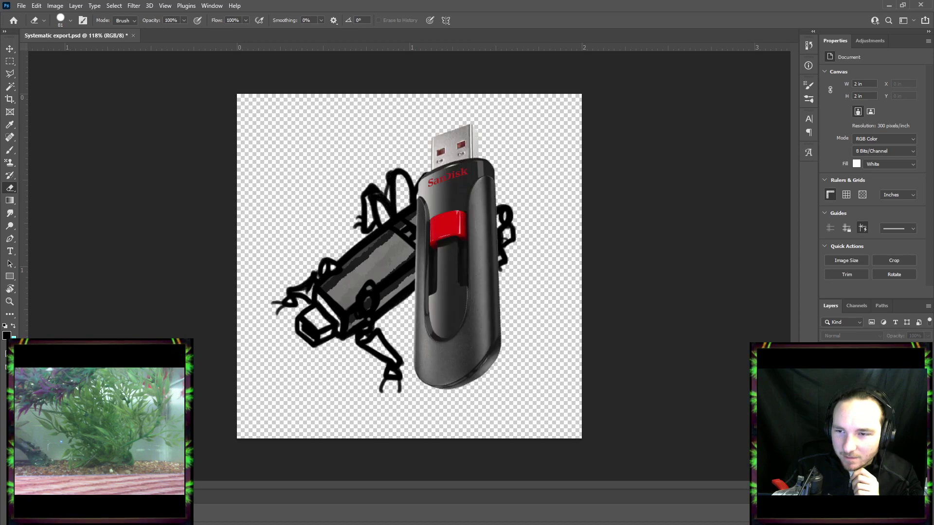
left_click(871, 409)
left_click(12, 65)
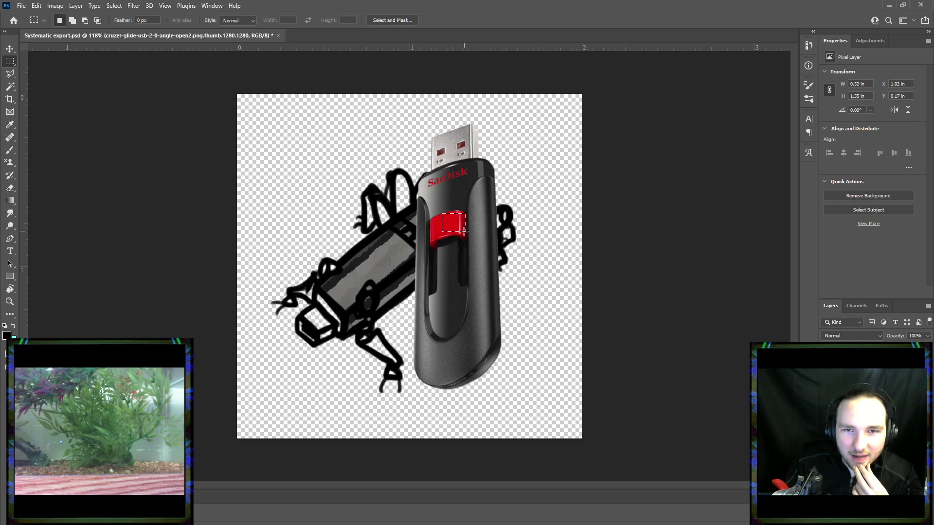
left_click_drag(463, 232, 464, 233)
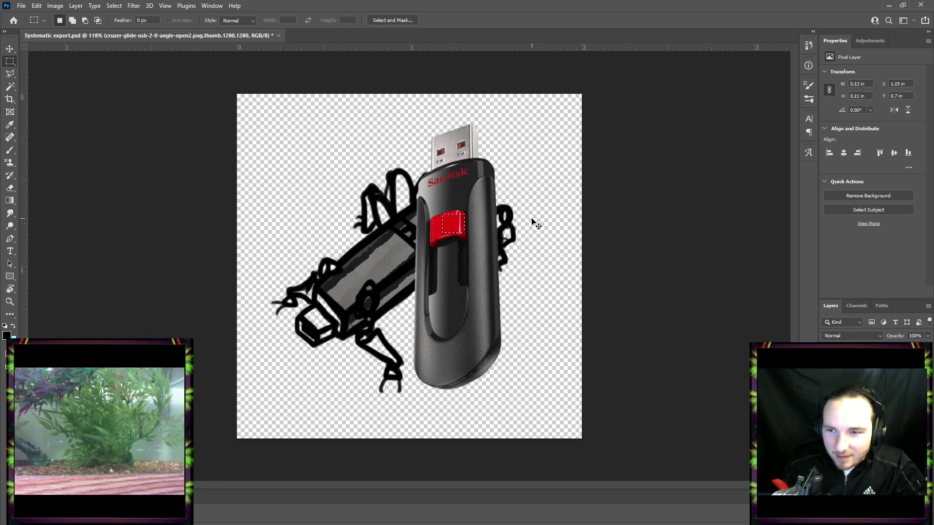
key("ctrl+j")
left_click(826, 422)
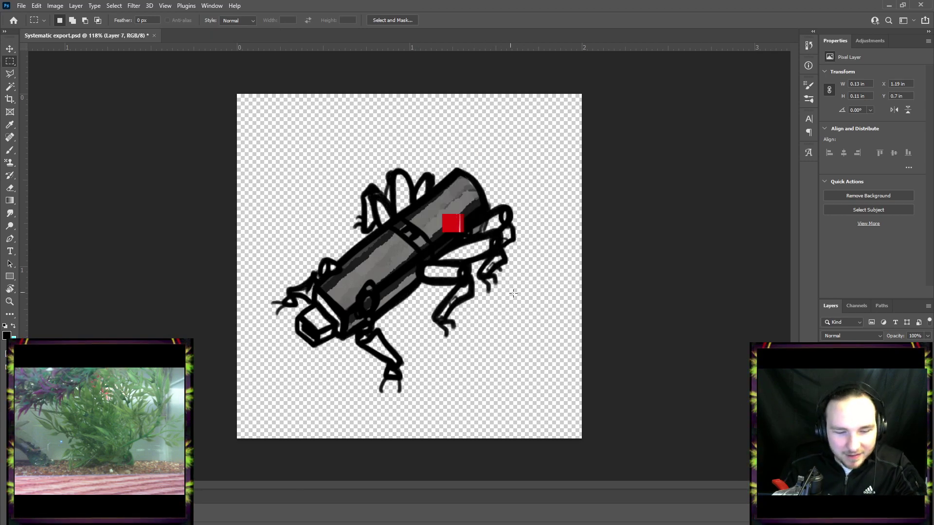
Cut the red piece, paste it onto a new layer, and place it in the empty area above the bug's front.
key("ctrl+x")
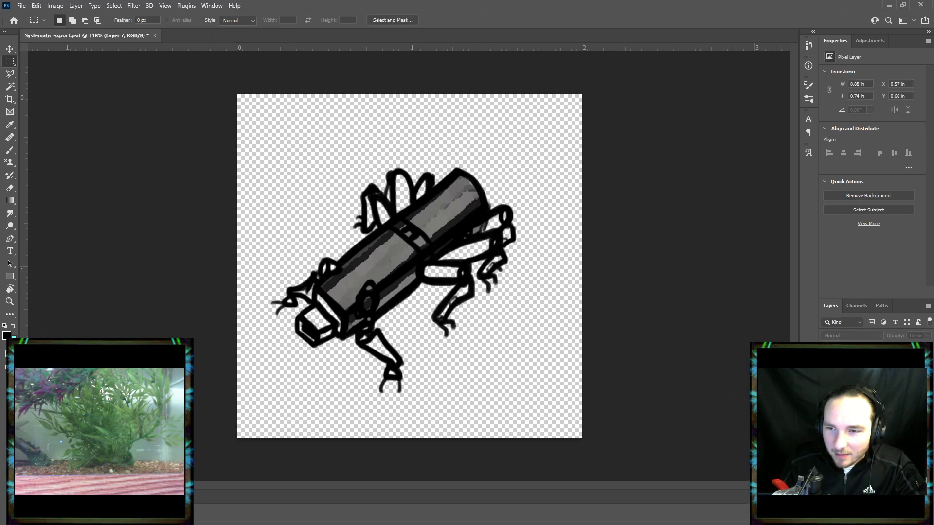
key("ctrl+v")
key("ctrl+t")
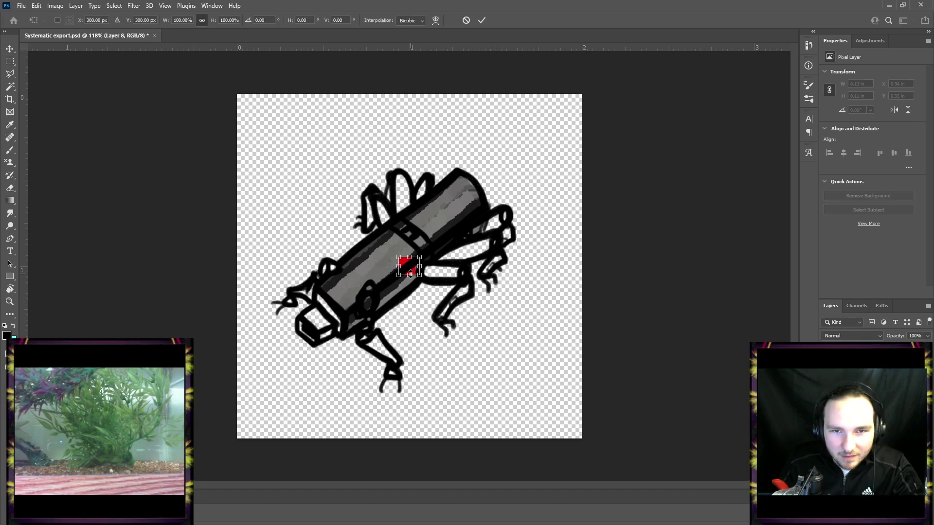
left_click_drag(409, 268, 320, 173)
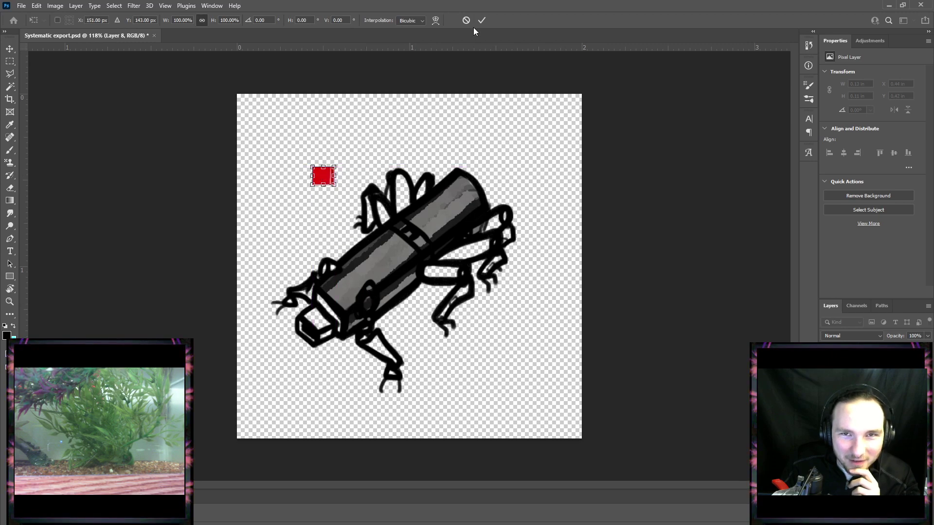
left_click(481, 20)
key("m")
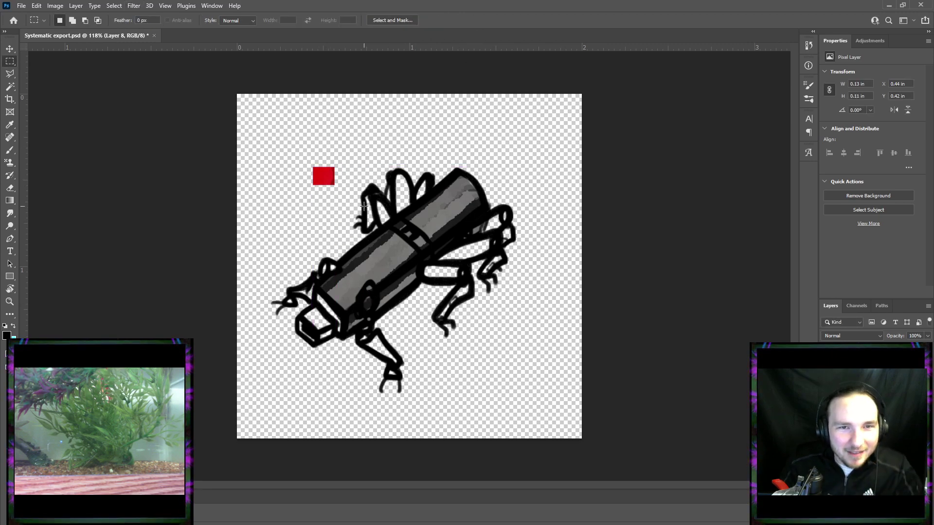
Rotate the red piece about 46°, scale it to about 141%, and place it under the near eye's outline.
key("ctrl+t")
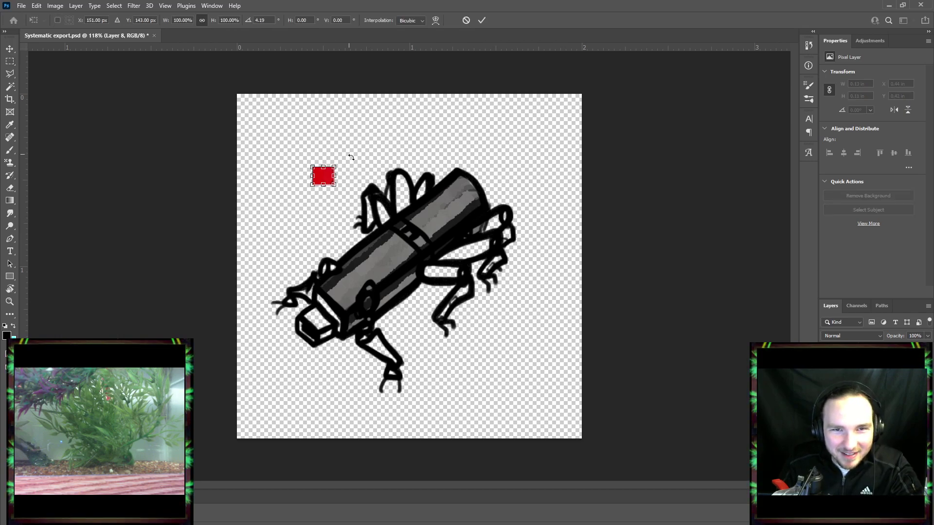
left_click_drag(350, 156, 360, 344)
scroll(364, 302, "up", 2)
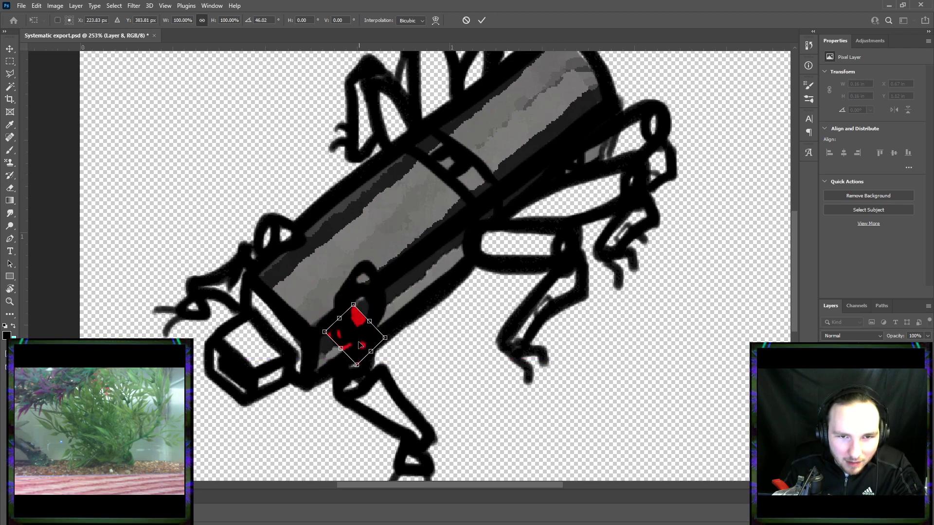
left_click_drag(353, 299, 355, 275)
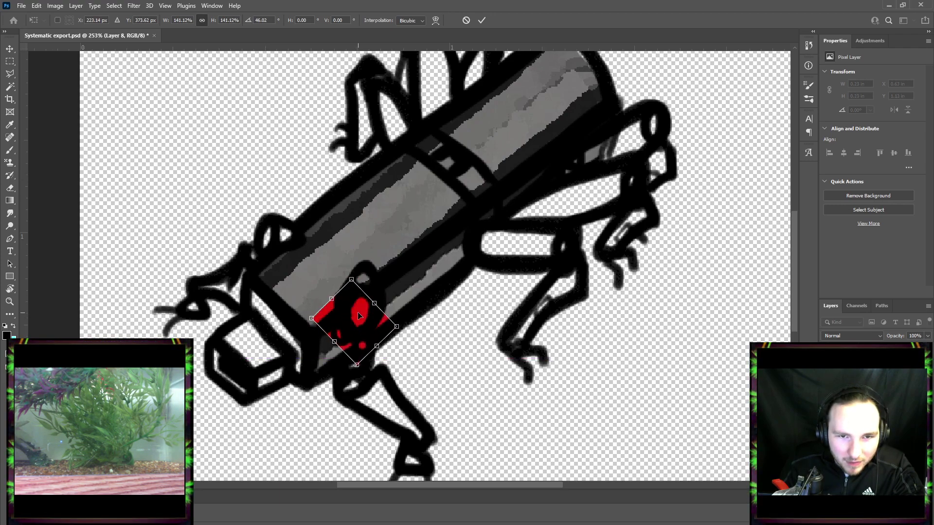
left_click(482, 20)
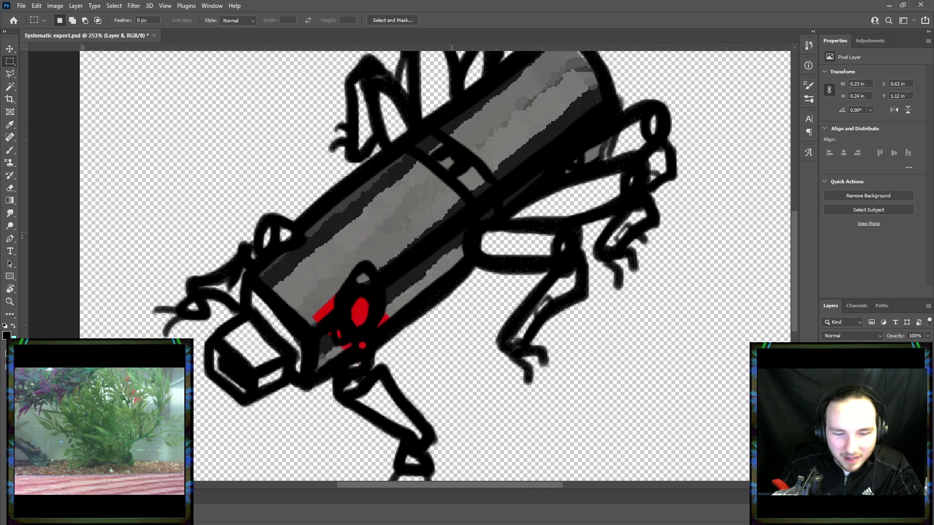
Place a copy of the rotated red piece under the far eye's outline and merge it with the first red piece.
key("ctrl+v")
key("ctrl+t")
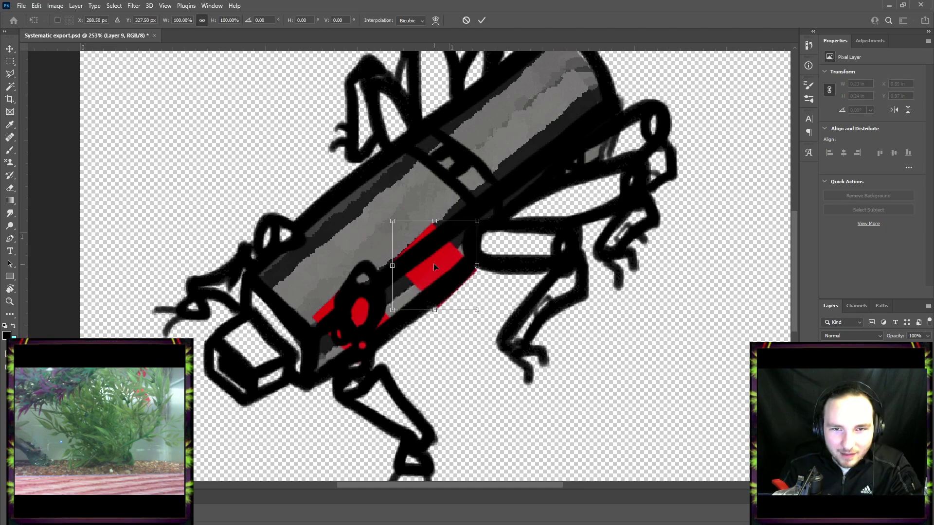
left_click_drag(433, 265, 263, 244)
left_click(481, 20)
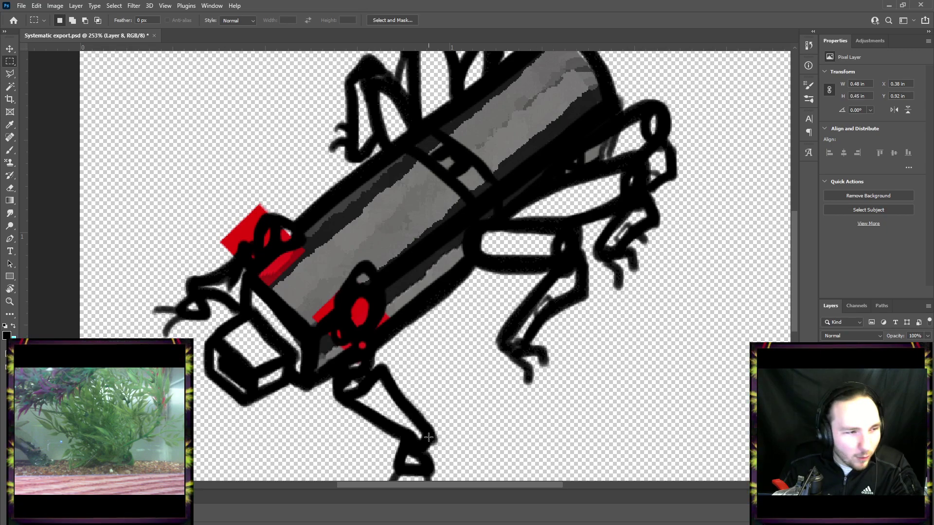
Erase the red outside both eye outlines, reducing the eraser to 15 px for the details, and save the document.
left_click(10, 187)
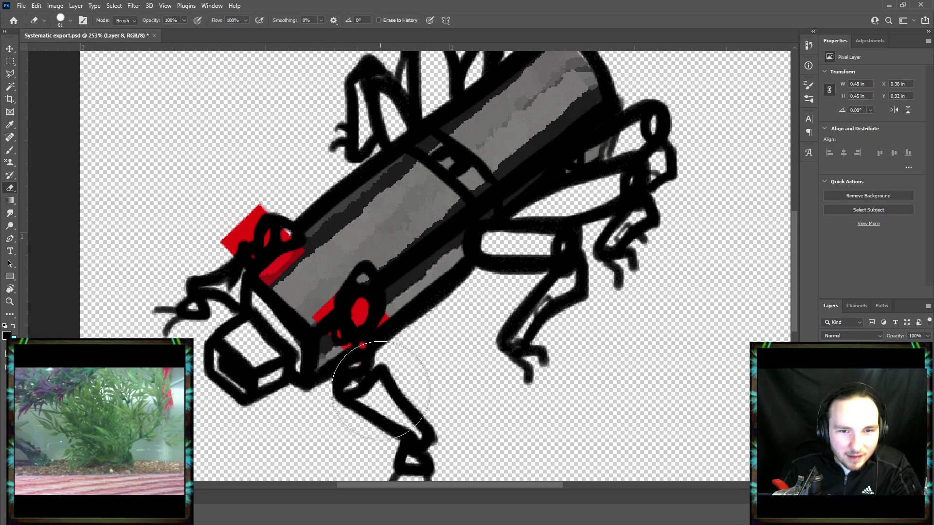
left_click(428, 338)
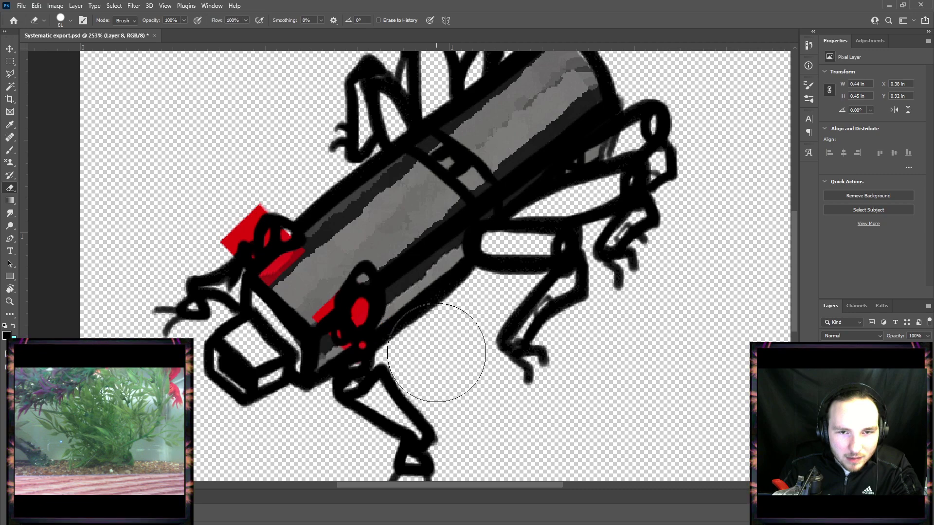
left_click(355, 307)
mouse_move(306, 297)
left_mouse_down()
mouse_move(323, 295)
mouse_move(303, 332)
mouse_move(314, 360)
mouse_move(339, 373)
left_mouse_up()
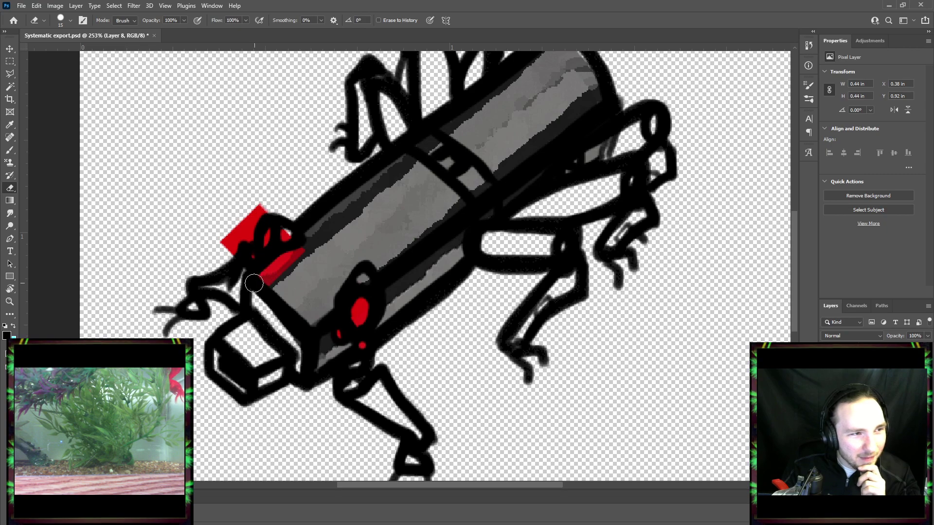
mouse_move(237, 223)
left_mouse_down()
mouse_move(261, 206)
mouse_move(245, 236)
mouse_move(240, 218)
mouse_move(228, 255)
mouse_move(239, 241)
mouse_move(218, 236)
mouse_move(219, 265)
mouse_move(269, 277)
mouse_move(261, 280)
mouse_move(274, 267)
mouse_move(267, 288)
mouse_move(275, 291)
mouse_move(294, 260)
mouse_move(282, 258)
mouse_move(310, 252)
mouse_move(291, 248)
mouse_move(287, 229)
left_mouse_up()
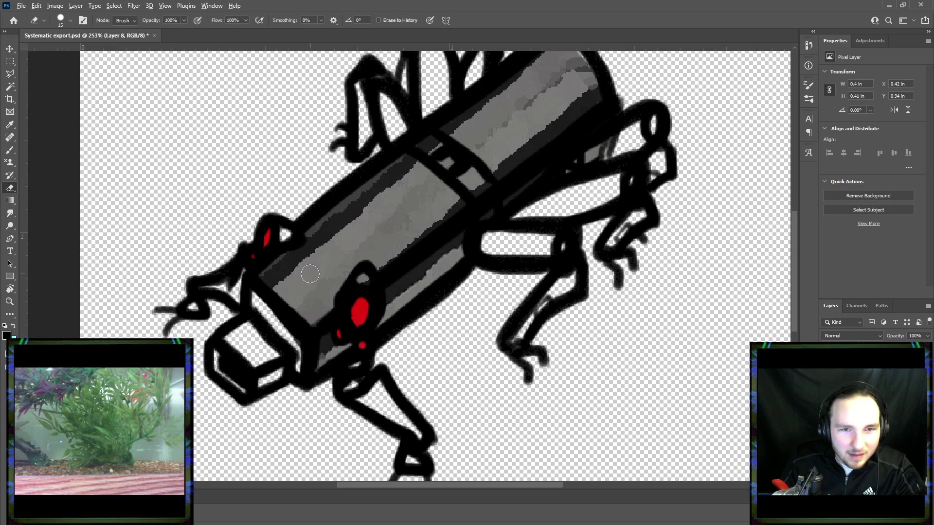
scroll(309, 271, "down", 2)
scroll(314, 286, "down", 3)
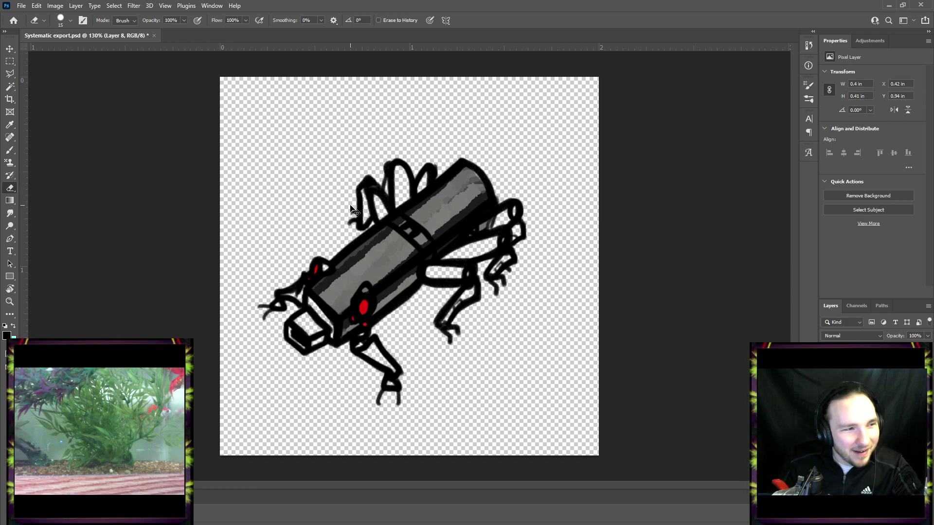
key("ctrl+s")
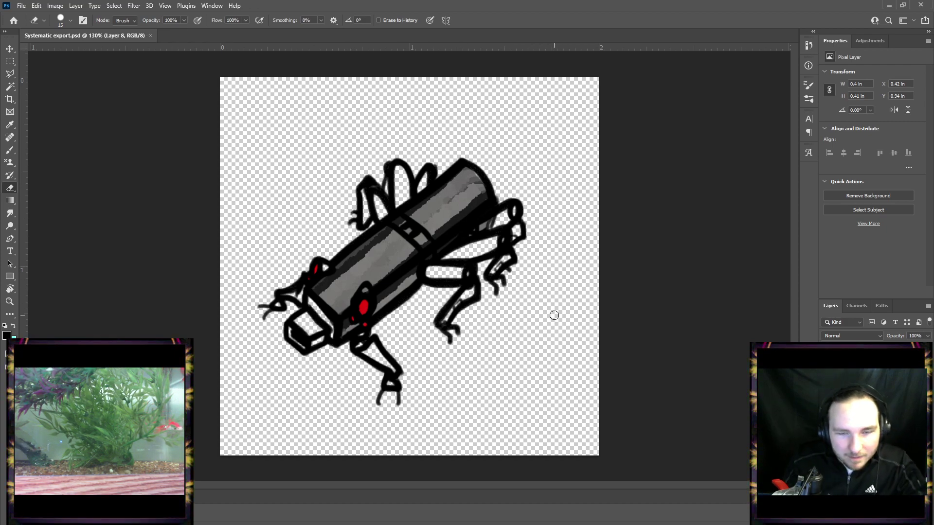
Paste another copy of the red piece and place it over the band across the middle of the body.
key("ctrl+v")
key("ctrl+t")
left_click_drag(408, 258, 413, 225)
left_click(482, 20)
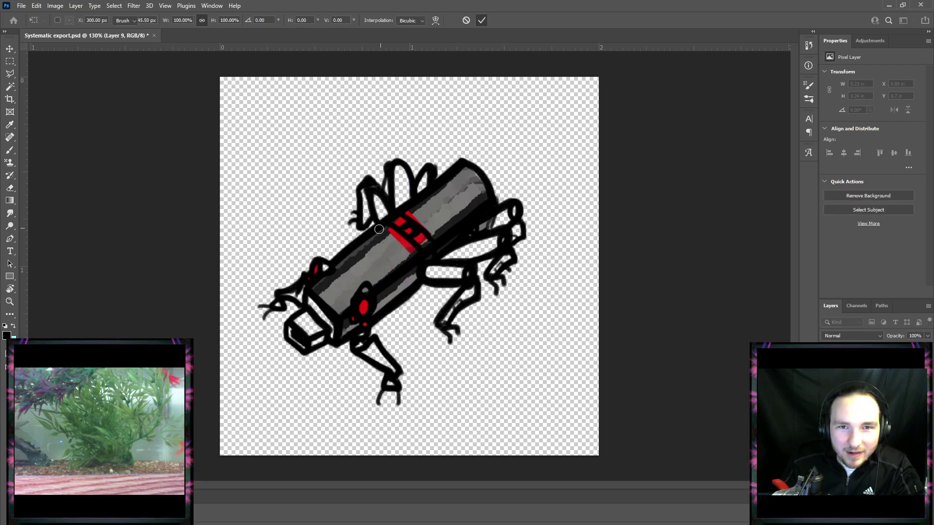
Erase the band's red piece except inside the small central square, and save the document.
key("e")
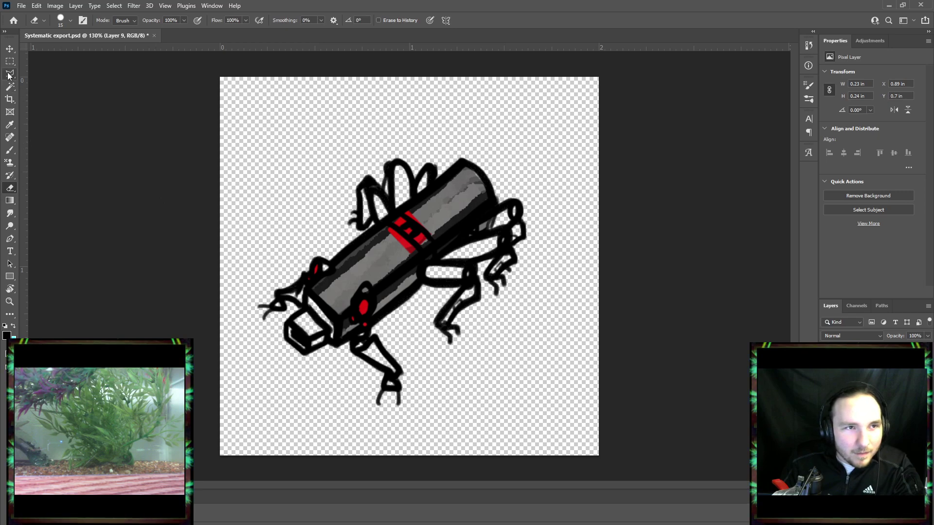
scroll(428, 261, "up", 5)
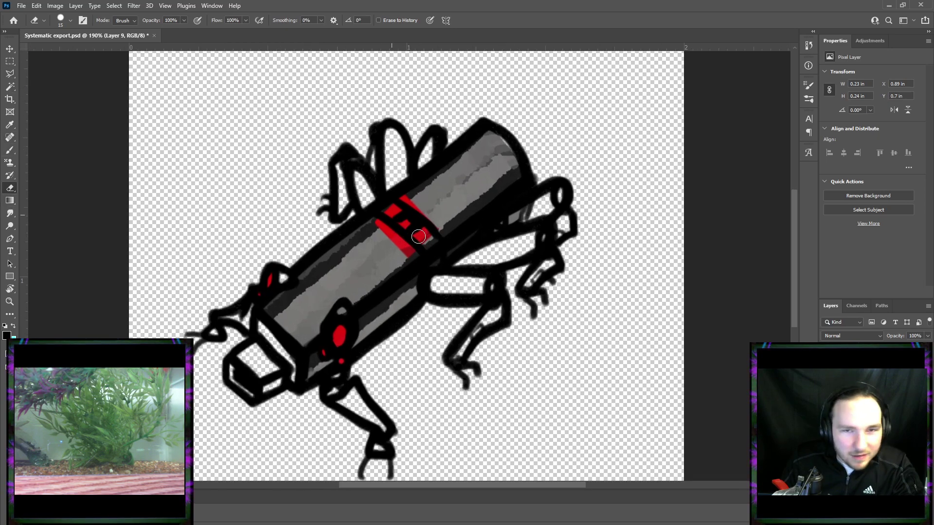
mouse_move(428, 240)
left_mouse_down()
mouse_move(390, 264)
mouse_move(394, 289)
mouse_move(378, 234)
left_mouse_up()
key("ctrl+z")
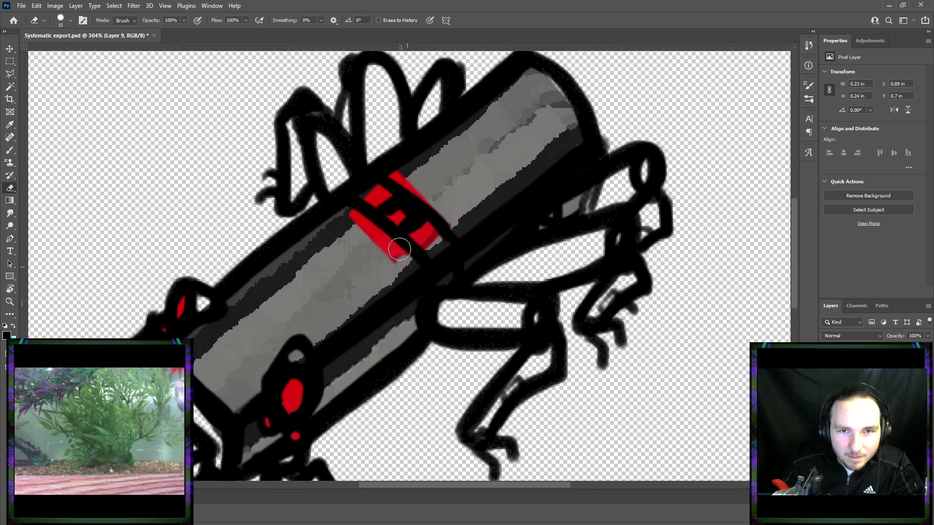
left_click_drag(421, 264, 372, 236)
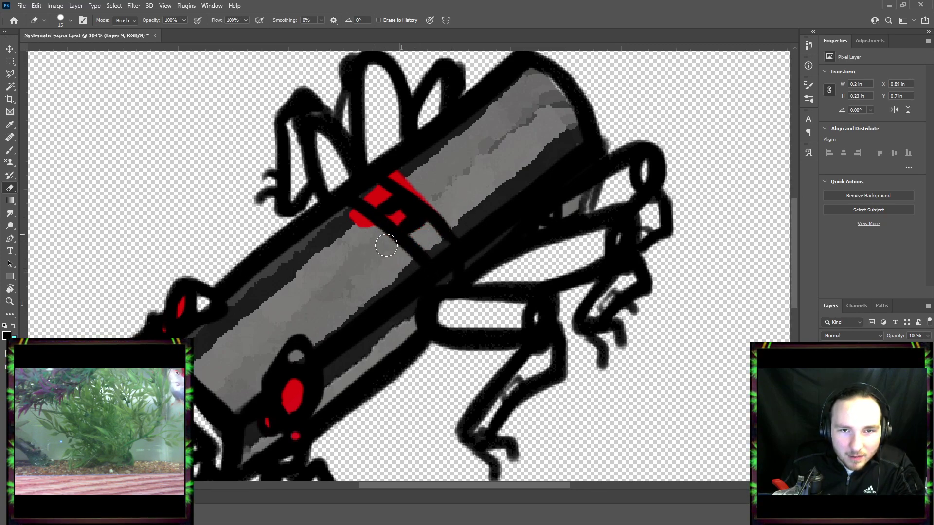
mouse_move(371, 167)
left_mouse_down()
mouse_move(404, 170)
mouse_move(424, 186)
mouse_move(392, 168)
mouse_move(444, 211)
mouse_move(386, 162)
mouse_move(357, 196)
mouse_move(371, 205)
mouse_move(386, 191)
left_mouse_up()
scroll(340, 250, "down", 8)
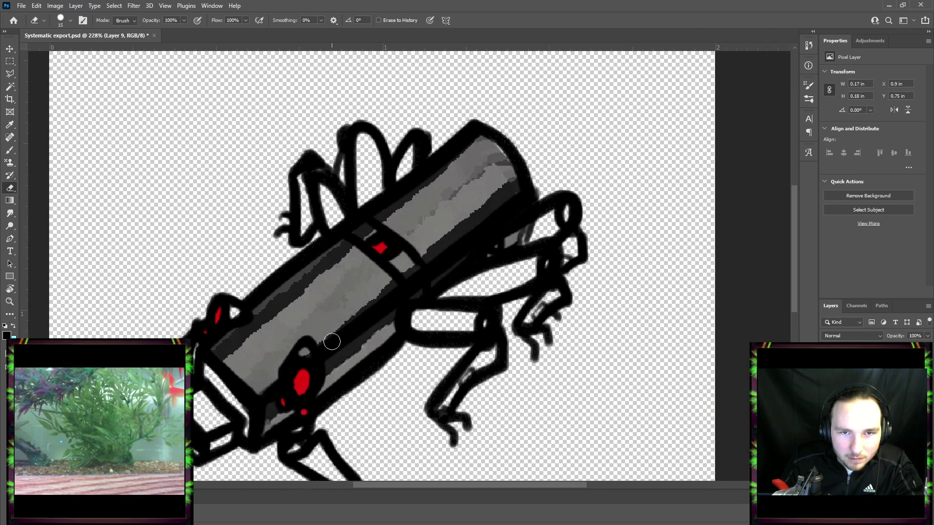
key("ctrl+s")
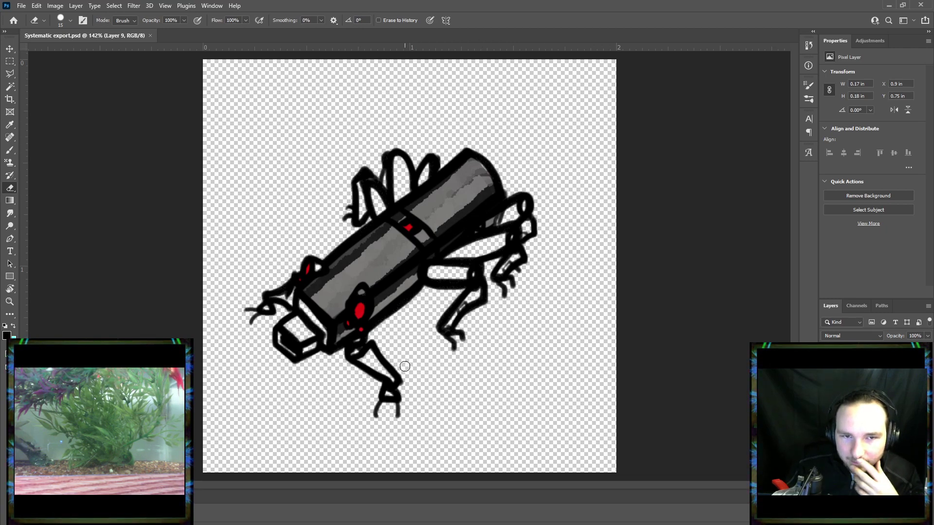
Show the flash drive image on its own layer and rotate it about 12° clockwise.
left_click(825, 380)
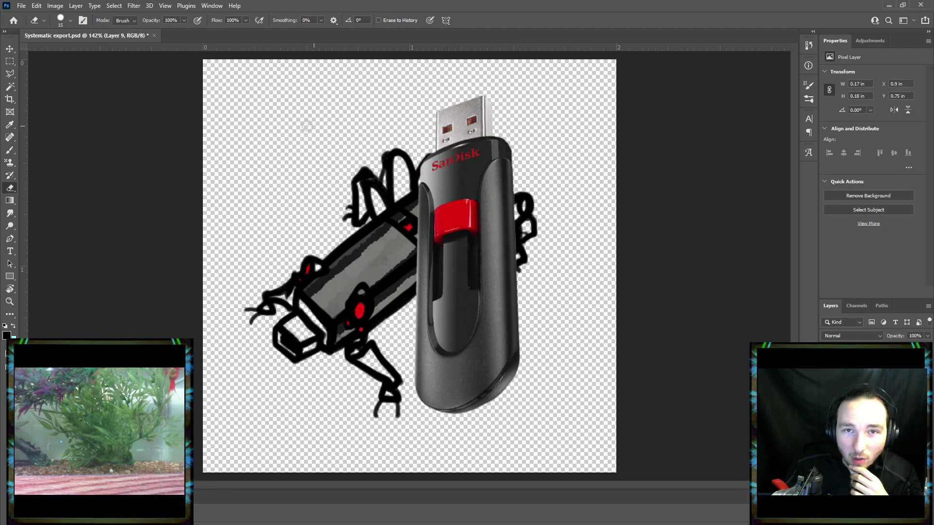
left_click(9, 61)
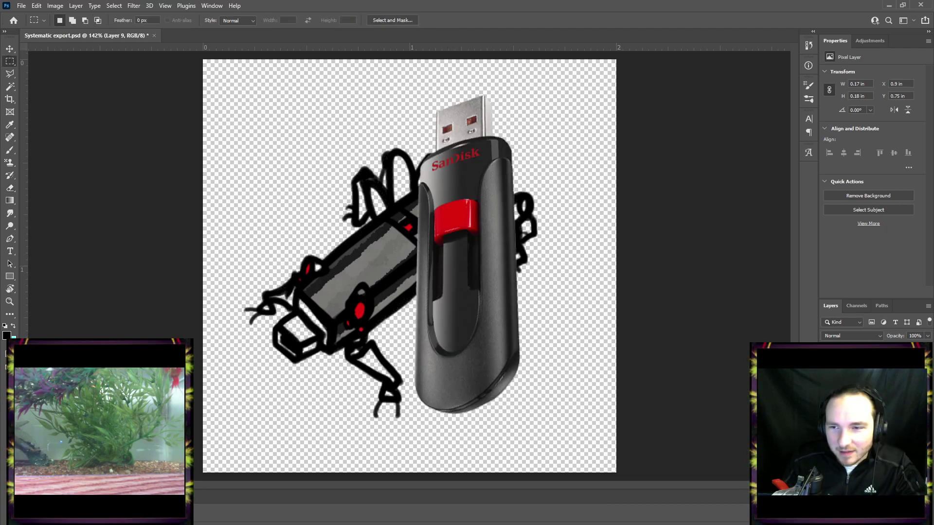
left_click(870, 380)
key("ctrl+t")
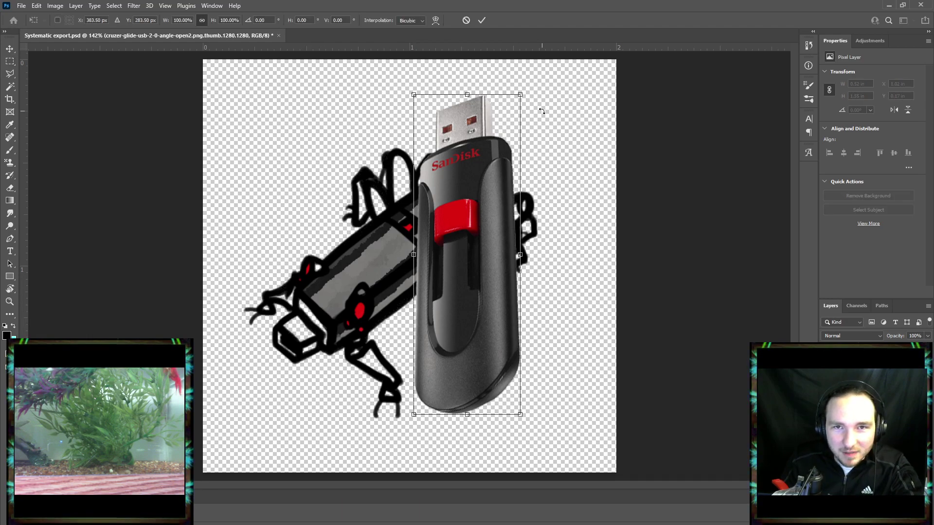
left_click_drag(535, 92, 567, 110)
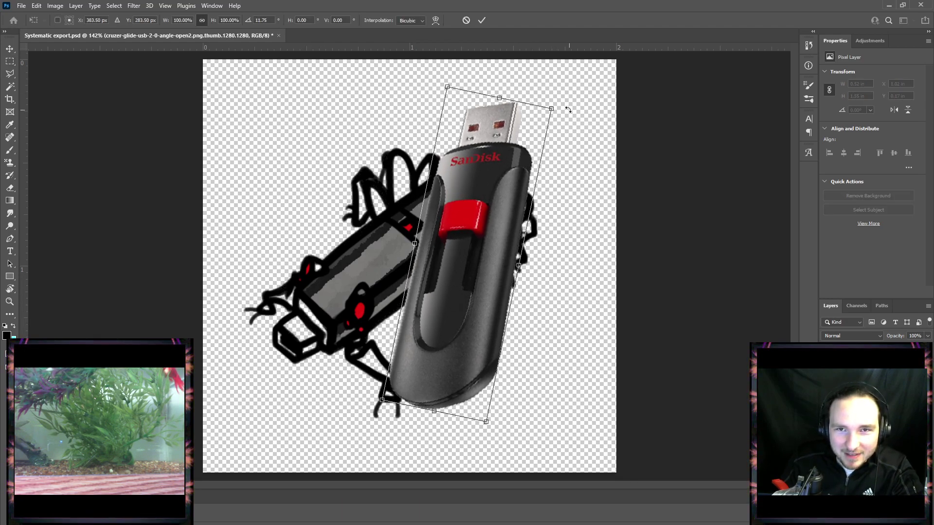
left_click(482, 20)
key("m")
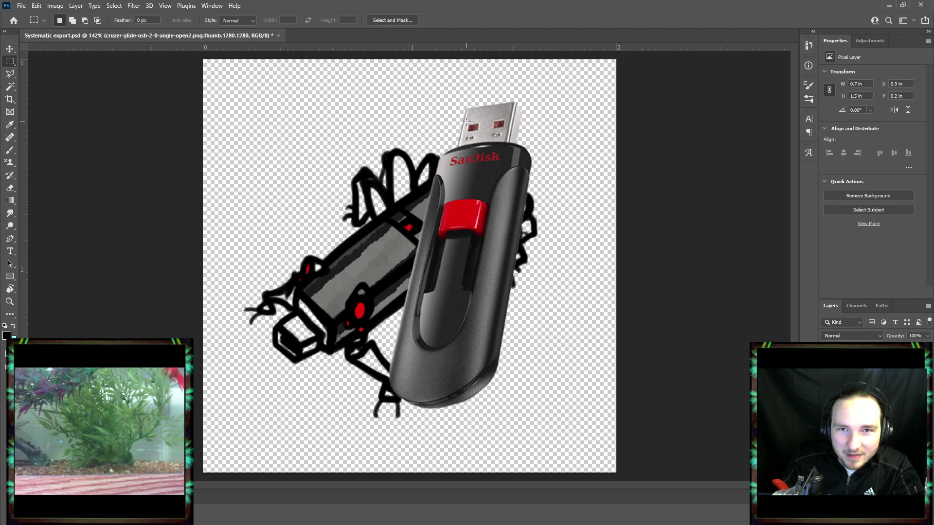
left_click_drag(503, 136, 507, 139)
left_click(505, 138)
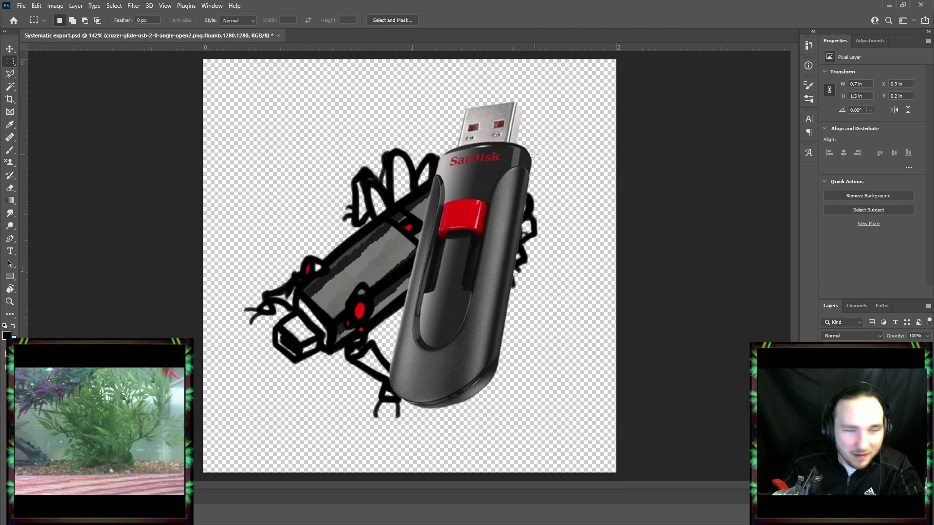
Rotate the flash drive further clockwise and move it below the bug's head, with its metal connector pointing up toward the front leg.
key("ctrl+t")
left_click_drag(554, 92, 317, 407)
left_click_drag(429, 378, 444, 404)
left_click(482, 20)
key("m")
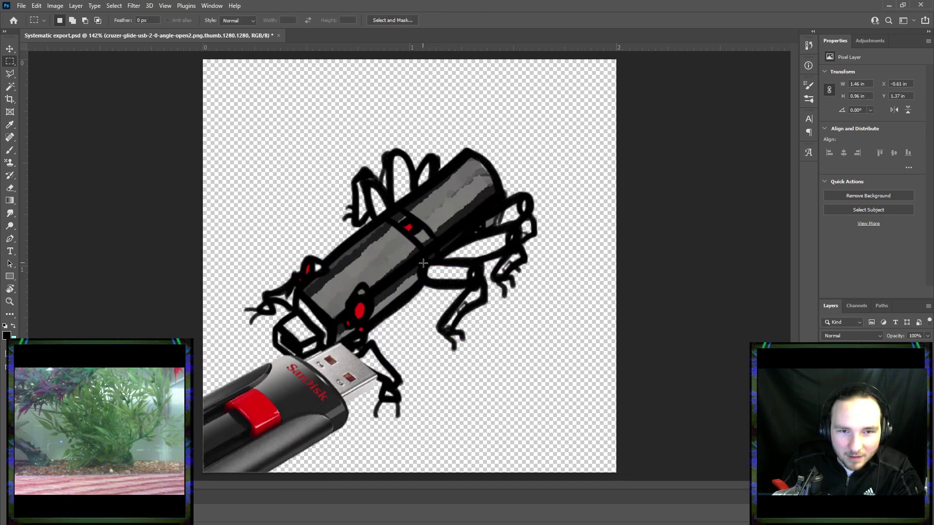
Copy the flash drive's connector end, paste it as a new layer, and hide the full flash drive image.
left_click_drag(450, 279, 289, 408)
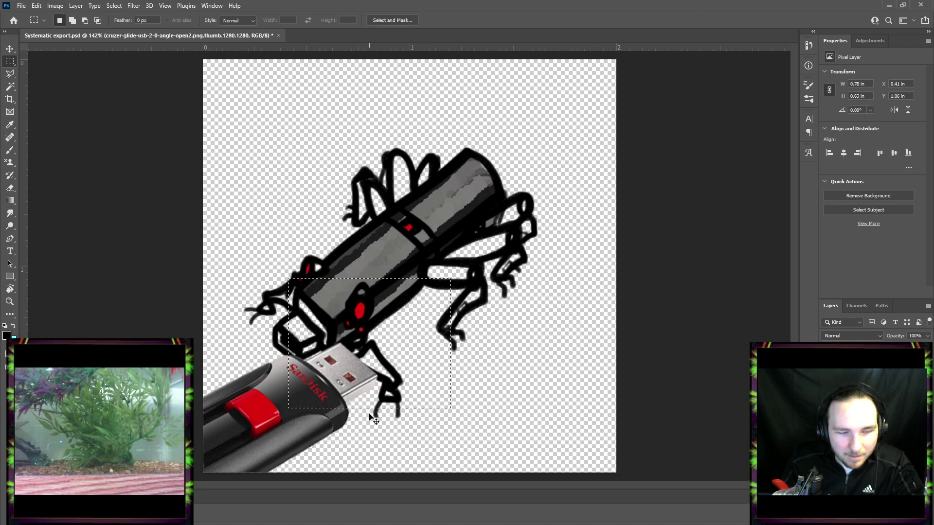
key("ctrl+c")
key("ctrl+v")
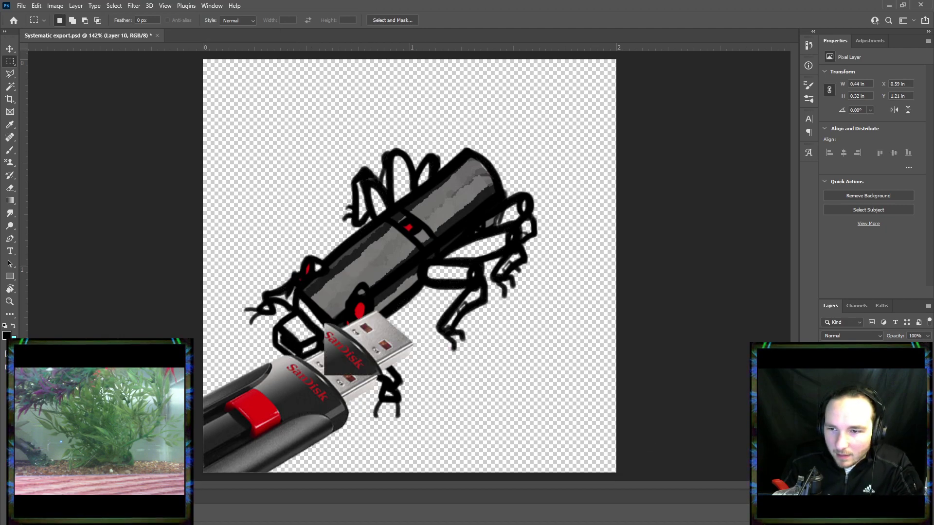
left_click(825, 382)
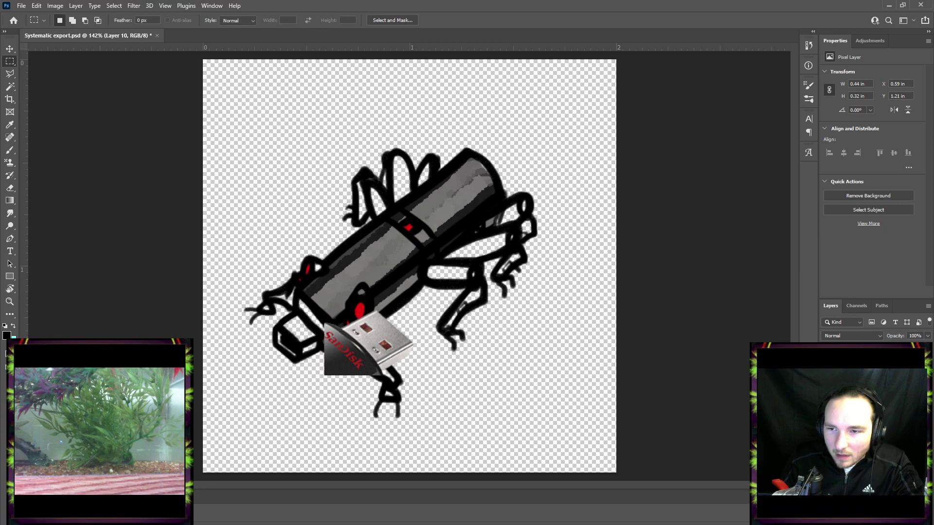
Hide the pasted copy covering the sketch, paste another one beneath the sketch lines, and move it to the empty area below the legs.
left_click(825, 367)
key("ctrl+v")
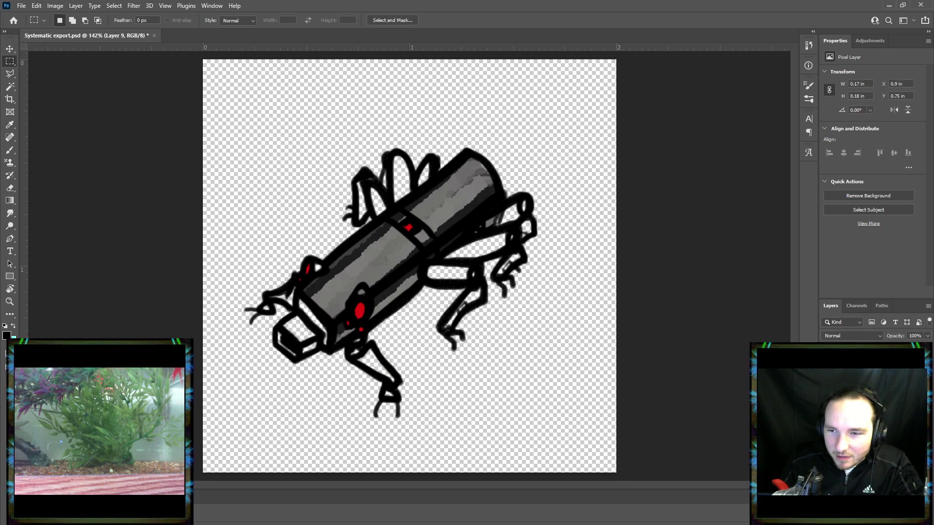
key("ctrl+t")
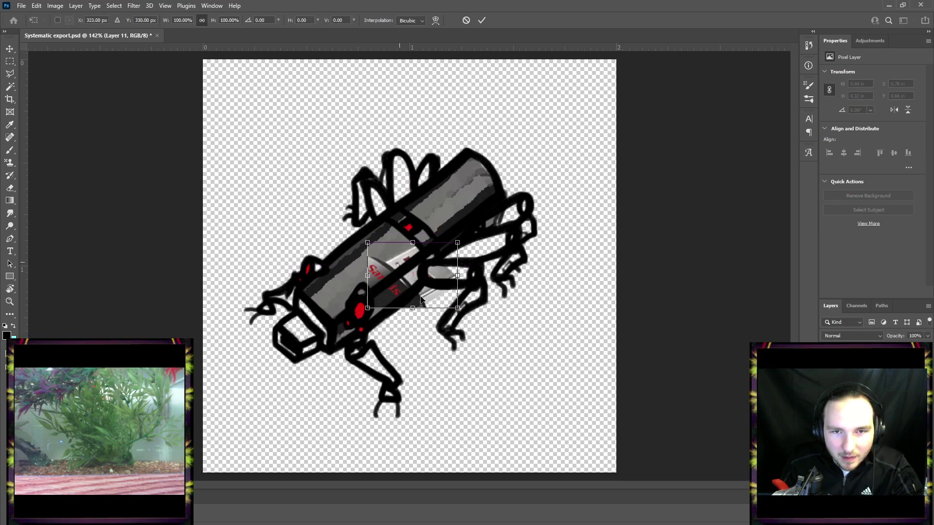
left_click_drag(406, 269, 485, 399)
left_click(482, 19)
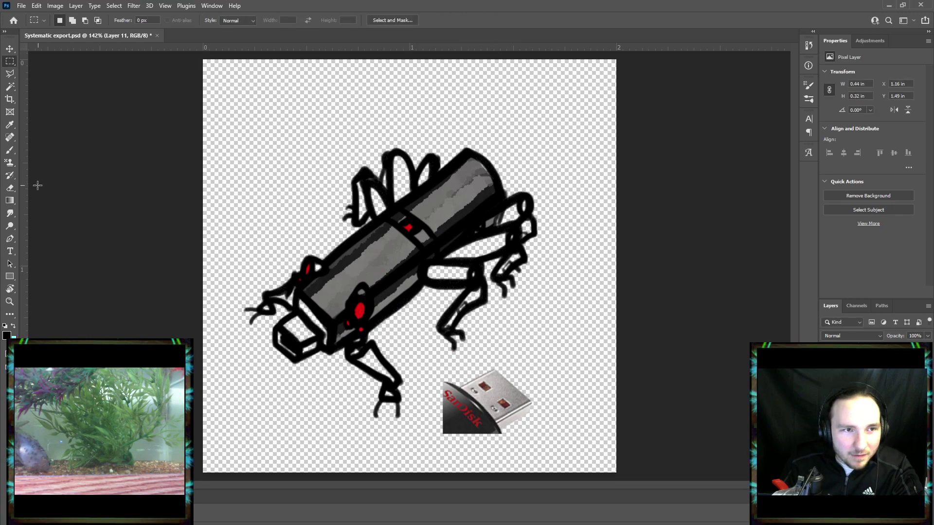
Erase the dark casing from the pasted piece with an 80 px eraser, keeping only the metal connector.
left_click(10, 188)
key("bracketright")
key("bracketright")
key("bracketright")
key("bracketright")
key("bracketright")
key("bracketright")
key("bracketright")
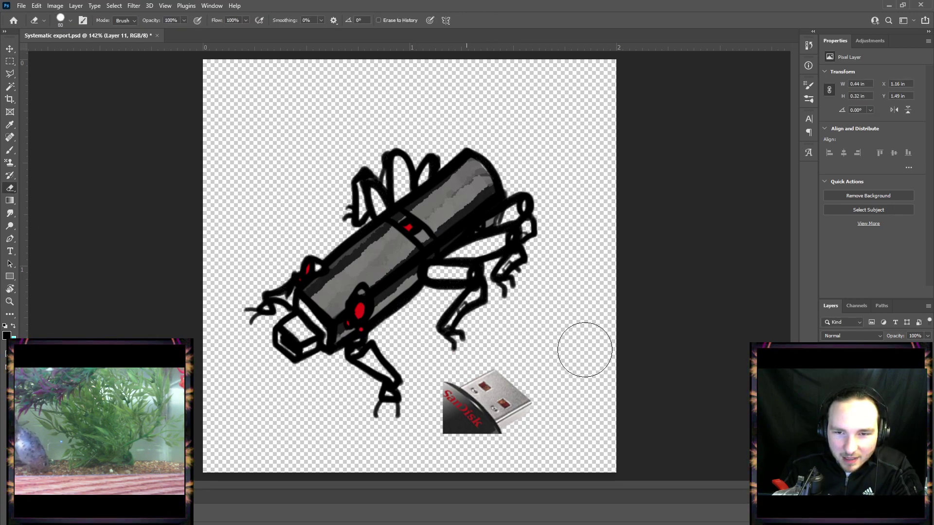
mouse_move(454, 438)
left_mouse_down()
mouse_move(472, 446)
mouse_move(431, 407)
mouse_move(438, 396)
mouse_move(454, 418)
left_mouse_up()
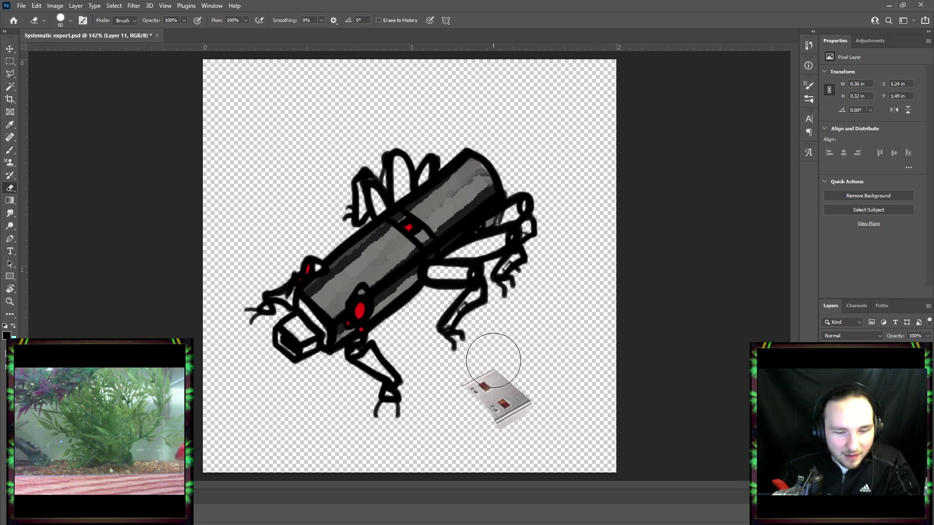
Try to orient the connector for the head by flipping it horizontally and vertically, moving it below the head, and rotating it about 103°.
key("ctrl+t")
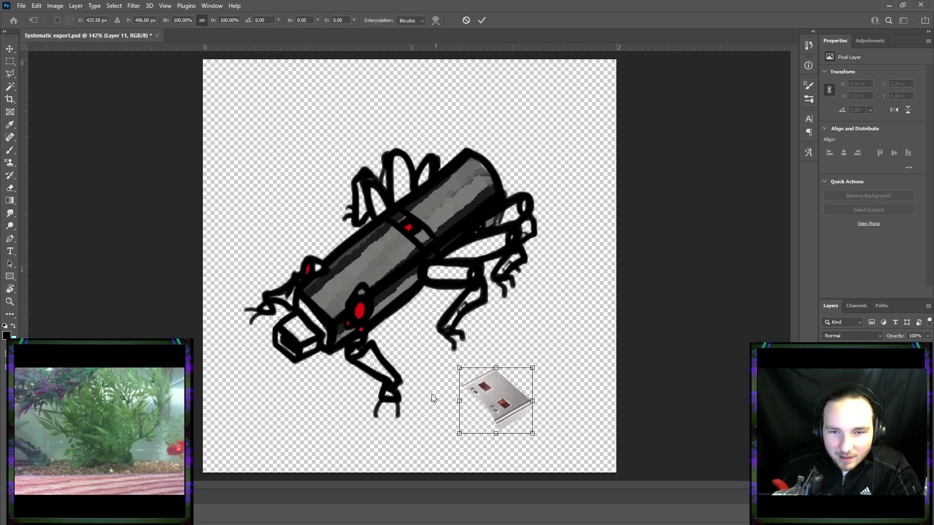
right_click(557, 369)
left_click(514, 422)
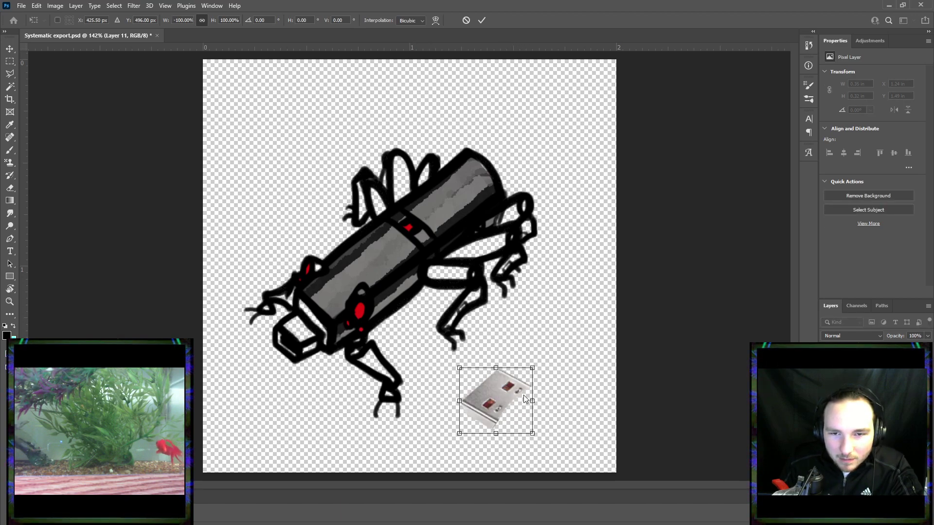
right_click(523, 395)
left_click(520, 410)
left_click_drag(513, 410, 331, 419)
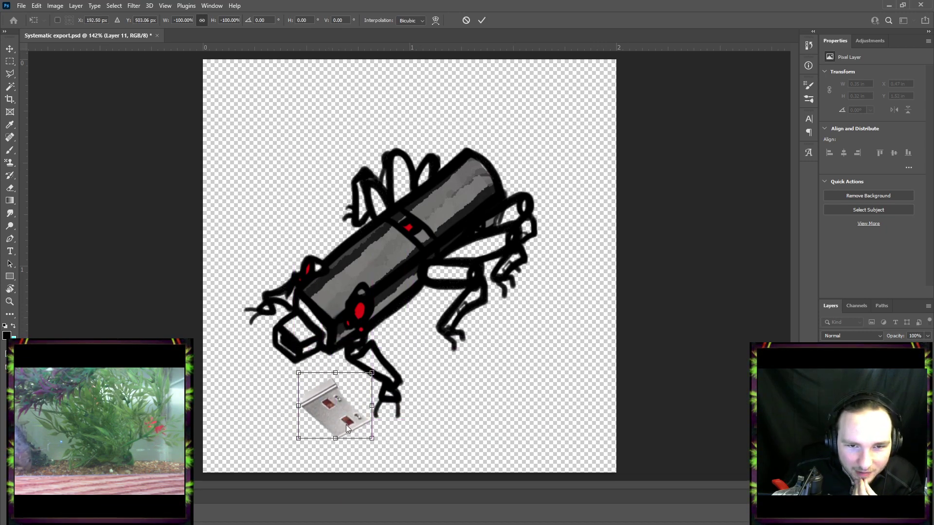
key("ctrl+z")
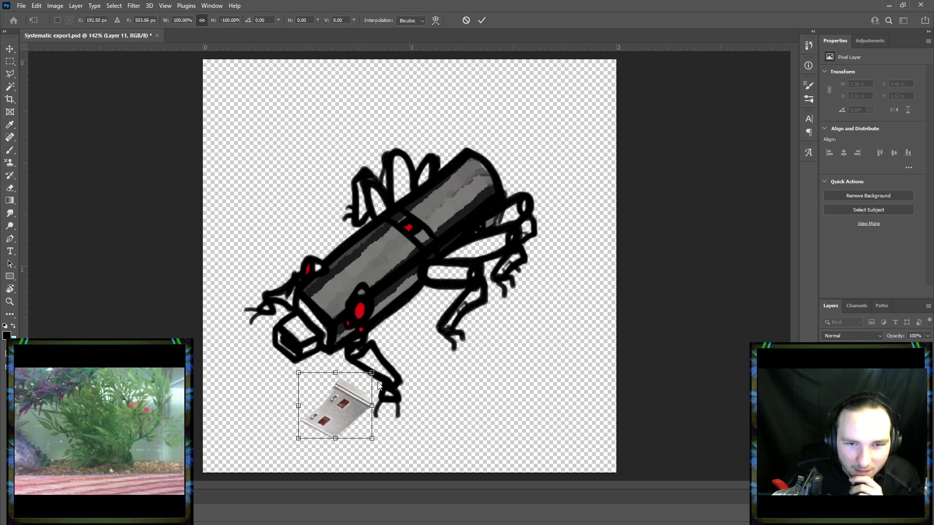
left_click_drag(347, 404, 335, 394)
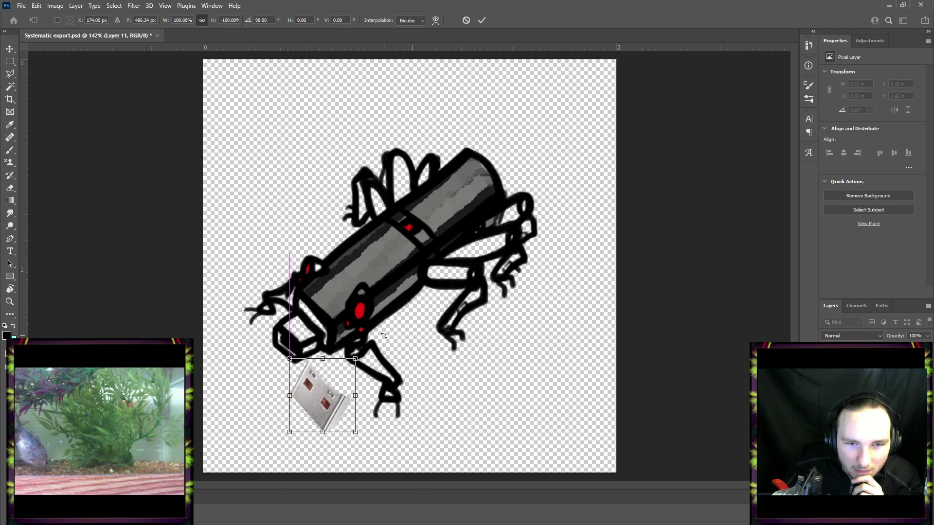
left_click_drag(383, 336, 402, 349)
mouse_move(328, 424)
left_mouse_down()
mouse_move(326, 388)
mouse_move(304, 389)
mouse_move(311, 355)
mouse_move(331, 419)
left_mouse_up()
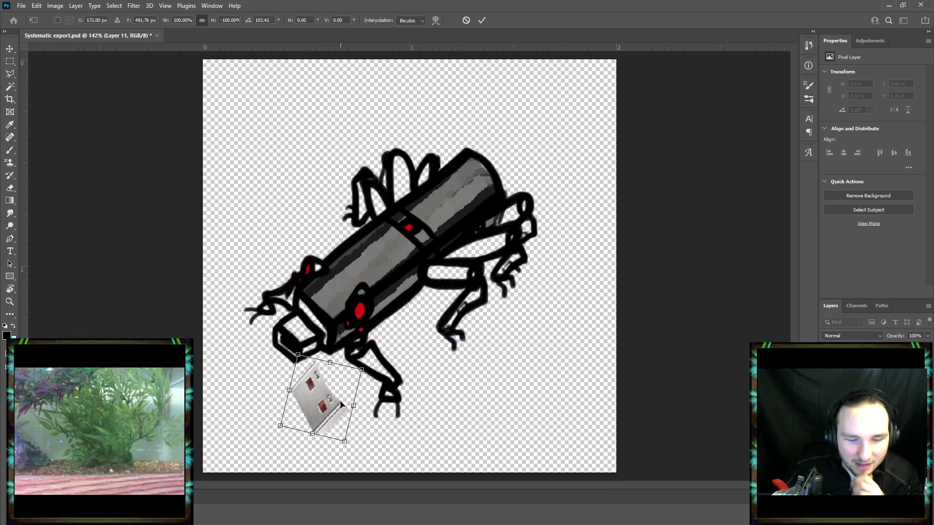
Undo the flips, moves and rotations of the connector piece.
key("ctrl+z")
key("ctrl+z")
key("ctrl+z")
key("ctrl+z")
key("ctrl+z")
key("ctrl+z")
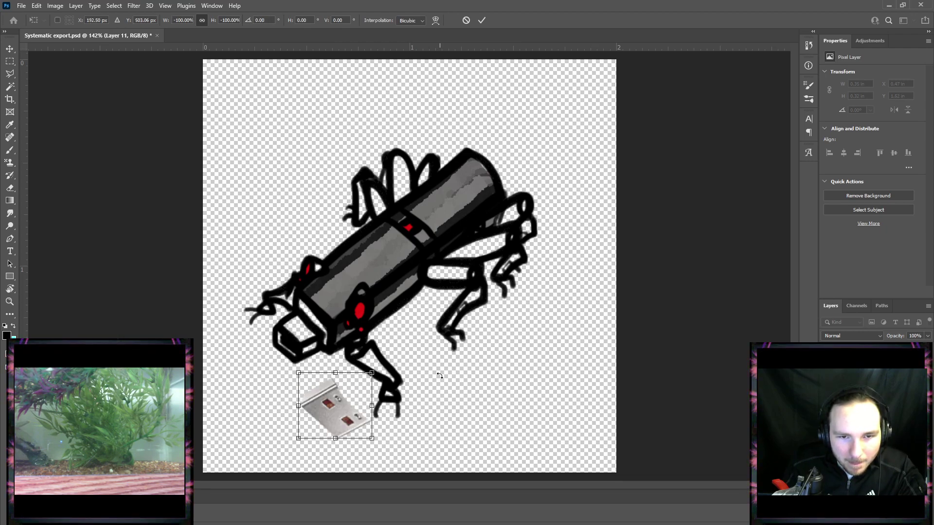
key("ctrl+z")
key("ctrl+z")
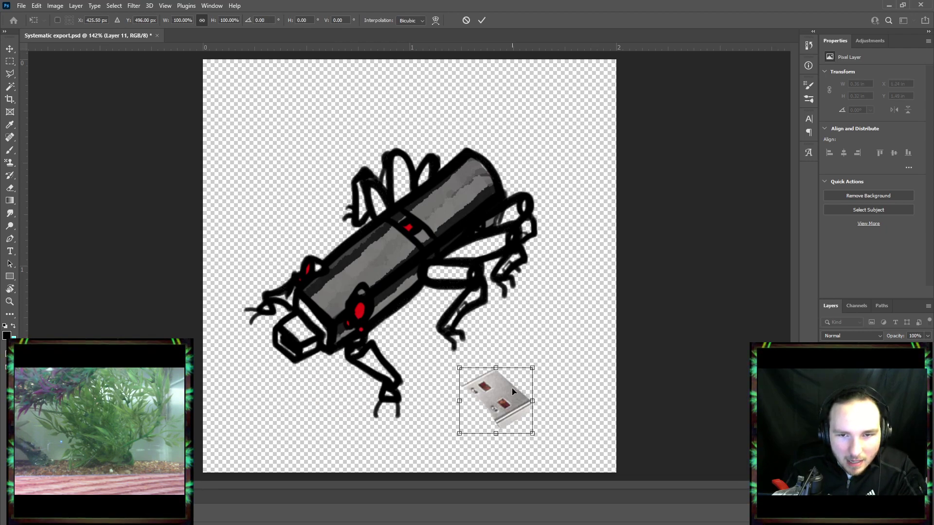
Move the connector piece, in its original orientation, to the empty area just below the bug's head.
left_click_drag(511, 391, 305, 388)
left_click(482, 20)
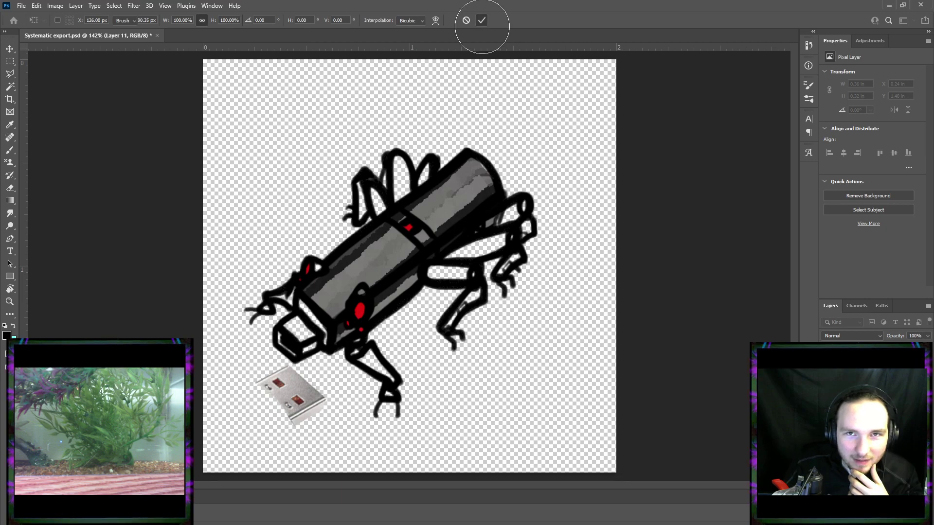
Try the Palette Knife filter on the connector piece and undo it.
key("e")
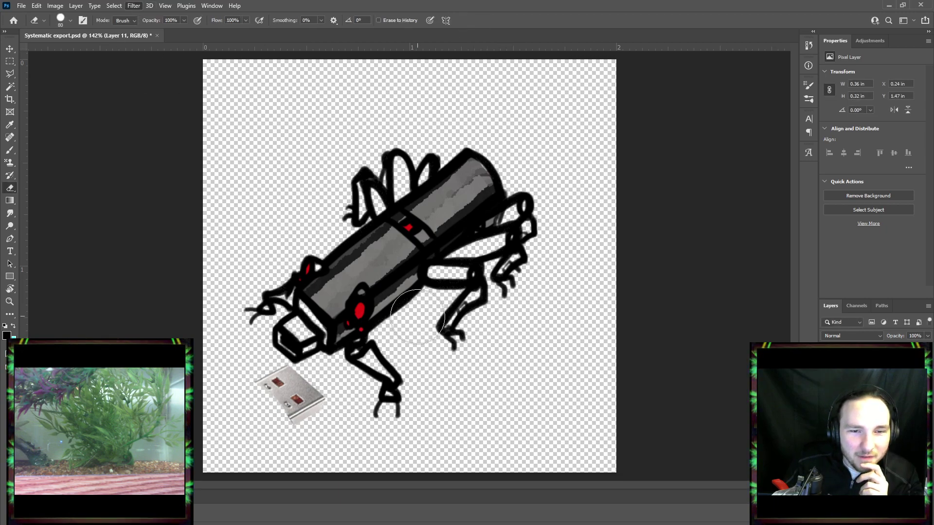
left_click_drag(277, 384, 299, 401)
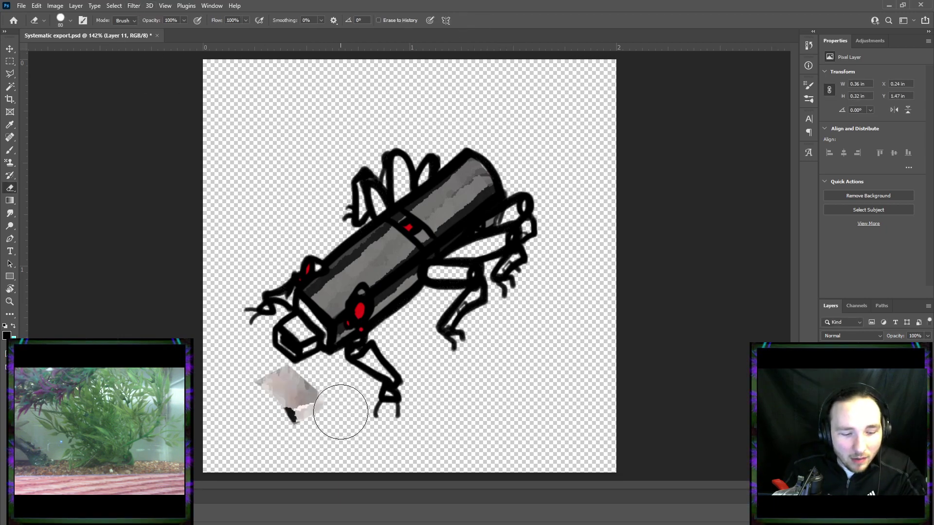
key("ctrl+z")
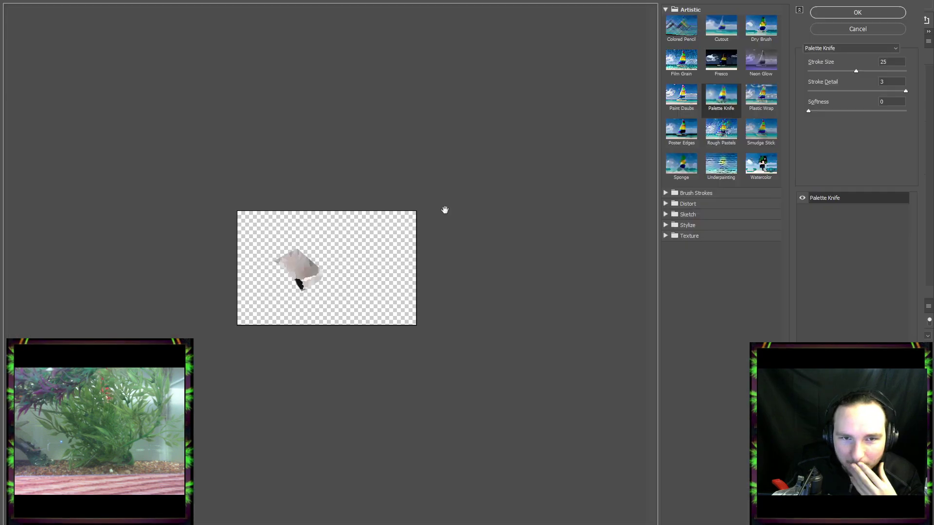
Preview Plastic Wrap and Cutout on the connector, and apply the Paint Daubs filter with brush size 8, sharpness 7 and brush type Simple.
left_click(759, 93)
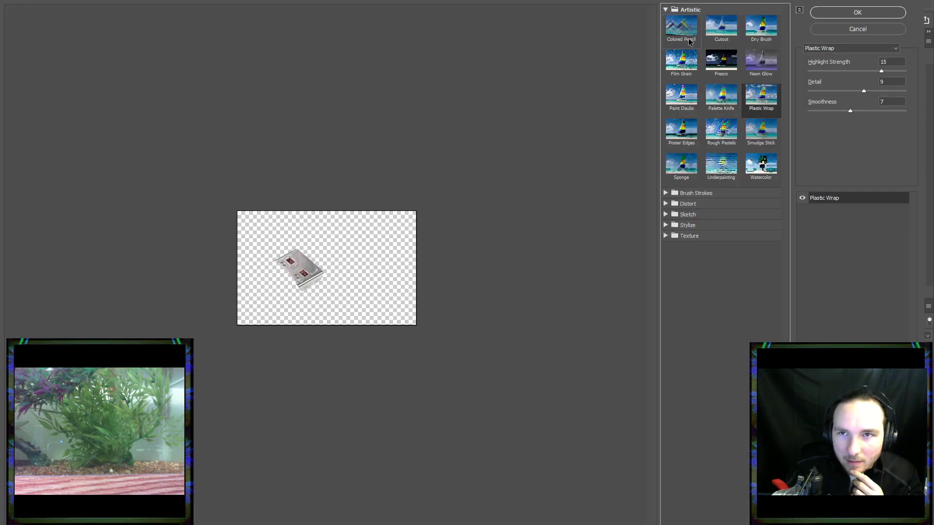
left_click(721, 27)
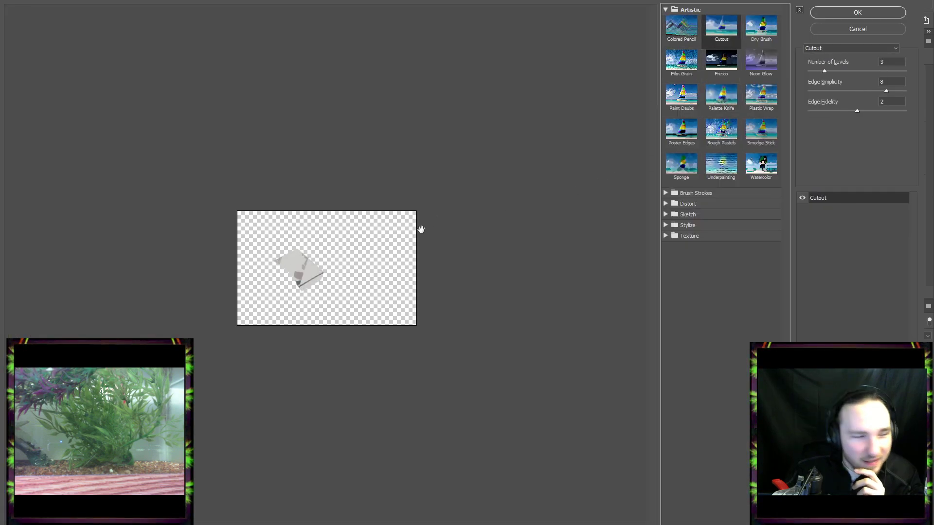
left_click(680, 95)
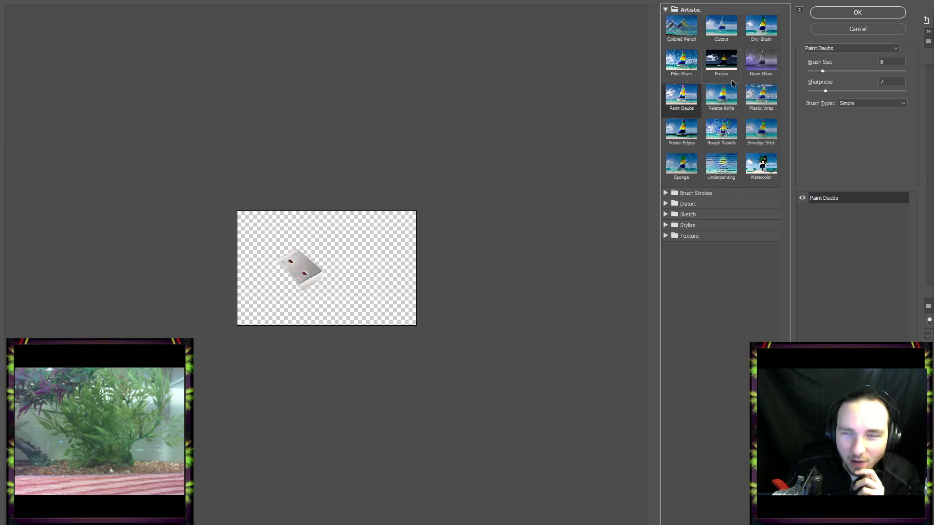
left_click(832, 16)
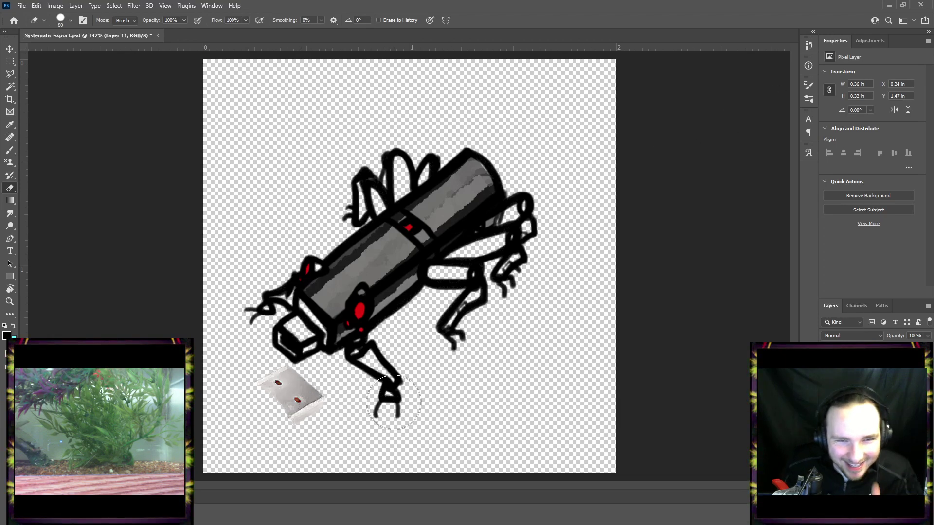
Scale the connector piece to about 65%, fit it beneath the bug's head outline, and erase the excess outside the head's top face.
key("ctrl+t")
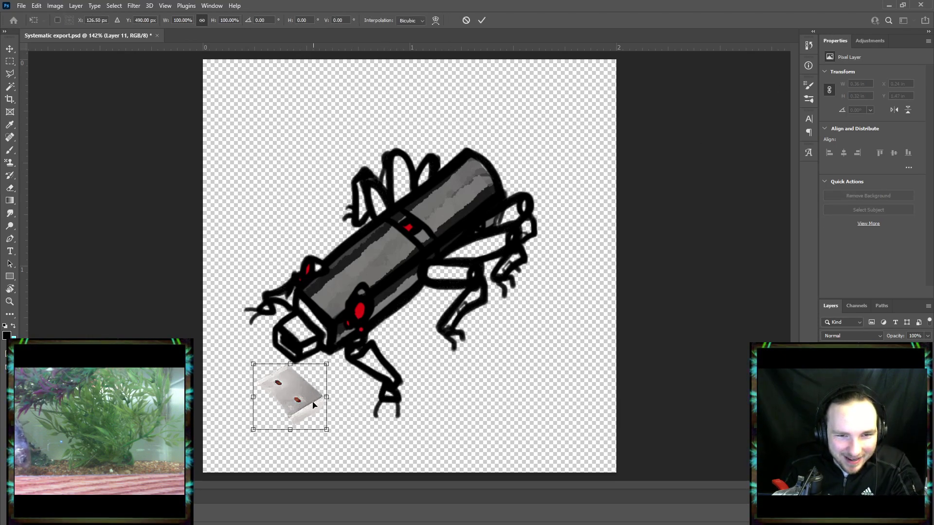
left_click_drag(311, 400, 315, 339)
left_click_drag(330, 302, 310, 334)
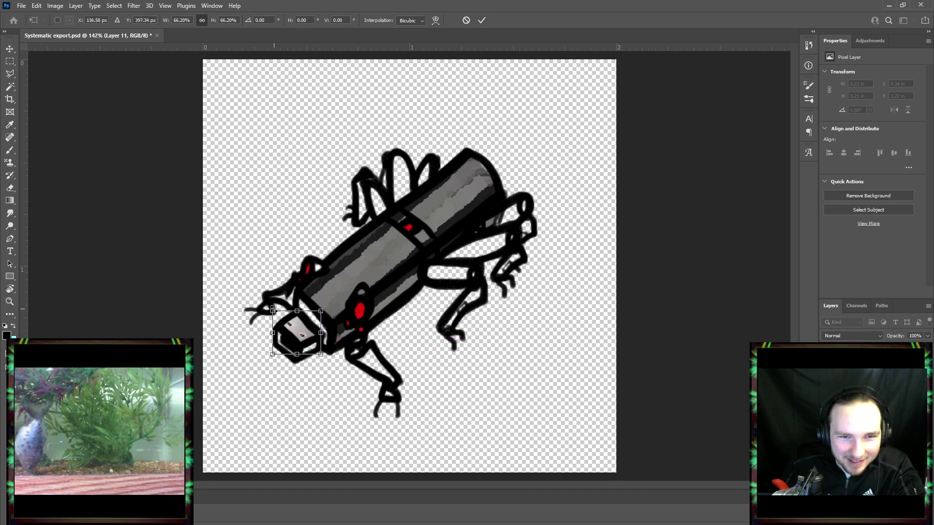
left_click_drag(272, 309, 274, 310)
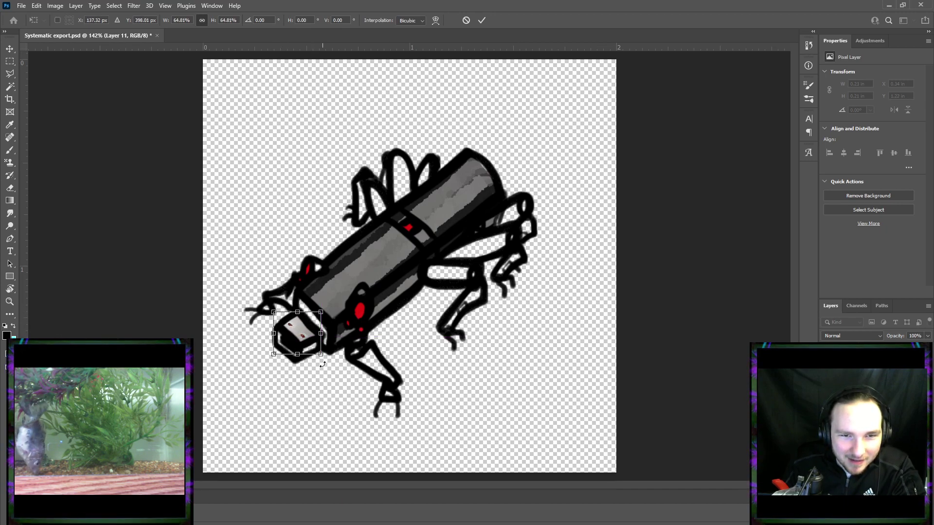
left_click_drag(320, 356, 323, 356)
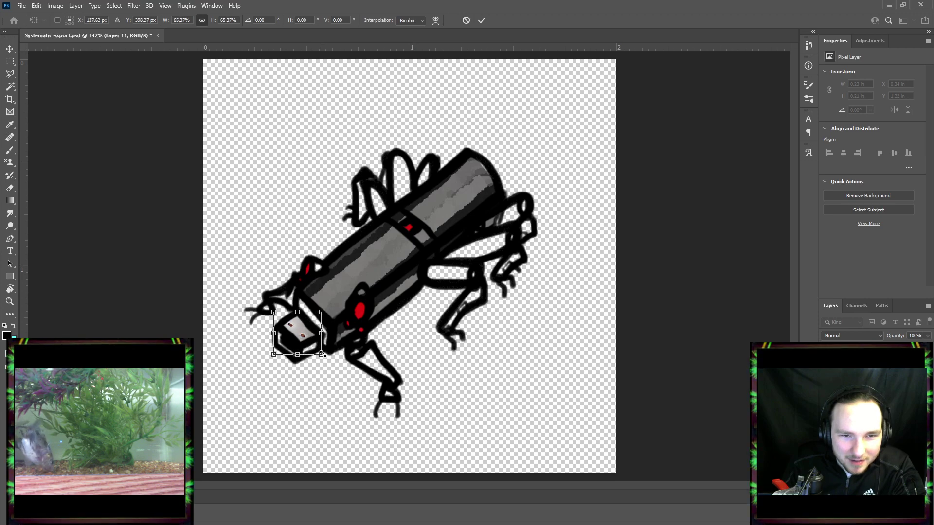
left_click(482, 21)
key("e")
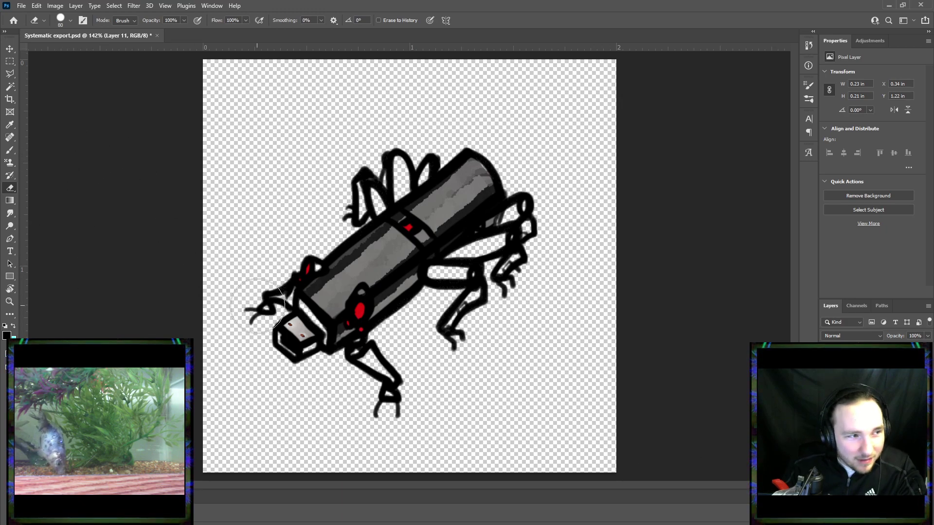
left_click_drag(324, 371, 348, 343)
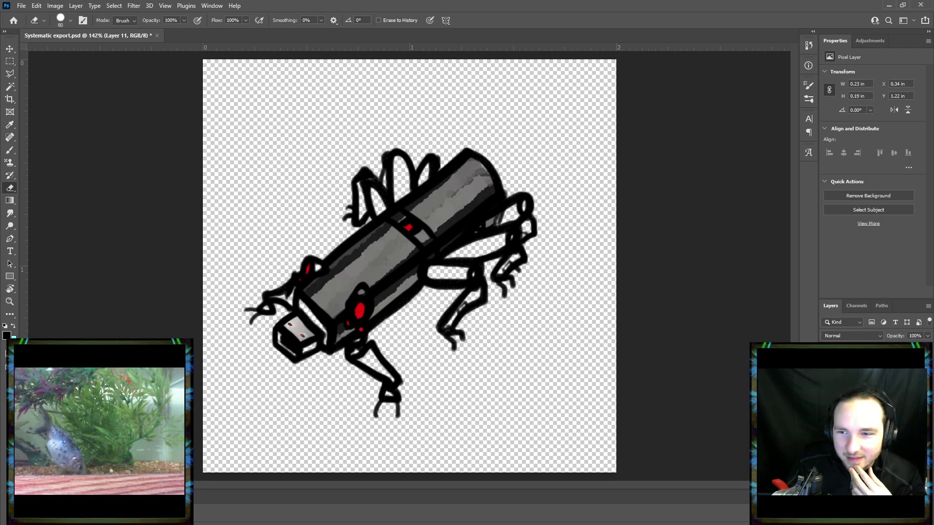
Add a new layer and paint the head's front rim and side panel with light grey sampled from the connector.
left_click(870, 418)
left_click(908, 518)
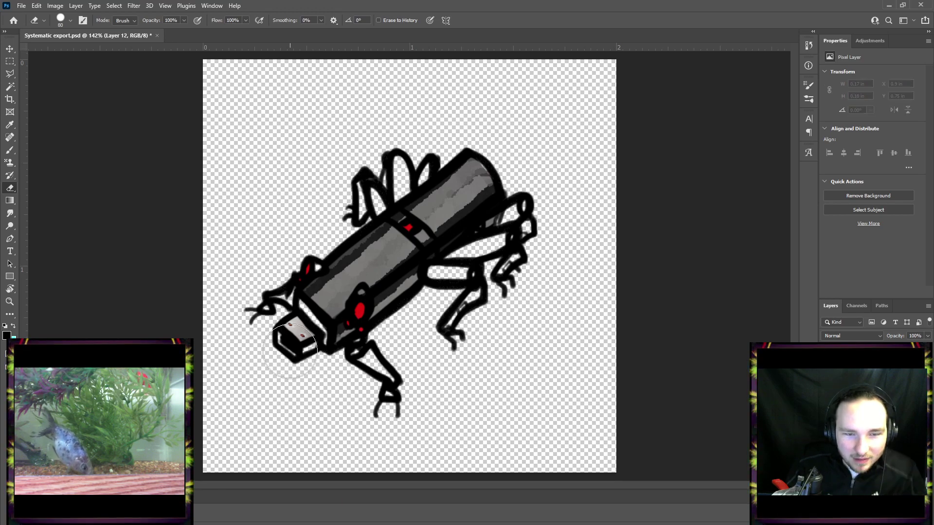
scroll(281, 352, "up", 7)
scroll(278, 353, "up", 2)
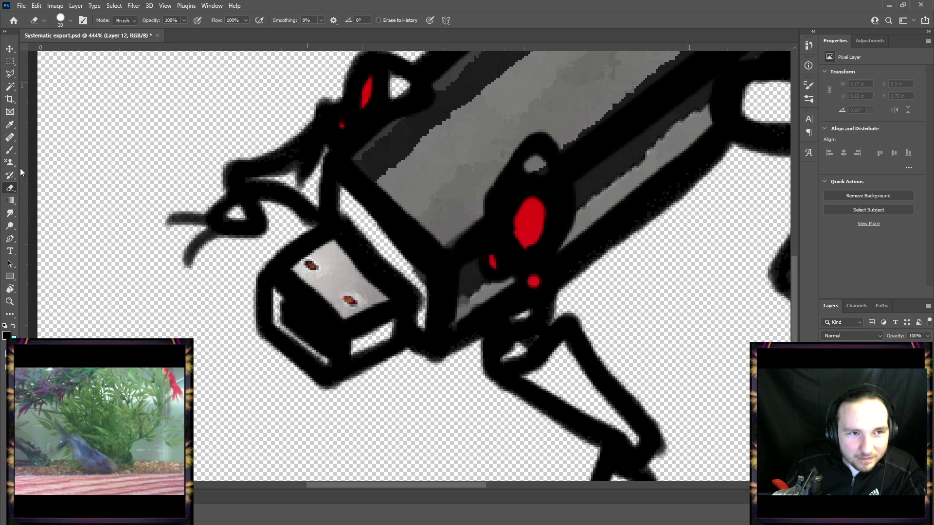
key("b")
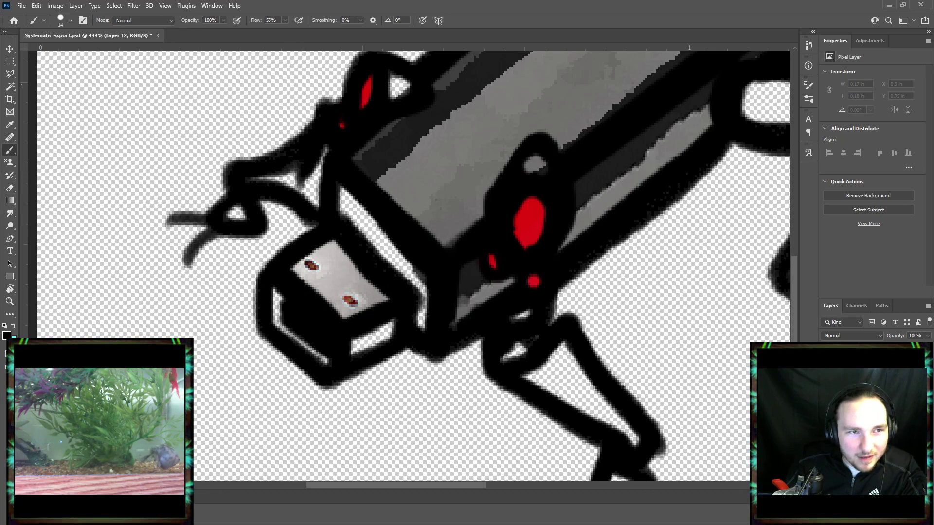
key("i")
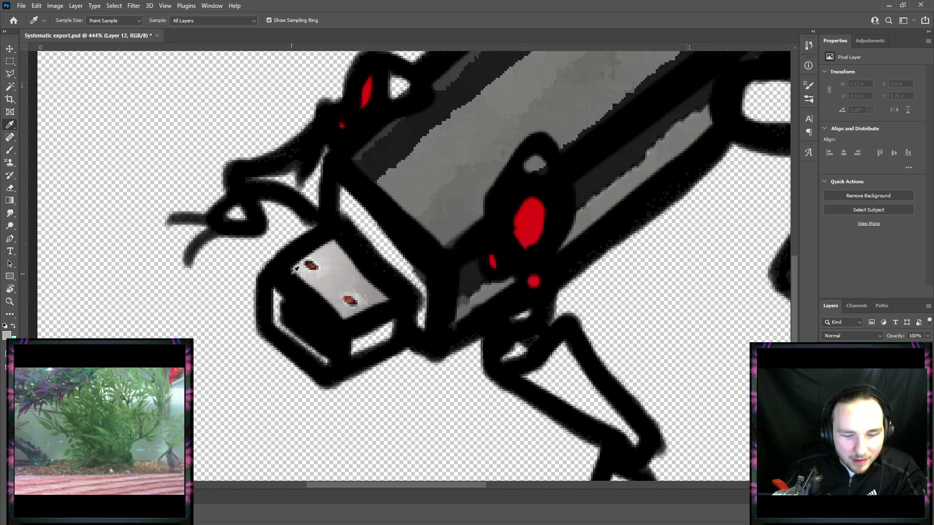
key("b")
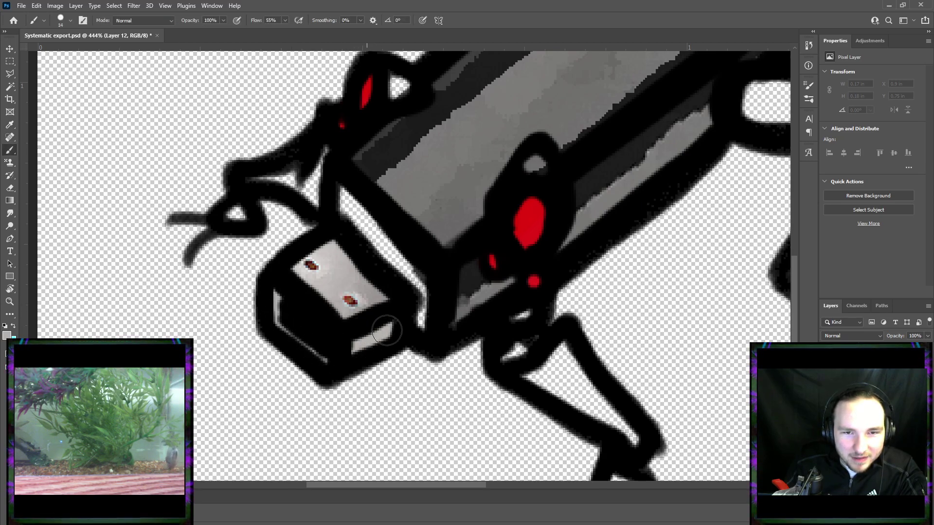
Repaint the head's front rim dark grey and its side panel mid-grey, using sampled colours.
key("i")
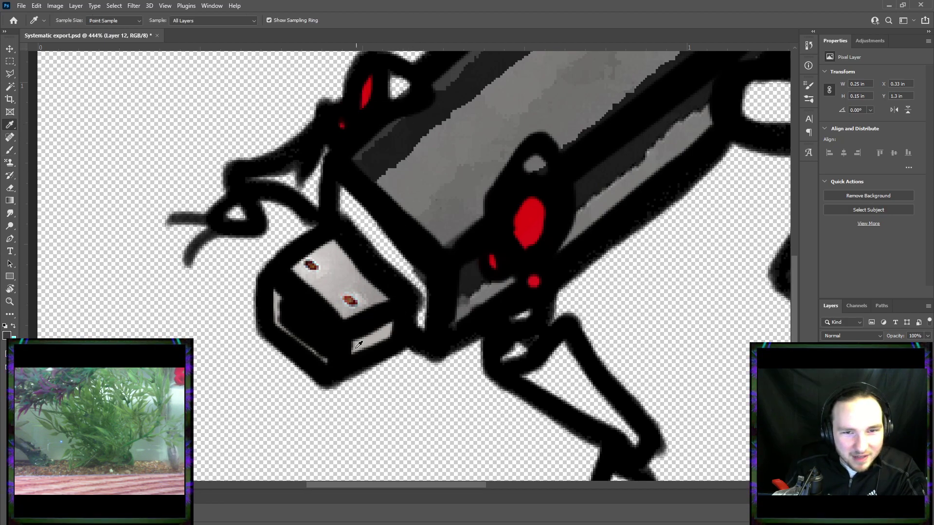
key("b")
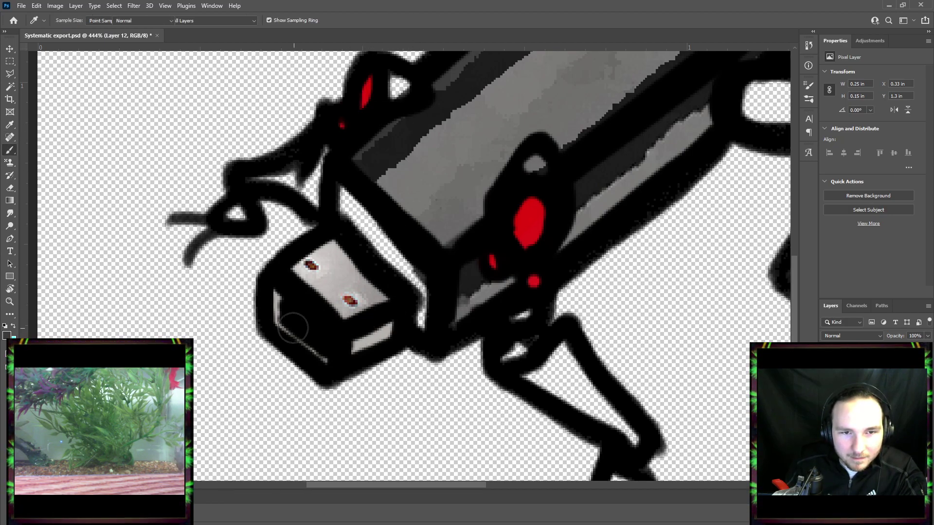
left_click_drag(276, 303, 324, 355)
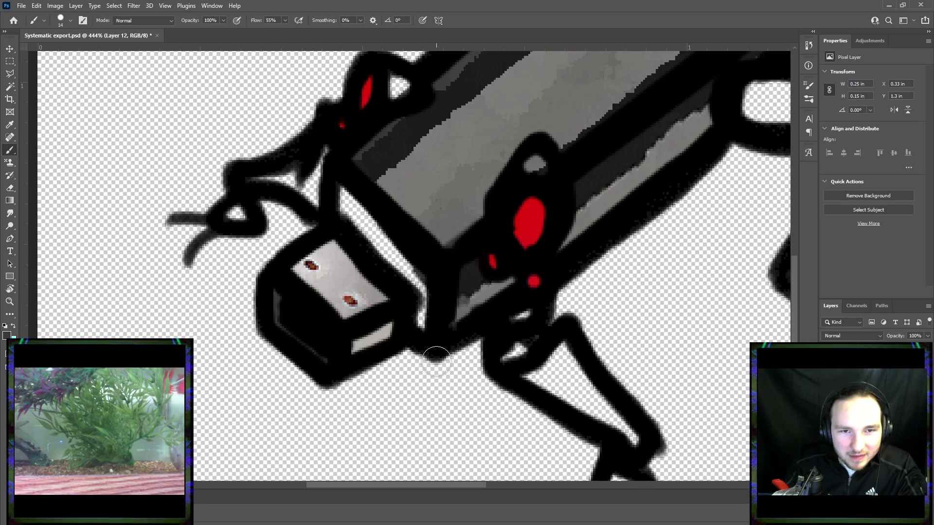
scroll(440, 364, "down", 3)
scroll(366, 351, "up", 3)
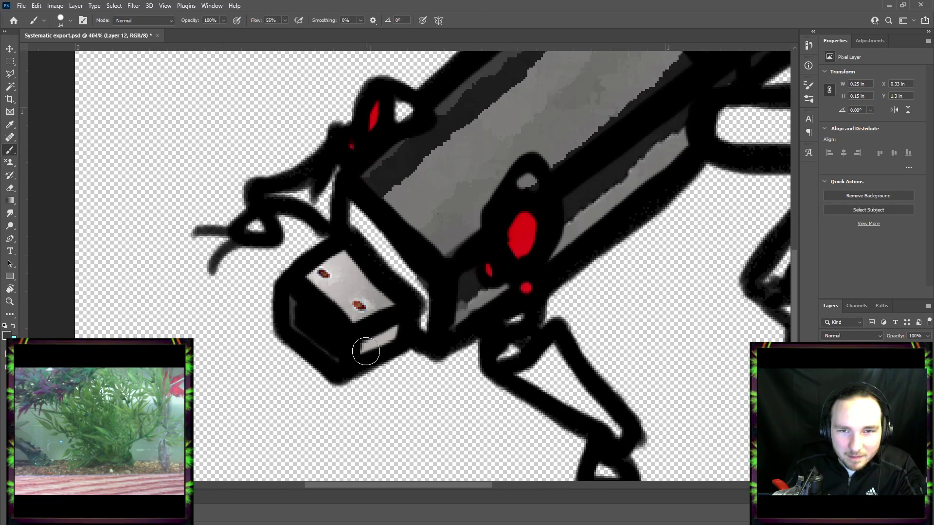
key("i")
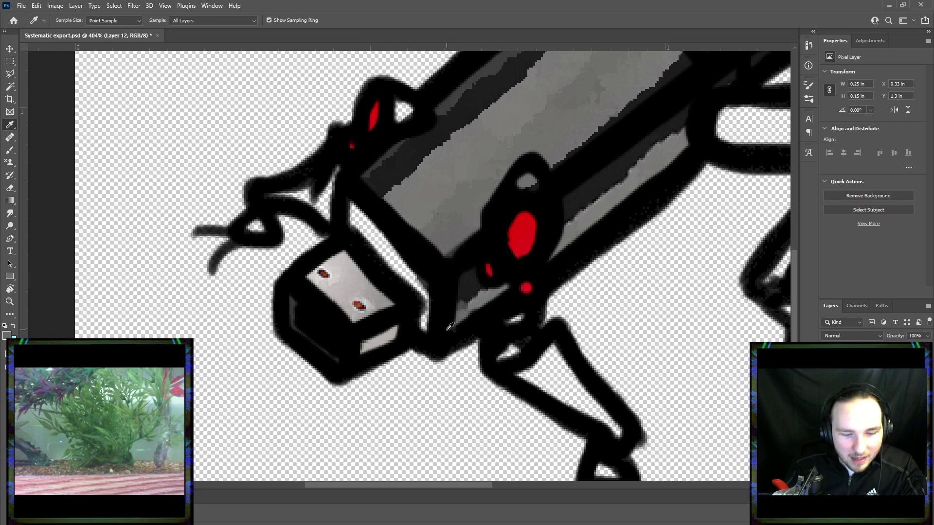
key("b")
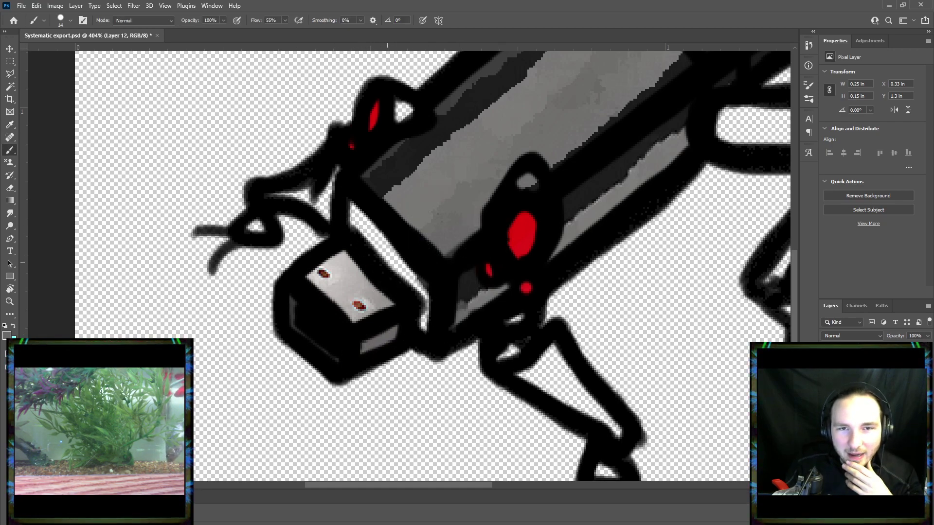
Fill the white gaps in the body's front face behind the head with sampled near-black grey.
key("i")
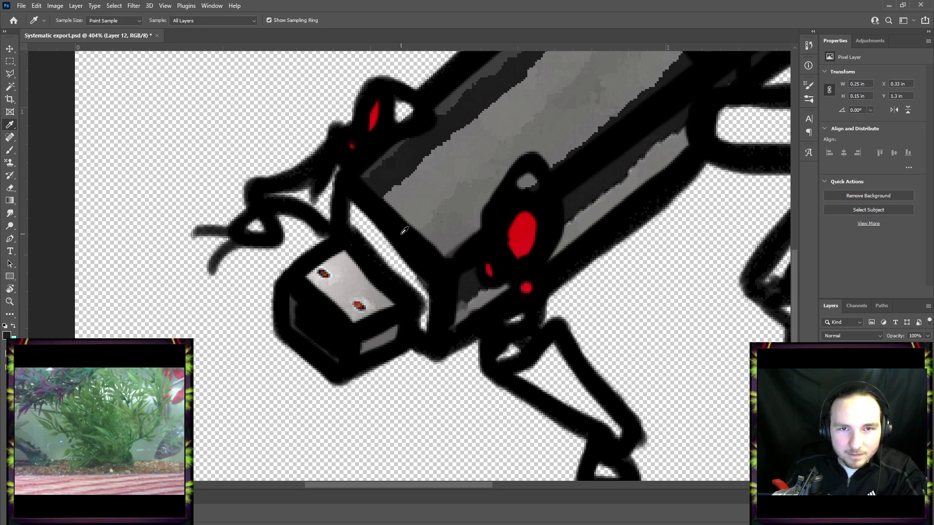
key("b")
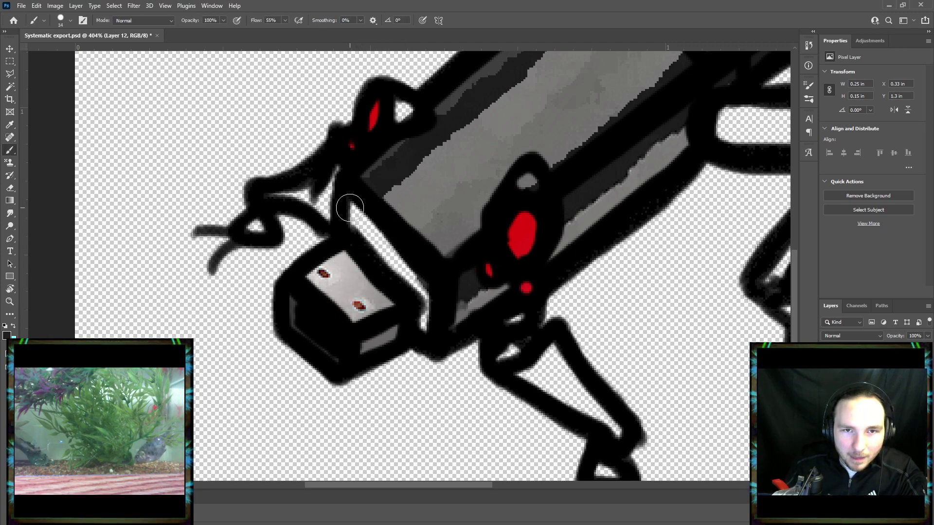
mouse_move(348, 209)
left_mouse_down()
mouse_move(410, 280)
mouse_move(422, 331)
mouse_move(452, 335)
left_mouse_up()
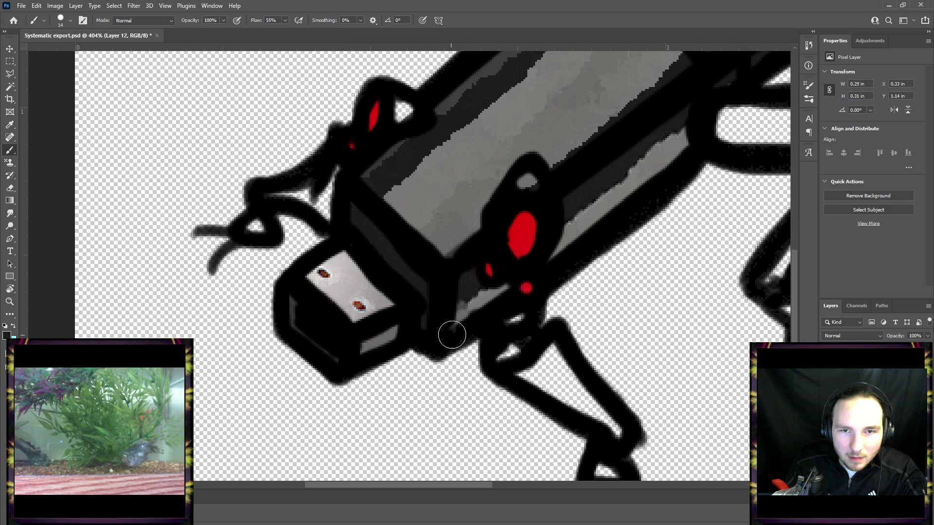
Try filling the gaps in the near front leg's upper joint with near-black grey, and undo it.
scroll(508, 321, "right", 3)
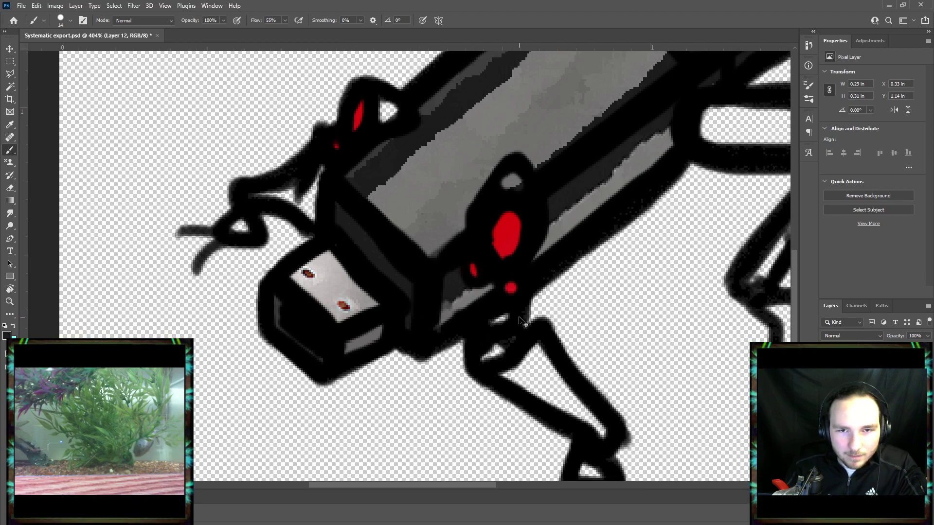
mouse_move(490, 307)
left_mouse_down()
mouse_move(469, 303)
mouse_move(452, 344)
left_mouse_up()
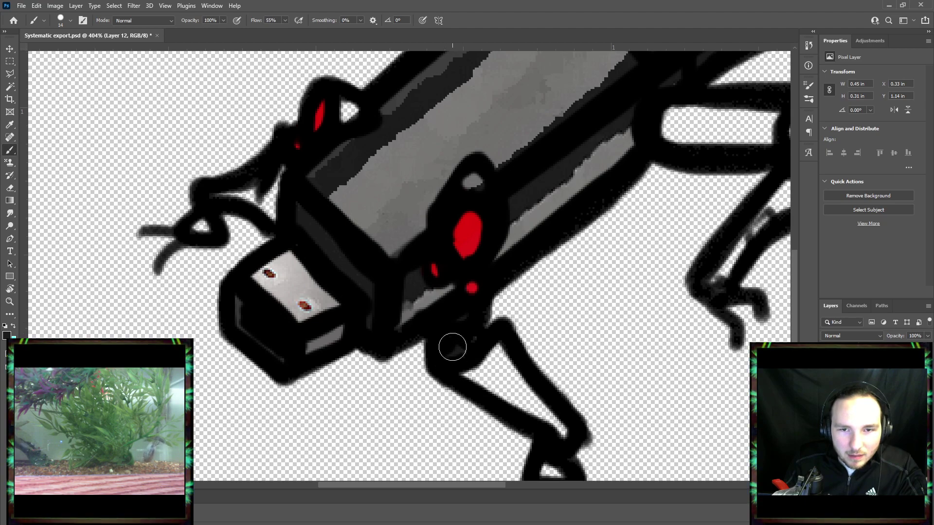
key("ctrl+z")
Sample a mid-grey and fill the small gaps in the front leg joints and the joints of the near-side rear legs.
key("i")
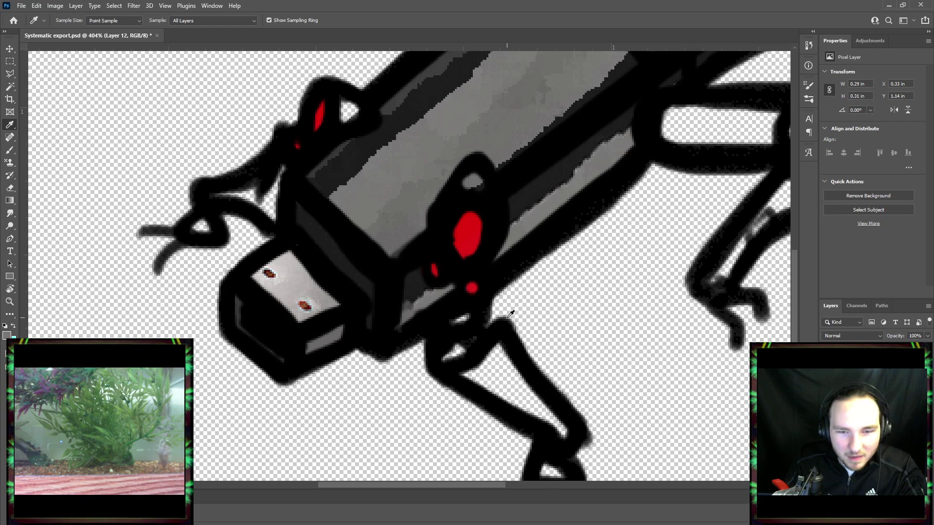
key("b")
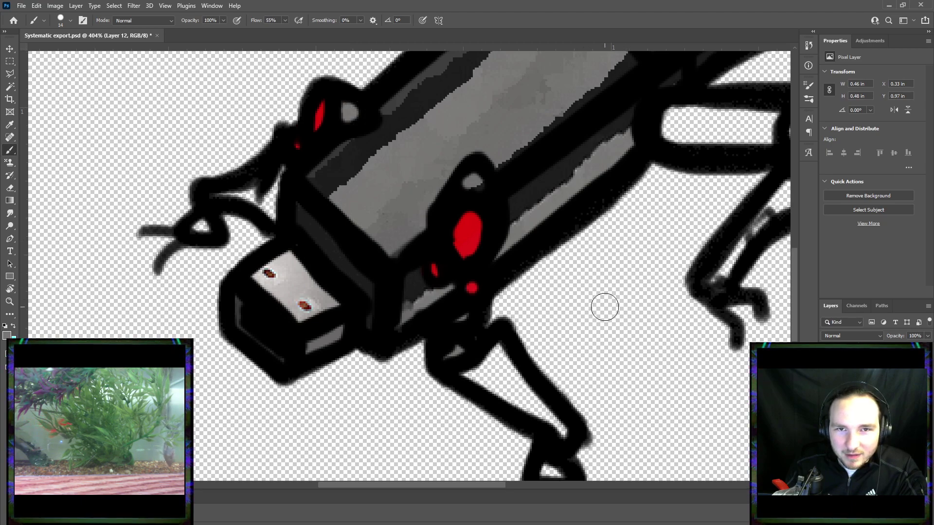
scroll(604, 306, "up", 1)
scroll(474, 479, "right", 6)
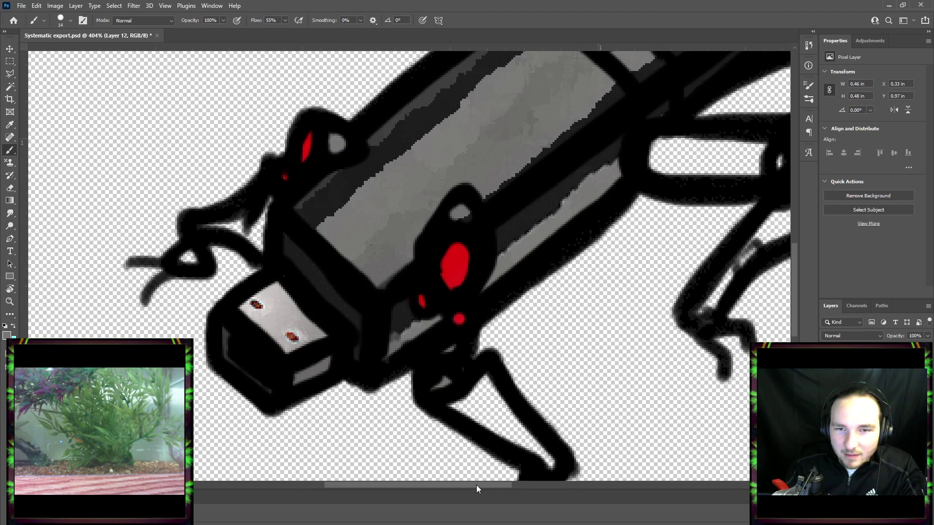
scroll(559, 394, "up", 1)
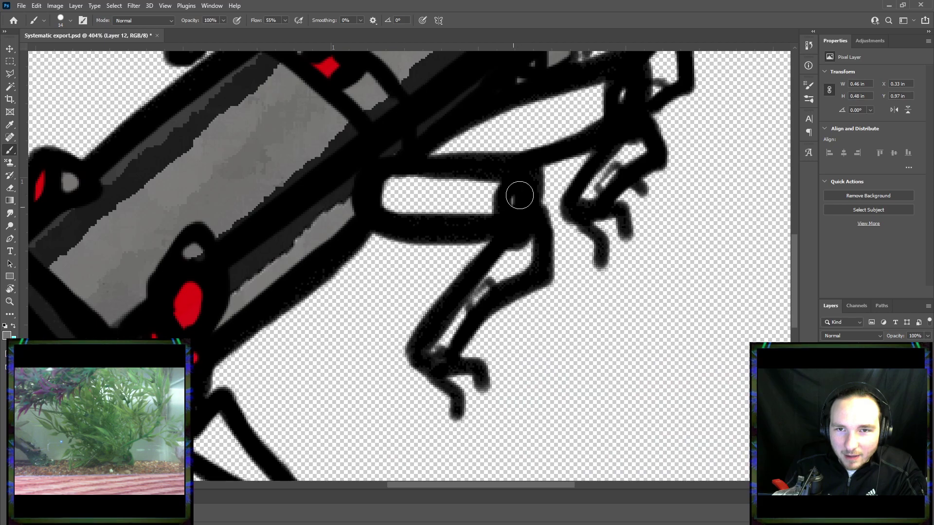
scroll(518, 195, "up", 4)
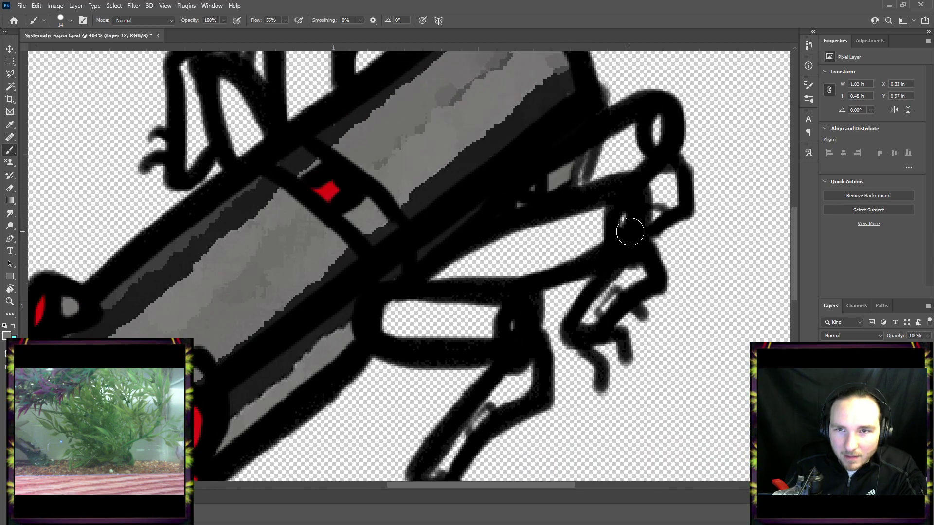
mouse_move(630, 231)
left_mouse_down()
mouse_move(626, 209)
mouse_move(660, 135)
left_mouse_up()
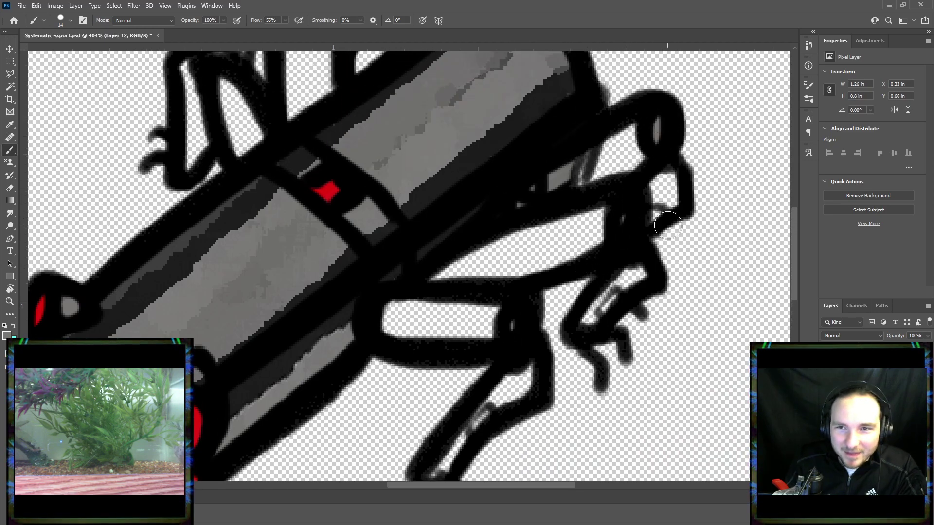
Save the document with the newly painted head and joints.
scroll(503, 339, "down", 5)
scroll(503, 339, "up", 2)
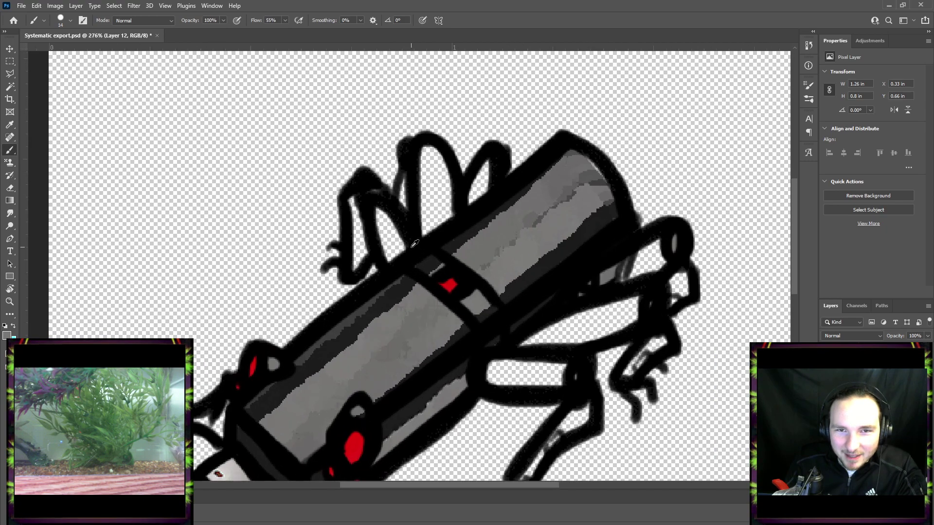
scroll(441, 311, "down", 4)
key("ctrl+s")
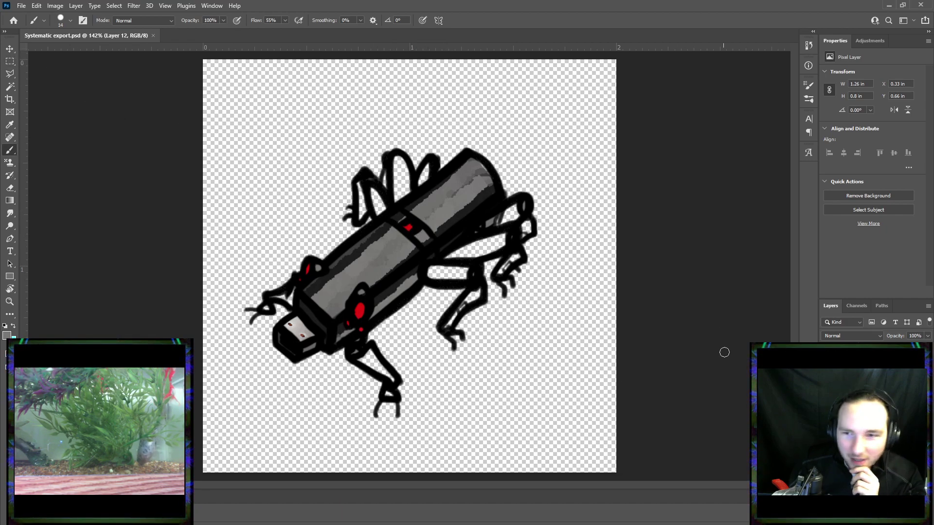
Paste the flash drive image, rotate it about 61° counterclockwise to stand nearly upright, and place it over the bug's rear legs.
key("ctrl+v")
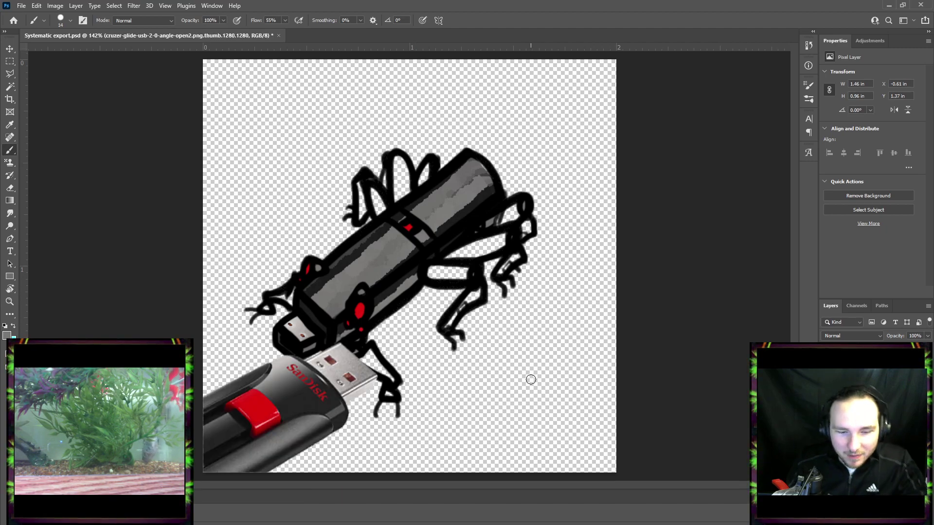
key("ctrl+t")
left_click_drag(349, 393, 541, 320)
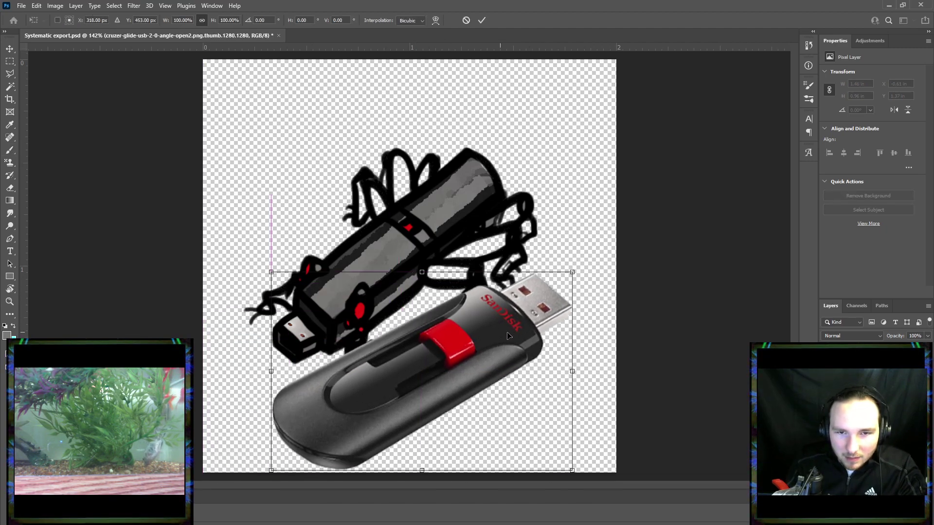
left_click_drag(568, 236, 398, 200)
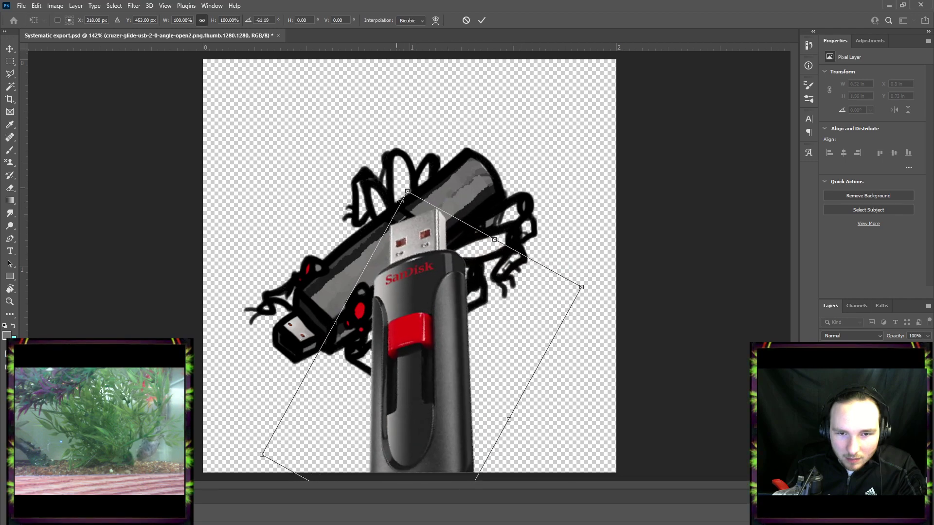
left_click(482, 20)
Copy a 0.08 × 0.35 in strip from the dark groove below the flash drive's red slider to a new layer, and hide the drive image.
left_click(10, 62)
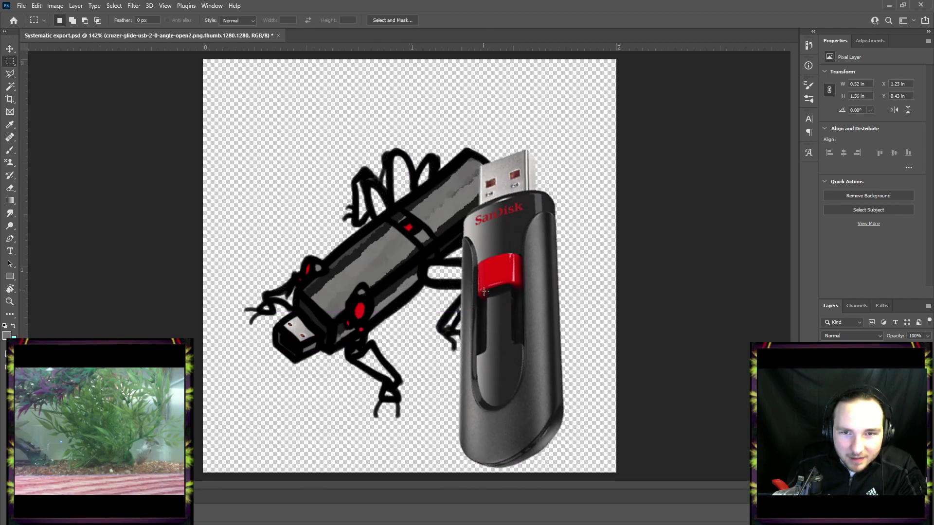
left_click_drag(475, 291, 491, 362)
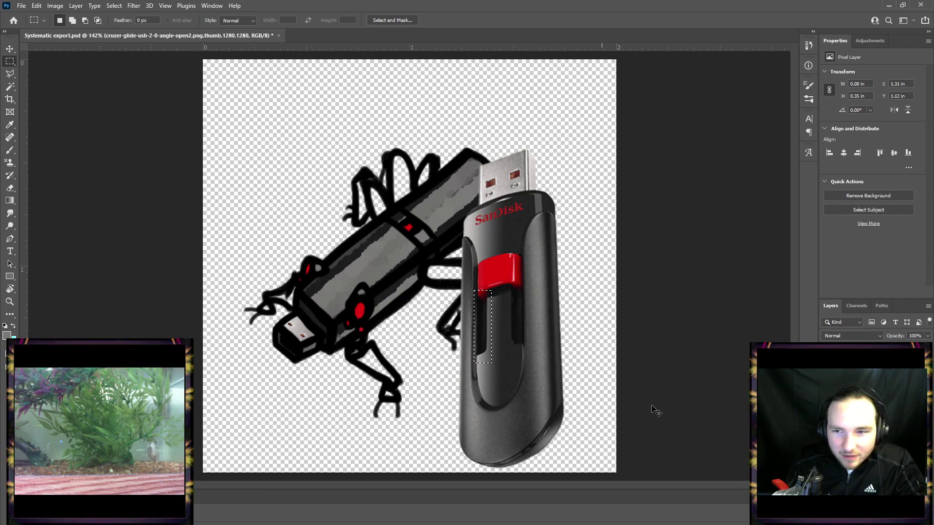
key("ctrl+j")
left_click(825, 399)
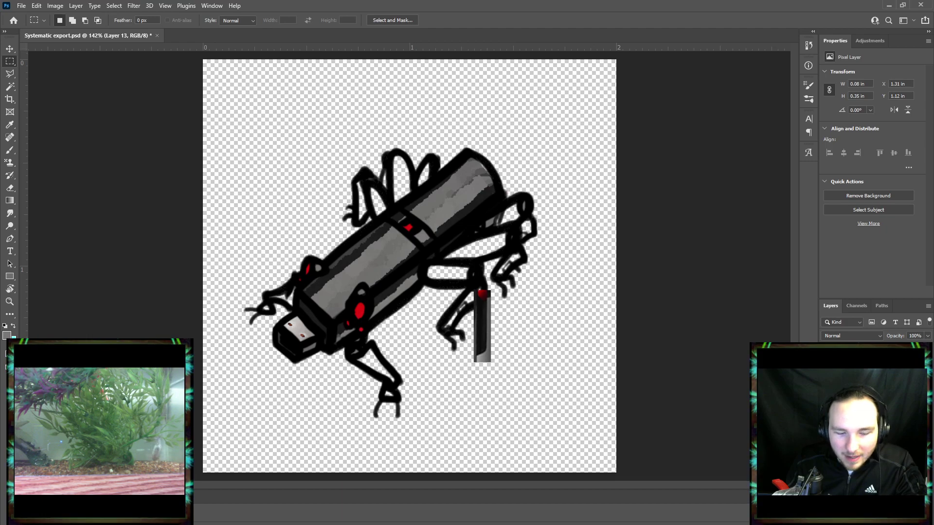
Cut and re-paste the groove strip, and move it to the empty canvas area beyond the bug's near-side rear legs.
key("ctrl+x")
key("ctrl+v")
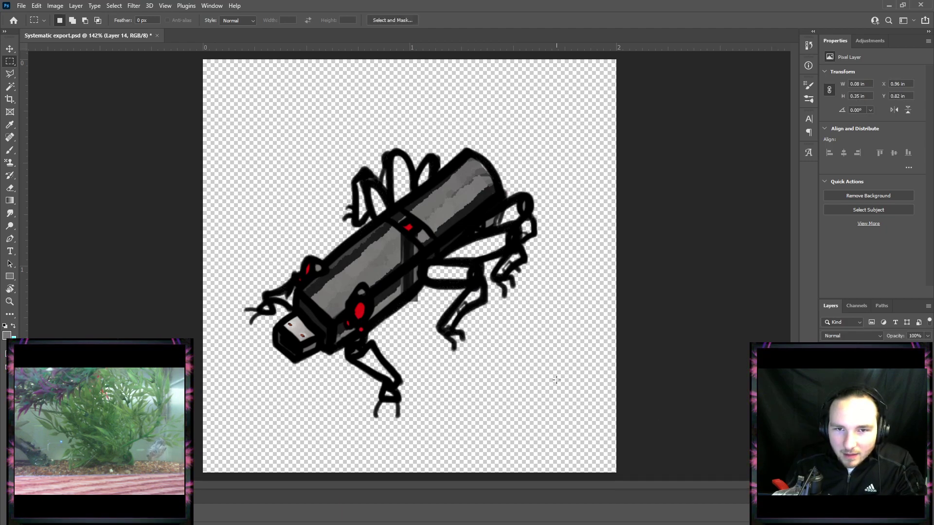
key("ctrl+t")
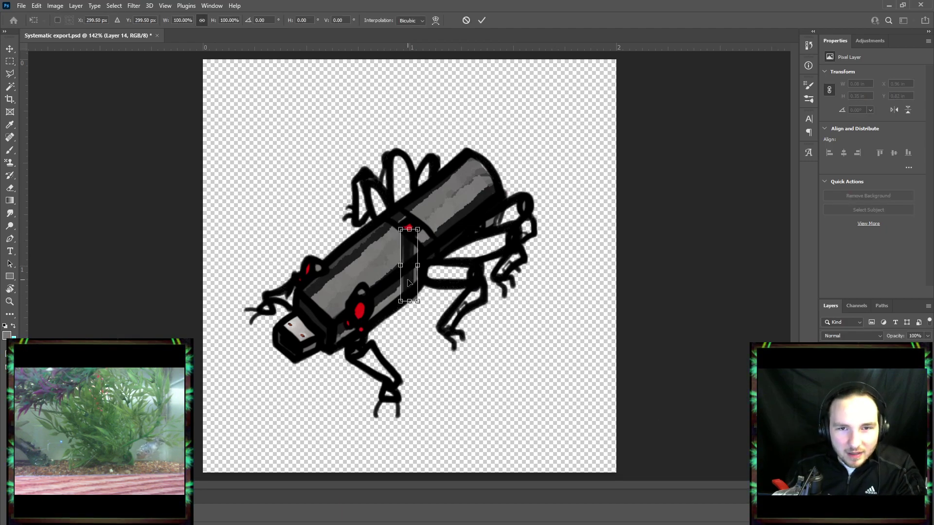
left_click_drag(400, 246, 572, 340)
key("Return")
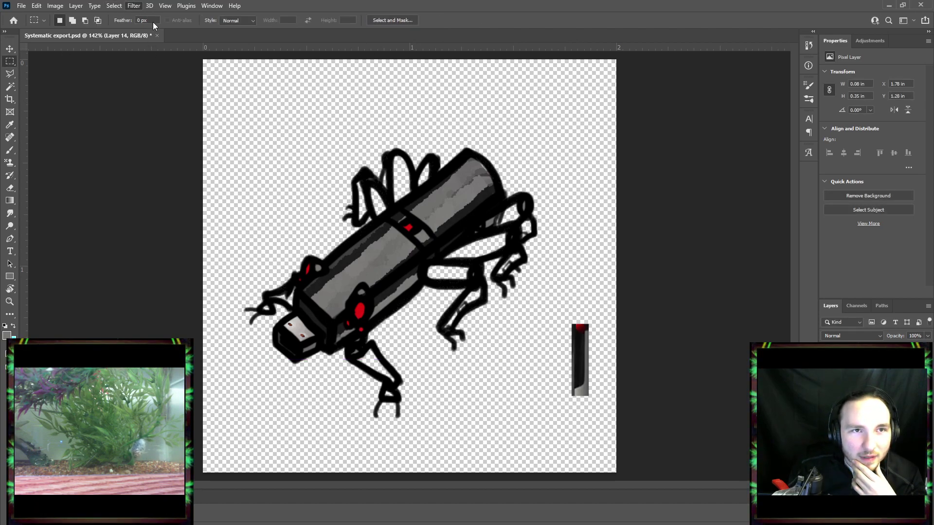
Compare the Palette Knife filter on the strip, then apply Paint Daubs with brush size 8, sharpness 7 and the Simple brush type.
key("ctrl+alt+f")
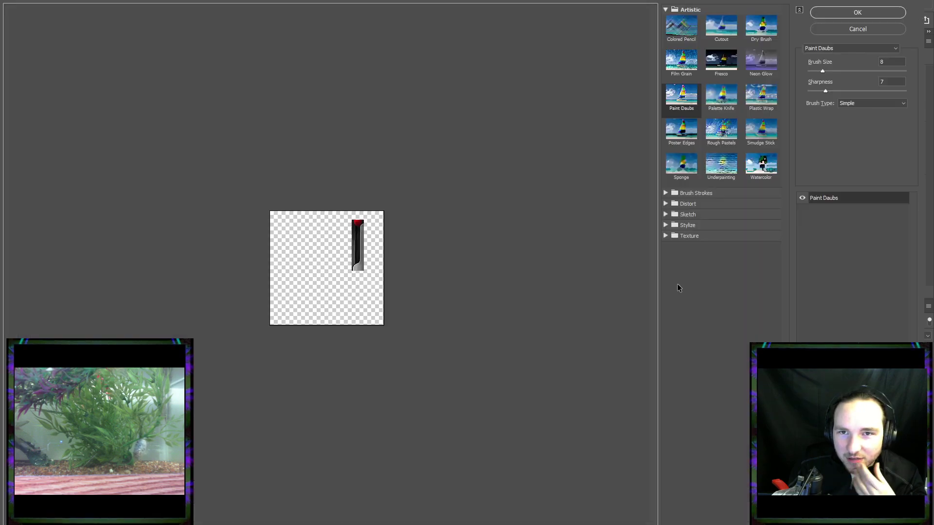
left_click(718, 102)
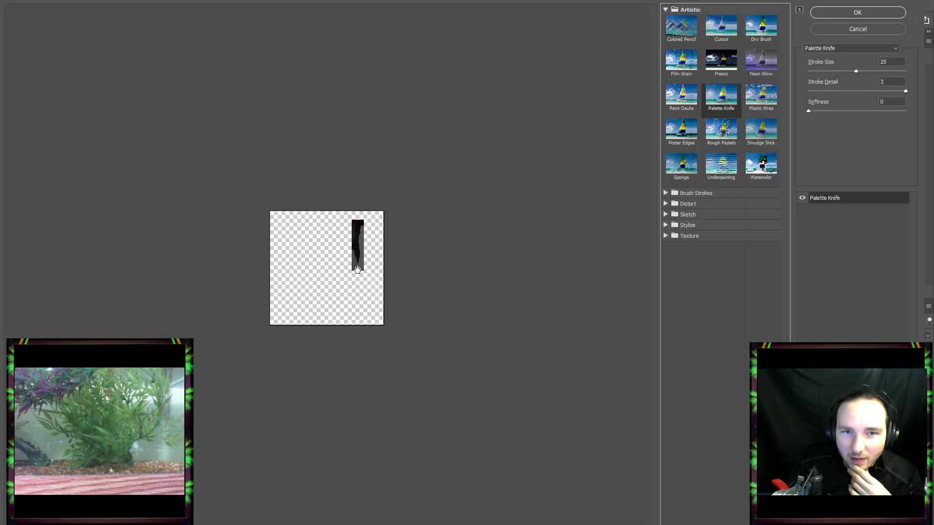
left_click(685, 108)
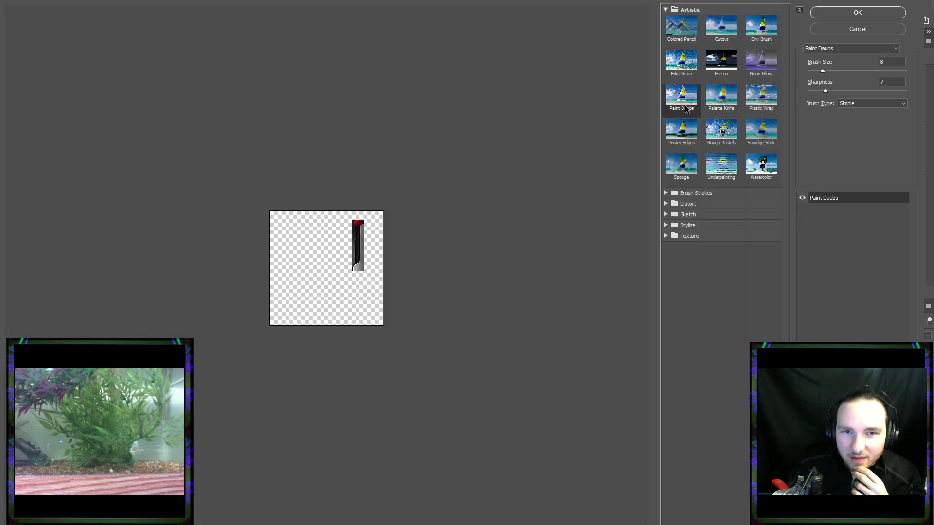
left_click(849, 14)
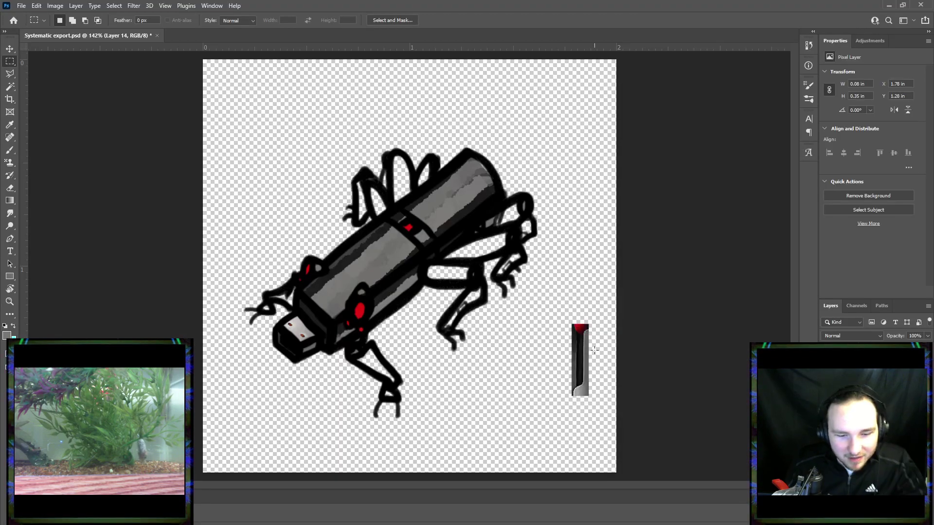
Rotate the strip to about −51° and lay it across the band around the middle of the bug's body.
key("ctrl+t")
left_click_drag(597, 312, 558, 315)
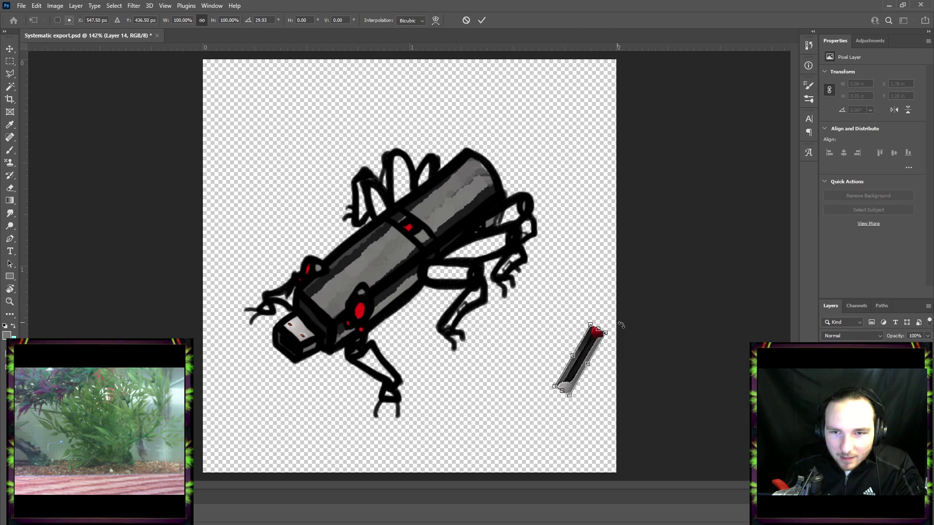
left_click_drag(579, 357, 411, 264)
left_click_drag(372, 188, 378, 193)
left_click_drag(395, 257, 402, 227)
left_click_drag(479, 237, 425, 244)
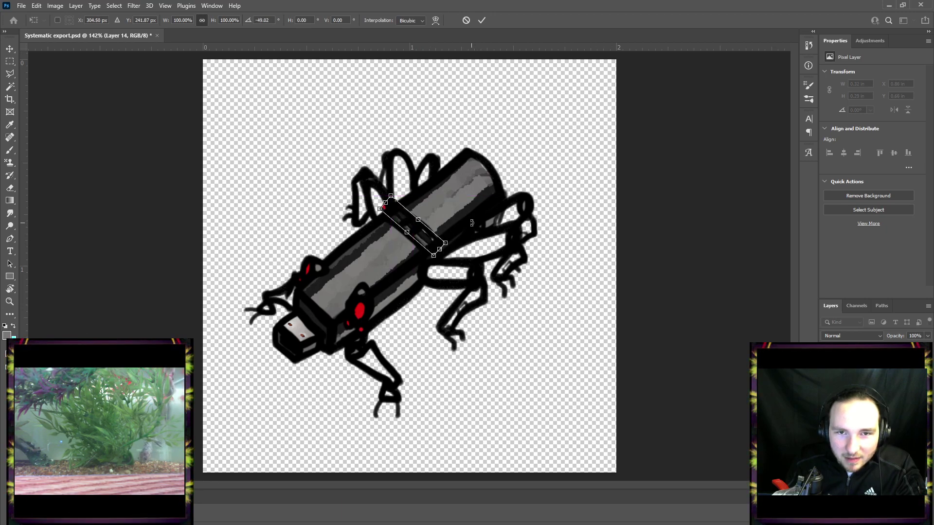
left_click_drag(472, 223, 470, 222)
Scale the strip to about 92%, adjust its angle to about −50°, and align it within the body's band.
scroll(398, 235, "up", 5)
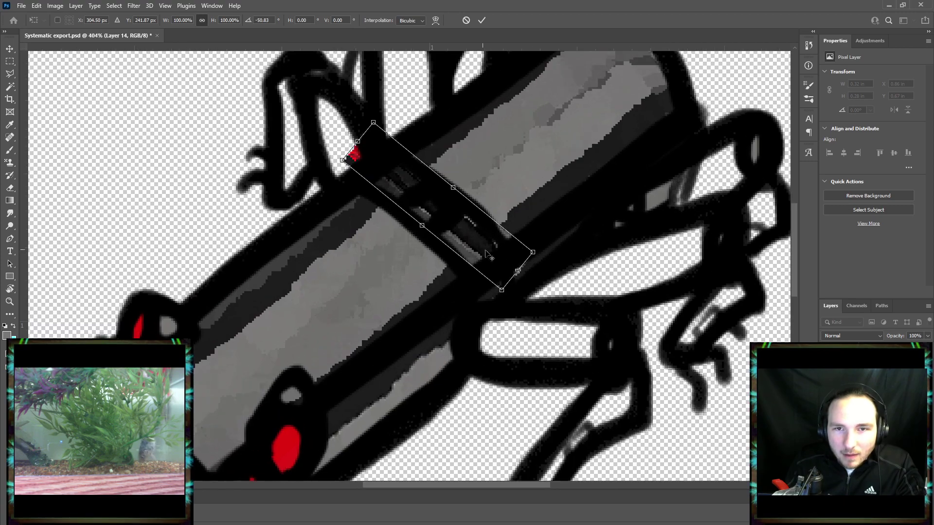
scroll(398, 235, "up", 3)
left_click_drag(501, 291, 486, 261)
left_click_drag(541, 262, 537, 269)
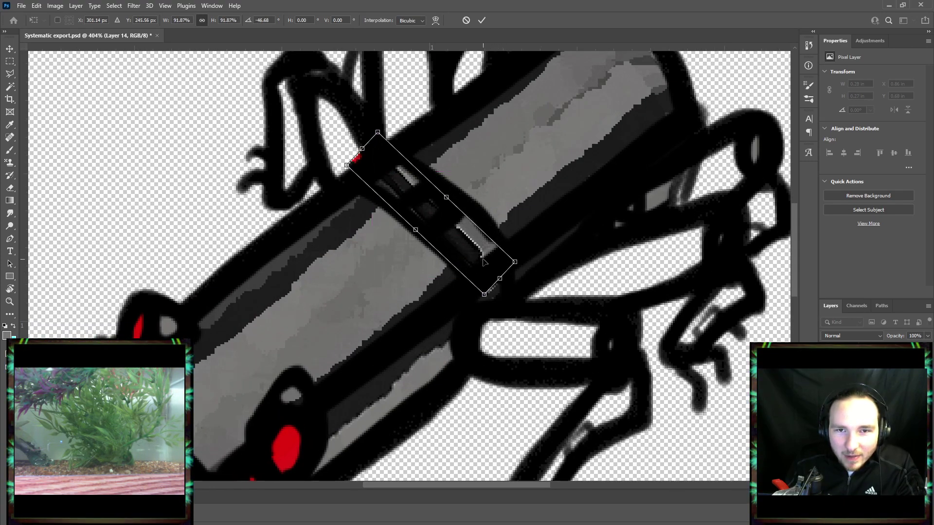
left_click_drag(478, 261, 485, 259)
left_click_drag(551, 261, 560, 252)
left_click(482, 20)
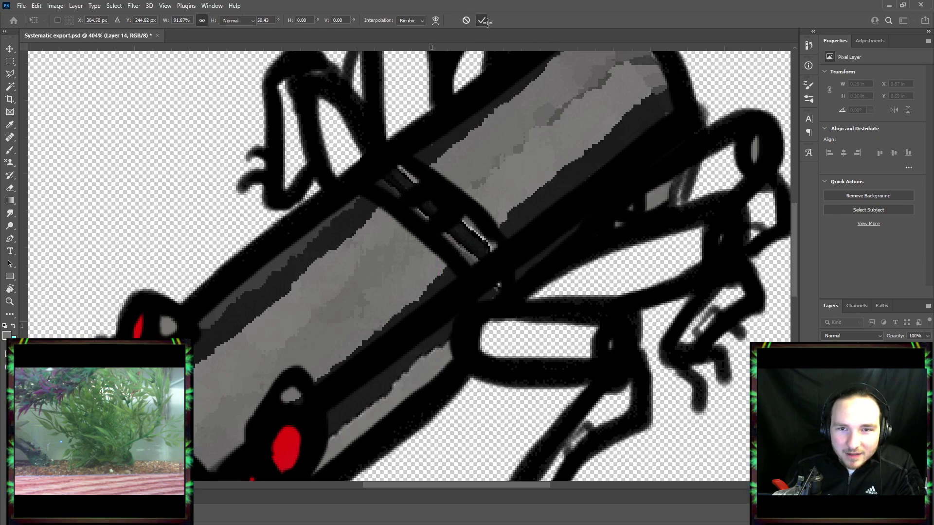
key("m")
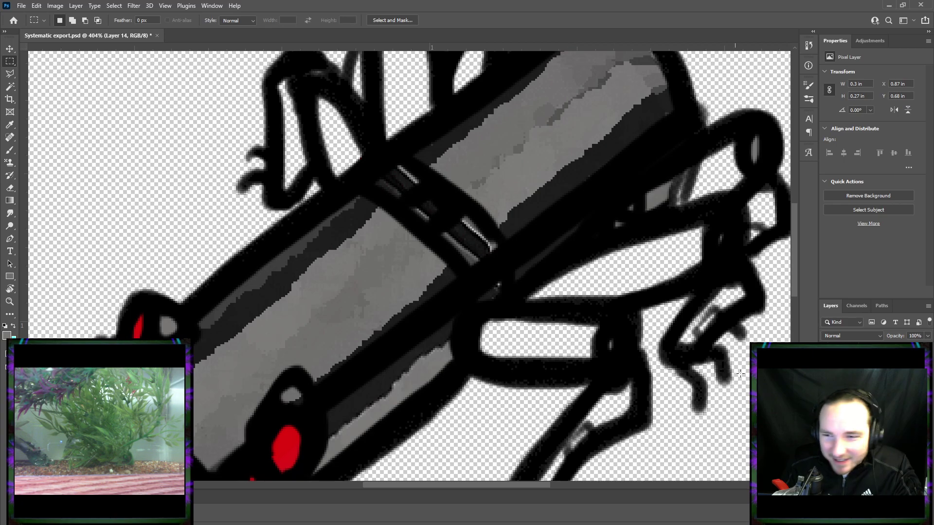
Erase the strip's overhanging ends and the part covering the band's red spot, and save the document.
left_click(10, 188)
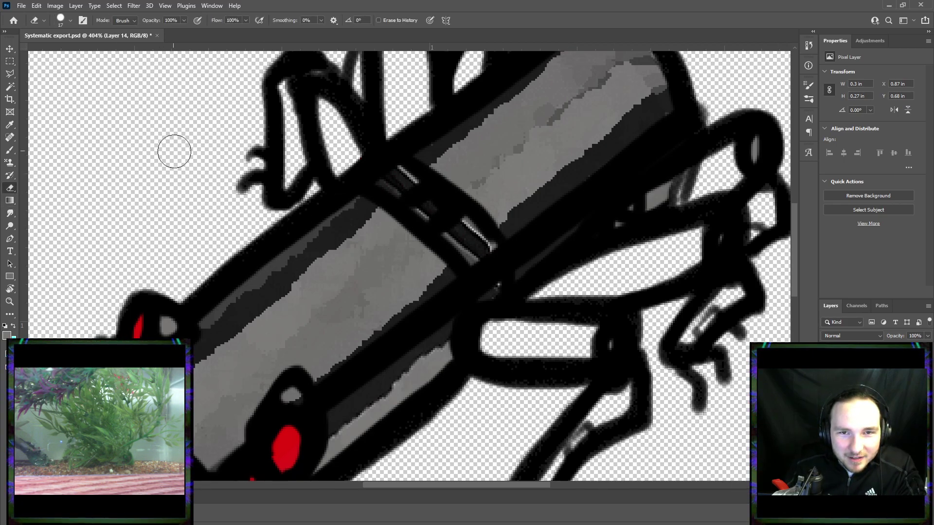
left_click_drag(513, 270, 480, 308)
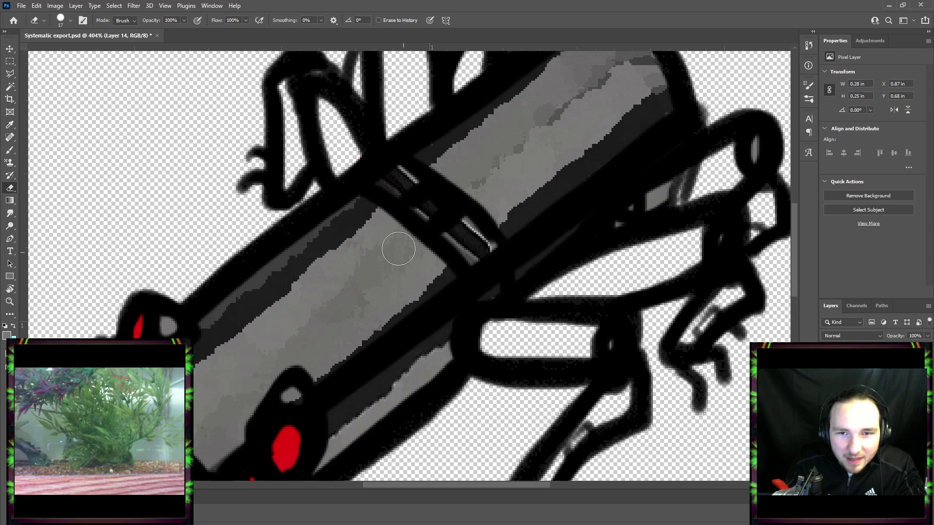
left_click_drag(380, 146, 337, 175)
left_click_drag(415, 211, 432, 203)
scroll(365, 319, "down", 5)
scroll(343, 339, "down", 3)
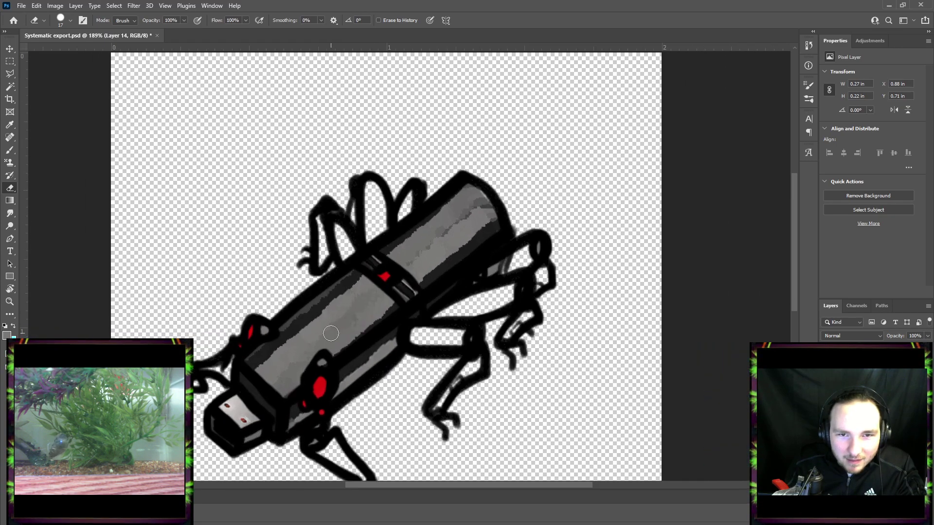
key("ctrl+s")
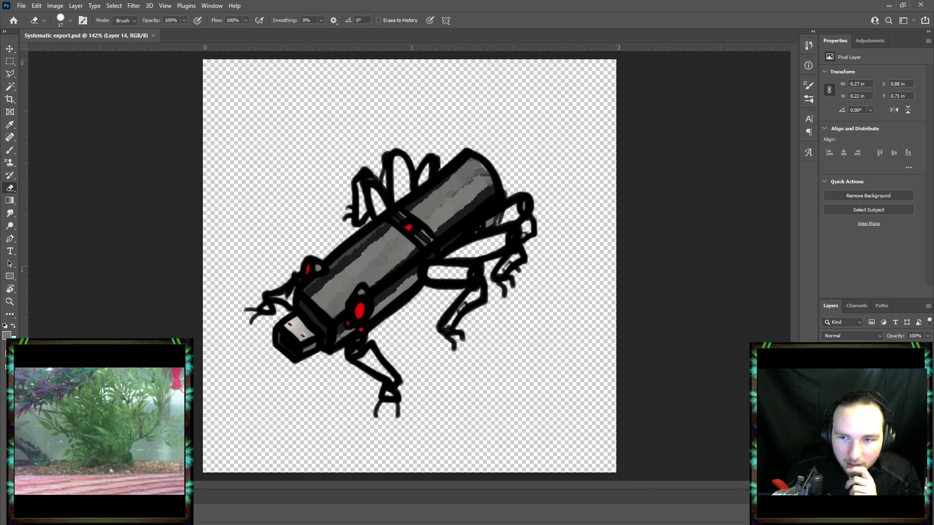
Copy a 0.19 × 0.13 in grey gradient rectangle from the flash drive's inner panel to its own layer, leaving the drive image hidden.
left_click(826, 379)
key("ctrl+shift+z")
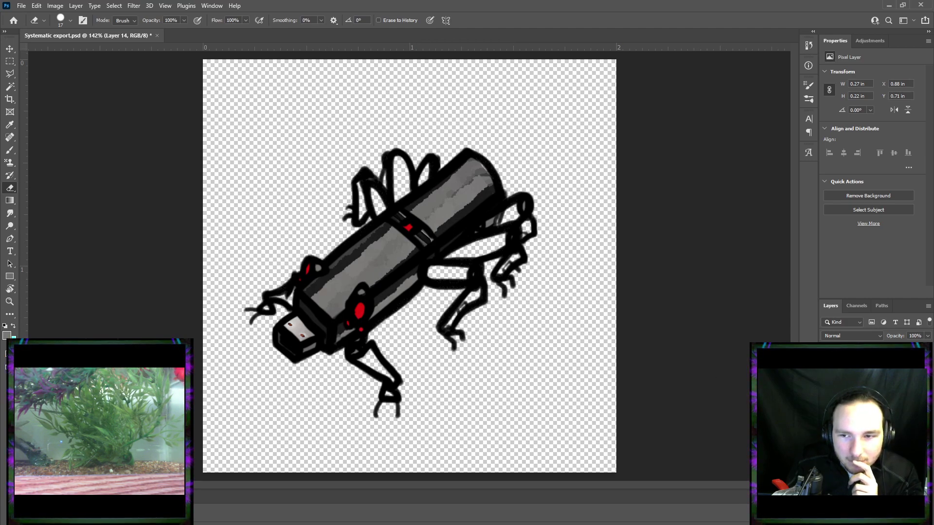
key("ctrl+z")
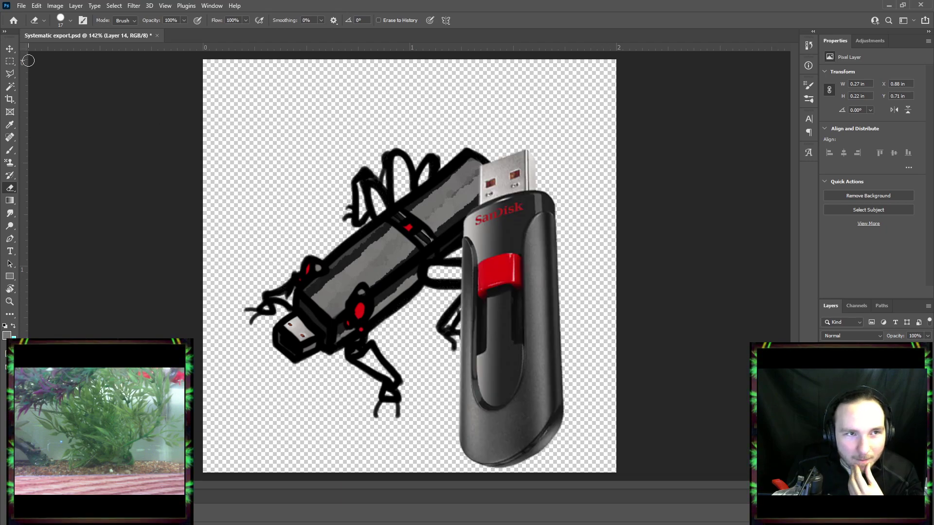
left_click(10, 61)
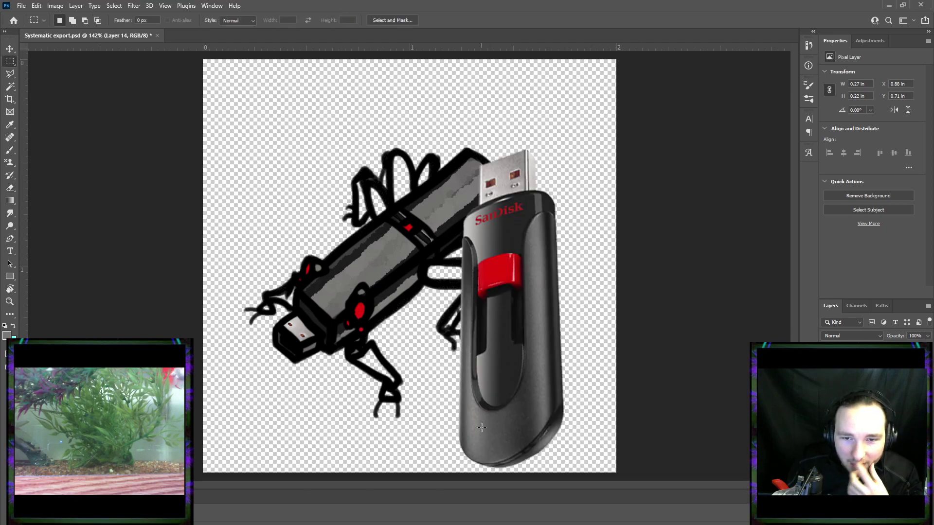
left_click_drag(488, 431, 517, 450)
left_click(518, 443)
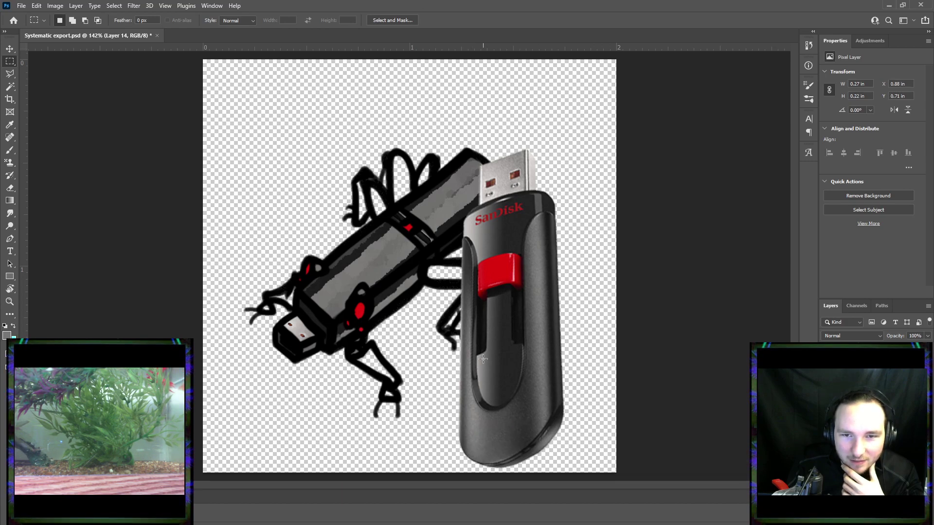
left_click_drag(478, 357, 517, 383)
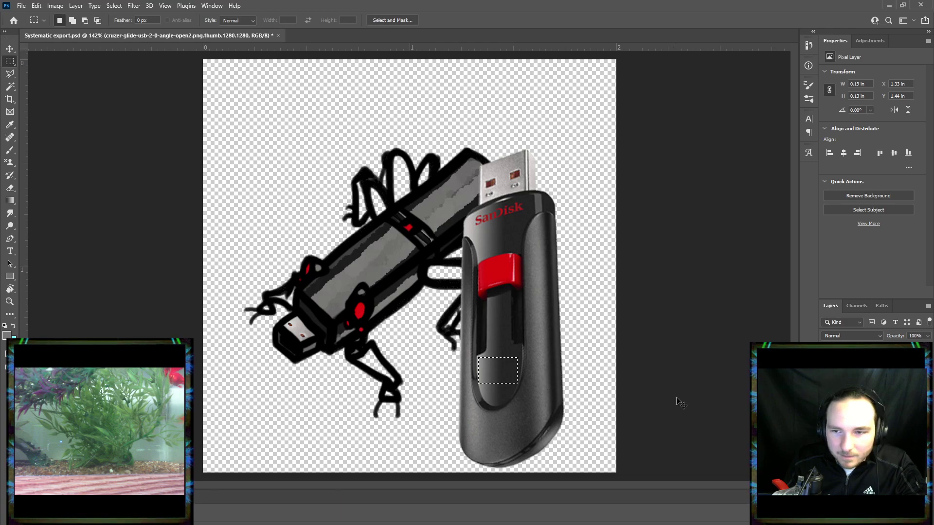
key("ctrl+j")
left_click(826, 380)
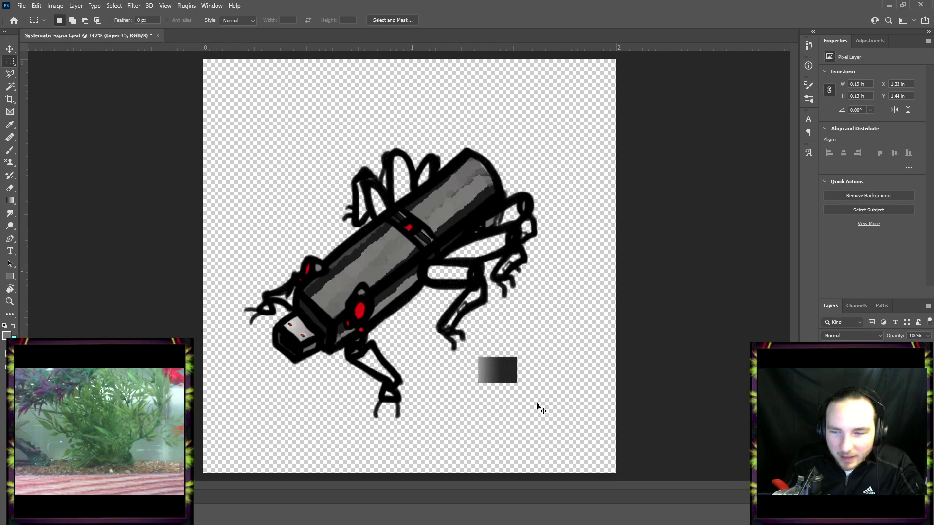
Re-paste the grey patch tilted over the near front leg, and apply the Palette Knife filter with stroke size 25, detail 3 and softness 0.
key("ctrl+x")
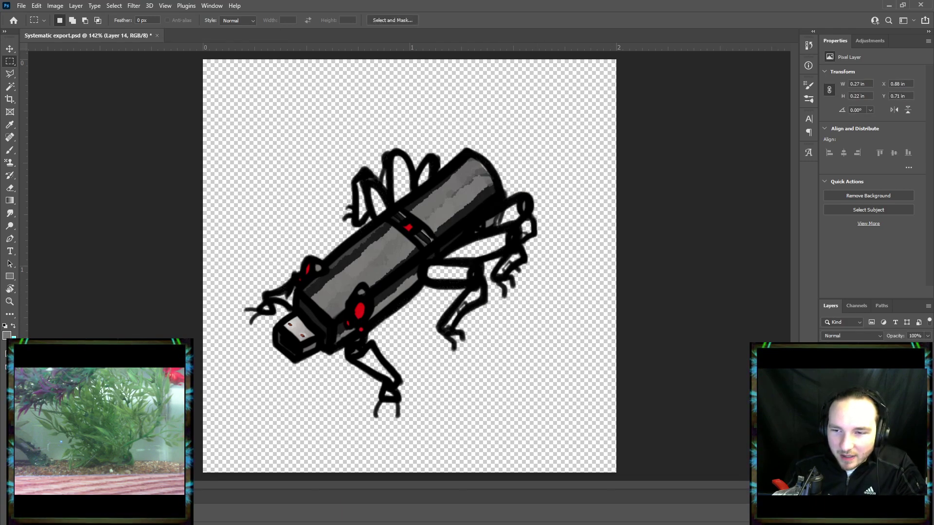
key("ctrl+v")
key("ctrl+t")
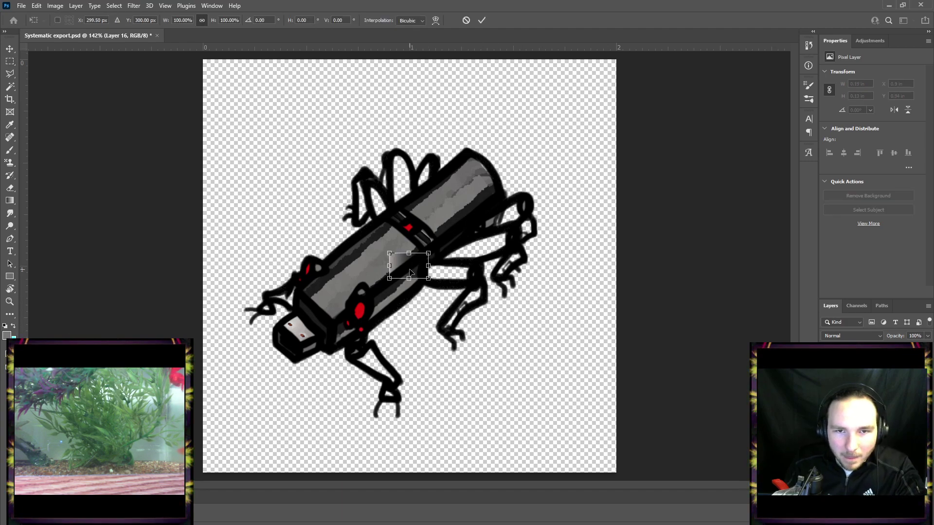
left_click_drag(415, 275, 383, 373)
left_click_drag(421, 335, 385, 368)
left_click(482, 20)
key("m")
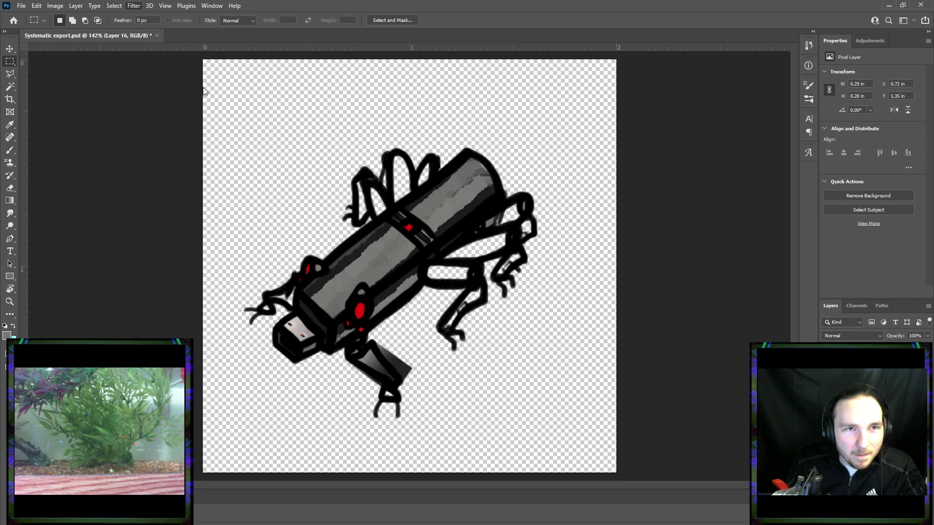
key("ctrl+alt+f")
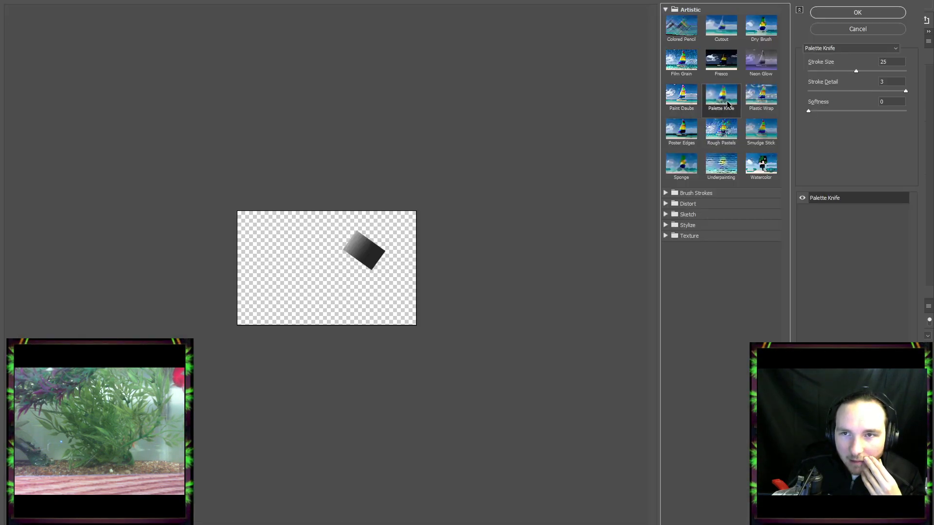
left_click(858, 12)
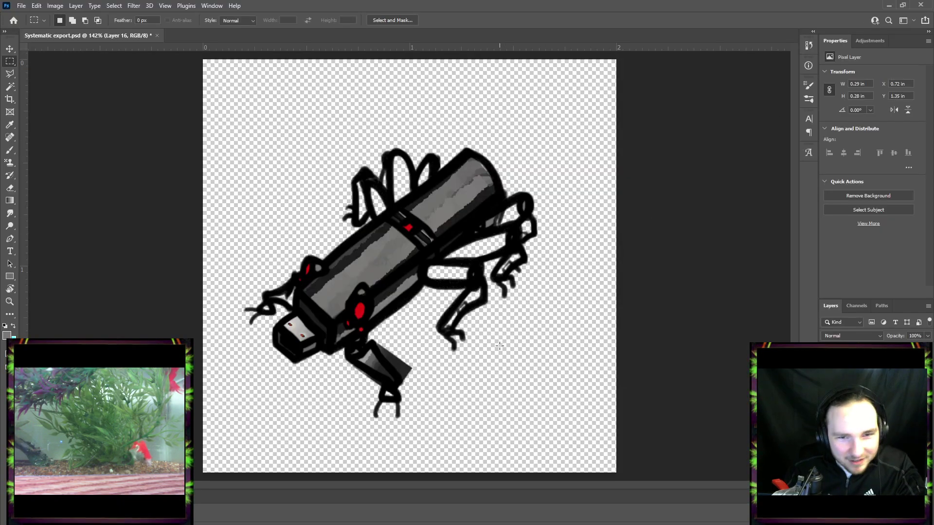
Rotate the grey patch about 97°, enlarge it to about 134%, and fit it over the near front leg.
key("ctrl+t")
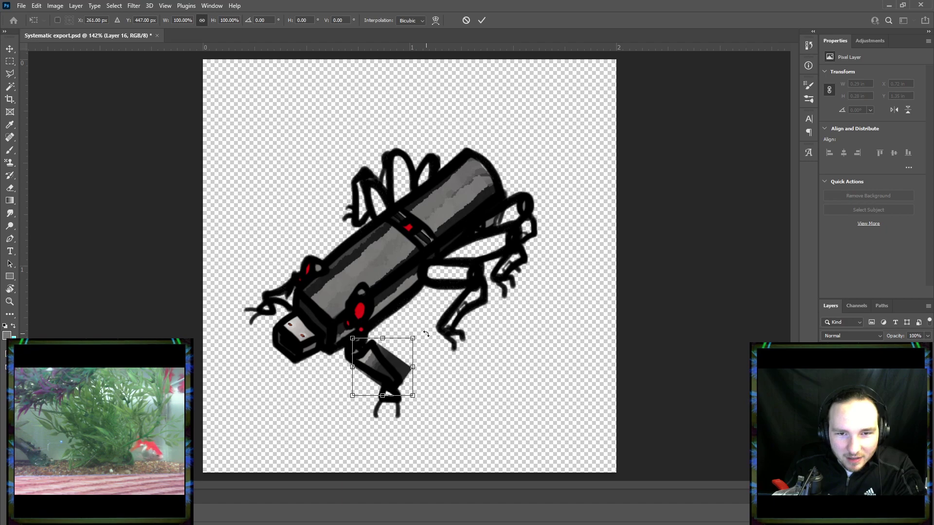
left_click_drag(438, 340, 431, 437)
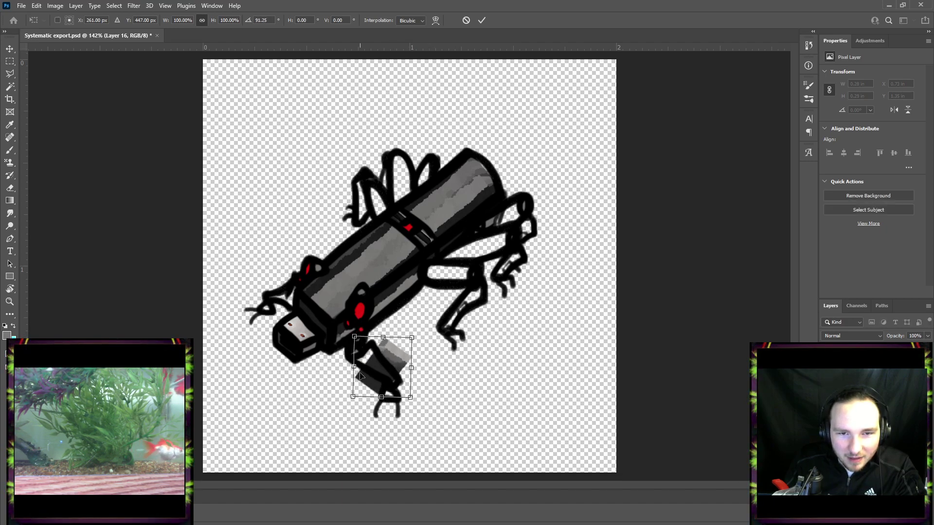
left_click_drag(379, 372, 365, 382)
left_click_drag(398, 408, 381, 387)
left_click_drag(456, 354, 458, 365)
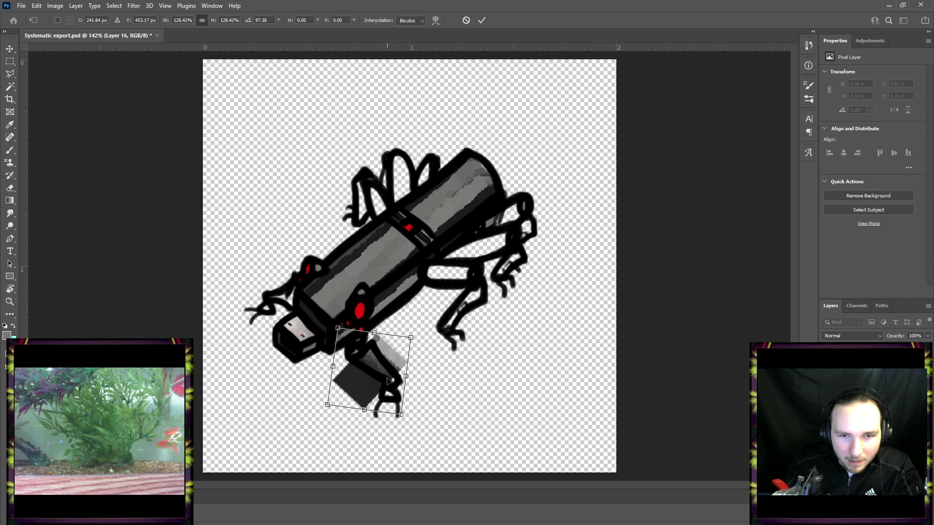
left_click_drag(384, 392, 406, 419)
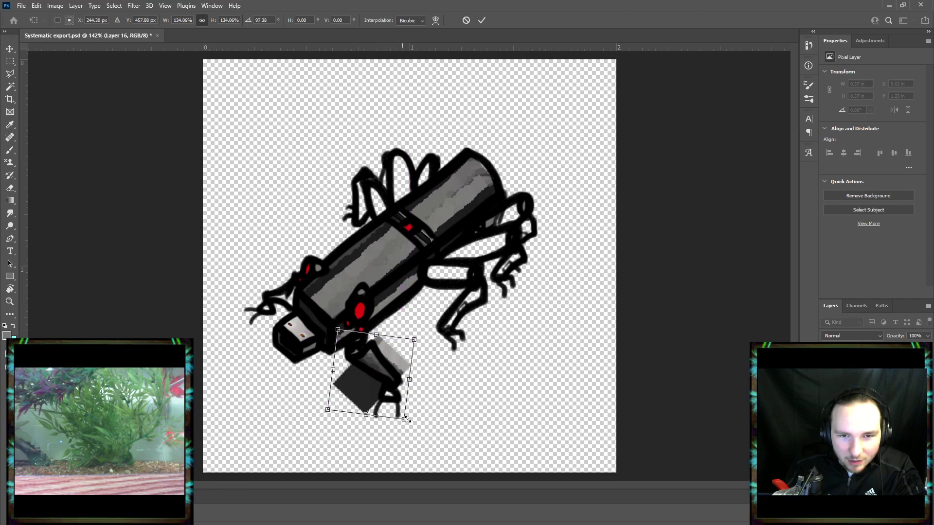
left_click(484, 22)
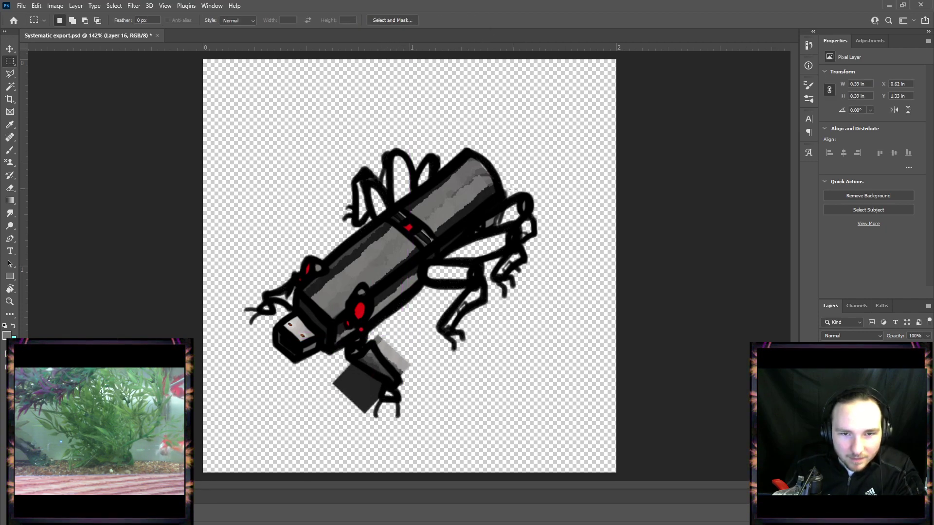
Paste another grey patch, rotate it about −62°, scale it to about 110%, and place it over the near second leg.
key("ctrl+v")
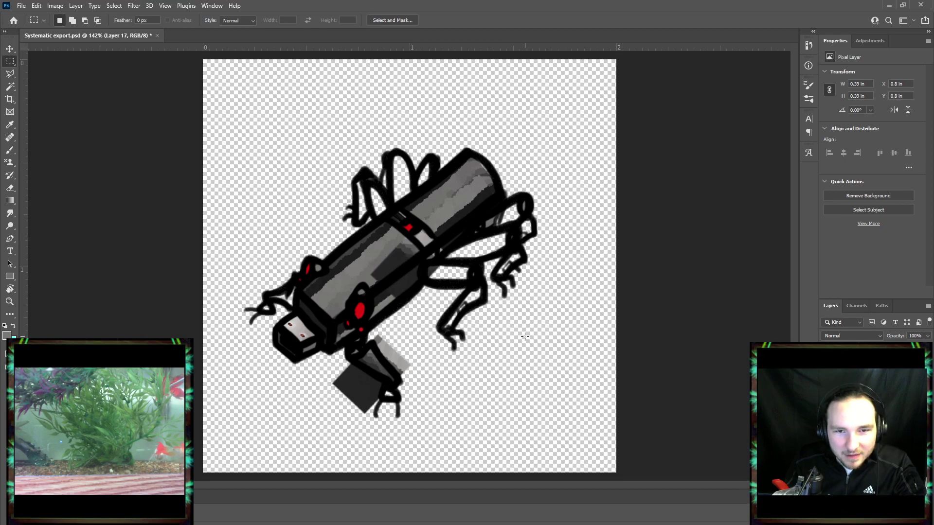
key("ctrl+t")
left_click_drag(411, 268, 476, 312)
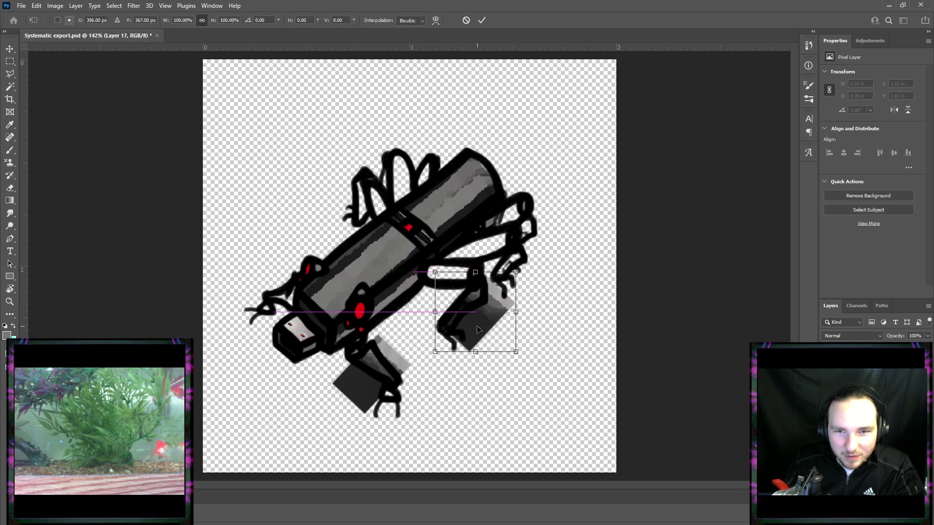
left_click_drag(525, 265, 423, 251)
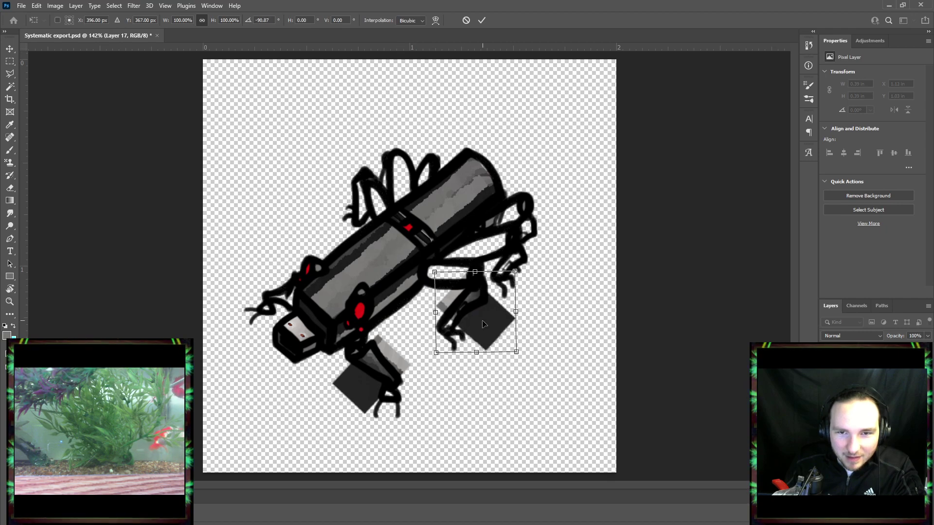
left_click_drag(487, 362, 480, 331)
left_click_drag(528, 253, 537, 295)
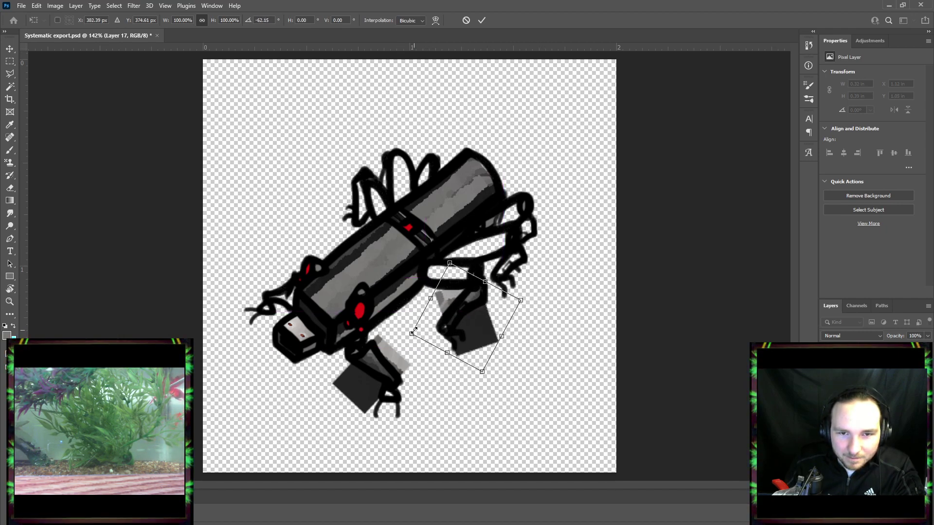
left_click_drag(414, 331, 409, 332)
left_click_drag(521, 302, 527, 300)
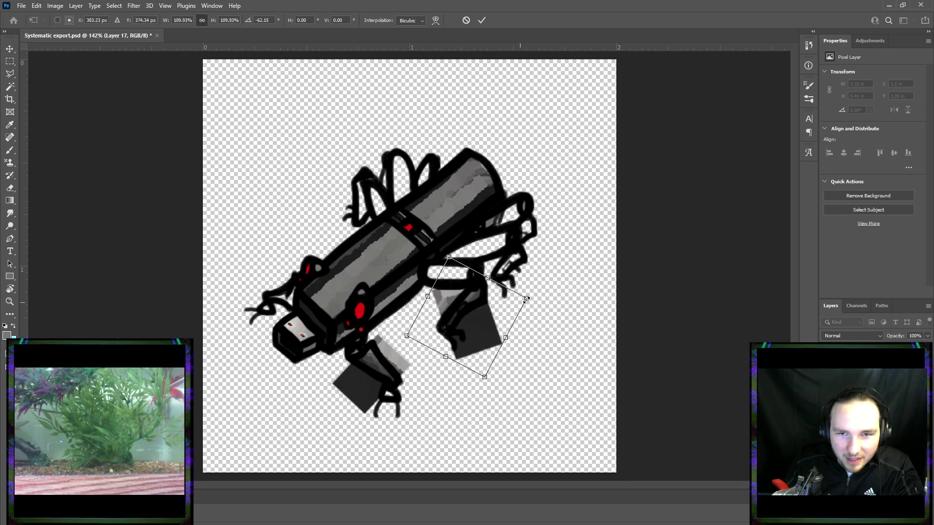
left_click(481, 21)
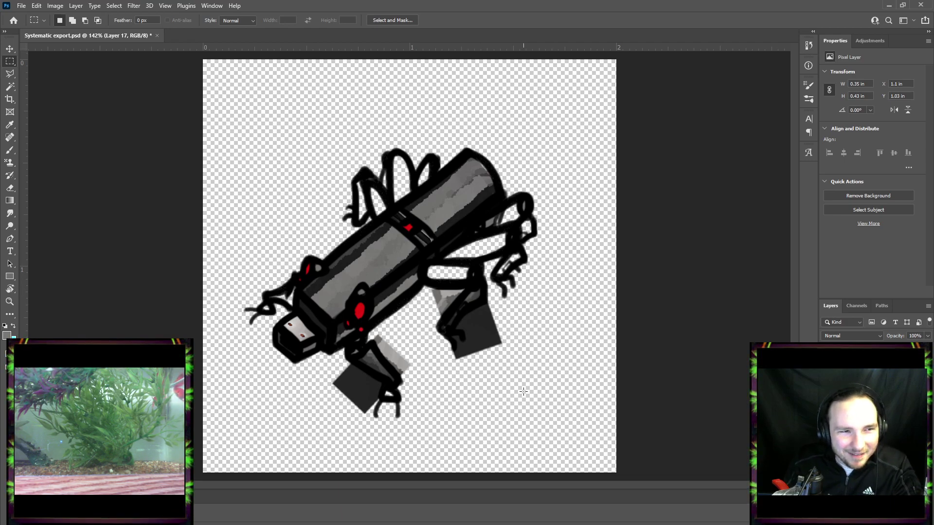
Paste another grey patch and place it unrotated over the lower part of the near third leg.
key("ctrl+v")
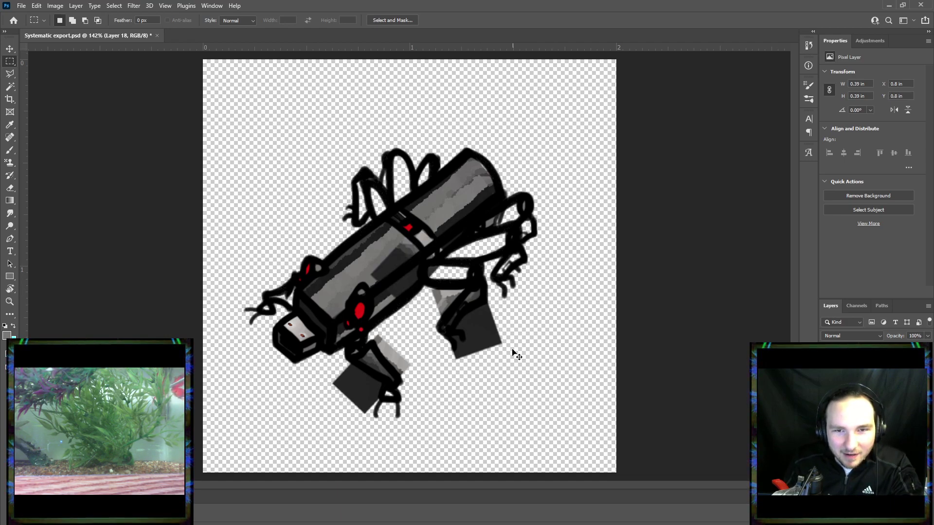
key("ctrl+t")
left_click_drag(396, 233, 505, 257)
left_click(482, 20)
key("m")
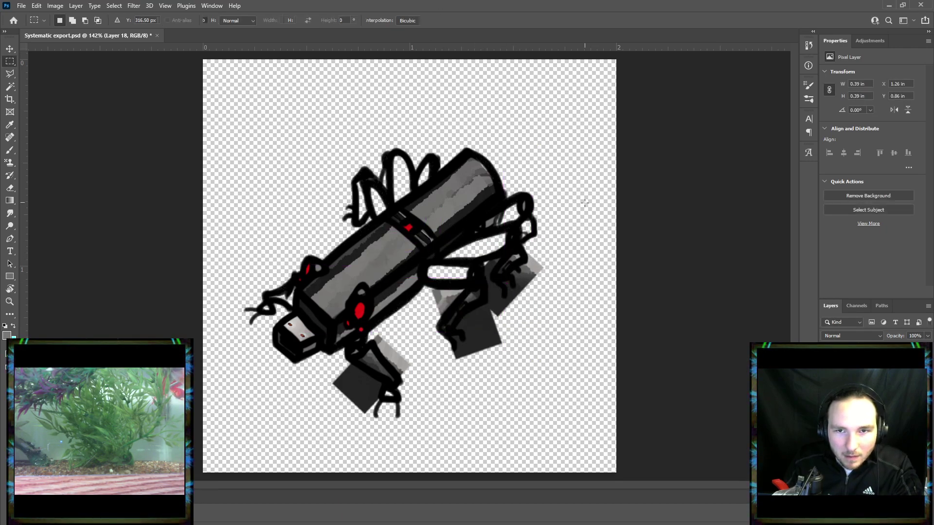
Paste another grey patch and place it unrotated over the near rearmost leg, overlapping the patch just below.
key("ctrl+v")
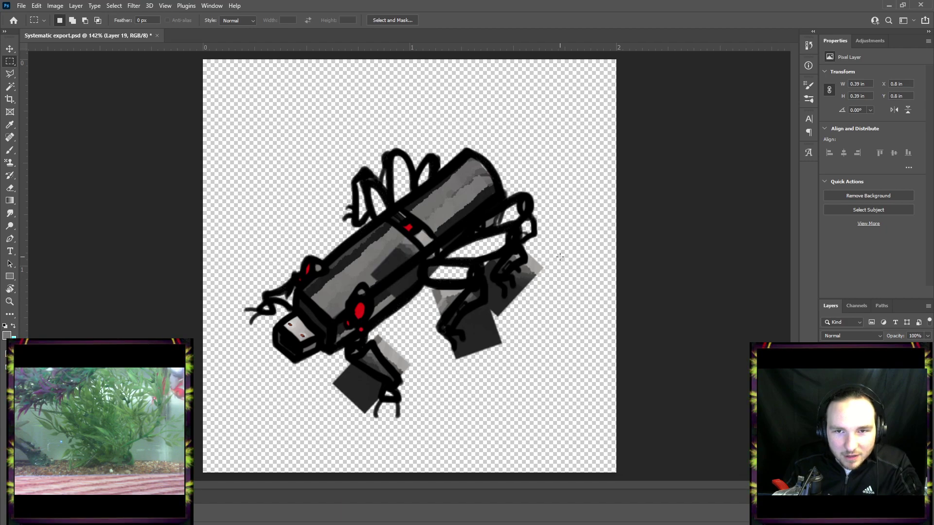
key("ctrl+t")
left_click_drag(425, 252, 531, 239)
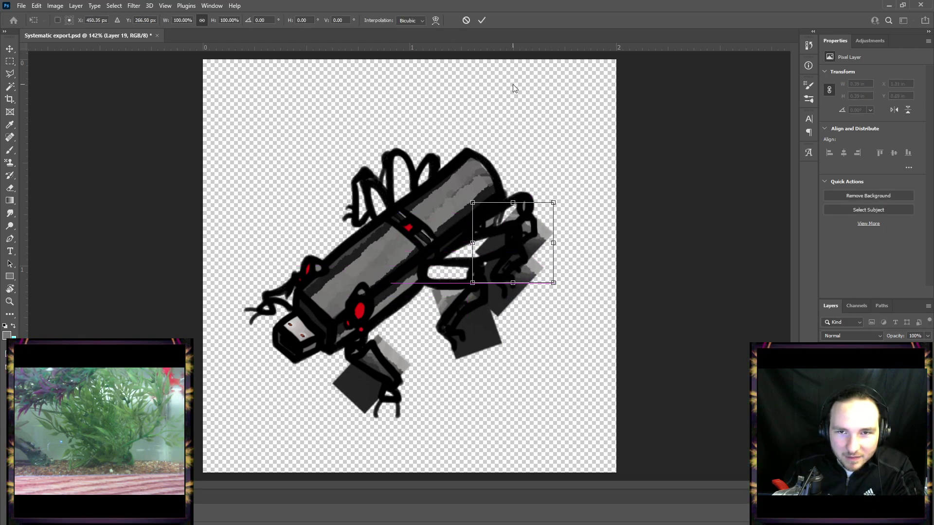
left_click(480, 21)
Paste another grey patch, rotate it about −98°, and position it over the far side's second leg.
key("ctrl+v")
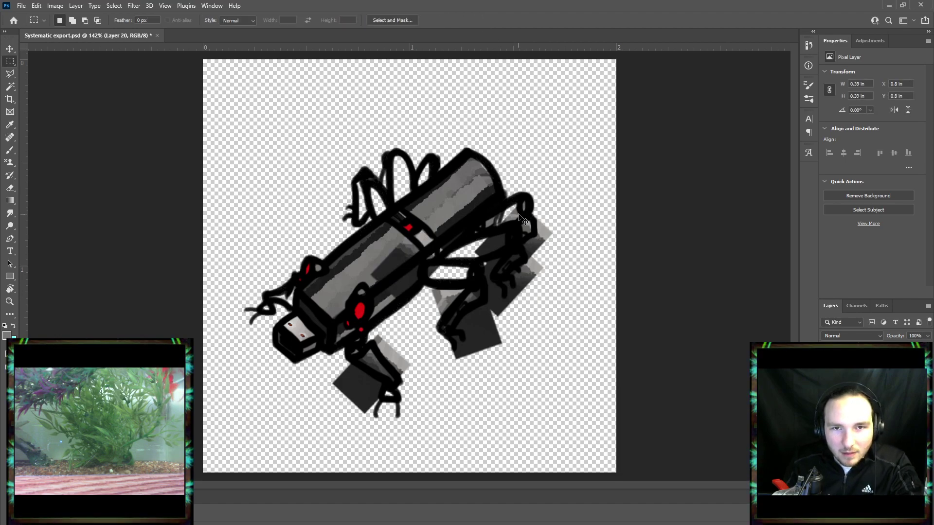
key("ctrl+t")
left_click_drag(485, 211, 331, 194)
left_click_drag(414, 276, 377, 219)
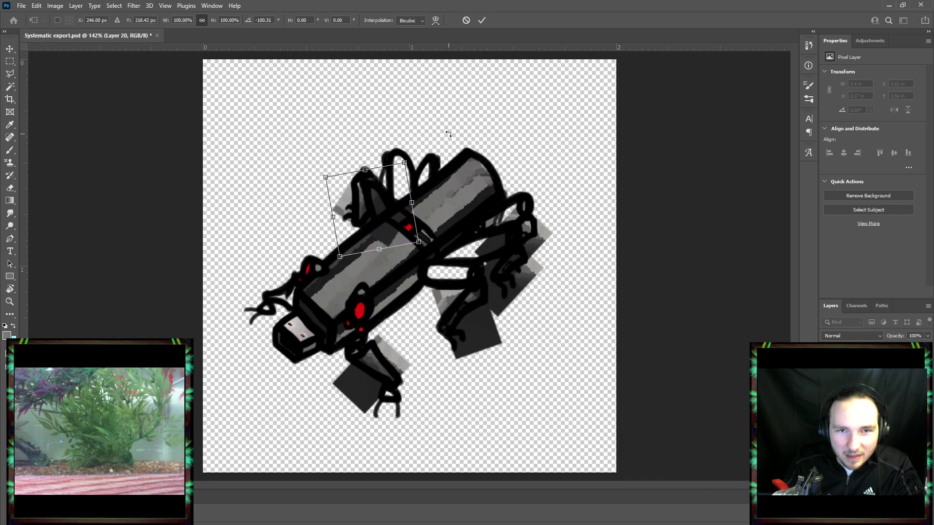
left_click_drag(450, 134, 452, 138)
left_click_drag(395, 196, 393, 195)
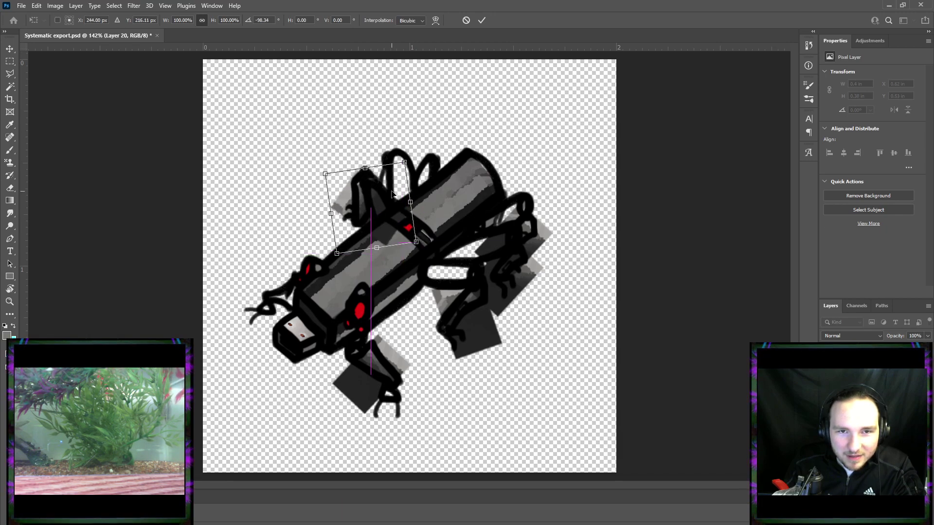
left_click(482, 20)
Paste another grey patch, rotate it about −86°, and position it over the far side's third leg.
key("ctrl+j")
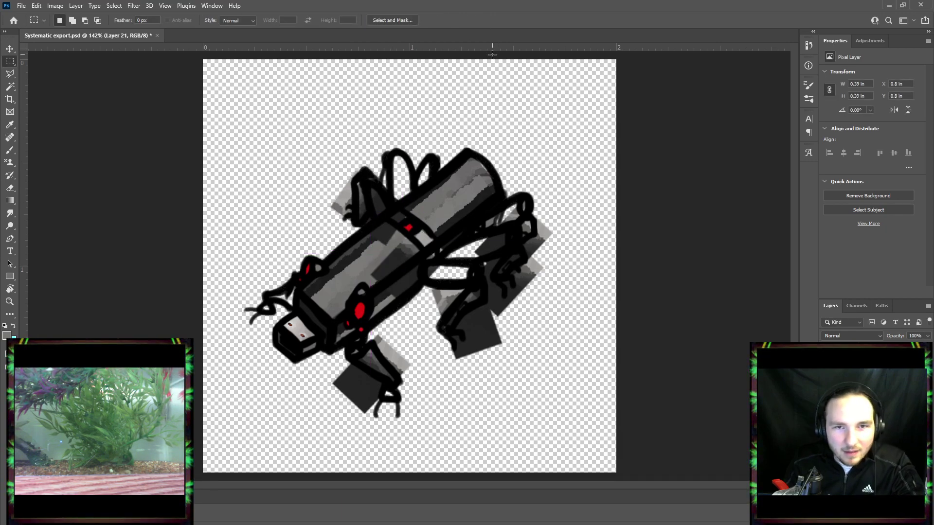
key("ctrl+t")
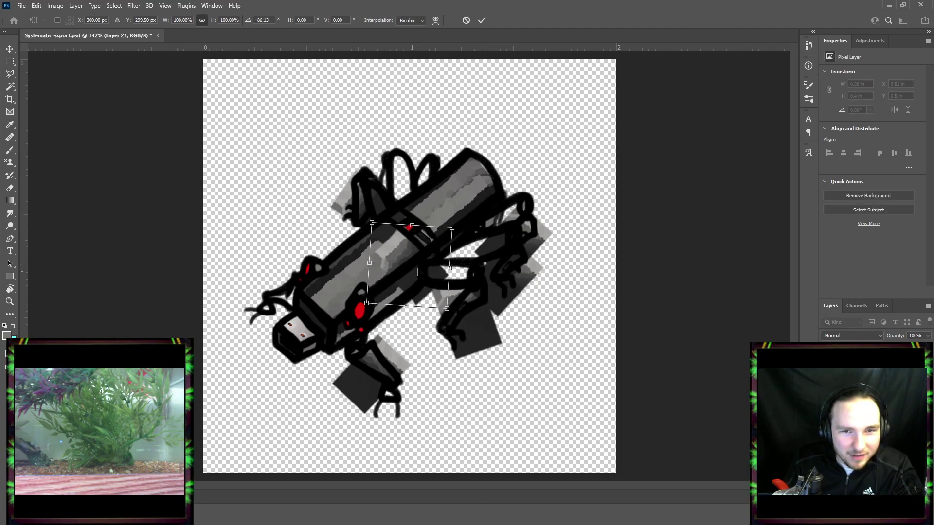
left_click_drag(420, 273, 406, 193)
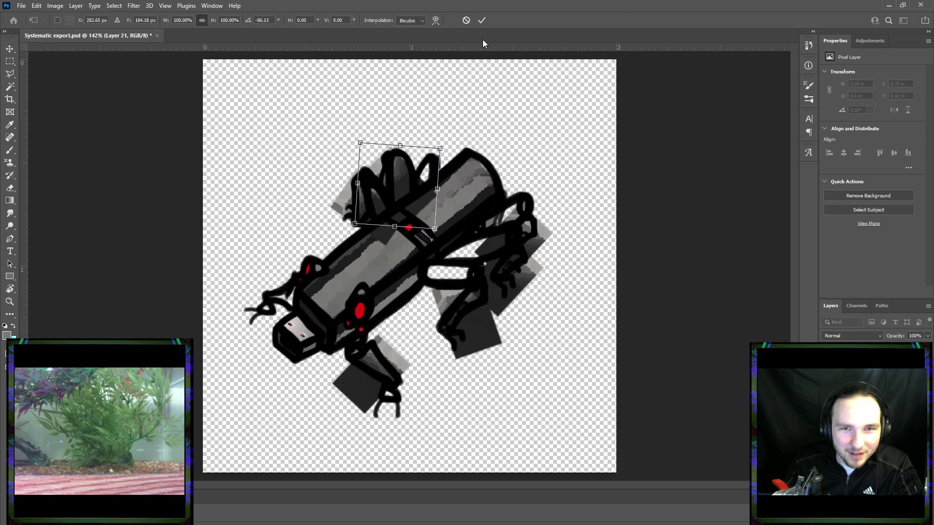
left_click(481, 20)
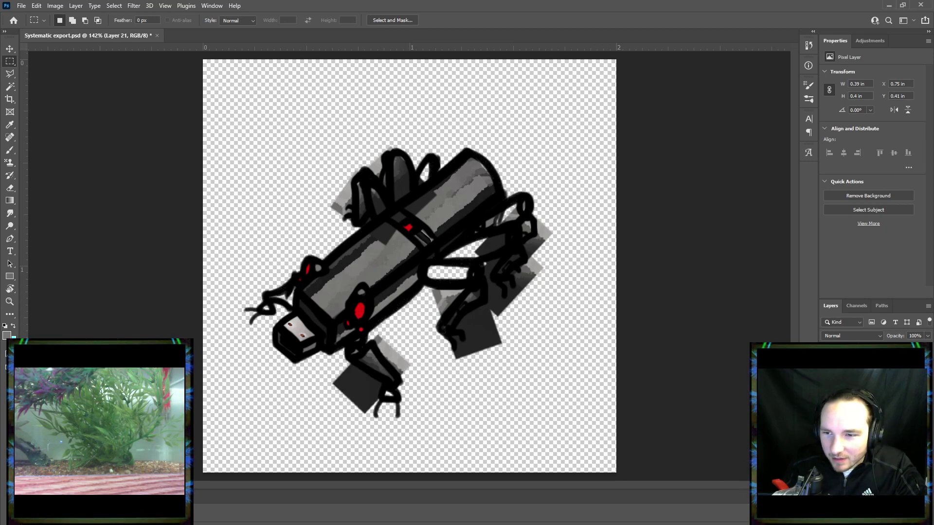
Paste another grey patch and place it unrotated over the far front leg beside the head.
key("ctrl+v")
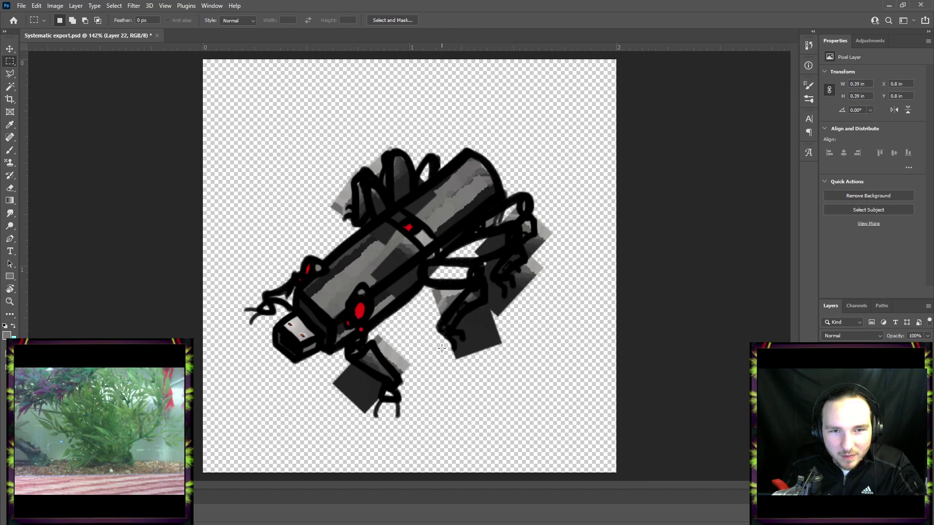
key("ctrl+t")
left_click_drag(416, 277, 286, 329)
left_click(482, 19)
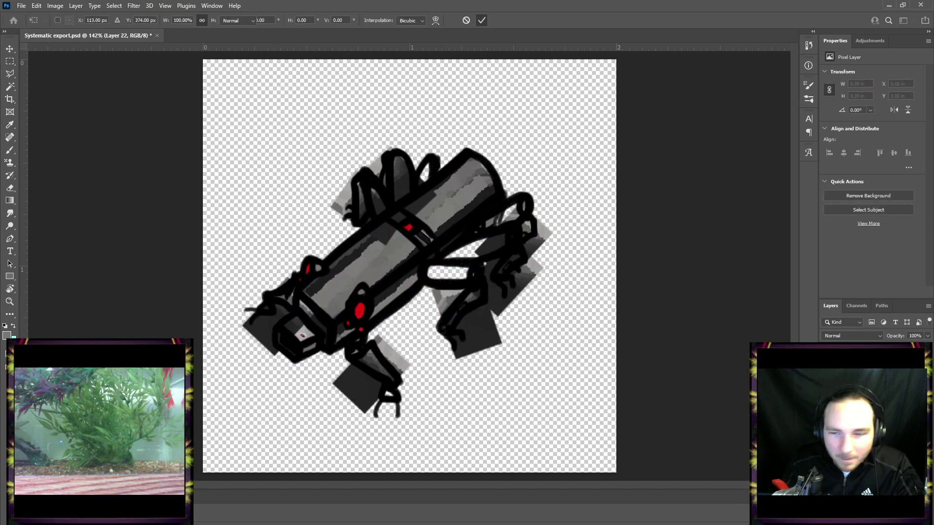
key("m")
Group the leg patch layers under the name "led text" and select the far front leg's patch layer inside.
left_click(865, 428, "shift")
left_click(825, 428)
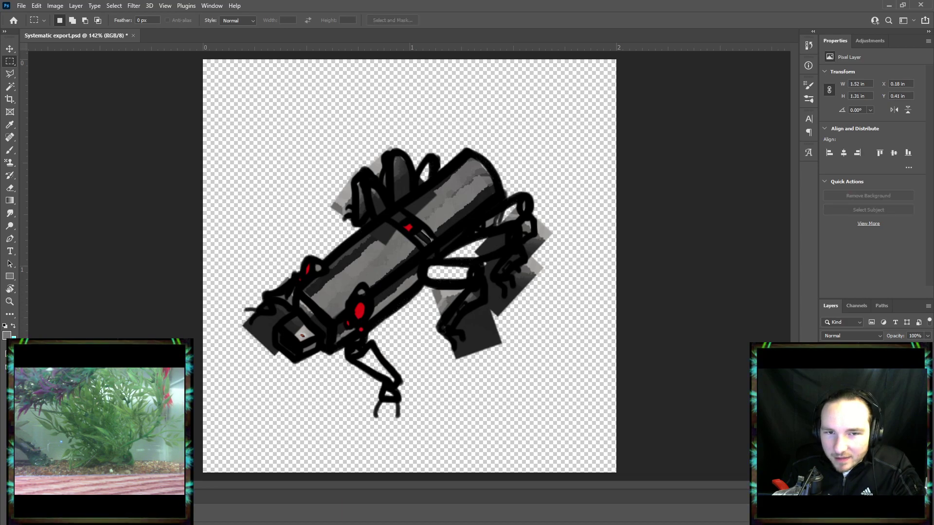
left_click(825, 428)
key("ctrl+g")
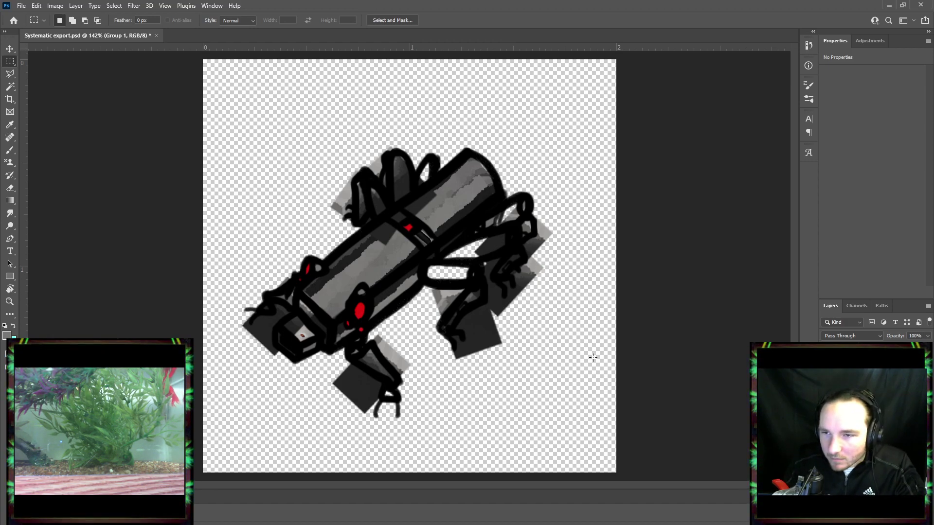
left_click(866, 418)
left_click(866, 428)
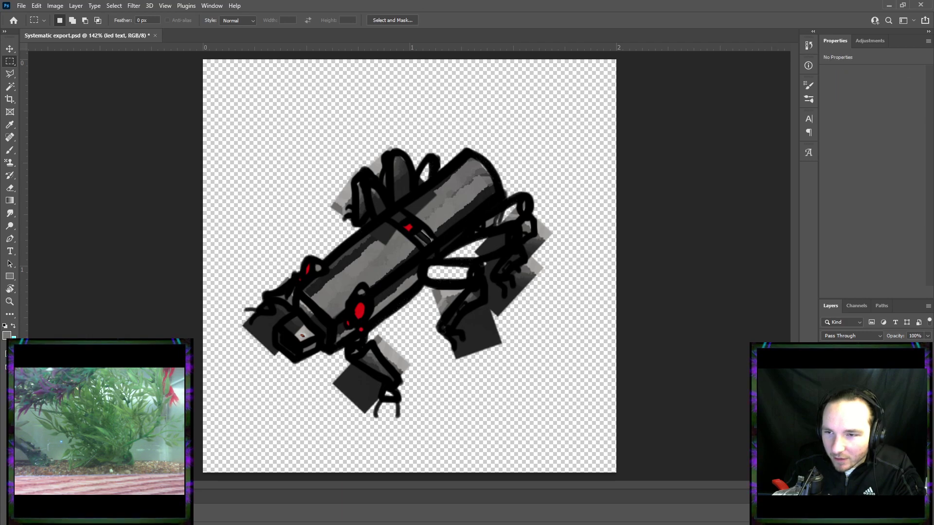
left_click(865, 428)
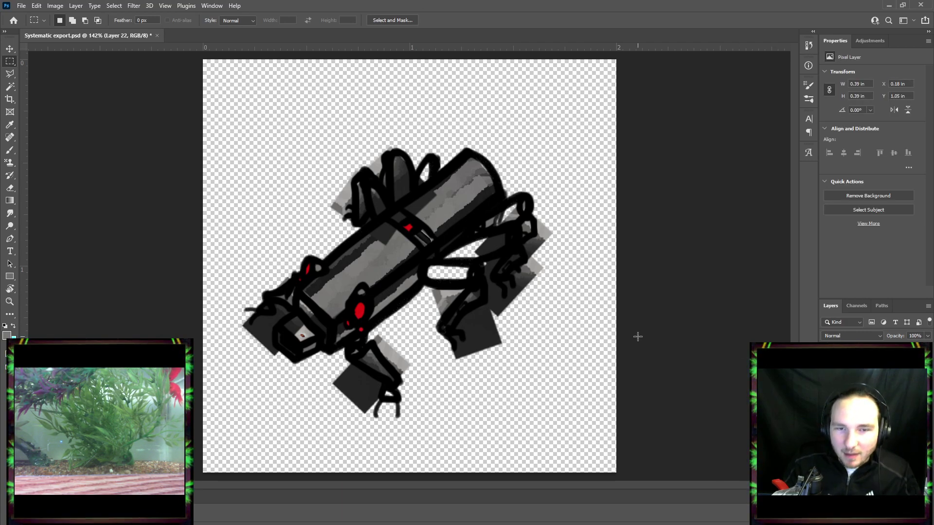
Enlarge the eraser to 89 px and erase the patch areas overhanging the far front leg and the head.
key("ctrl+shift+z")
key("ctrl+z")
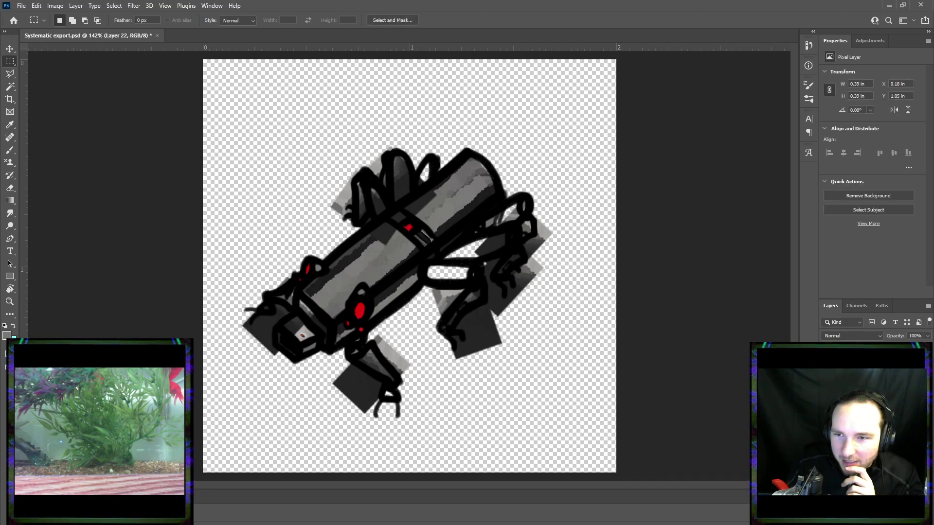
left_click(10, 189)
key("bracketright")
key("bracketright")
key("bracketright")
key("bracketright")
key("bracketright")
key("bracketright")
key("bracketright")
key("bracketright")
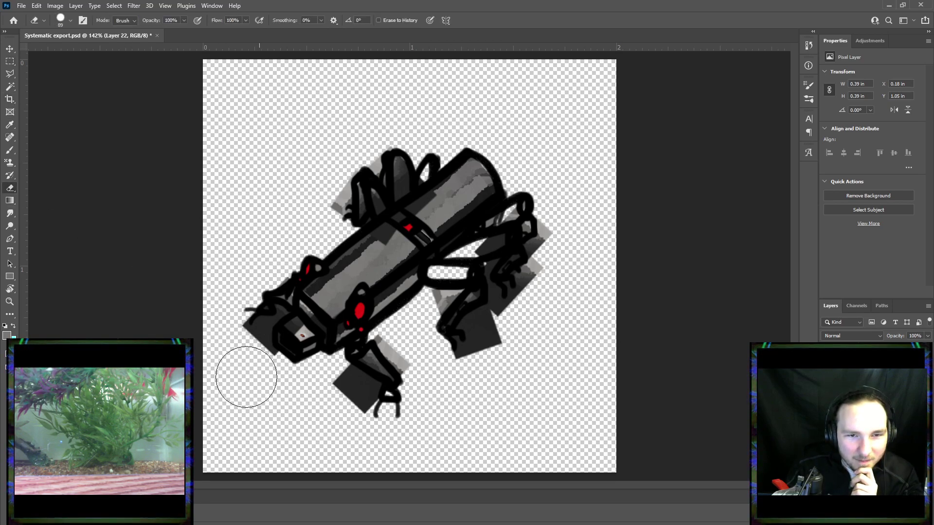
mouse_move(247, 349)
left_mouse_down()
mouse_move(289, 347)
mouse_move(266, 333)
left_mouse_up()
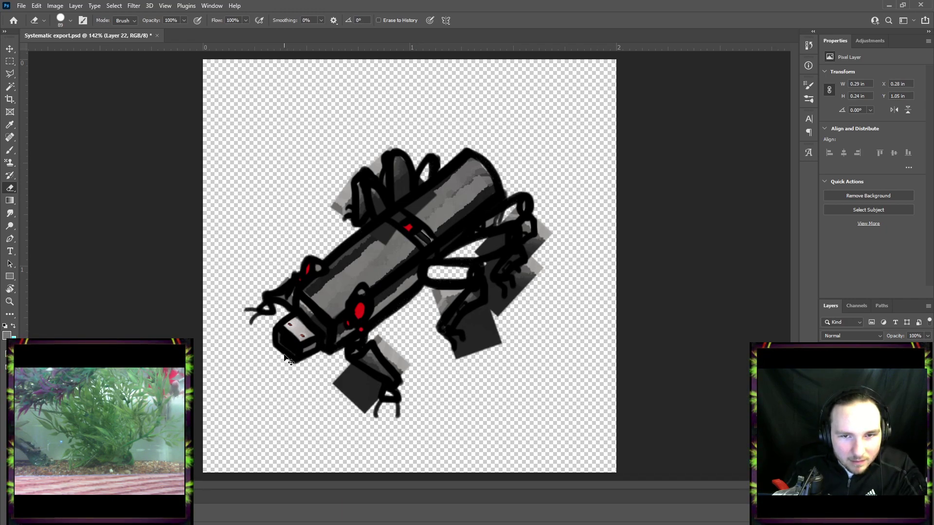
Undo the last erasures and trim the patch again around the far front leg and the USB plug.
key("ctrl+z")
key("ctrl+z")
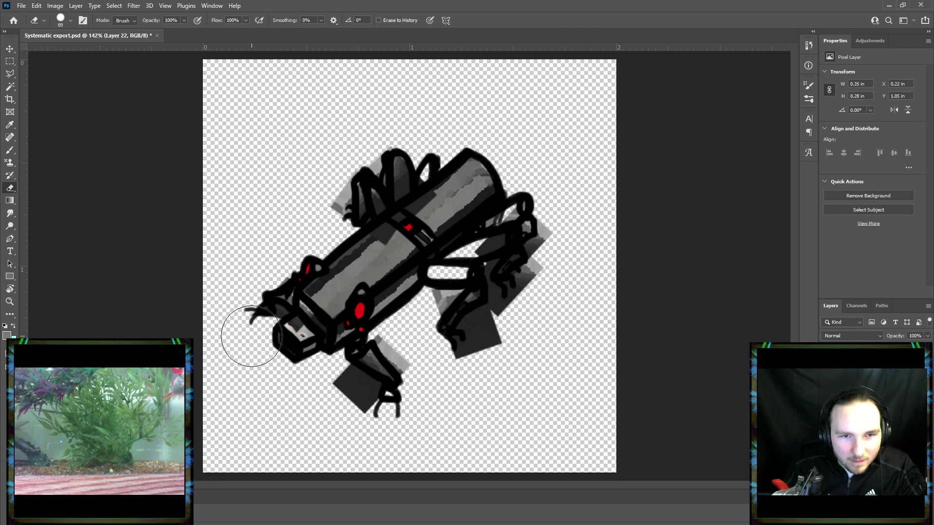
mouse_move(292, 351)
left_mouse_down()
mouse_move(241, 338)
mouse_move(216, 297)
mouse_move(274, 256)
mouse_move(336, 273)
mouse_move(331, 306)
mouse_move(284, 350)
left_mouse_up()
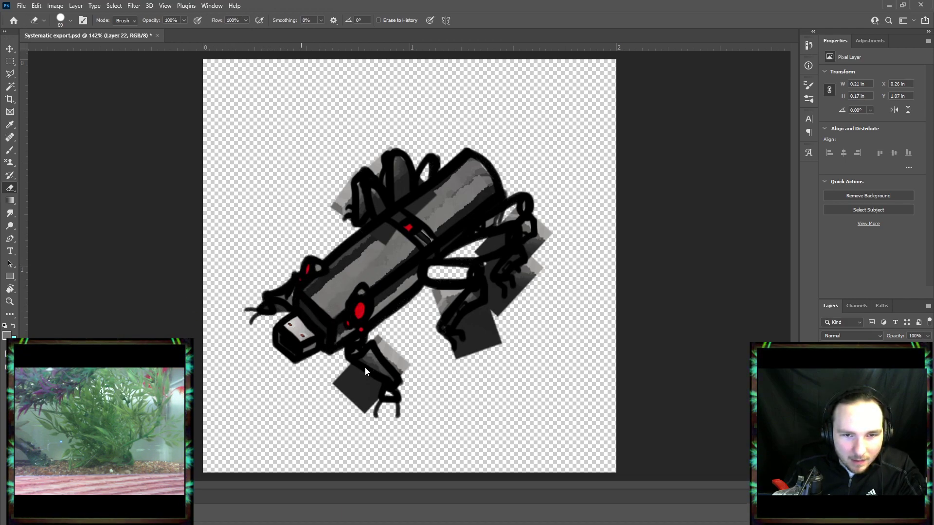
Resize the eraser to 64 px and trim the grey patch around the tall third far-side leg, undoing one stray stroke.
left_click_drag(365, 368, 351, 367)
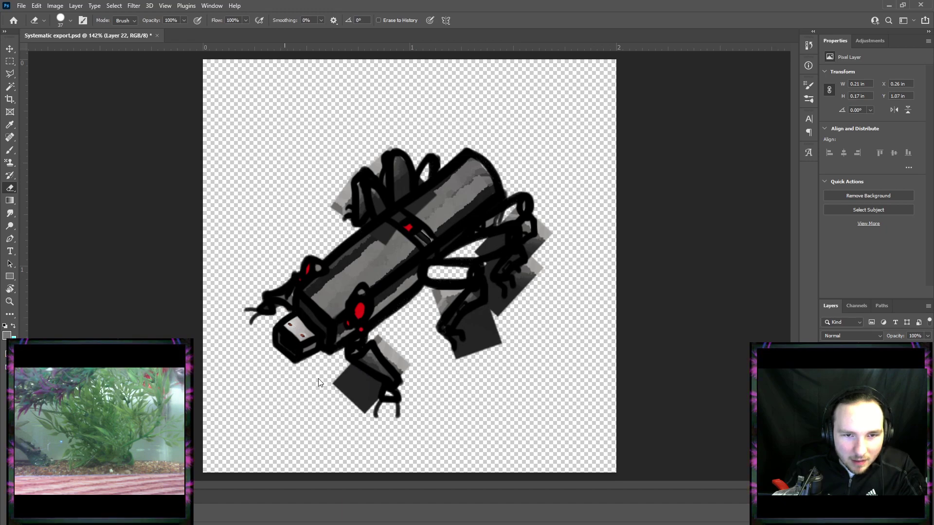
key("bracketleft")
key("bracketleft")
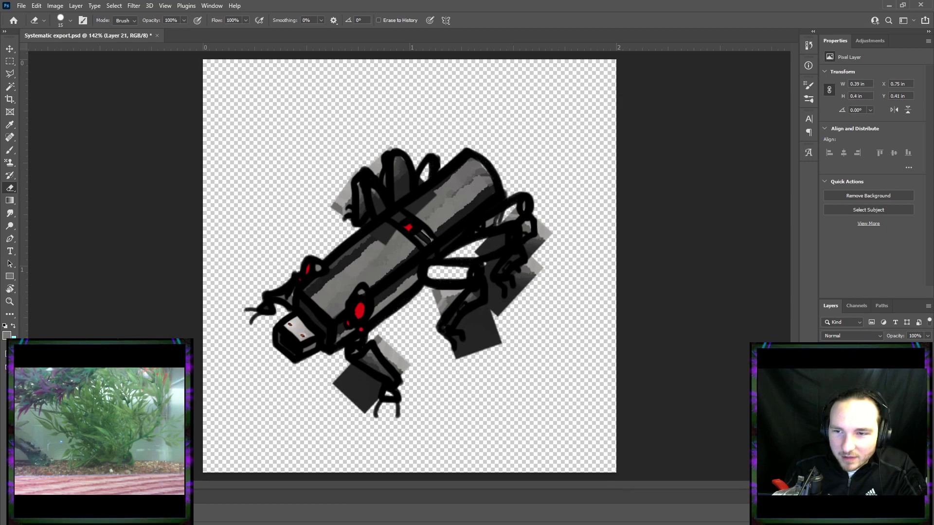
left_click(510, 232)
mouse_move(428, 214)
left_mouse_down()
mouse_move(442, 209)
mouse_move(407, 227)
left_mouse_up()
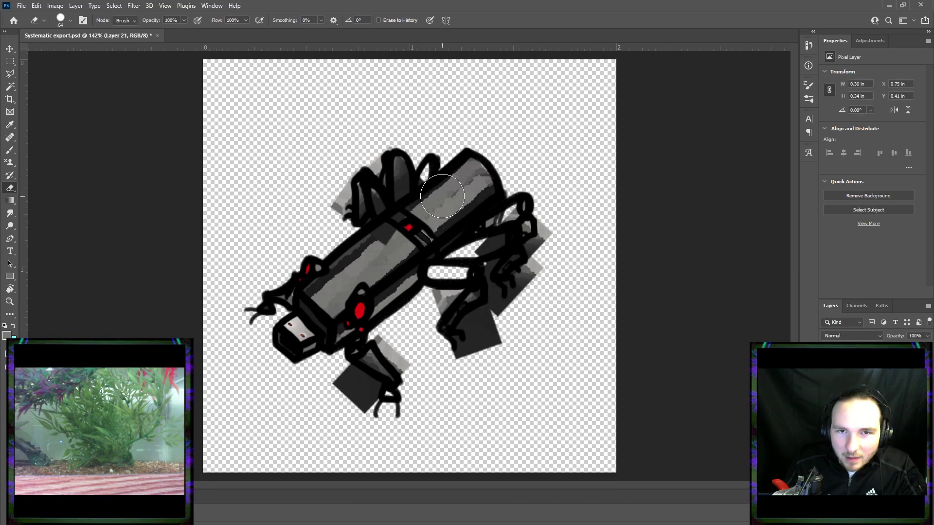
left_click_drag(442, 196, 435, 179)
mouse_move(363, 151)
left_mouse_down()
mouse_move(360, 197)
mouse_move(375, 220)
left_mouse_up()
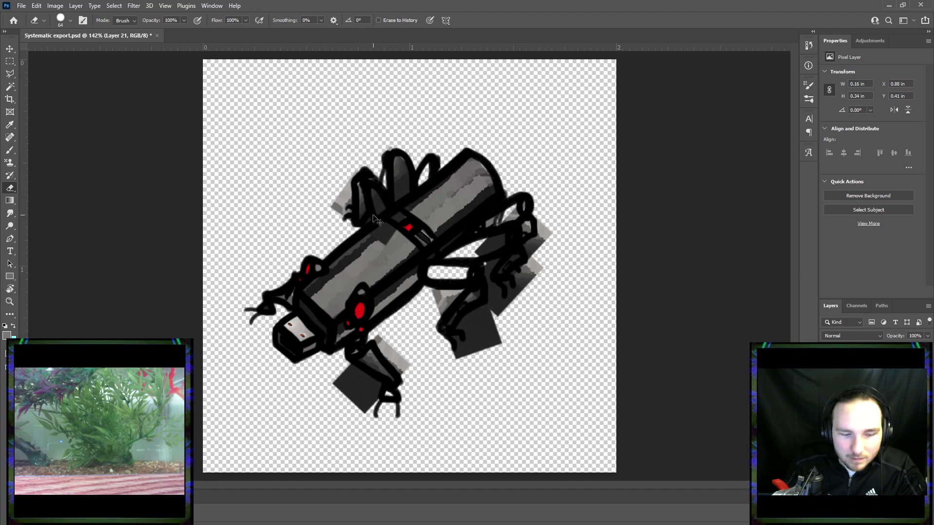
key("ctrl+z")
mouse_move(369, 149)
left_mouse_down()
mouse_move(358, 165)
mouse_move(379, 131)
mouse_move(400, 125)
mouse_move(440, 135)
left_mouse_up()
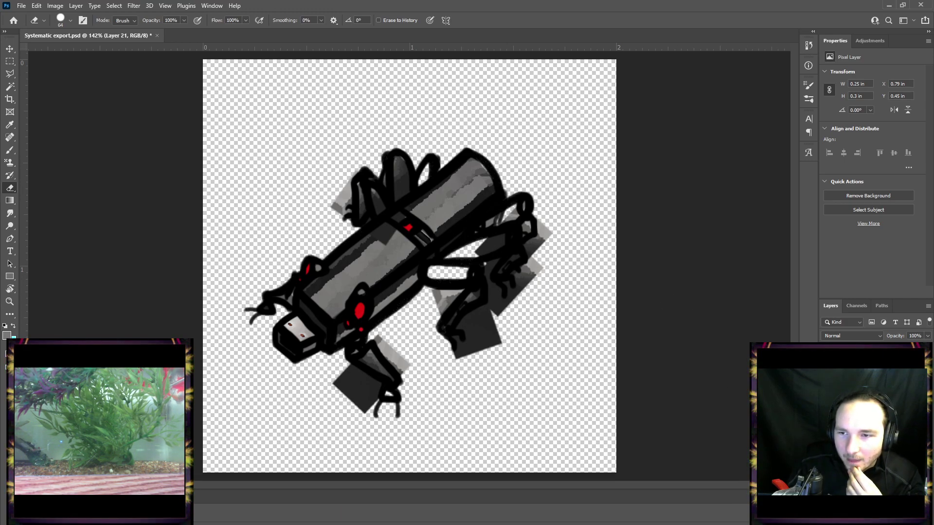
Select the patch layer of the second far-side leg and erase the areas overhanging the leg and the body's middle seam.
left_click(825, 418)
key("ctrl+z")
left_click(856, 419)
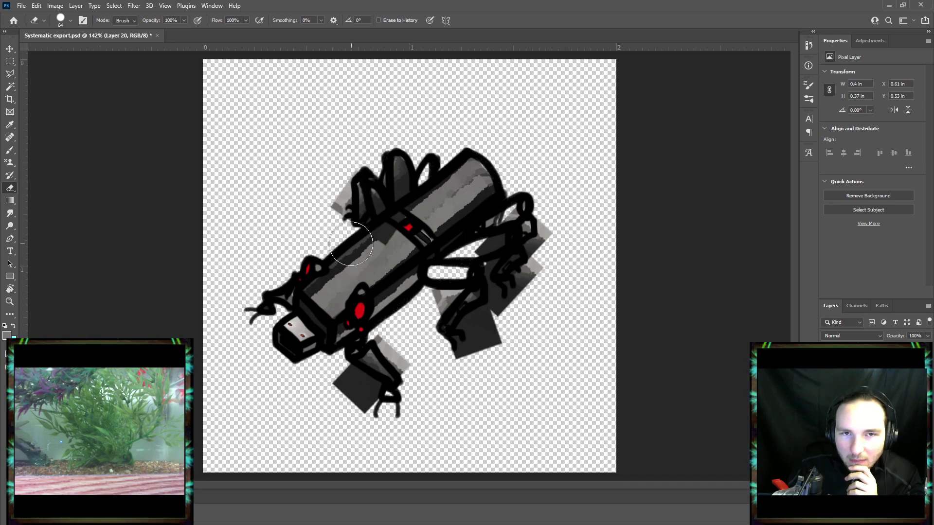
mouse_move(329, 210)
left_mouse_down()
mouse_move(349, 150)
mouse_move(358, 156)
left_mouse_up()
mouse_move(376, 242)
left_mouse_down()
mouse_move(393, 243)
mouse_move(421, 220)
mouse_move(407, 228)
left_mouse_up()
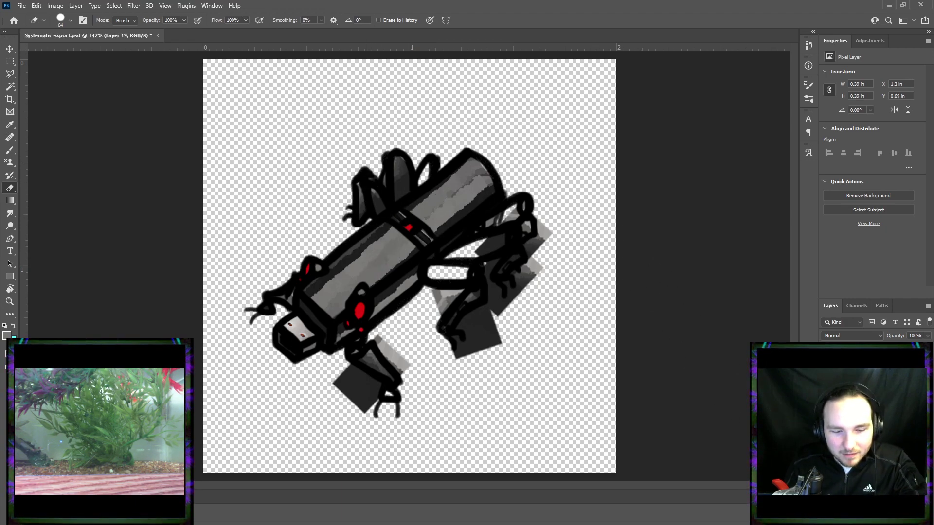
Paste another grey patch rotated -47.58° over the rearmost far-side leg and erase the areas overhanging the leg and the body.
key("ctrl+v")
key("ctrl+t")
left_click_drag(472, 229, 424, 195)
left_click_drag(419, 269, 444, 188)
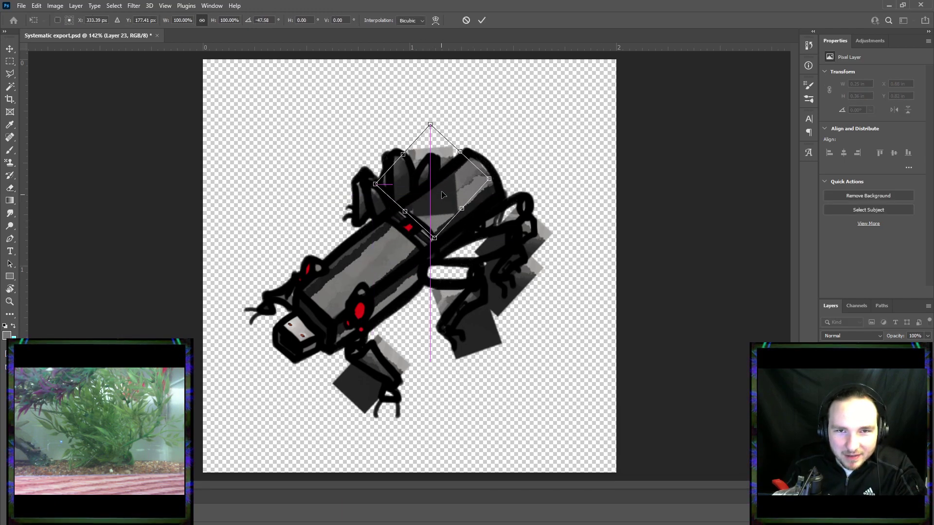
left_click(481, 22)
key("e")
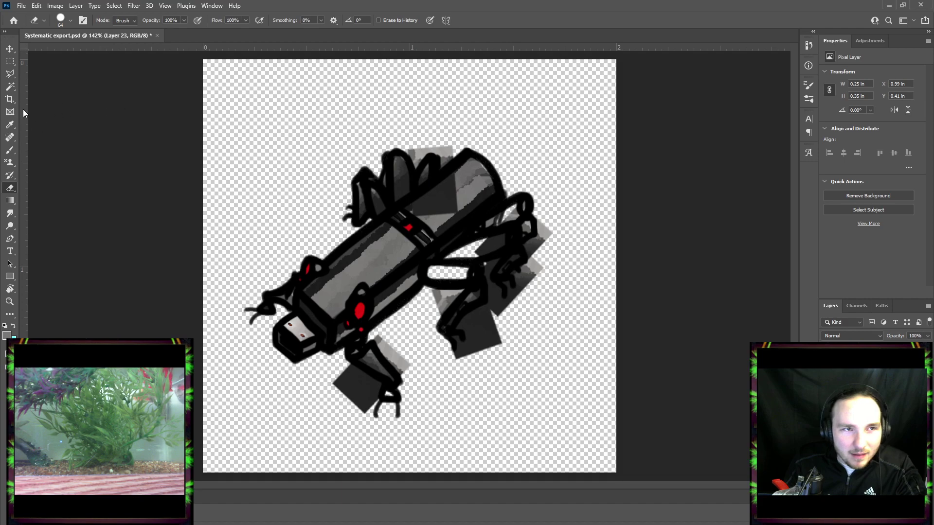
mouse_move(435, 288)
left_mouse_down()
mouse_move(424, 221)
mouse_move(462, 185)
mouse_move(461, 160)
mouse_move(435, 131)
mouse_move(413, 131)
mouse_move(403, 147)
mouse_move(393, 198)
left_mouse_up()
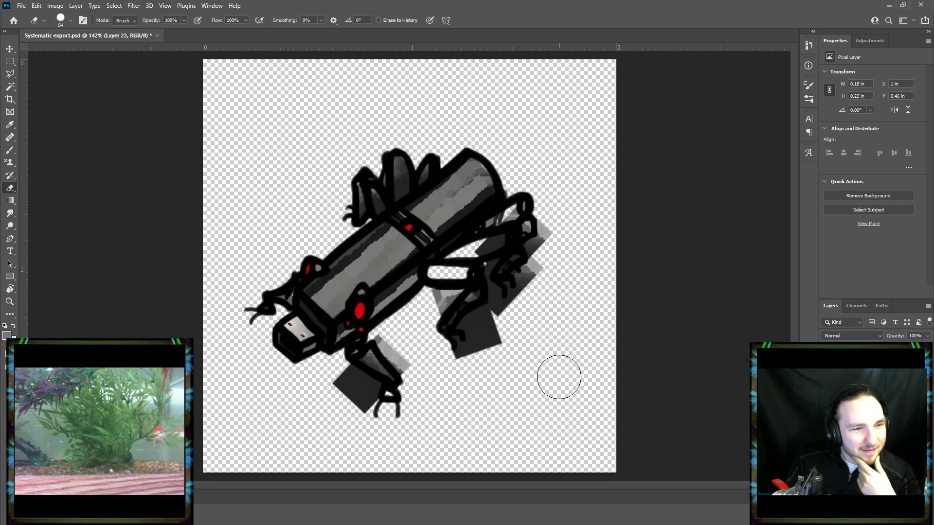
Trim the excess shading at the edge of the far-side rear leg on Layer 23 and toggle a layer's visibility.
left_click(463, 167)
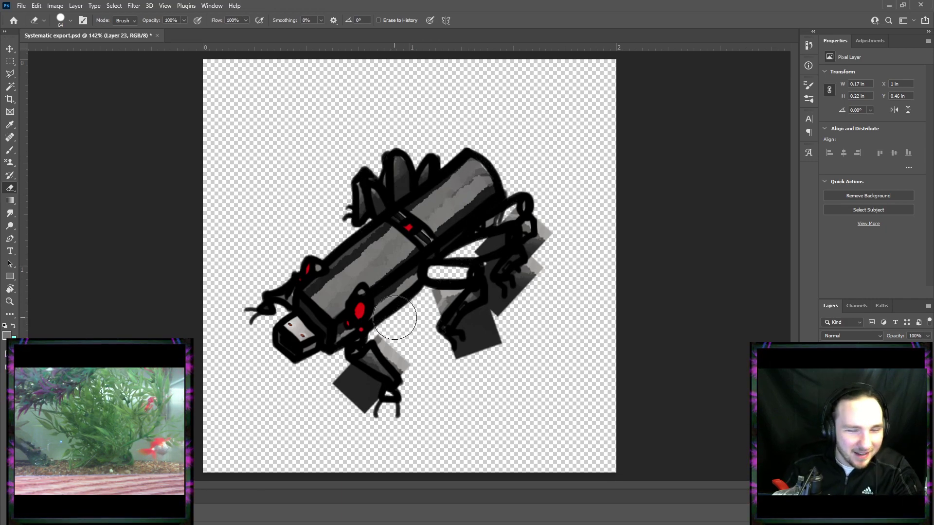
left_click(826, 380)
left_click(826, 380)
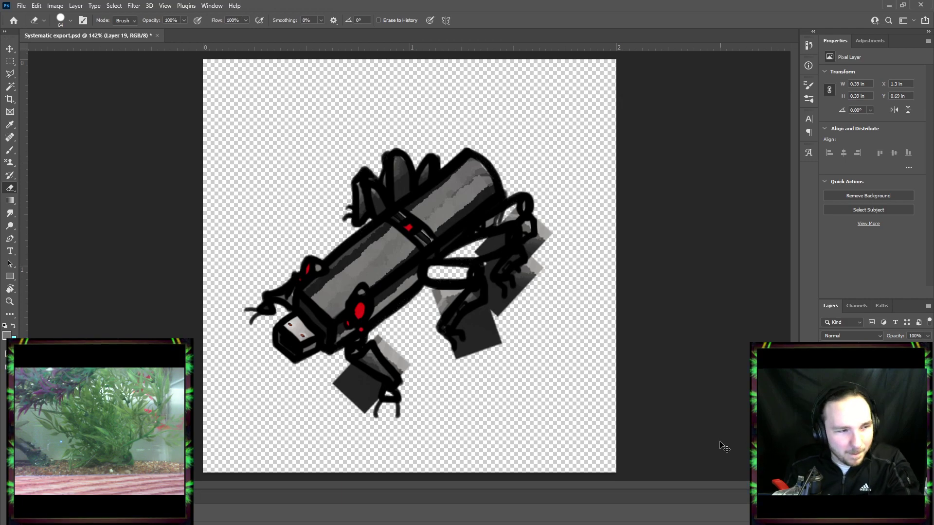
Rotate Layer 19's shading about 10°, fit it over the rearmost near-side leg, and erase the excess outside its outline.
key("ctrl+t")
left_click_drag(598, 200, 603, 210)
left_click_drag(531, 254, 524, 237)
left_click_drag(590, 166, 596, 174)
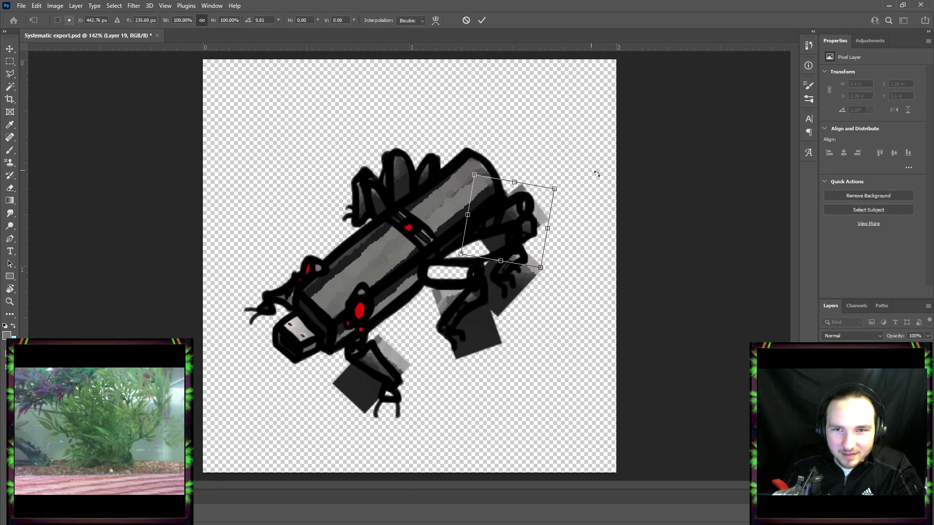
left_click(483, 20)
key("e")
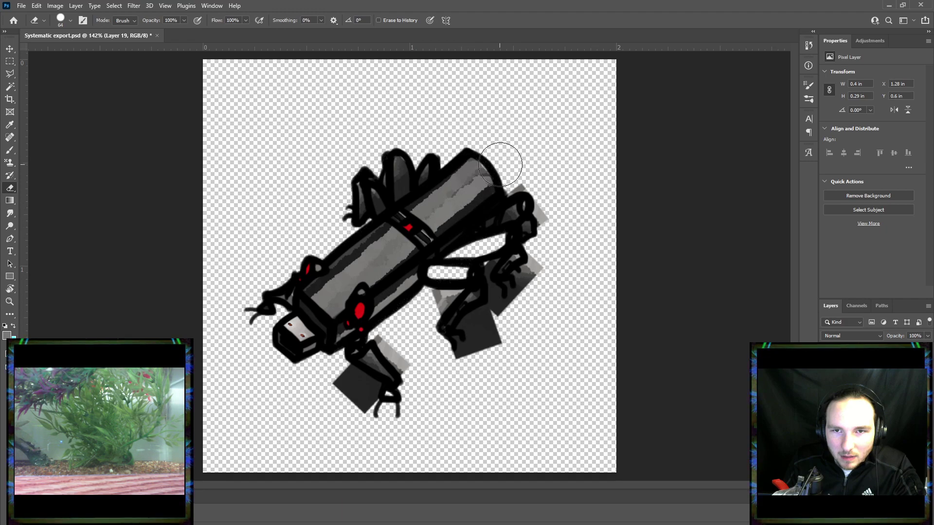
left_click_drag(555, 214, 537, 162)
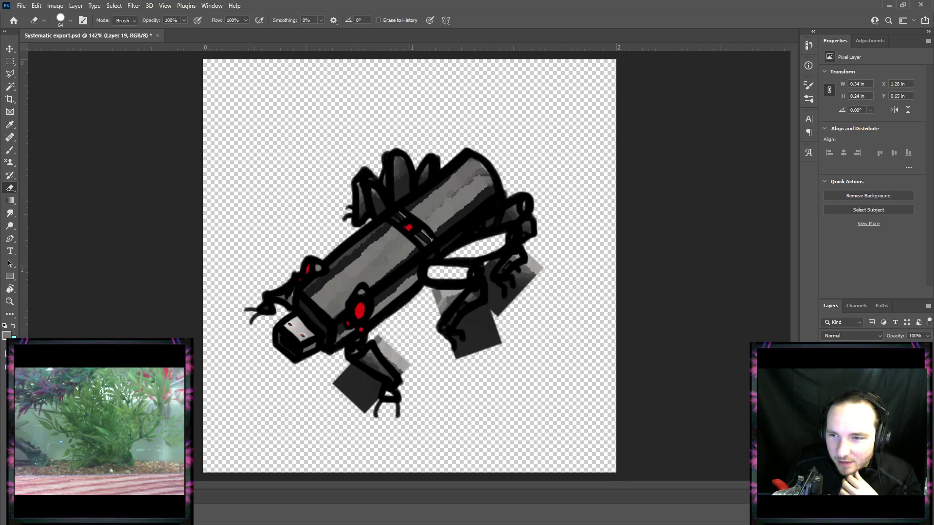
On Layer 2, erase the stray black line crossing the rearmost near-side leg with a 9 px eraser, and save the document.
left_click(866, 428)
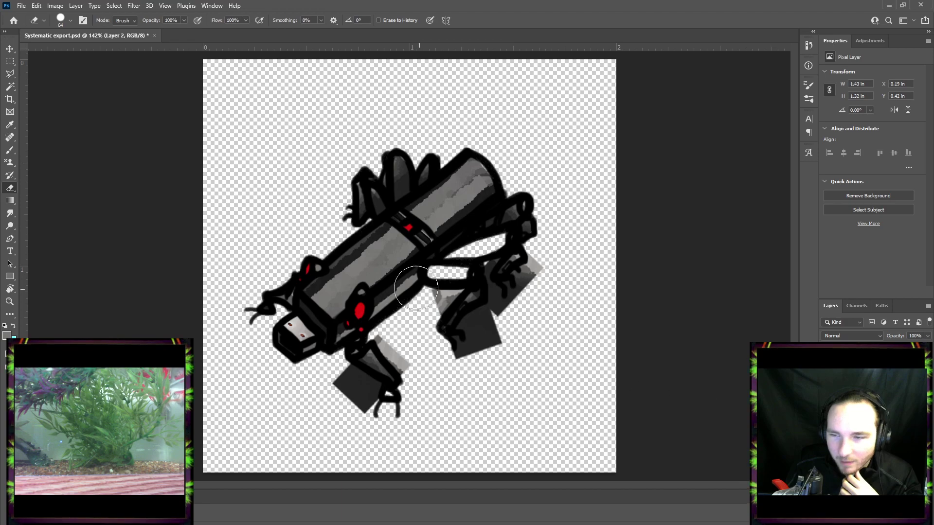
left_click(493, 215)
key("ctrl+z")
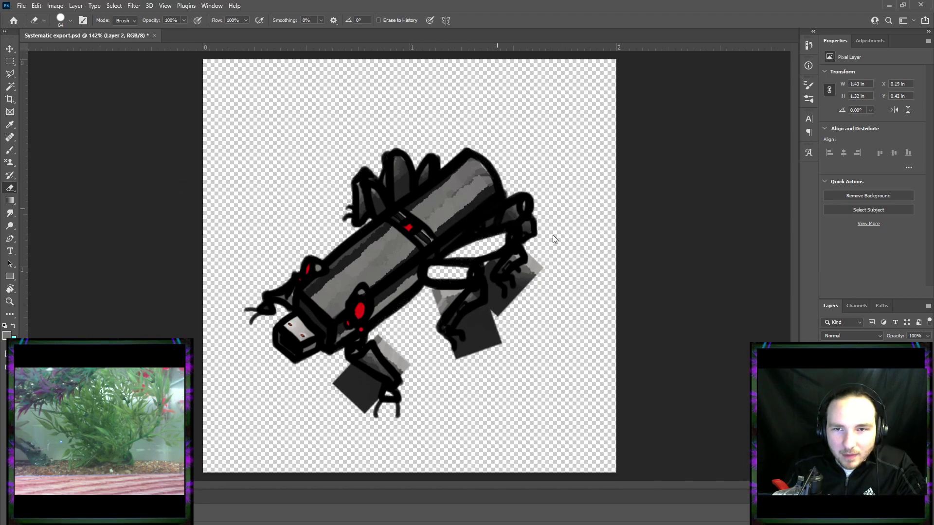
scroll(497, 221, "up", 5)
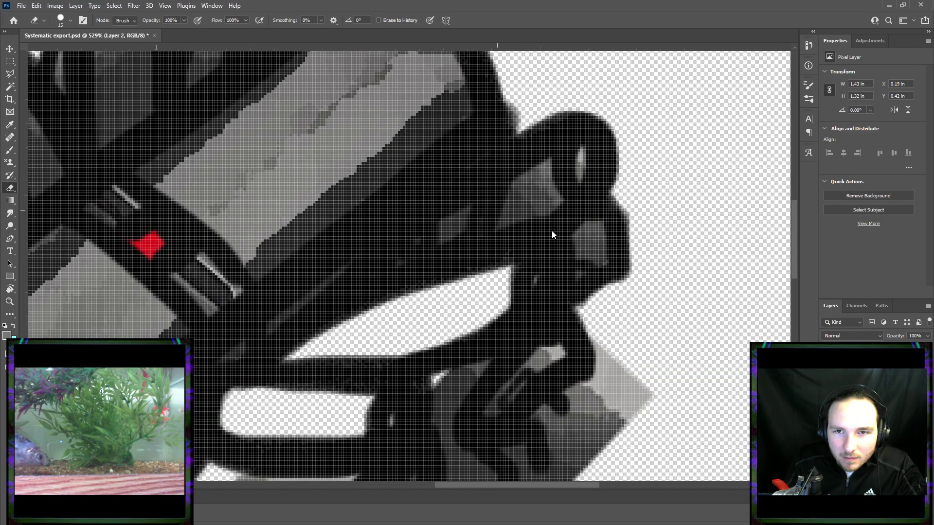
key("bracketleft")
key("bracketleft")
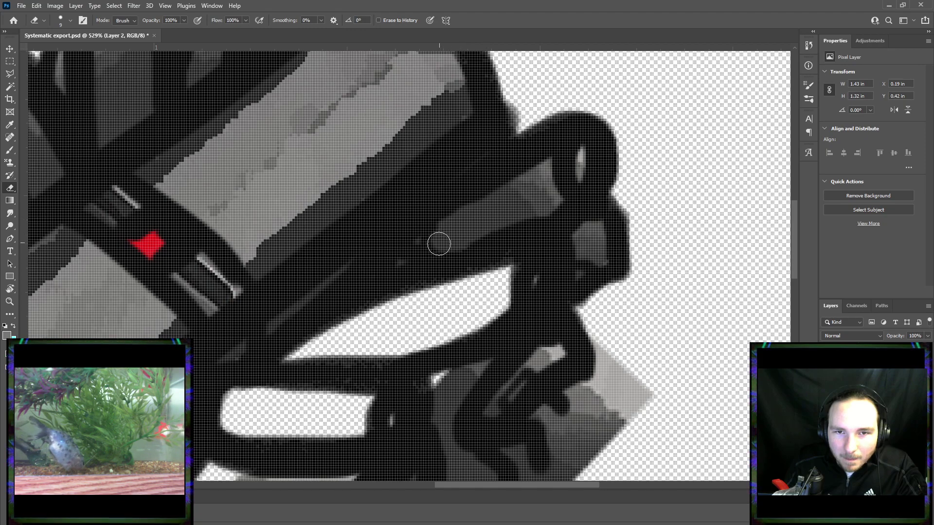
mouse_move(453, 238)
left_mouse_down()
mouse_move(430, 252)
mouse_move(448, 231)
left_mouse_up()
scroll(444, 247, "down", 6)
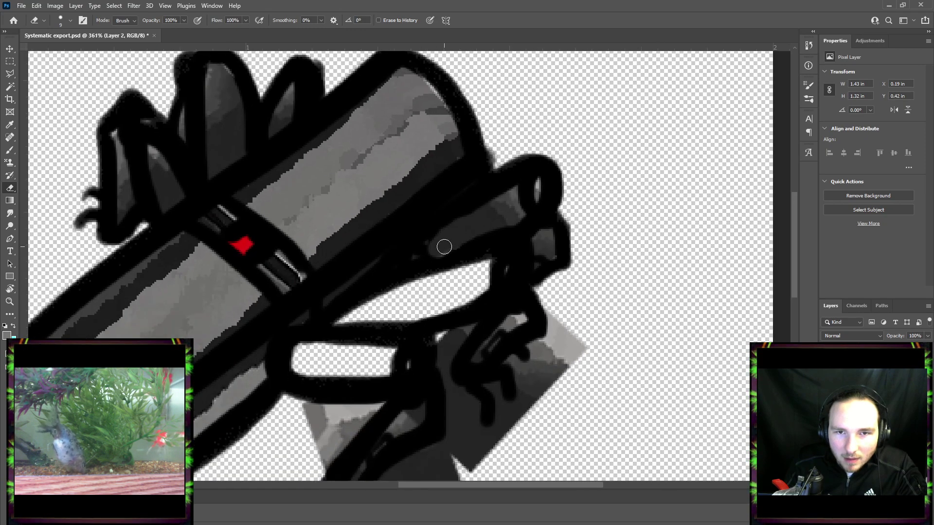
scroll(452, 231, "up", 2)
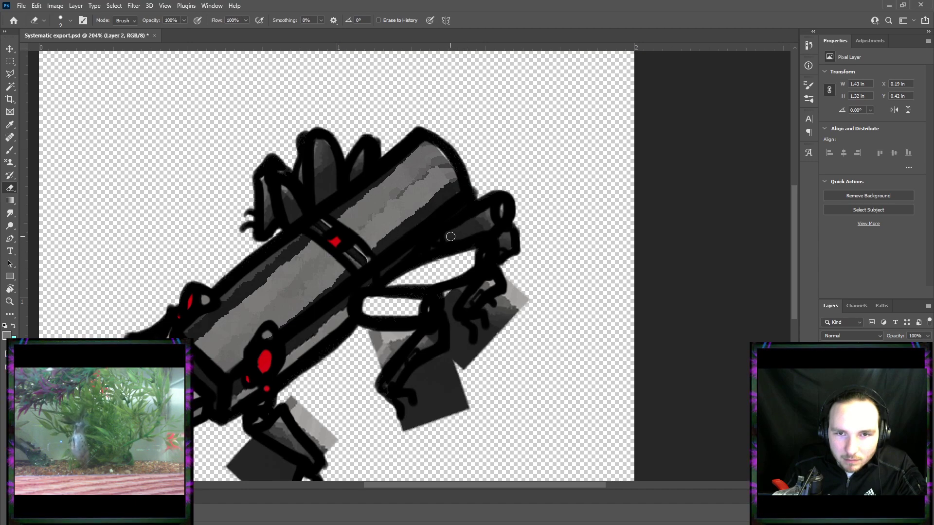
scroll(454, 236, "down", 5)
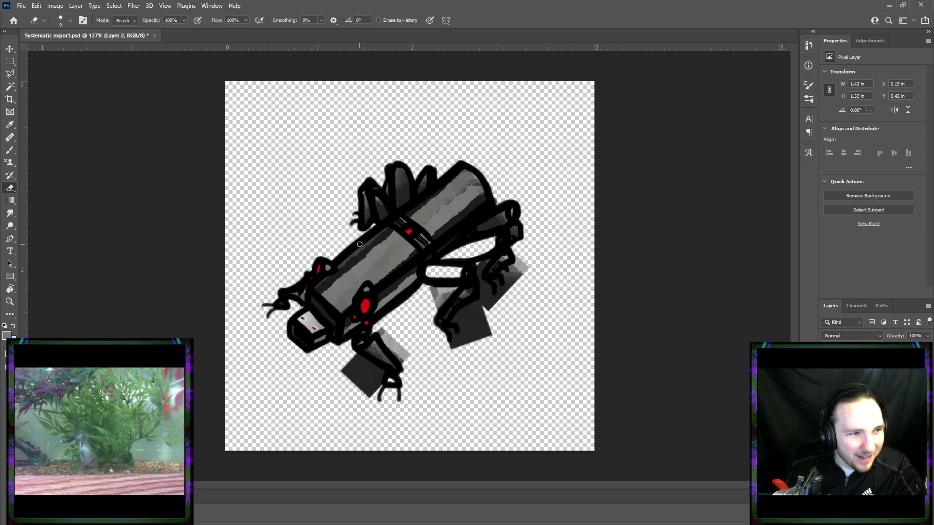
key("ctrl+s")
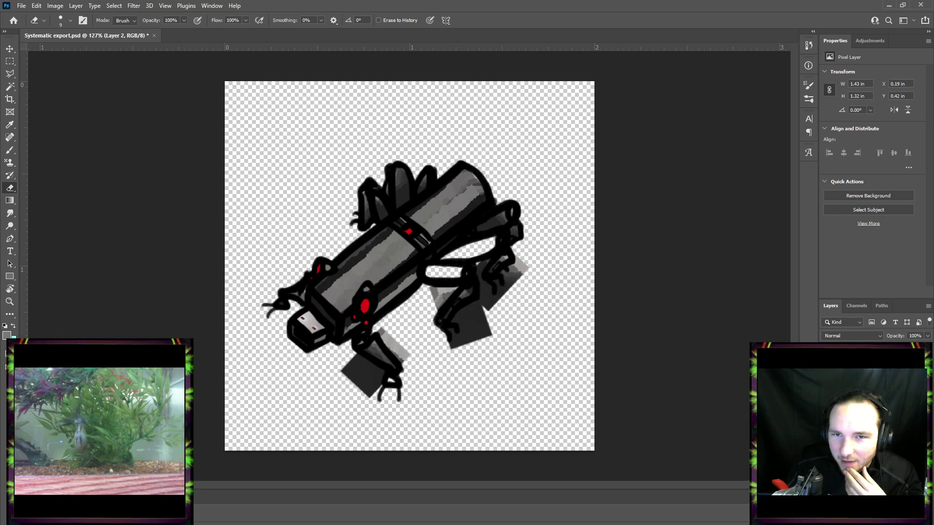
Paste a shading patch above Layer 18, scale it to about 128%, rotate it about 30°, and fit it over the second-rearmost near-side leg's upper segment.
left_click(868, 413)
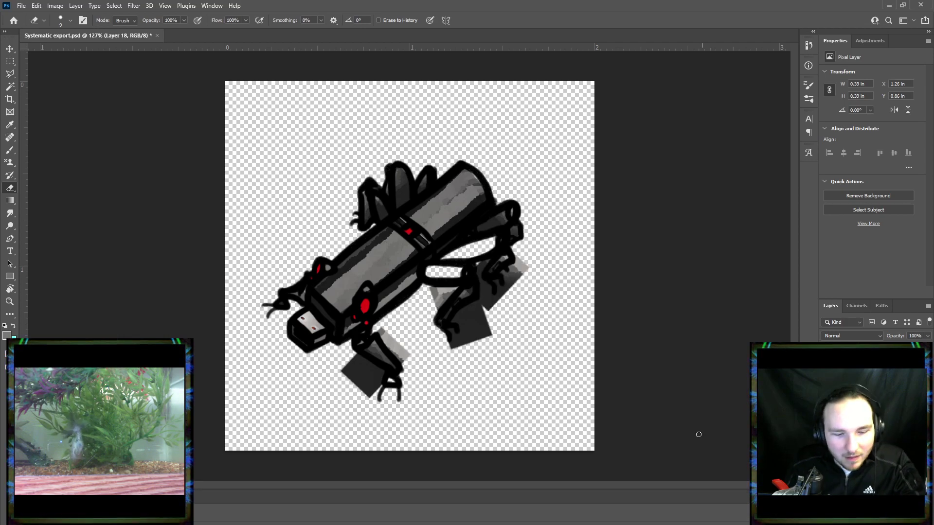
key("alt+bracketright")
key("ctrl+t")
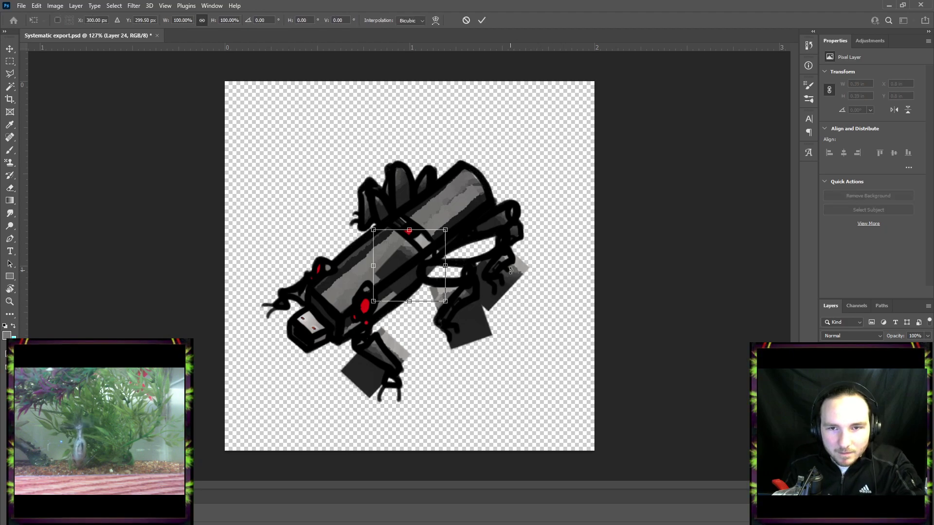
left_click_drag(417, 265, 481, 265)
left_click_drag(540, 220, 558, 265)
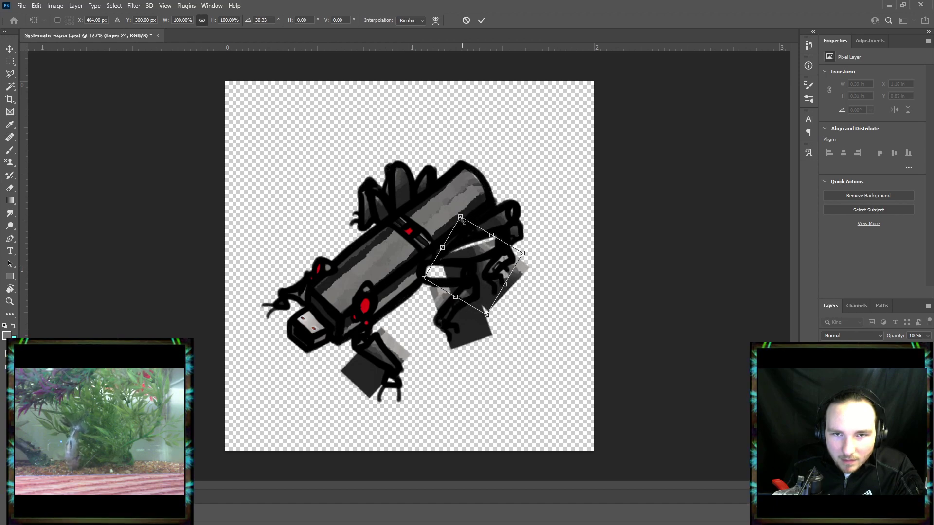
left_click_drag(461, 219, 474, 188)
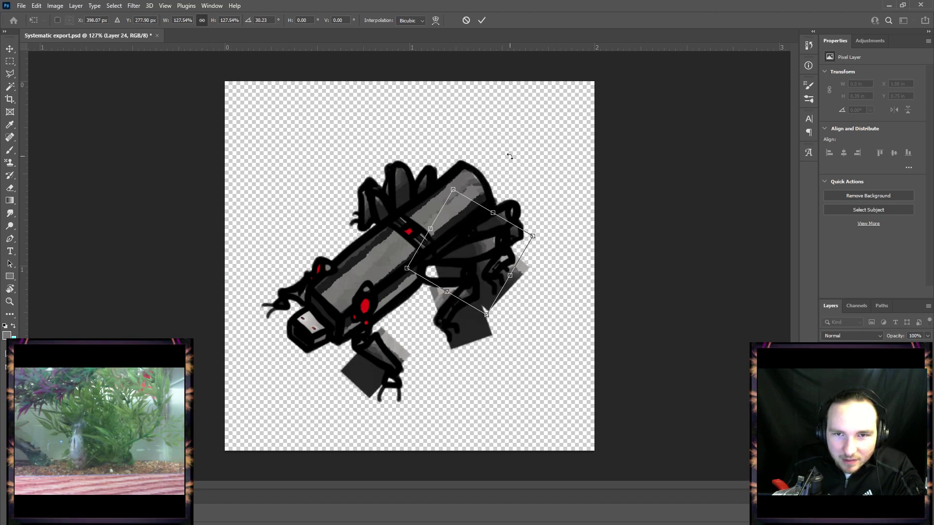
left_click(482, 22)
Erase the excess shading around the upper and lower segments of the second-rearmost near-side leg with a larger eraser.
key("e")
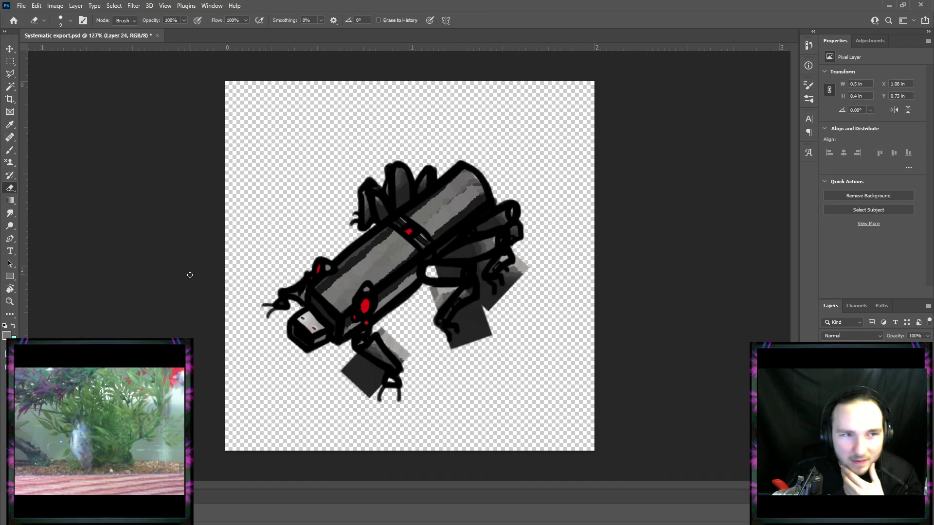
left_click(346, 322)
mouse_move(434, 275)
left_mouse_down()
mouse_move(484, 275)
mouse_move(513, 262)
left_mouse_up()
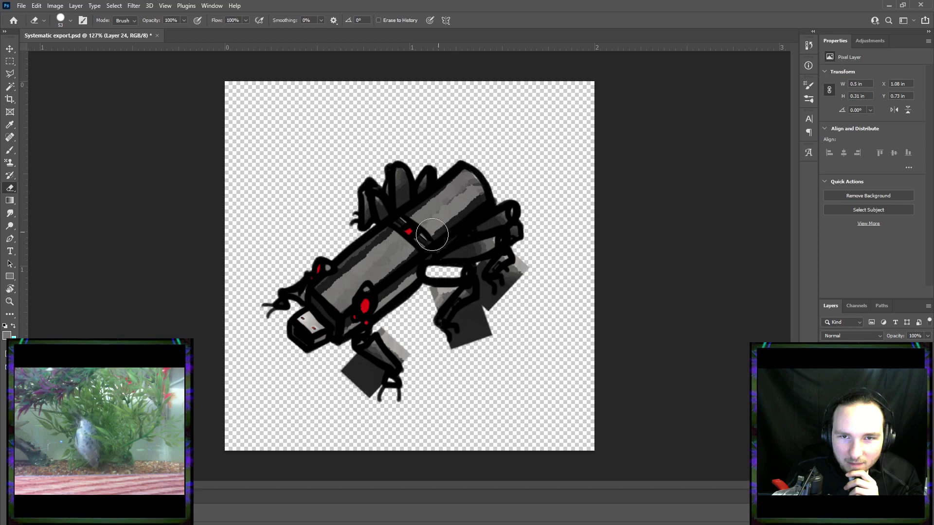
left_click_drag(432, 234, 416, 251)
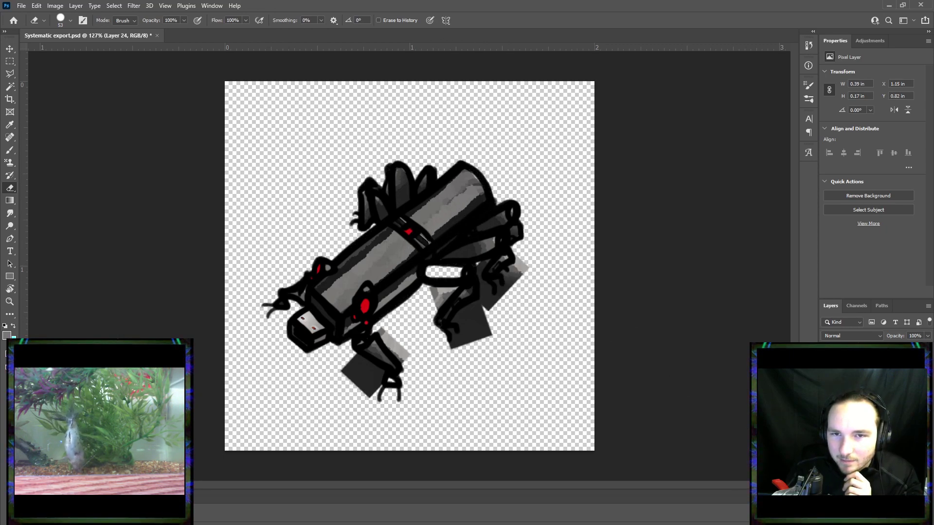
mouse_move(476, 291)
left_mouse_down()
mouse_move(505, 295)
mouse_move(484, 305)
mouse_move(521, 280)
mouse_move(510, 285)
mouse_move(525, 269)
mouse_move(523, 248)
mouse_move(528, 260)
mouse_move(440, 294)
mouse_move(477, 252)
left_mouse_up()
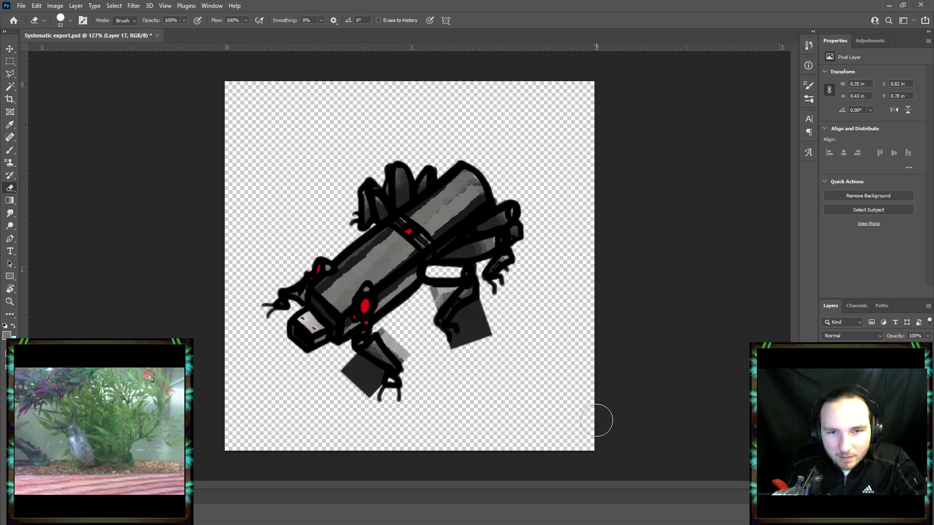
Paste a shading patch above Layer 17, rotate it about 99°, and fit it over the third near-side leg's upper segment.
key("ctrl+v")
key("ctrl+t")
left_click_drag(476, 213, 401, 350)
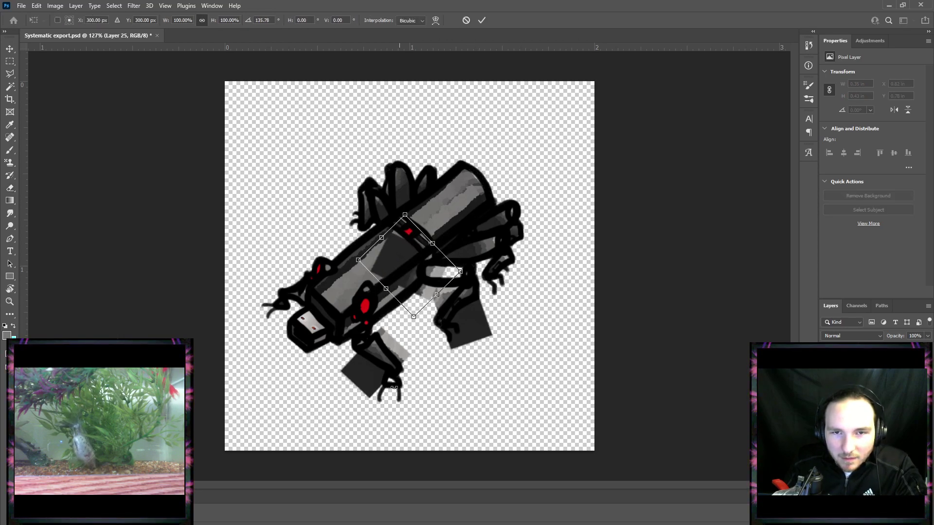
left_click_drag(406, 282, 448, 297)
left_click_drag(530, 258, 516, 232)
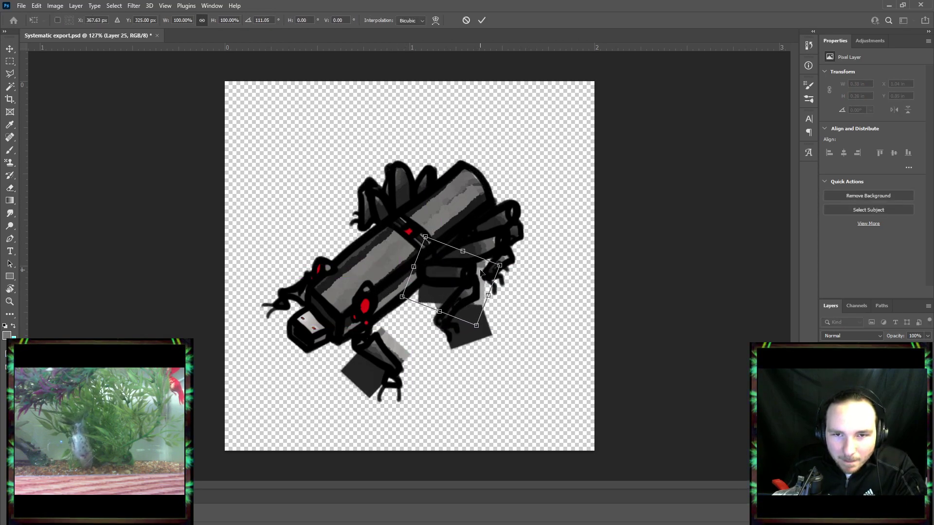
mouse_move(480, 271)
left_mouse_down()
mouse_move(461, 271)
mouse_move(472, 271)
left_mouse_up()
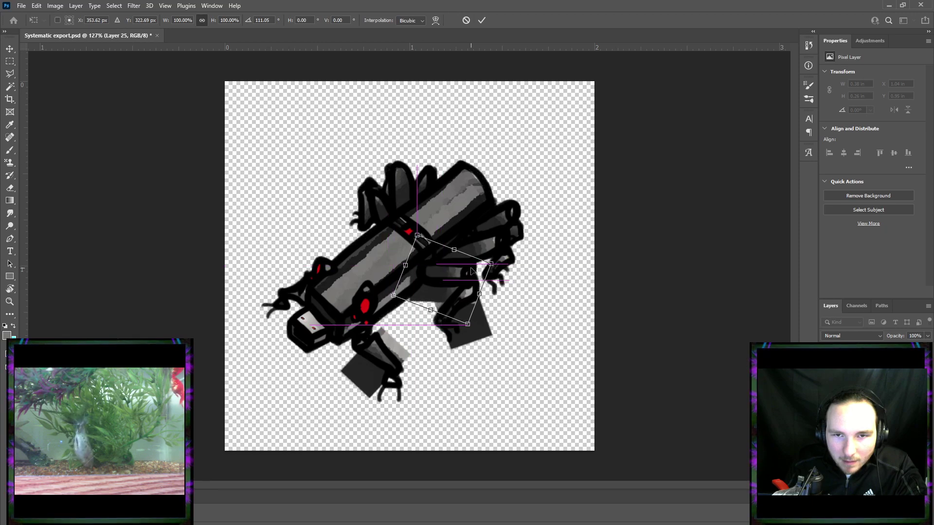
left_click_drag(509, 240, 509, 226)
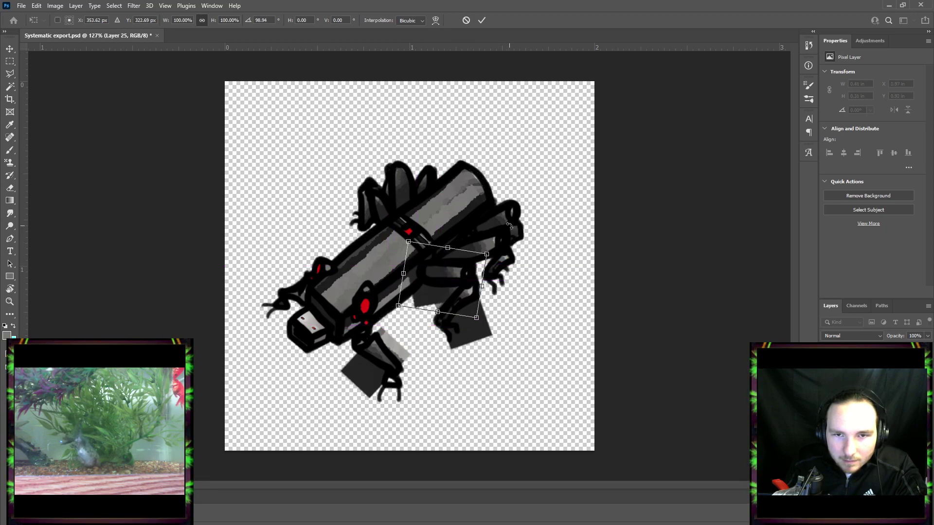
left_click(482, 21)
Erase the excess shading around the third near-side leg on the pasted patch and on Layer 17.
key("e")
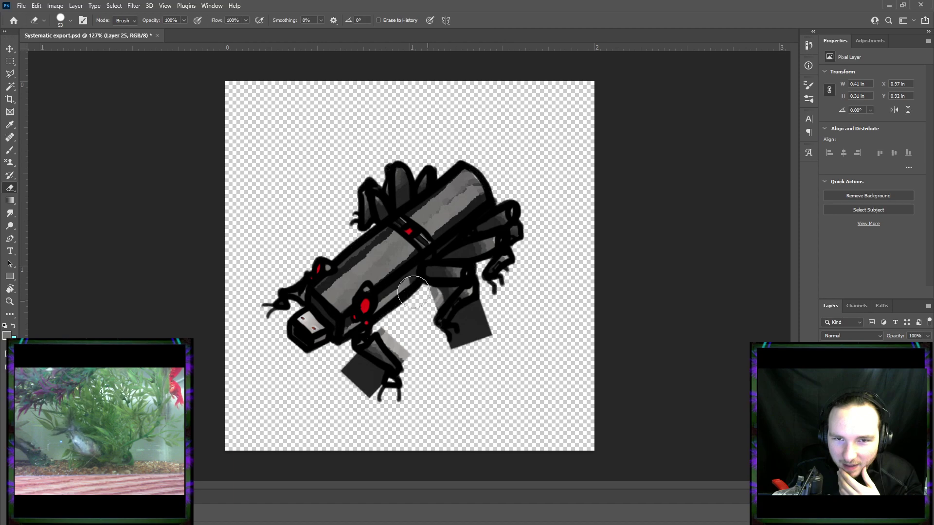
mouse_move(413, 292)
left_mouse_down()
mouse_move(409, 248)
mouse_move(479, 248)
mouse_move(499, 276)
mouse_move(485, 263)
mouse_move(494, 290)
mouse_move(486, 307)
mouse_move(457, 322)
mouse_move(435, 300)
left_mouse_up()
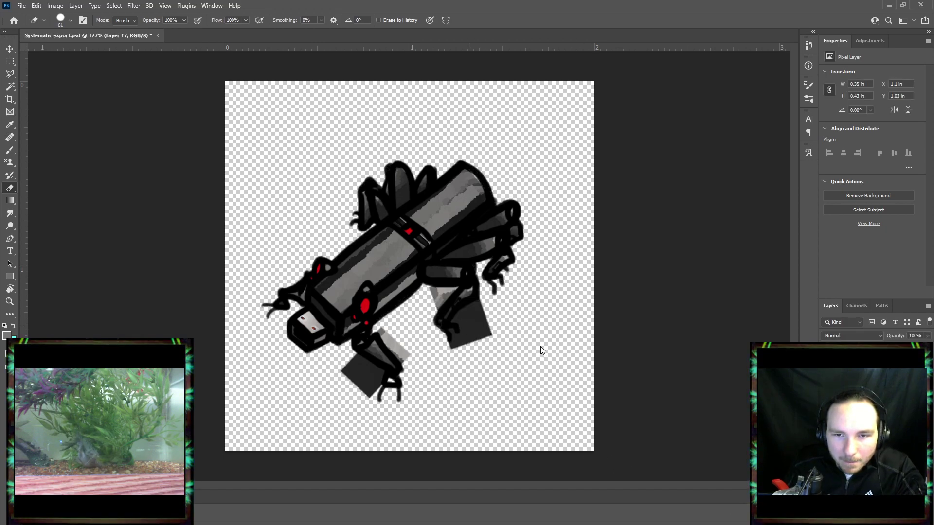
mouse_move(493, 312)
left_mouse_down()
mouse_move(452, 349)
mouse_move(471, 336)
mouse_move(497, 339)
left_mouse_up()
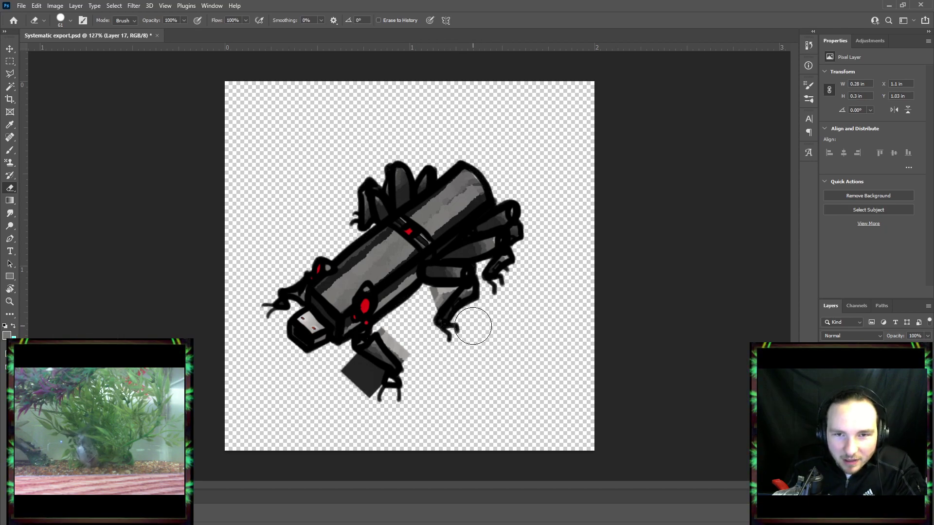
left_click_drag(429, 302, 443, 280)
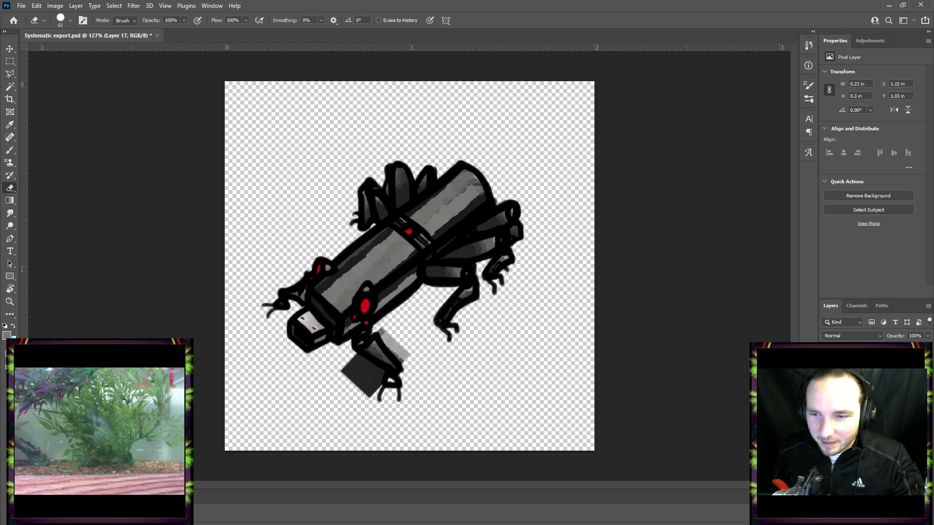
Rotate Layer 16's shading patch, enlarge it slightly, and fit it over the front near-side leg.
left_click(825, 414)
left_click(825, 413)
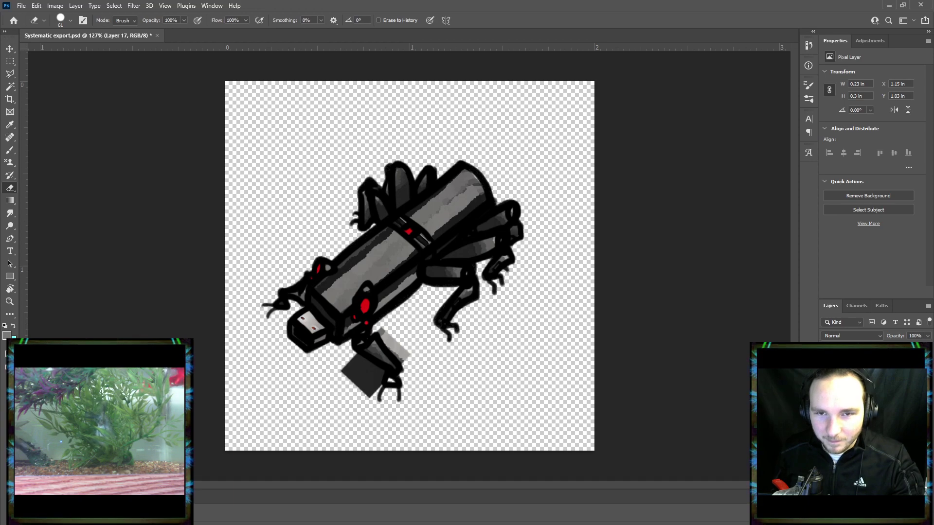
left_click(865, 413)
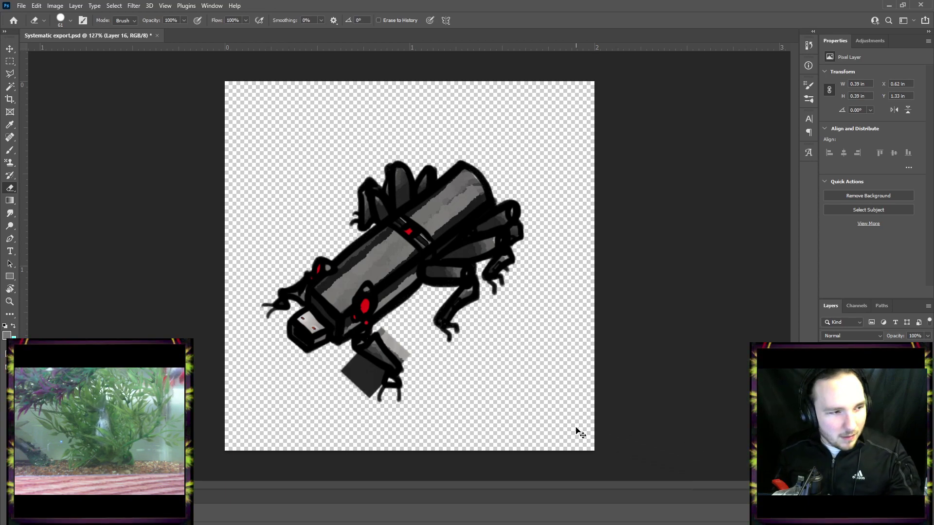
key("ctrl+t")
left_click_drag(439, 341, 401, 300)
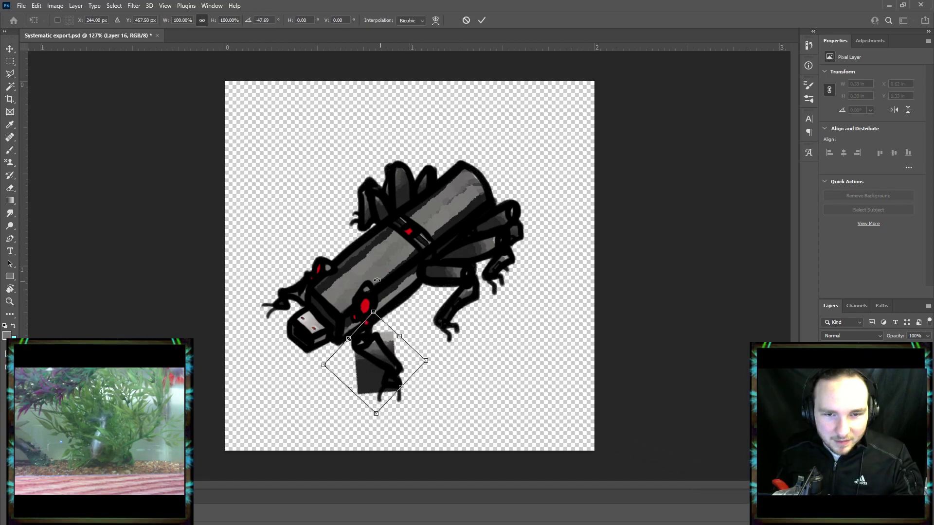
left_click_drag(406, 363, 339, 397)
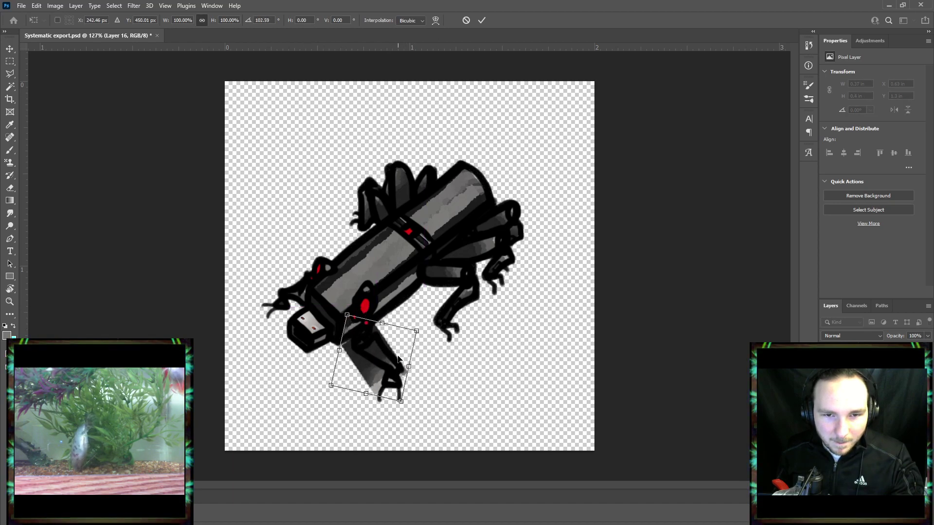
left_click_drag(398, 359, 403, 358)
left_click_drag(358, 316, 353, 307)
left_click(480, 20)
Erase Layer 16's excess shading on both sides of the front near-side leg.
key("e")
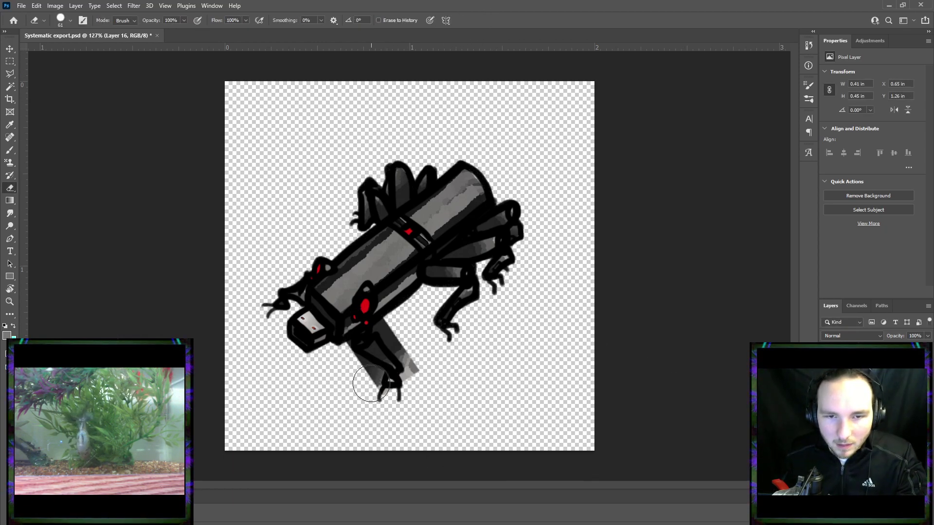
mouse_move(366, 376)
left_mouse_down()
mouse_move(349, 374)
mouse_move(334, 344)
left_mouse_up()
mouse_move(409, 321)
left_mouse_down()
mouse_move(389, 324)
mouse_move(421, 375)
left_mouse_up()
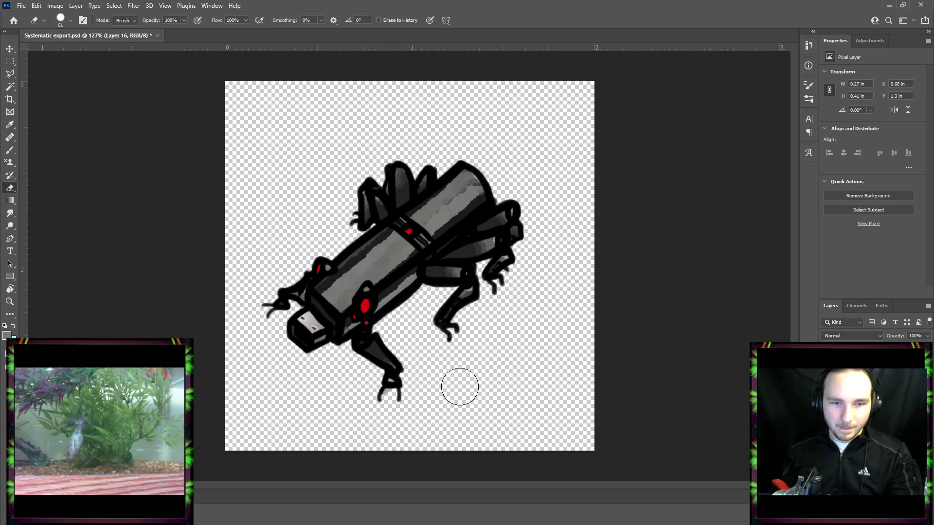
Save the drawing and check the shaded legs up close and as a whole.
key("ctrl+s")
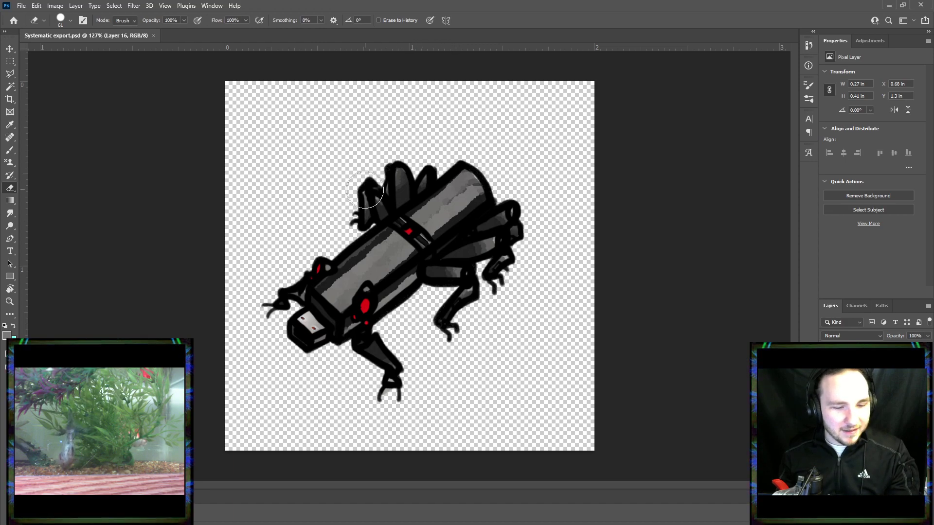
scroll(308, 202, "up", 2)
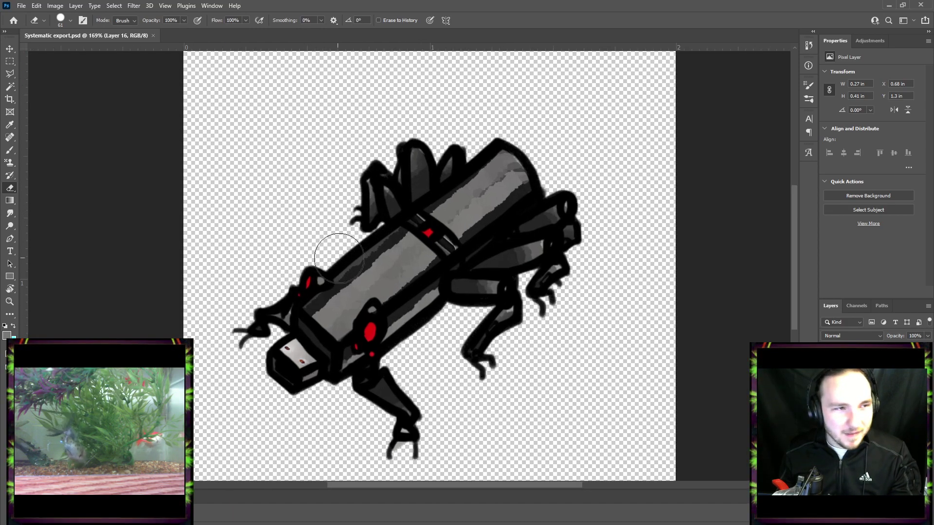
scroll(309, 248, "up", 2)
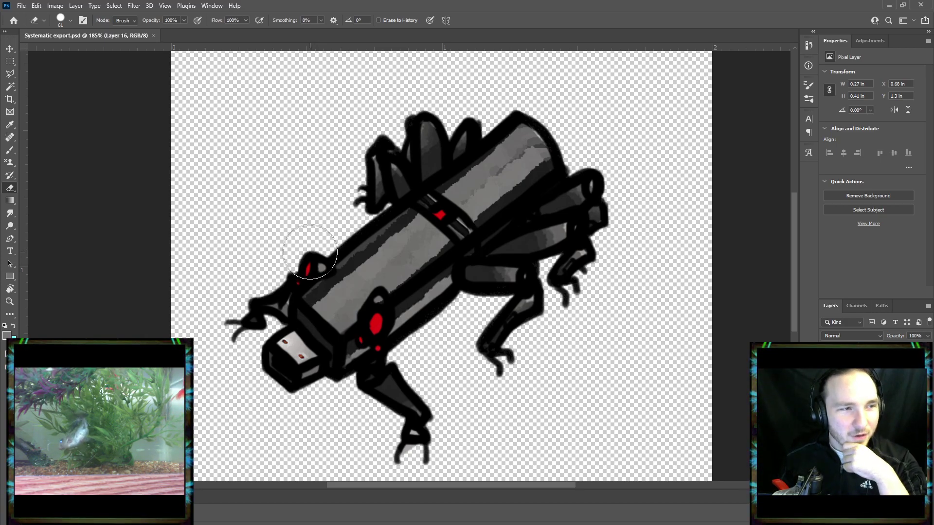
scroll(518, 361, "down", 5)
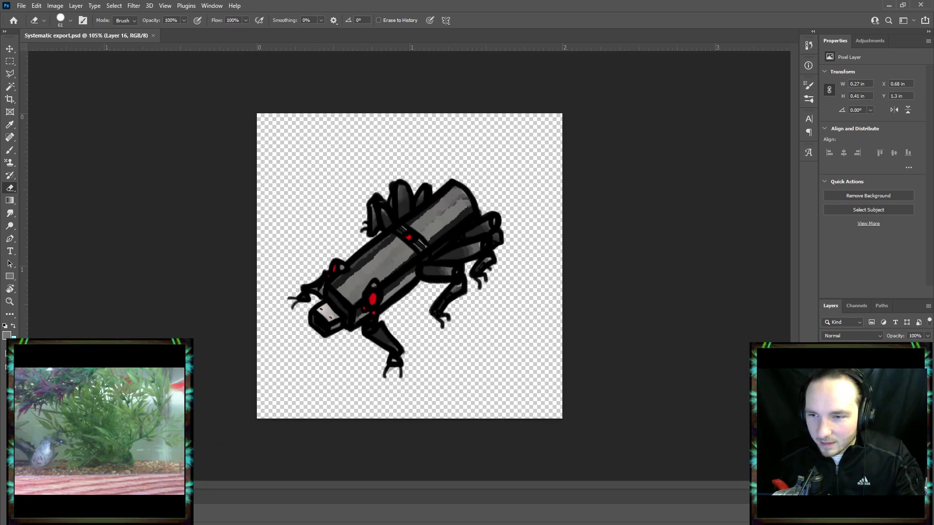
Select all layers, switch to the Rectangular Marquee tool, and make the "useful textures" group the active layer.
key("ctrl+alt+a")
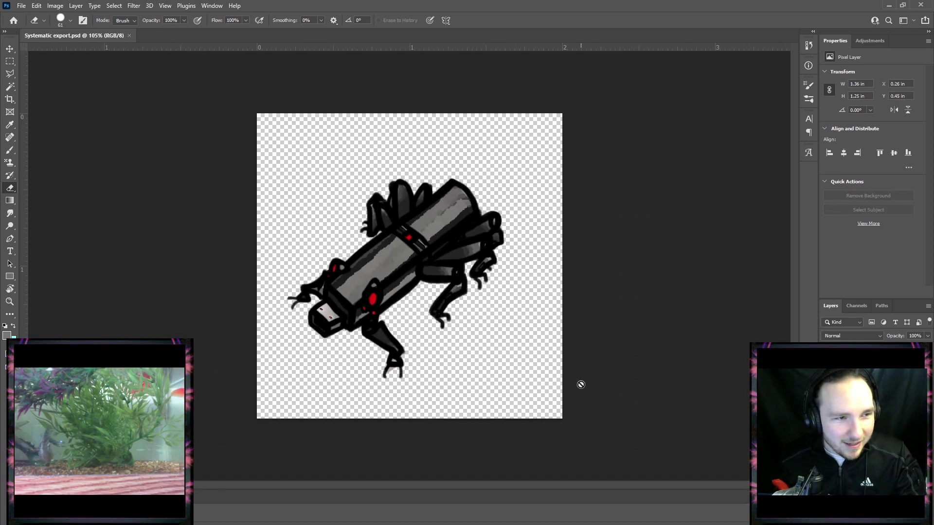
left_click(10, 61)
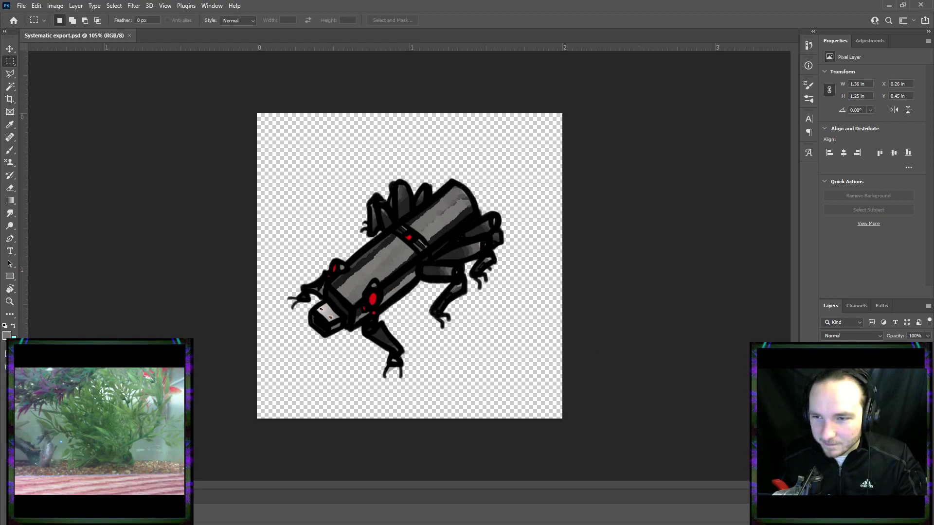
left_click(866, 418)
left_click(865, 414)
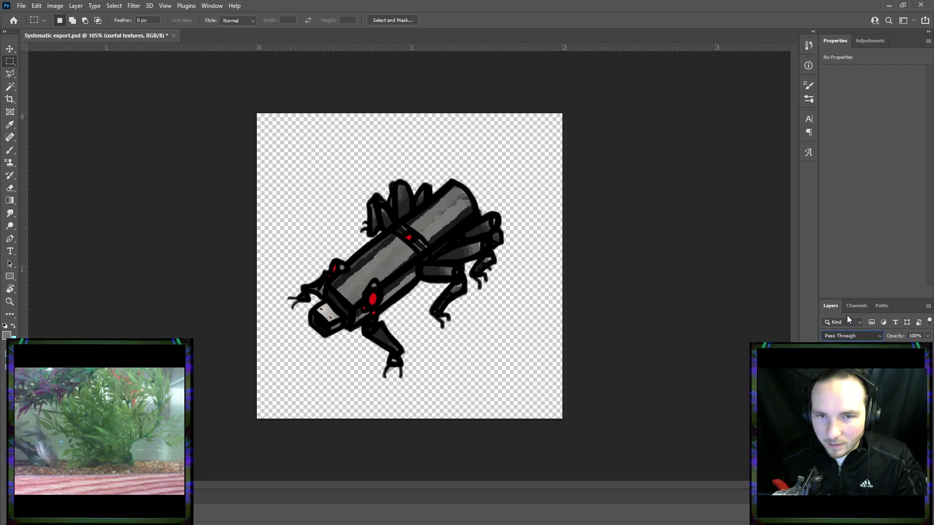
scroll(851, 335, "down", 10)
key("ctrl+z")
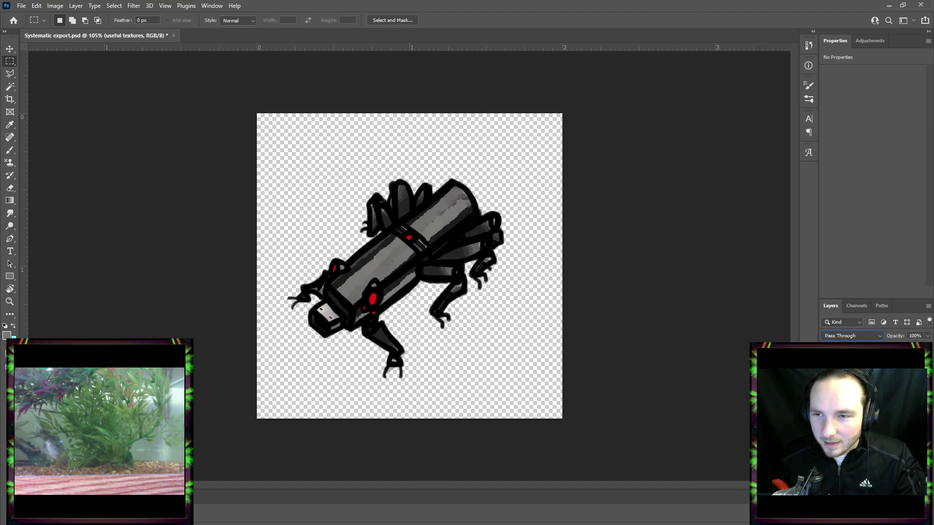
left_click(865, 418)
left_click(865, 413)
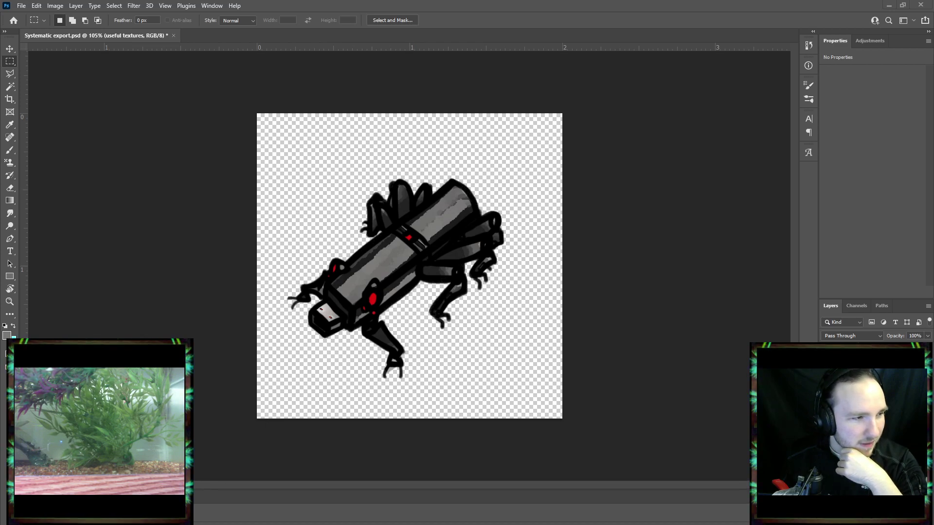
Switch to the Chrome browser and search Google Images for "table top".
key("alt+Tab")
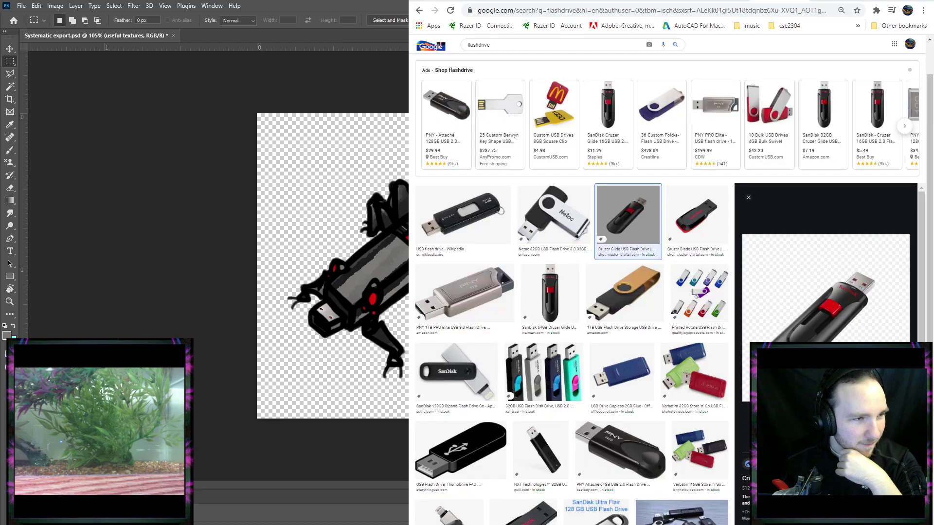
left_click(577, 47)
key("BackSpace")
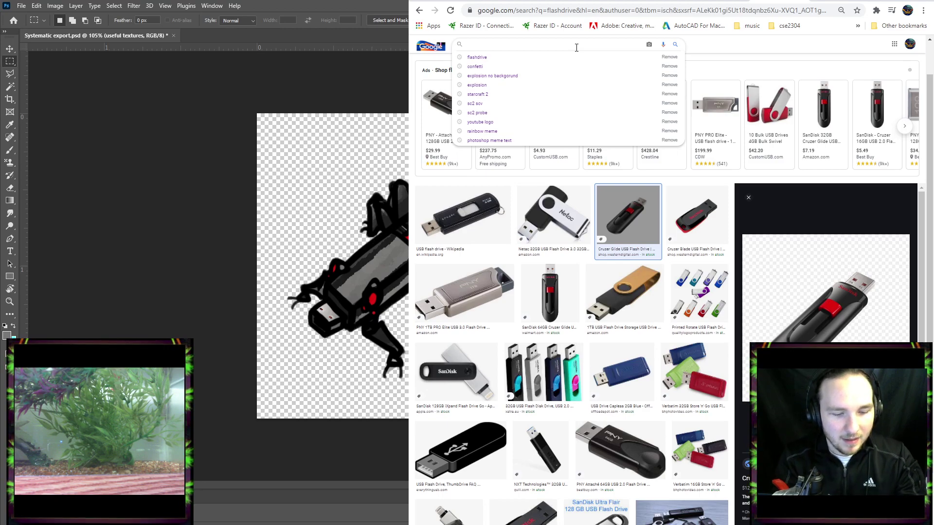
type("able top")
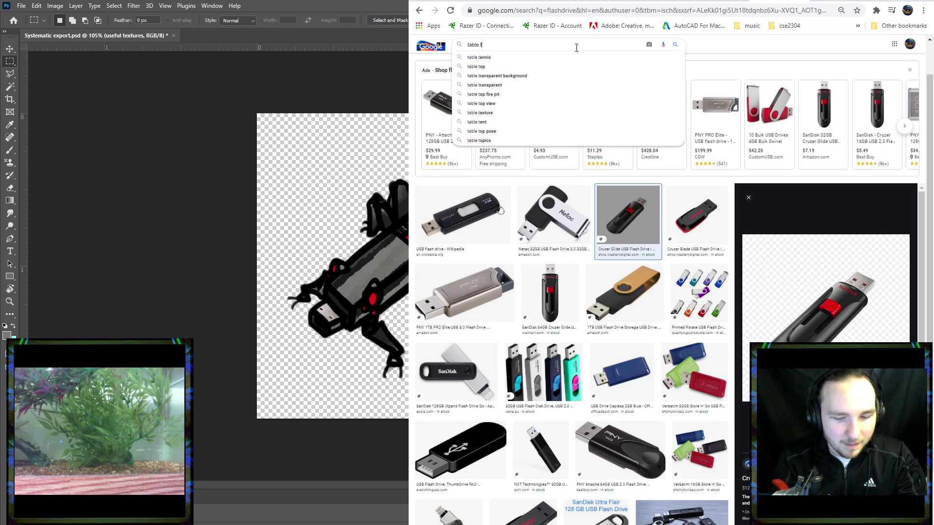
key("Return")
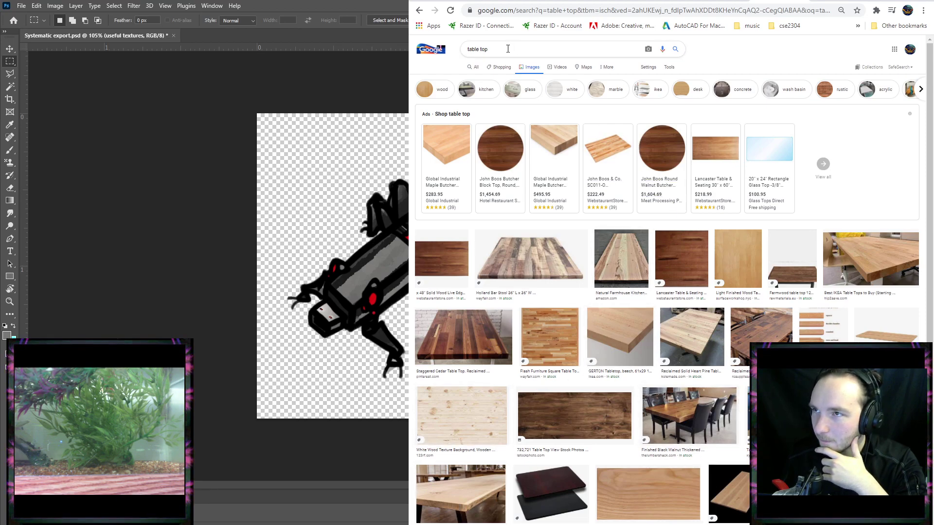
Look through the table top image results for a suitable wooden surface.
scroll(648, 493, "down", 15)
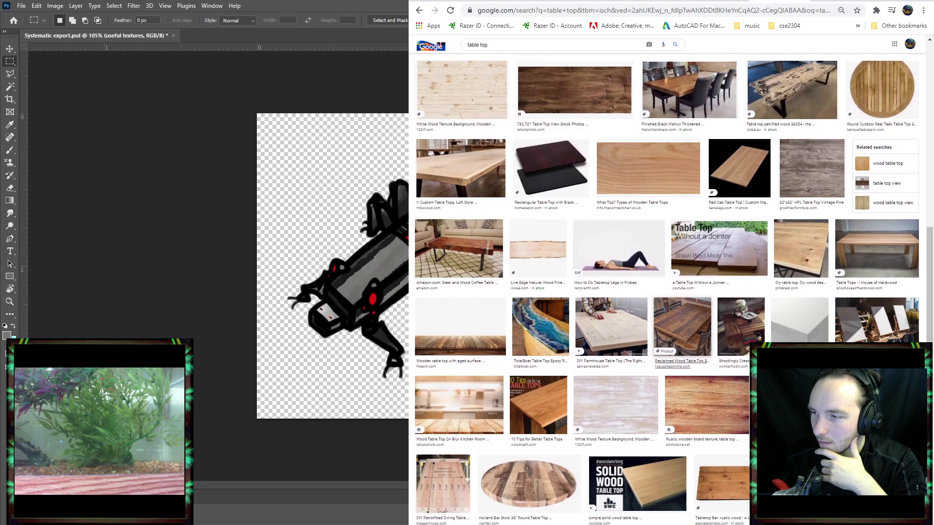
scroll(667, 289, "down", 15)
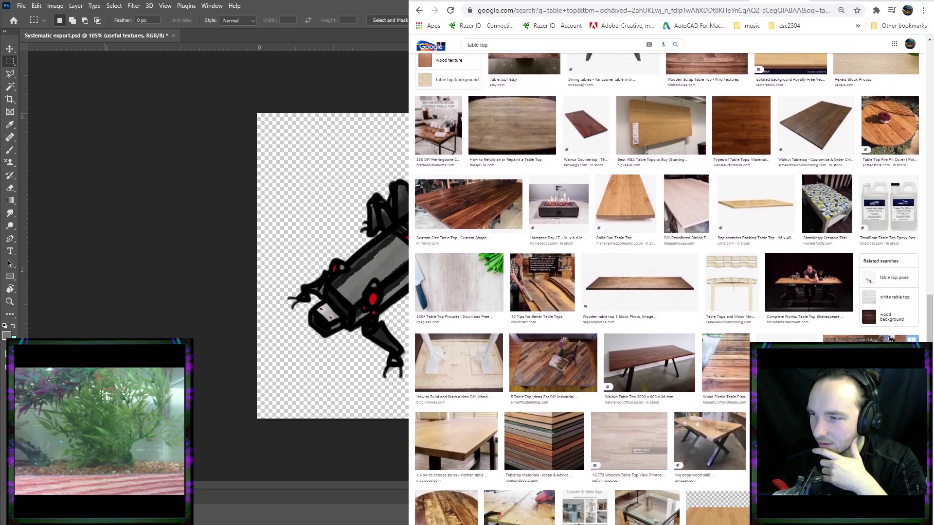
scroll(667, 289, "down", 2)
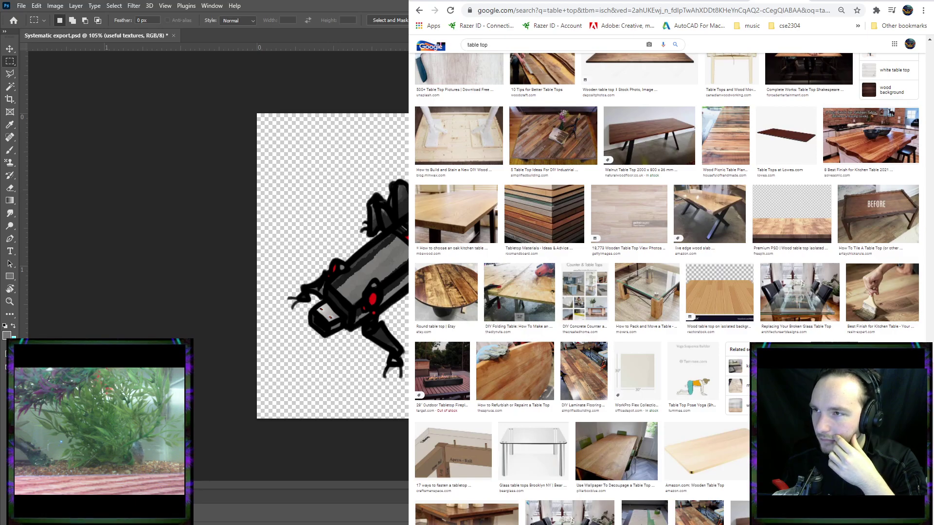
scroll(666, 289, "down", 5)
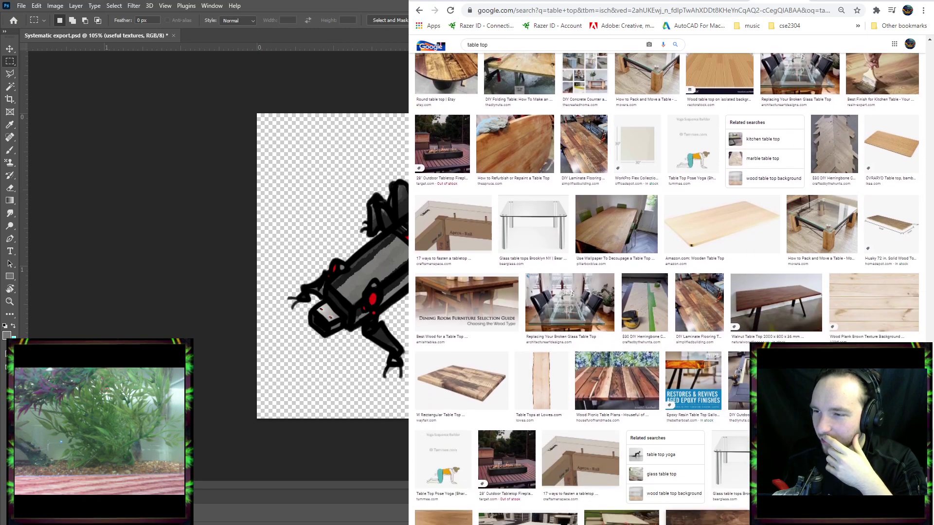
scroll(914, 150, "down", 15)
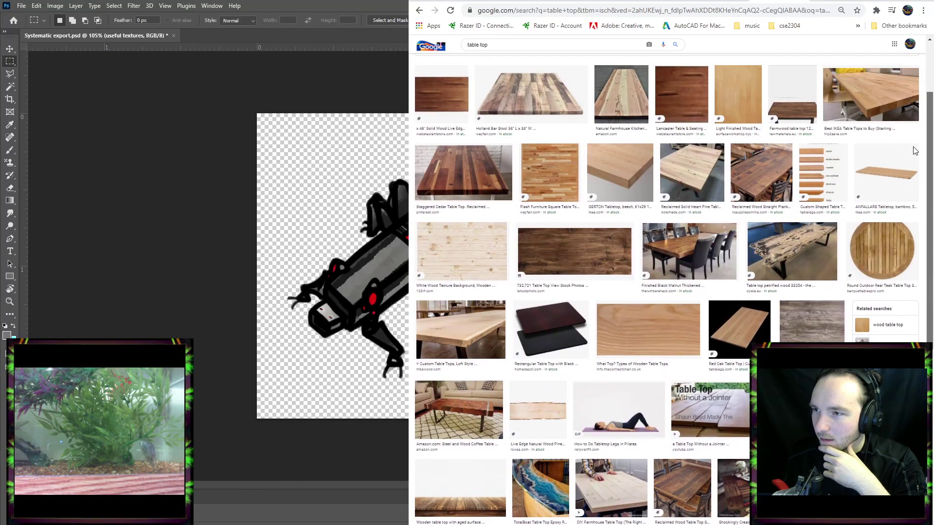
scroll(914, 126, "up", 3)
scroll(916, 115, "up", 1)
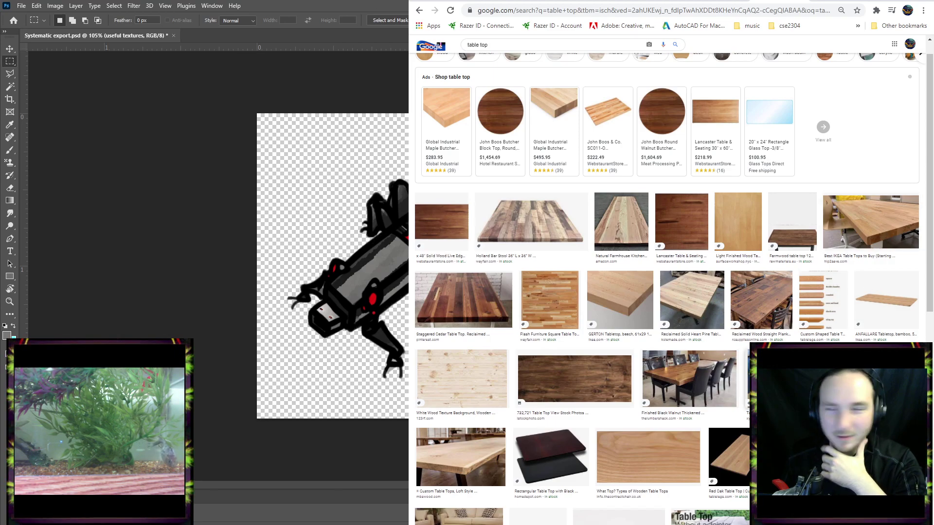
scroll(514, 107, "up", 1)
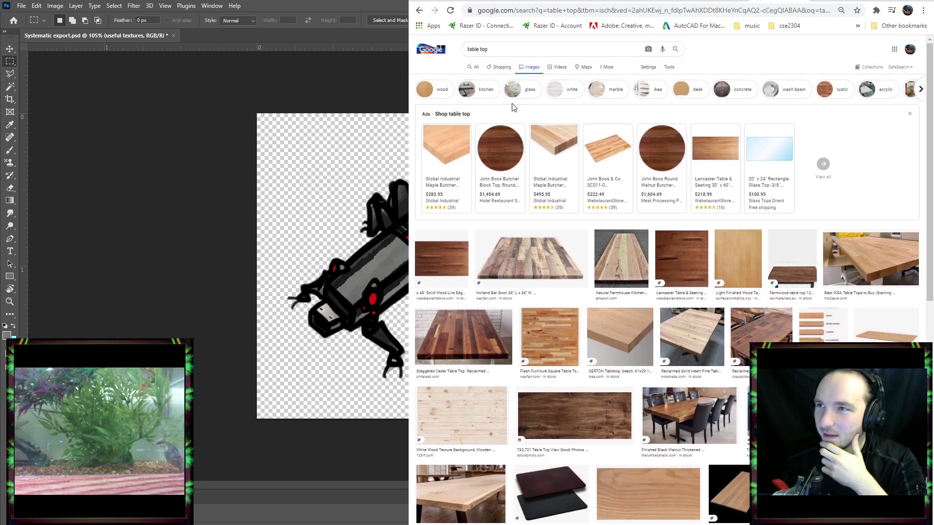
Shorten the image search query to "table" and run it.
left_click(513, 49)
key("BackSpace")
key("BackSpace")
key("BackSpace")
key("BackSpace")
key("Return")
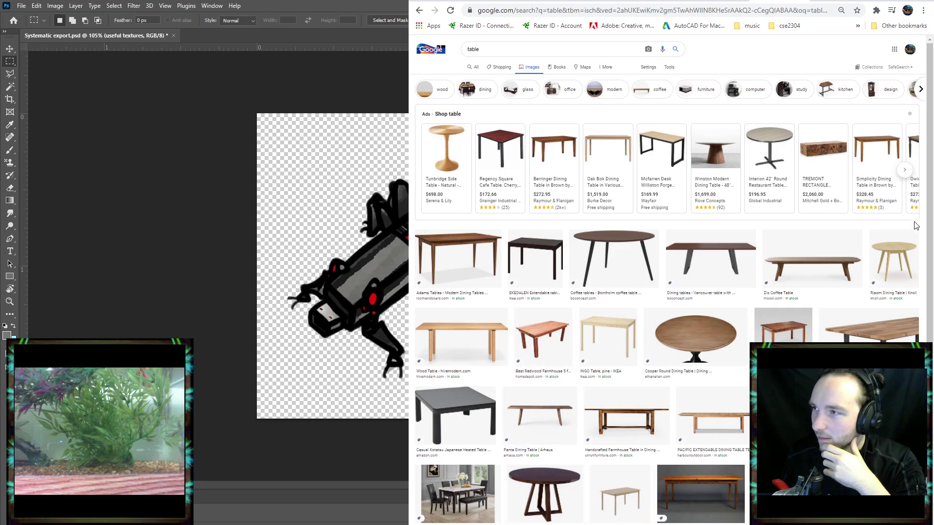
Find the Pottery Barn close-up of a wooden table corner among the results and open its preview.
scroll(916, 225, "down", 6)
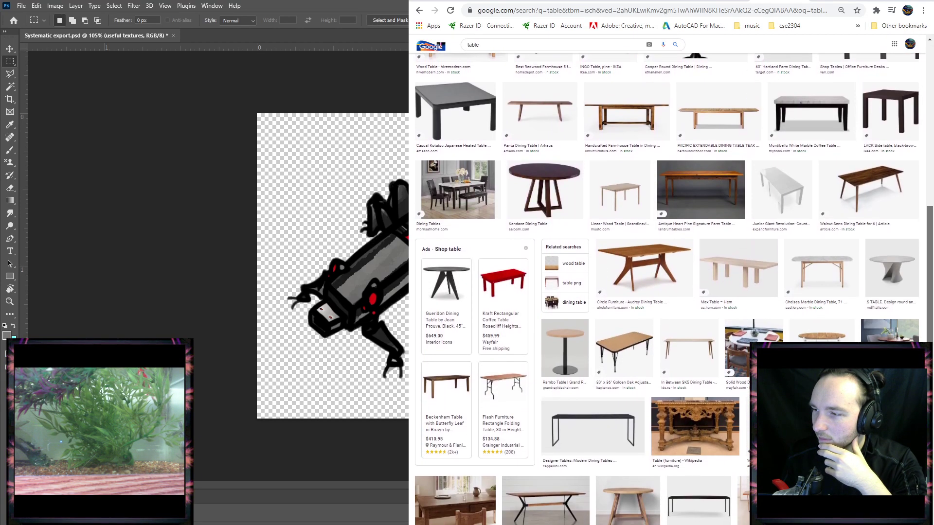
scroll(667, 289, "down", 1)
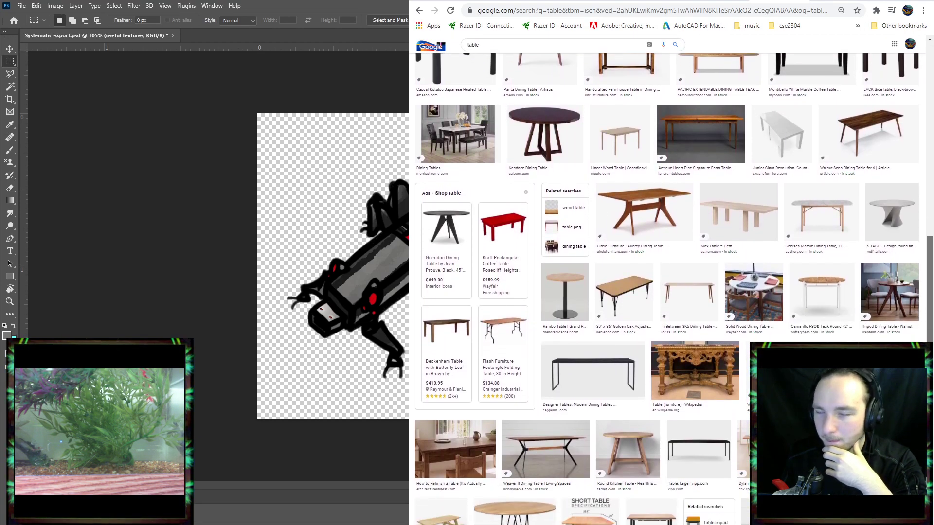
left_click_drag(929, 418, 929, 471)
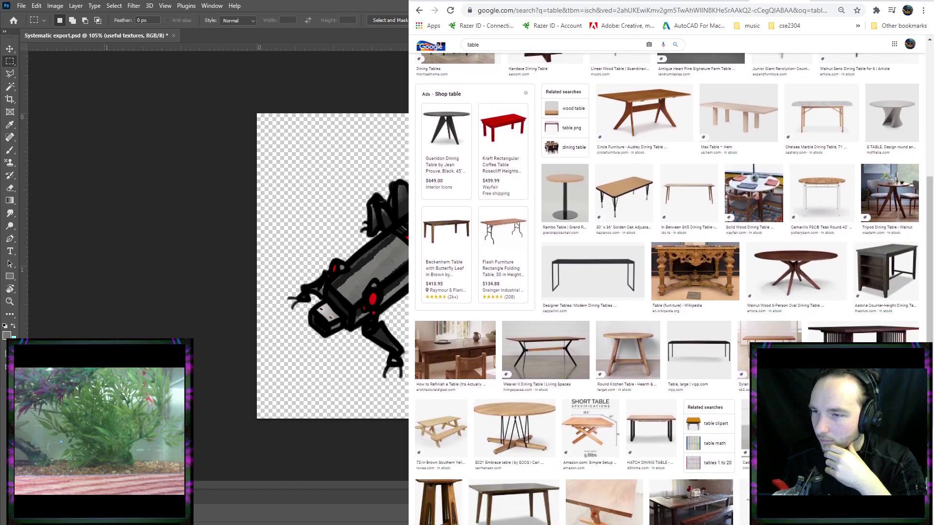
left_click(644, 114)
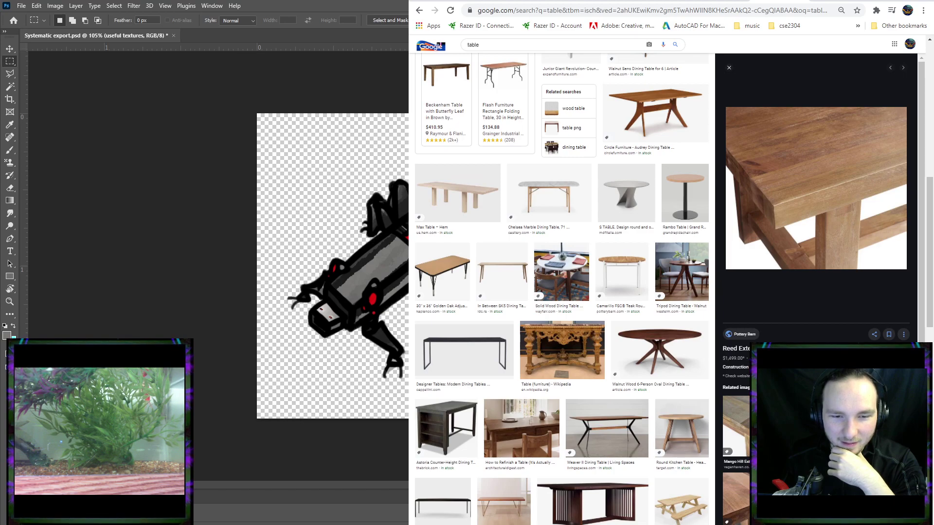
Place the previewed wooden table image into the Photoshop document and bring its layer above the insect line art.
left_click_drag(824, 191, 839, 239)
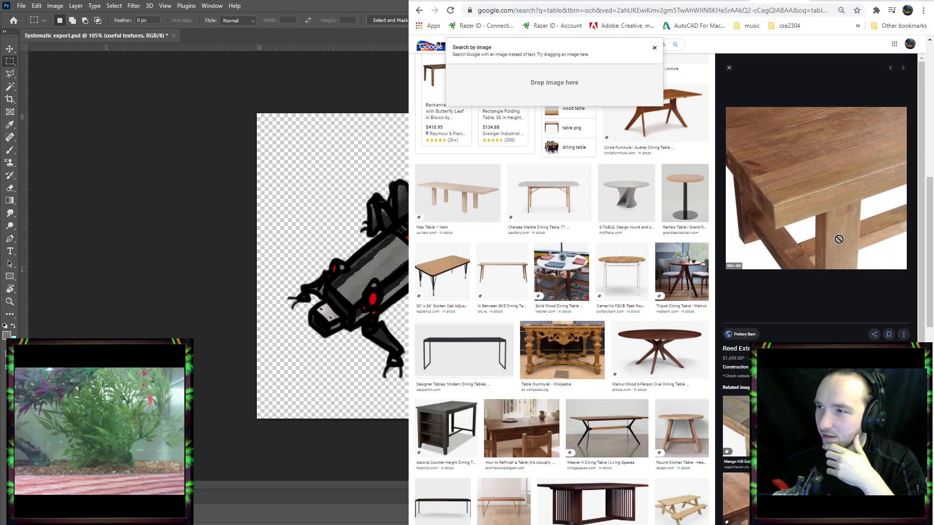
key("Escape")
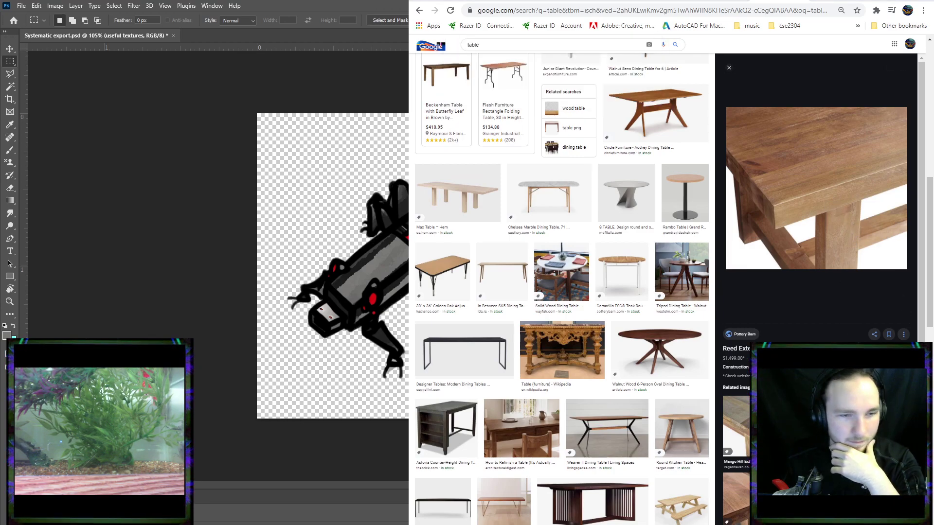
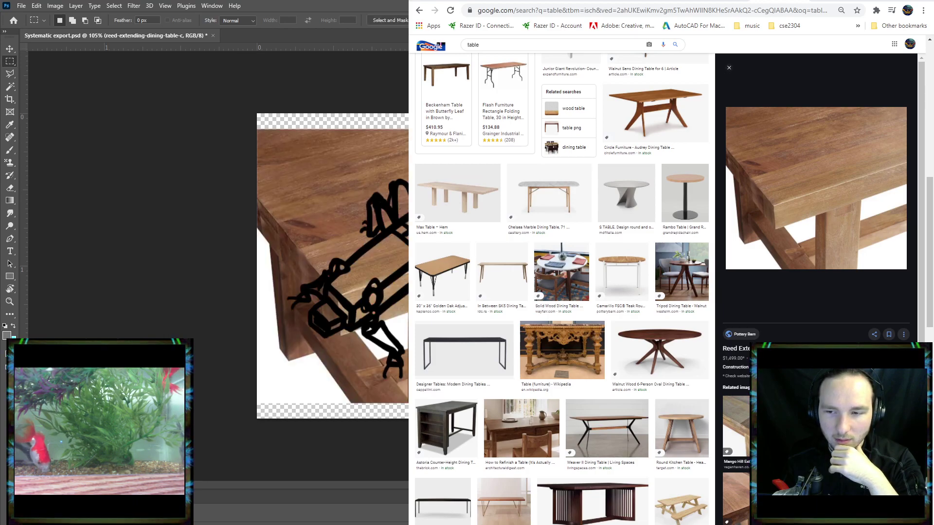
key("ctrl+]")
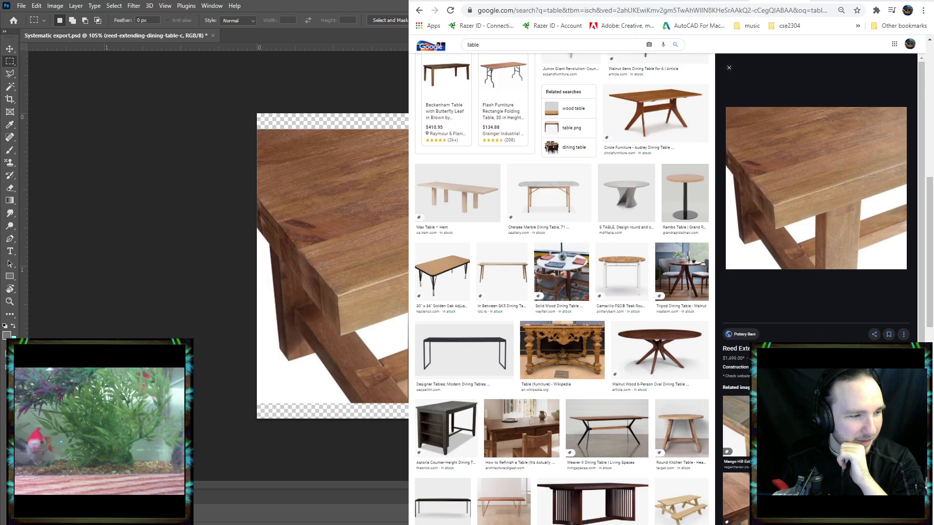
Back in Photoshop, enlarge the table image to about 29% so it covers the canvas, and rasterize its layer.
left_click(303, 165)
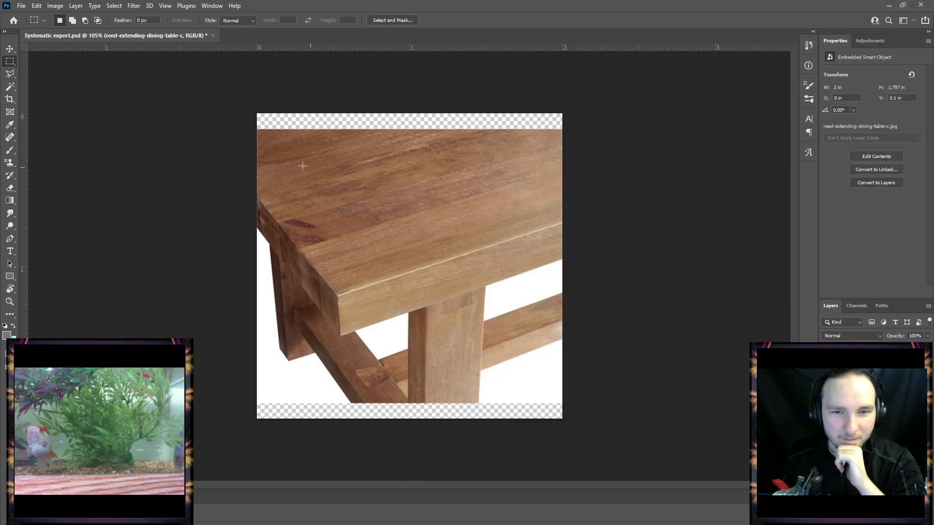
left_click(10, 49)
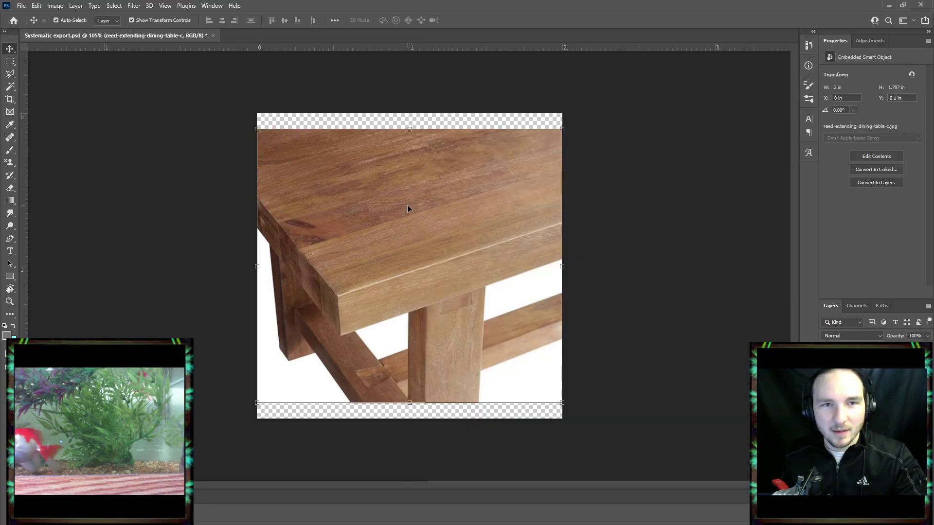
left_click_drag(255, 129, 242, 115)
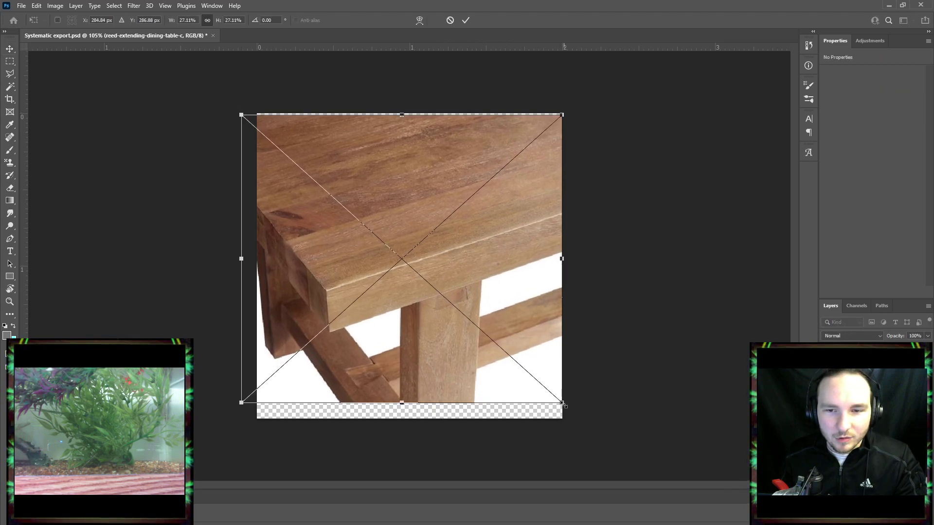
left_click_drag(562, 404, 589, 424)
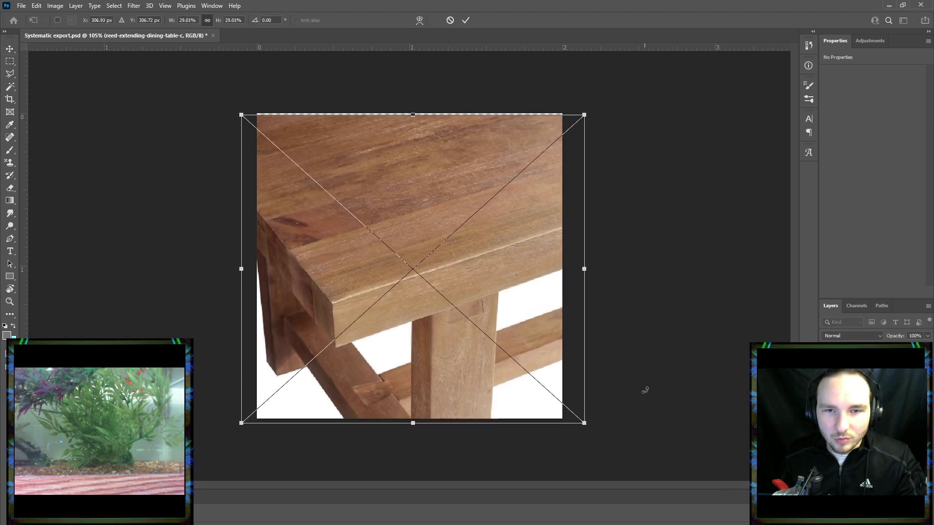
left_click(466, 20)
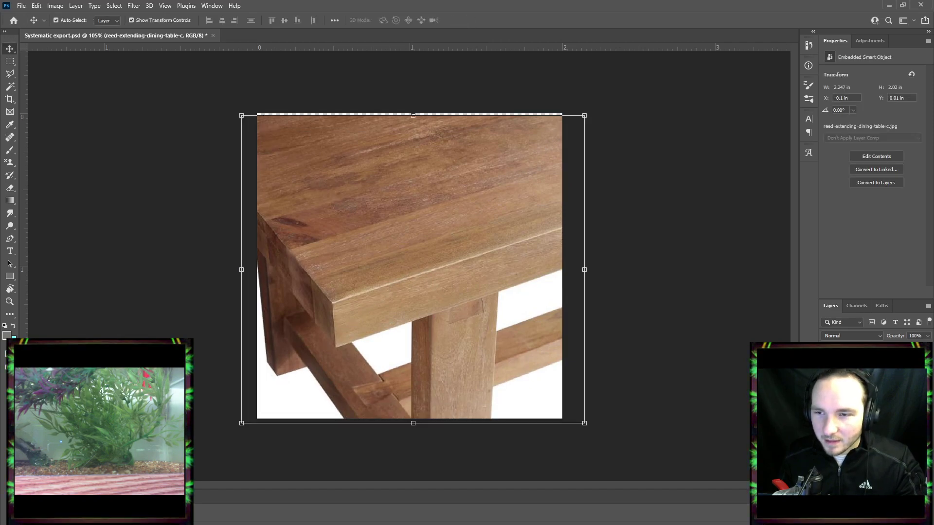
left_click(828, 229)
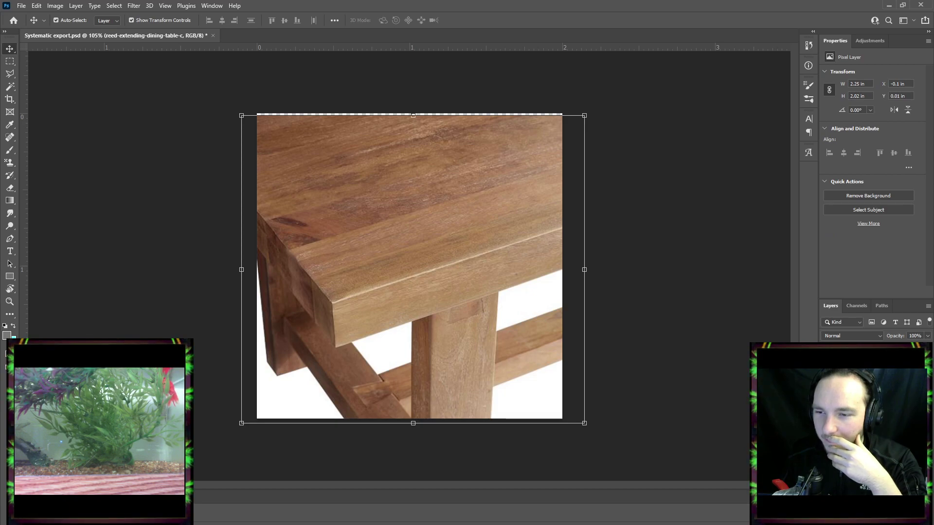
Place the table layer beneath the insect artwork and shift the image to about X -0.11 in, Y -0.02 in to cover the canvas.
left_click_drag(865, 375, 865, 428)
left_click(626, 383)
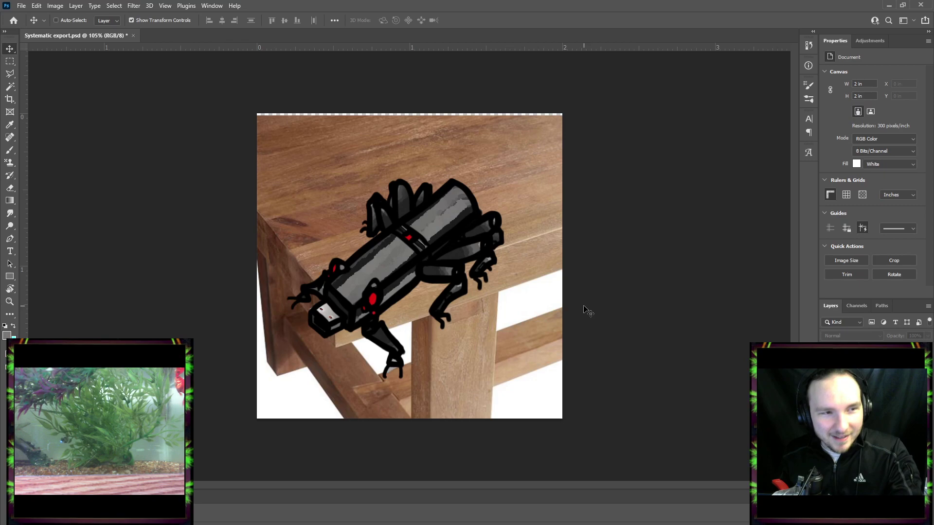
left_click(522, 303)
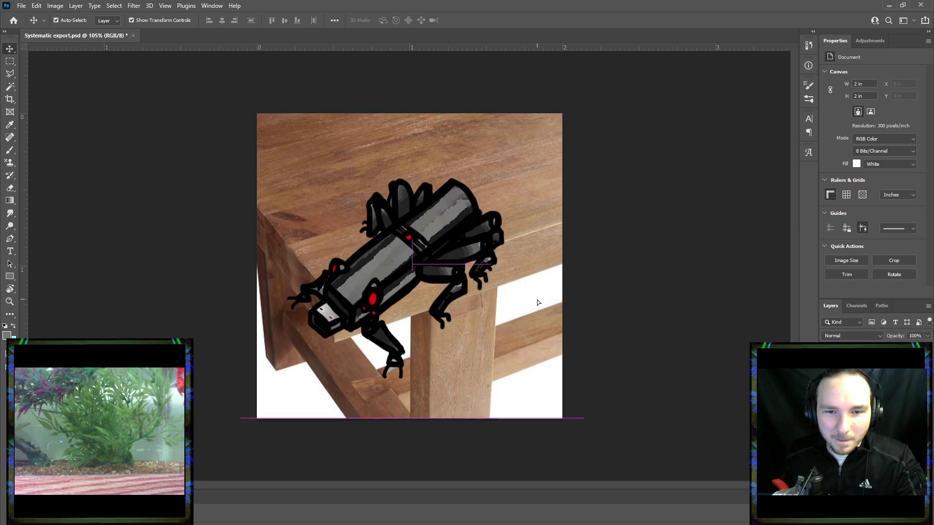
left_click(452, 77)
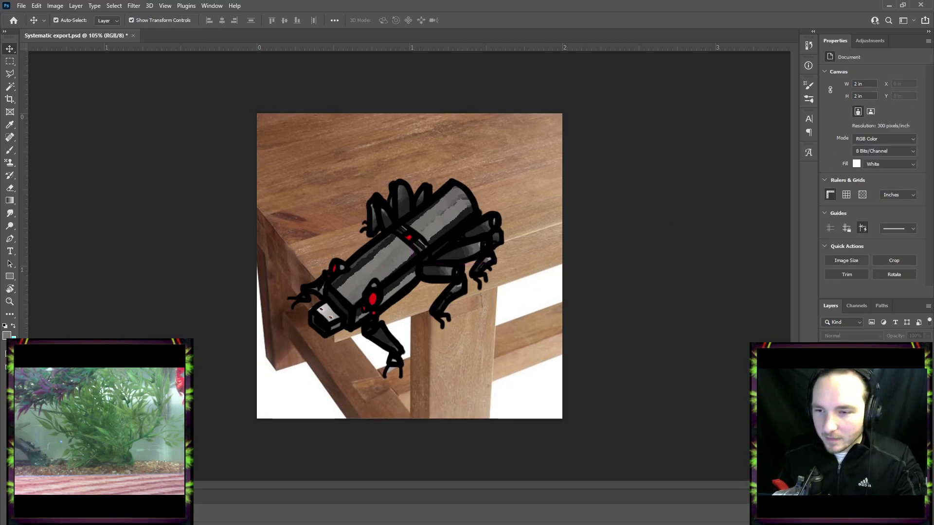
left_click(395, 178)
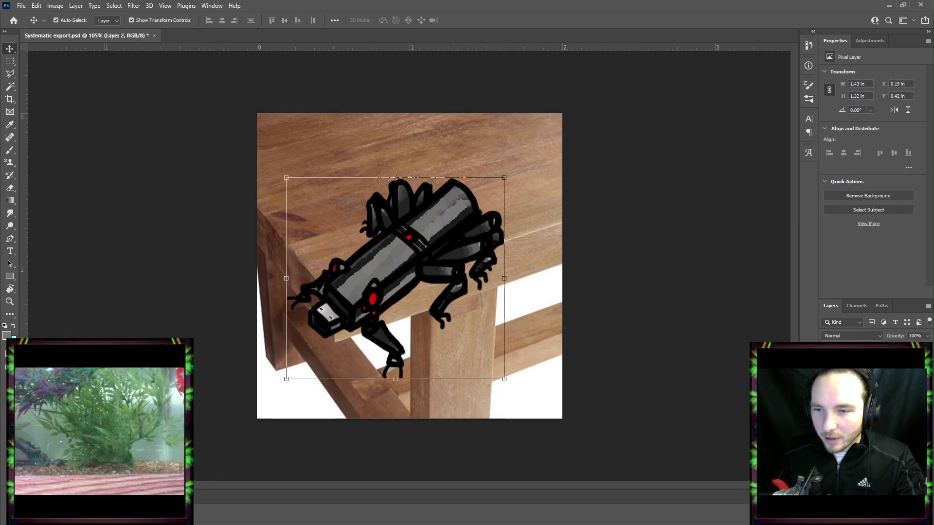
left_click(626, 385)
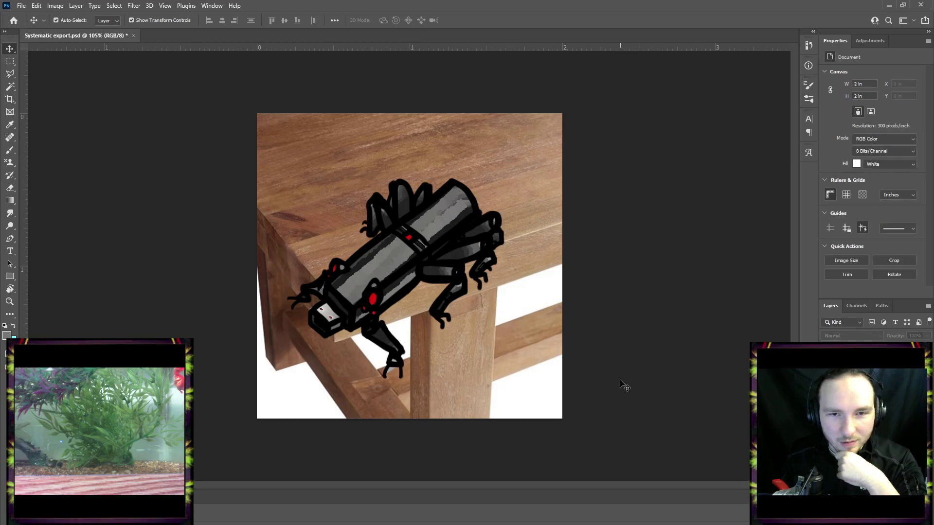
Save the insect without the table as Systematic export.png, hide its original layers, and place that file into the document.
left_click(826, 391)
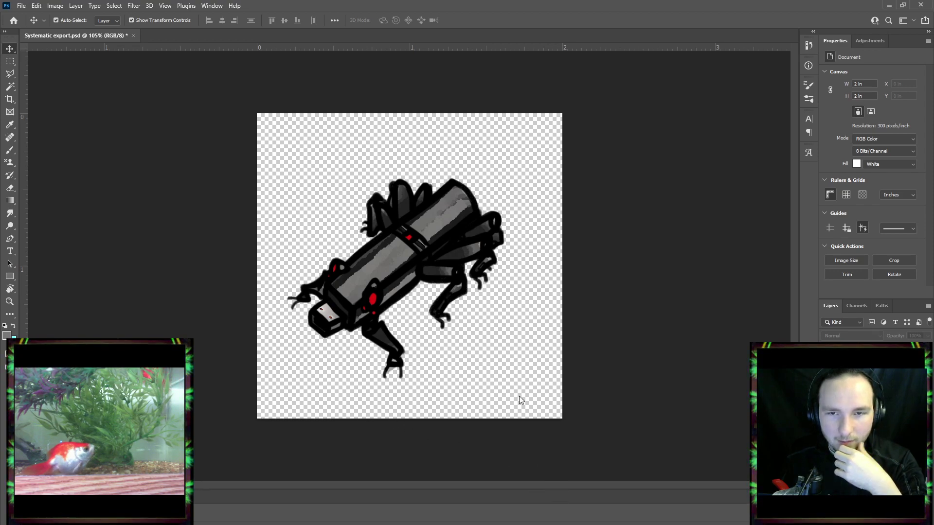
key("ctrl+s")
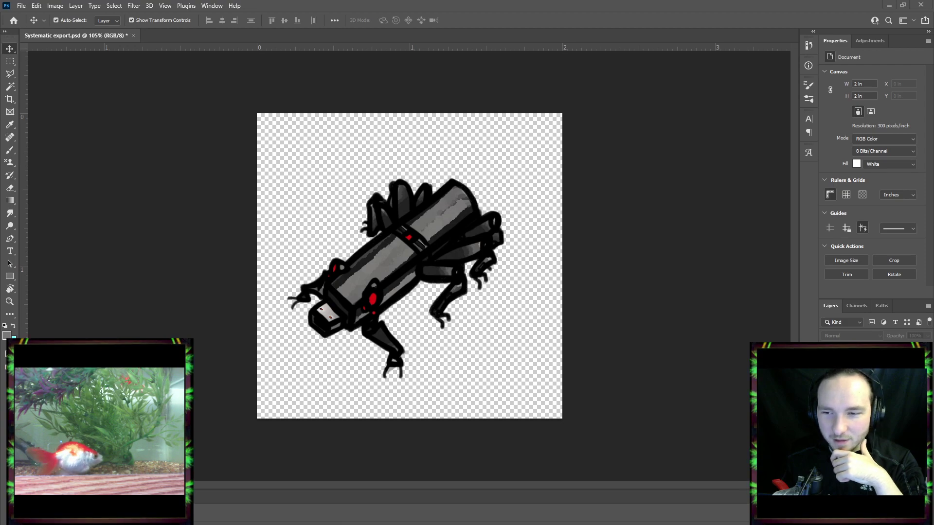
left_click(826, 366)
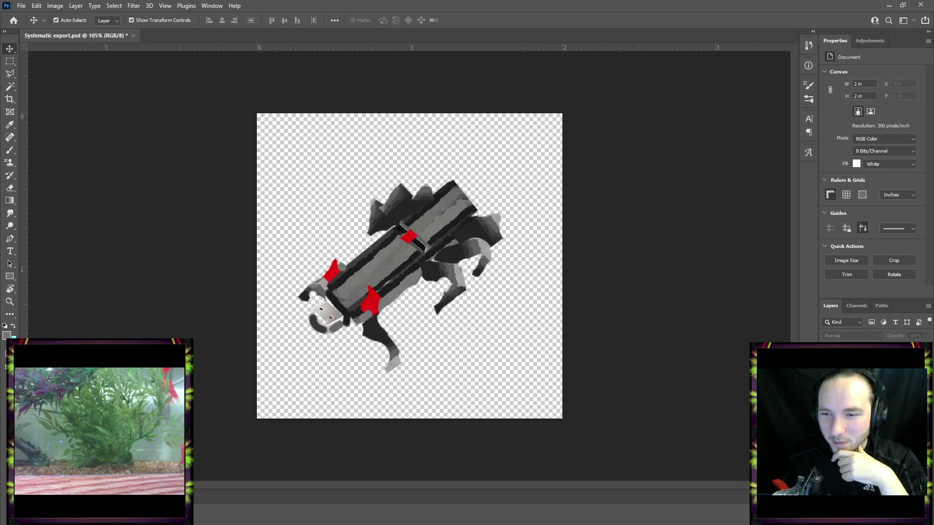
left_click(826, 380)
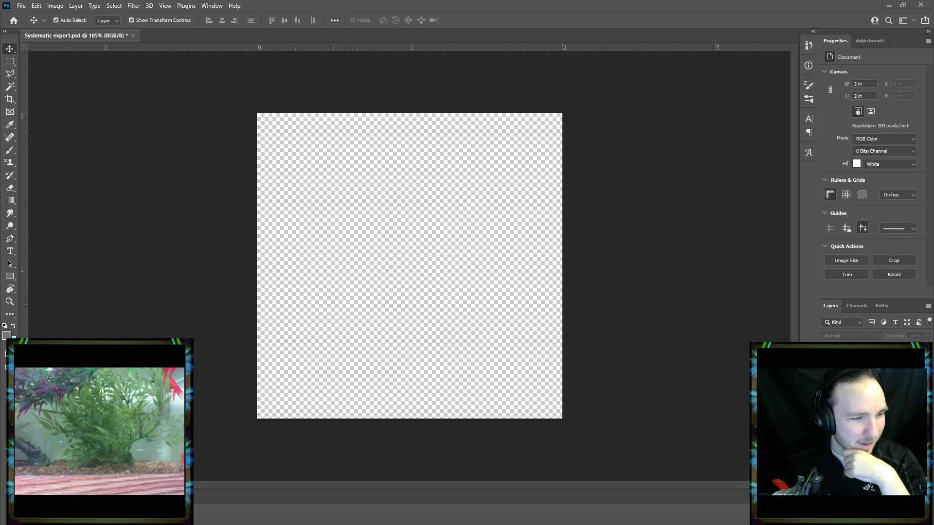
left_click_drag(535, 253, 382, 246)
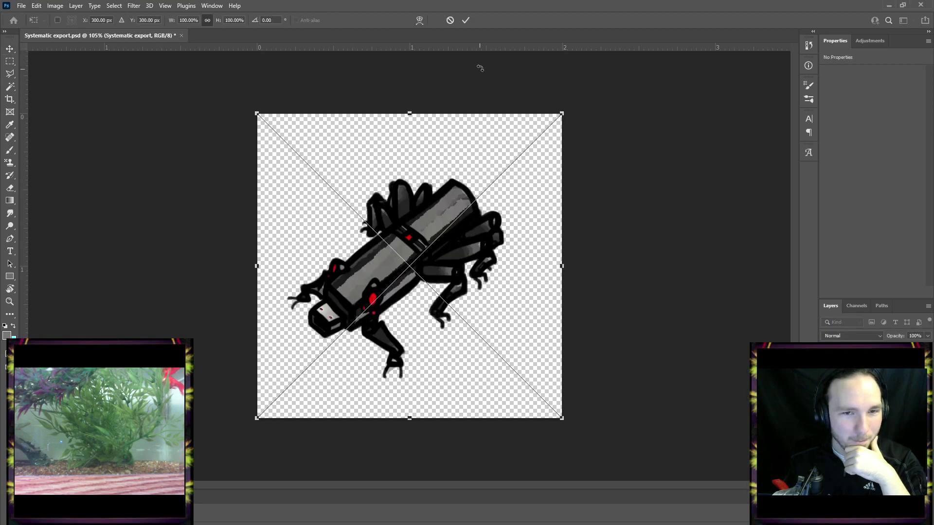
left_click(465, 19)
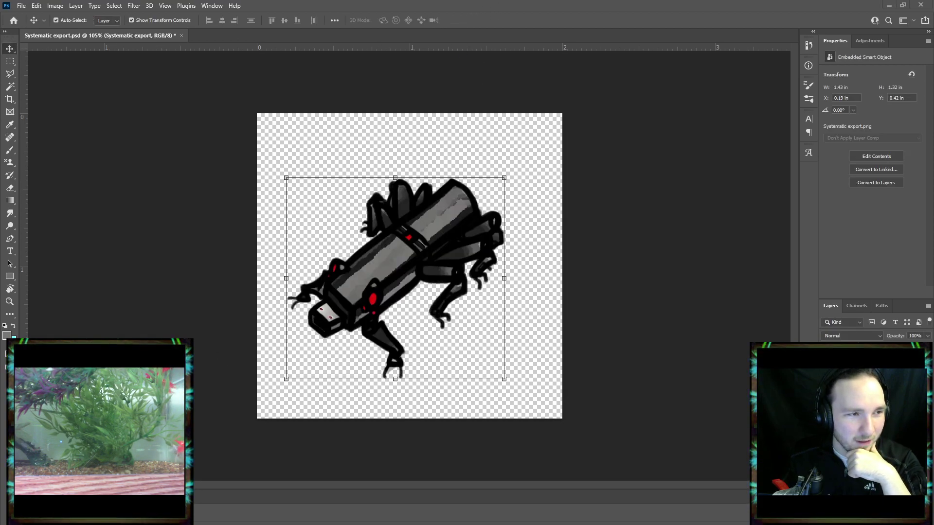
Move the placed insect up to about X 0.21 in, Y 0.2 in and show the table layer again.
left_click_drag(494, 266, 498, 221)
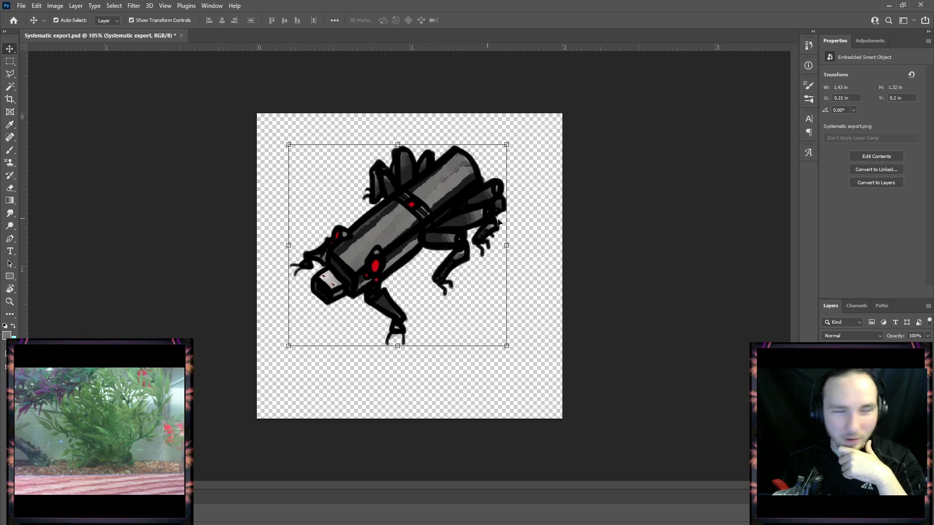
left_click(683, 291)
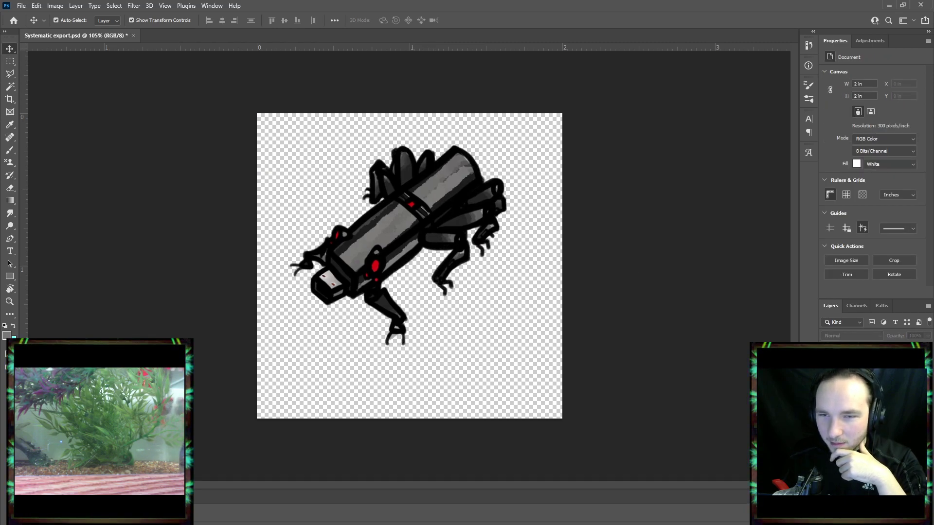
left_click(826, 413)
left_click(866, 372)
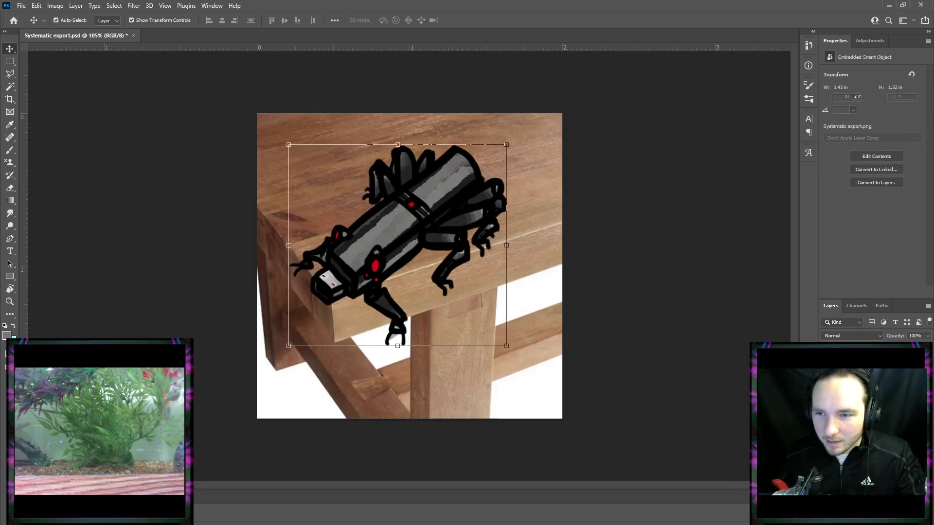
Undo the stray move of the table image and lock its layer.
left_click_drag(541, 121, 561, 140)
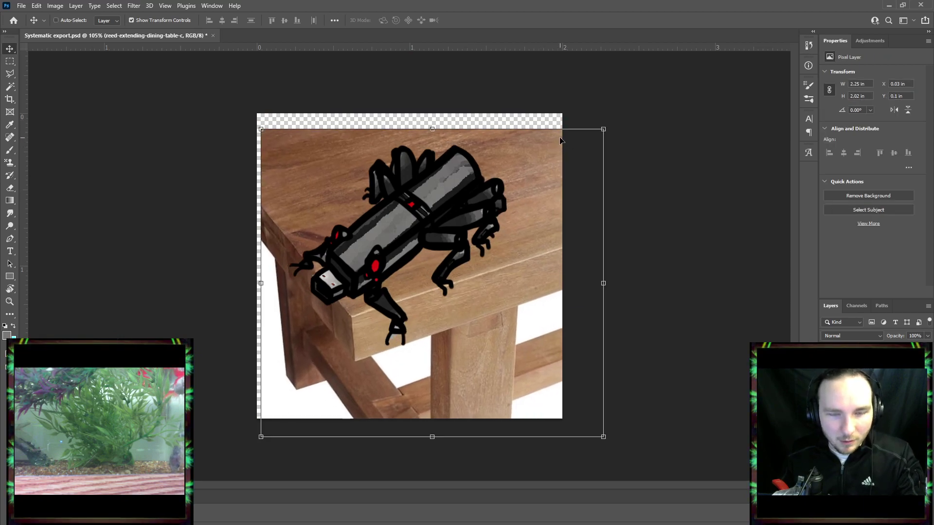
key("ctrl+z")
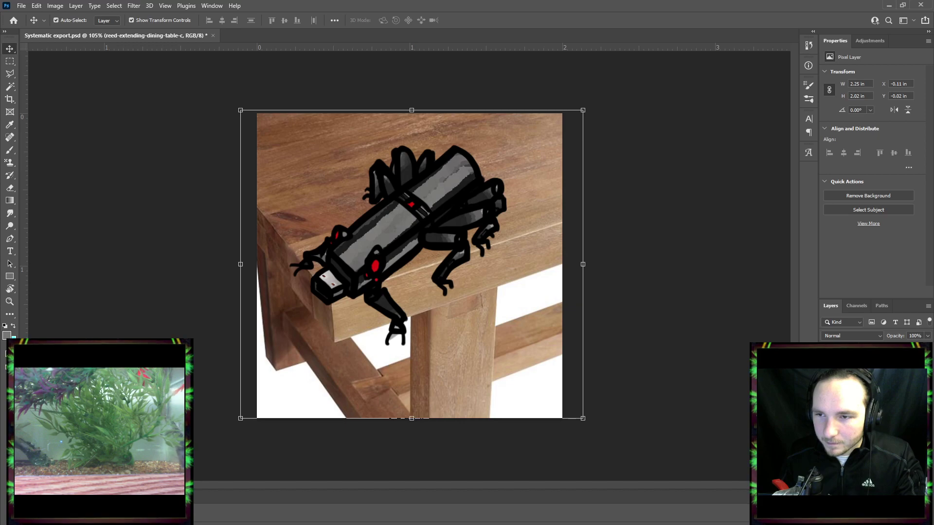
left_click(874, 349)
Reposition the placed insect so it stands on the tabletop corner, at about X -0.01 in, Y -0.1 in.
left_click(866, 372)
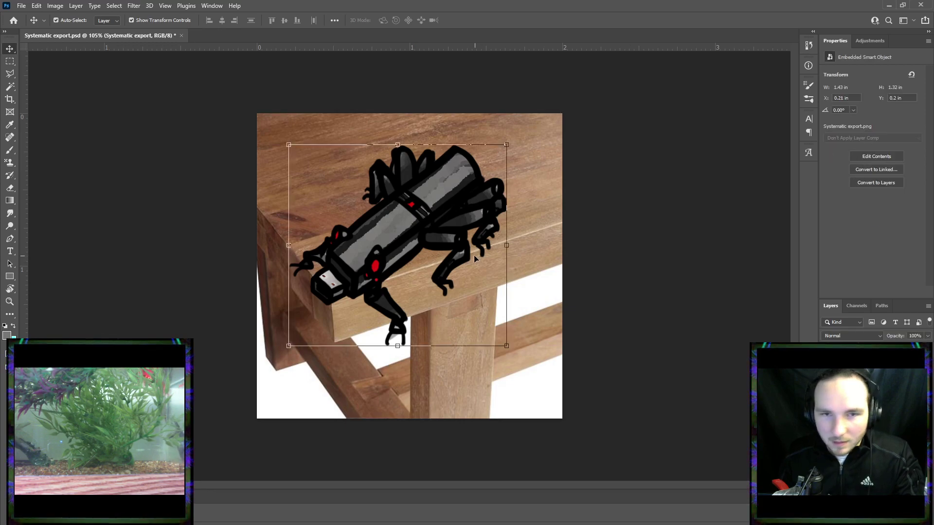
left_click_drag(447, 222, 424, 176)
key("ctrl+alt+a")
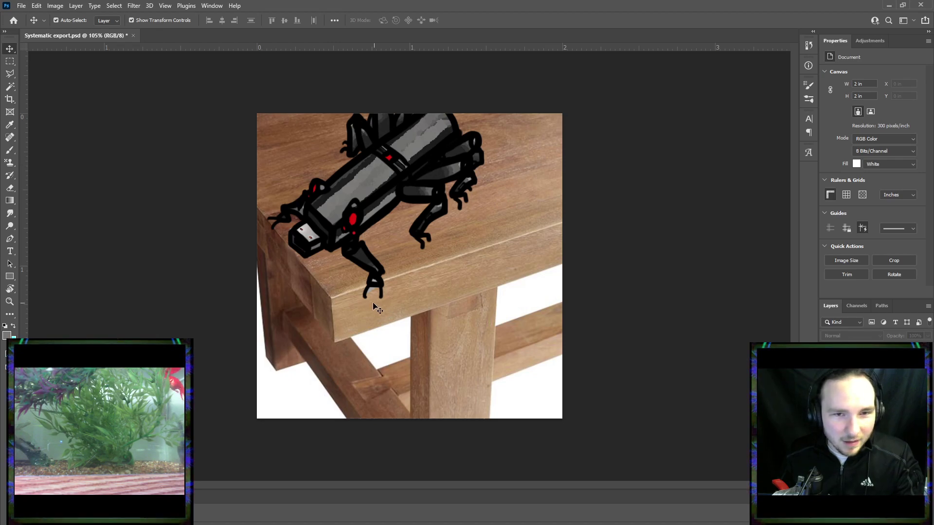
scroll(372, 299, "up", 5)
scroll(371, 304, "down", 4)
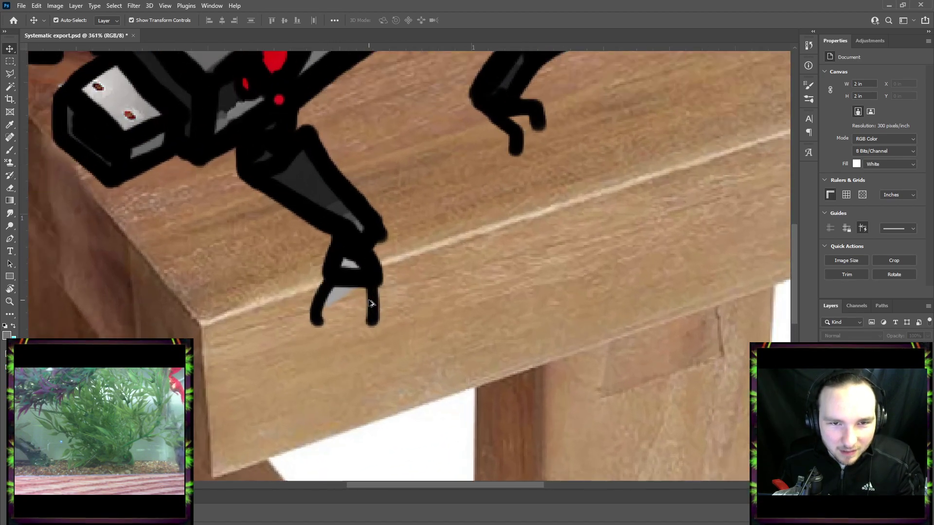
scroll(340, 303, "down", 1)
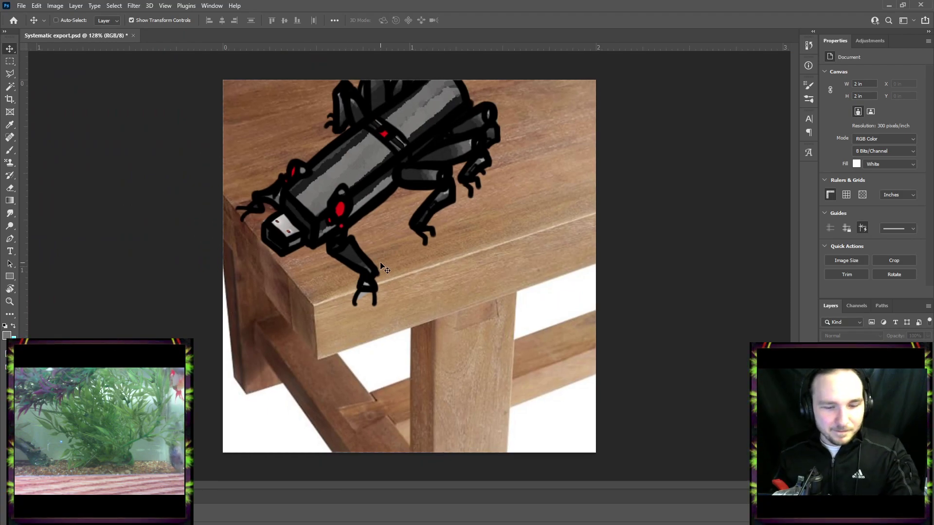
left_click_drag(358, 161, 425, 242)
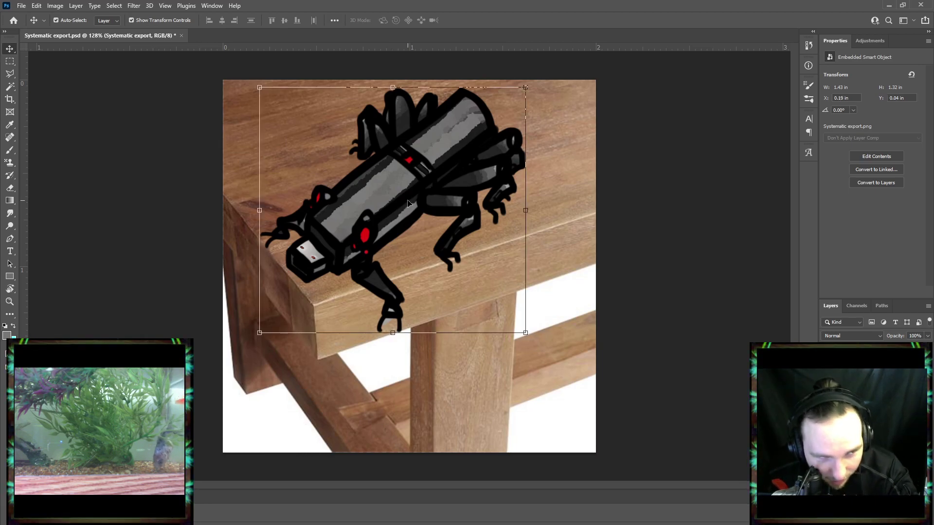
mouse_move(376, 206)
left_mouse_down()
mouse_move(376, 193)
mouse_move(382, 213)
mouse_move(371, 200)
mouse_move(385, 211)
left_mouse_up()
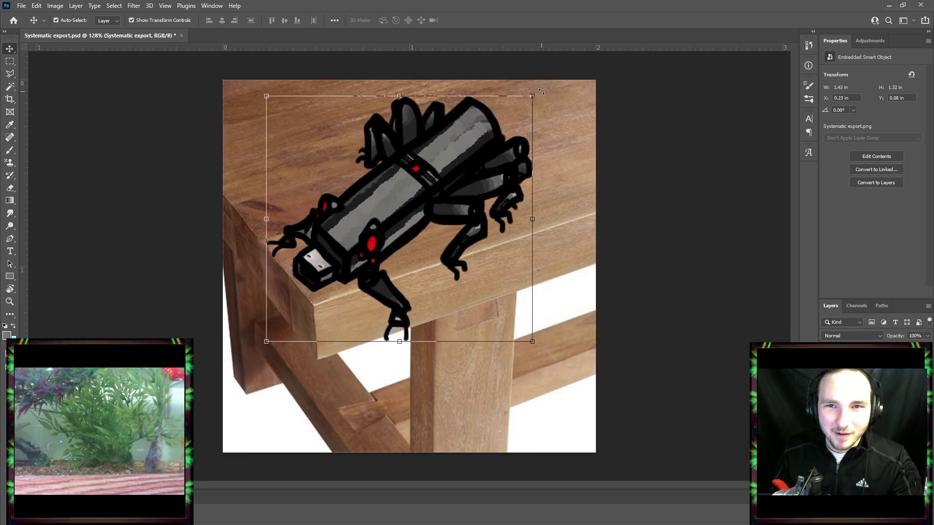
left_click_drag(541, 91, 521, 86)
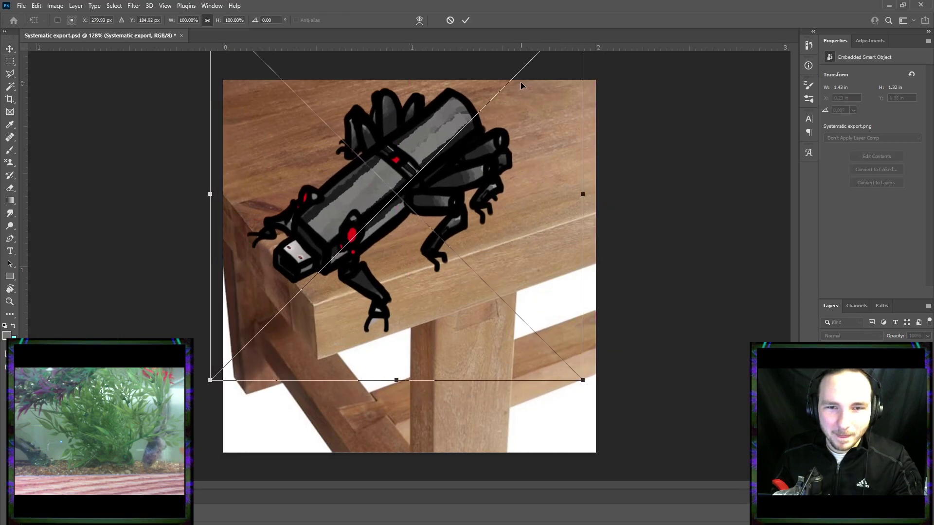
left_click_drag(514, 192, 489, 166)
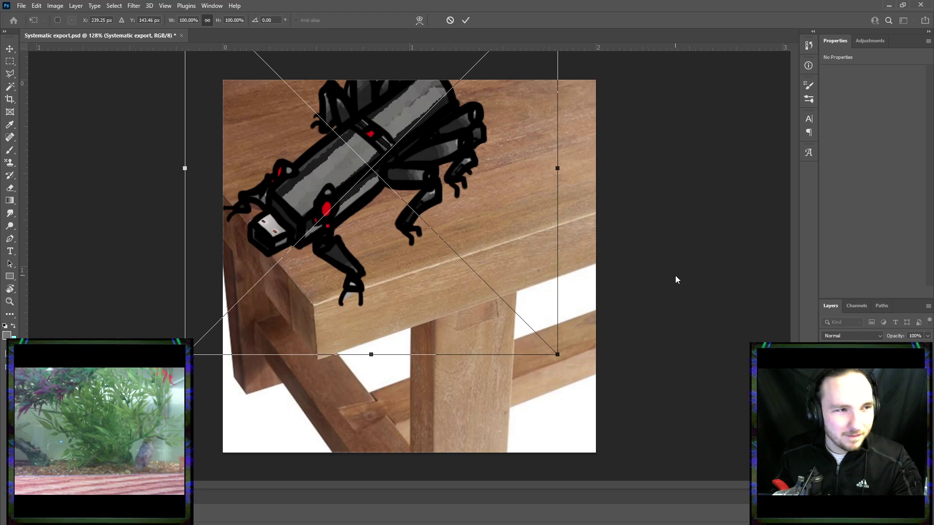
key("Return")
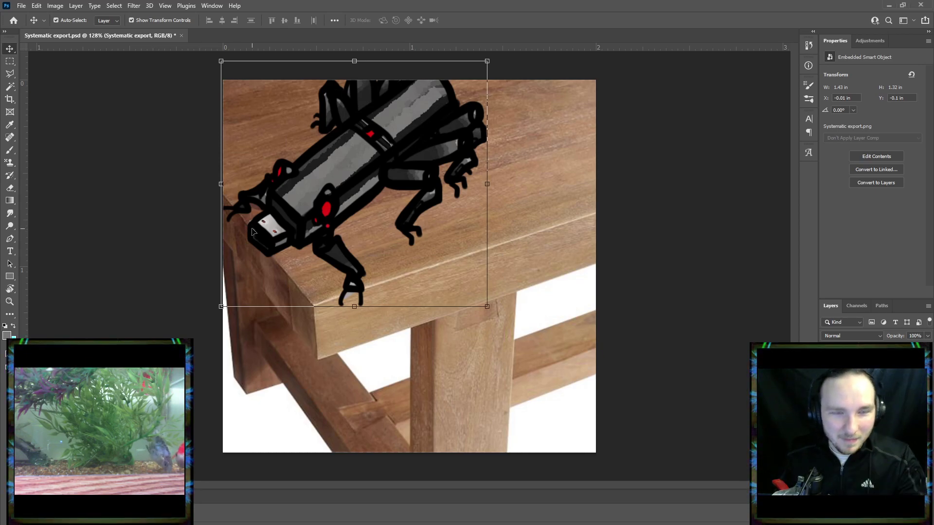
Rasterize the placed insect layer and set the Magic Wand to contiguous selection.
scroll(251, 232, "up", 3)
scroll(257, 243, "down", 2)
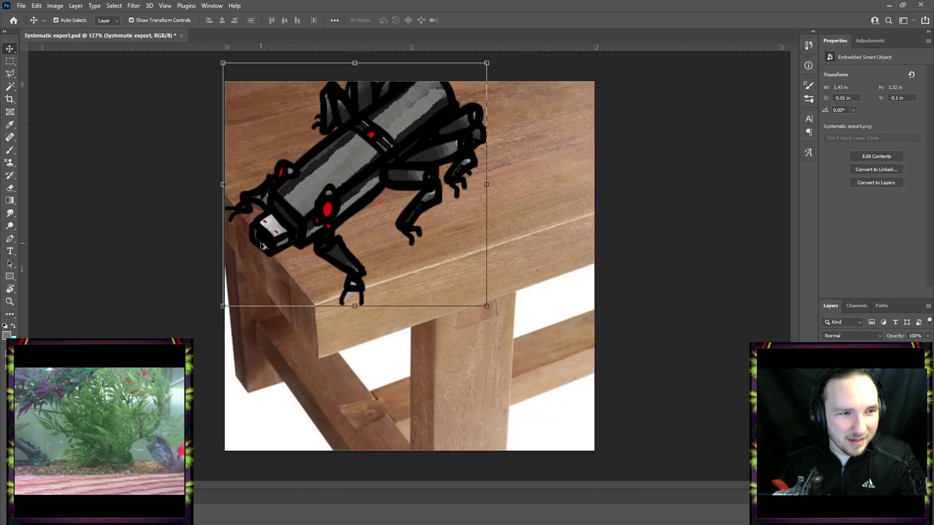
left_click(780, 330)
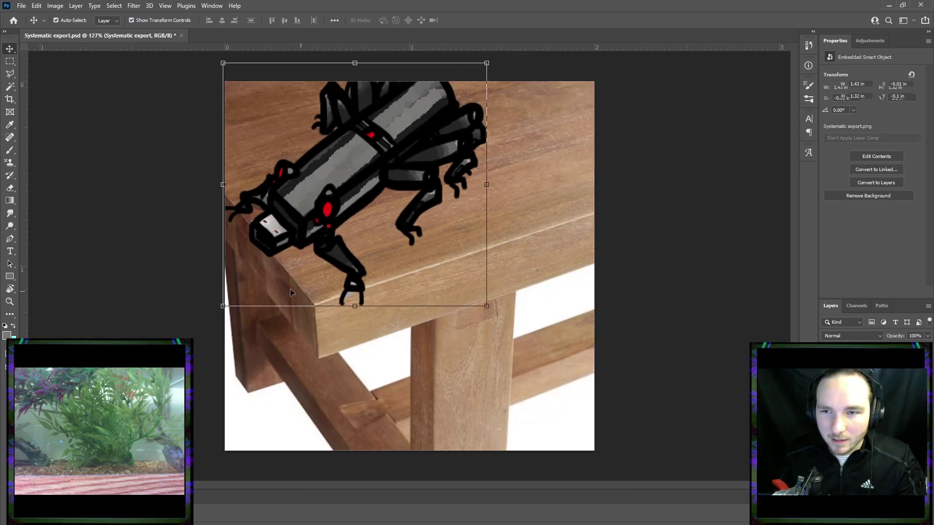
left_click(11, 88)
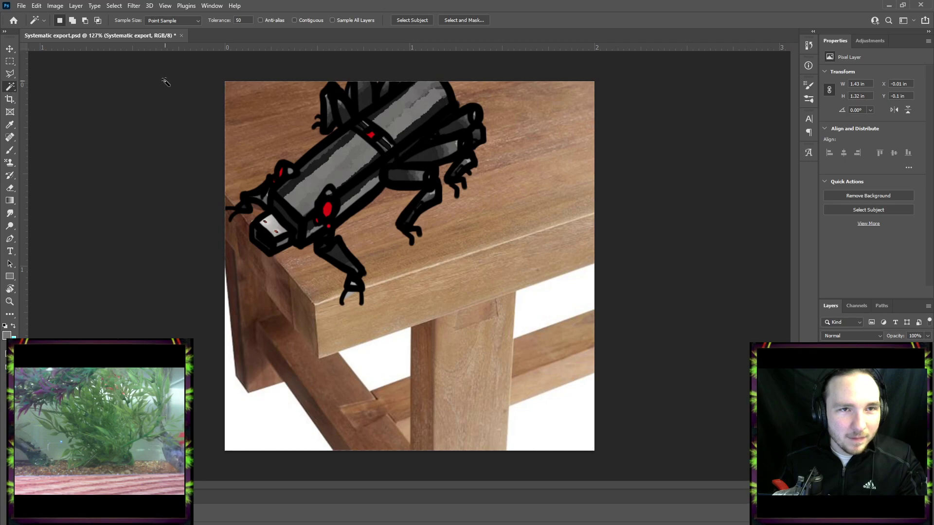
left_click(293, 20)
Select the gray fill between the front foot's claws with the Magic Wand, erase it, and clear the selection.
left_click(347, 295)
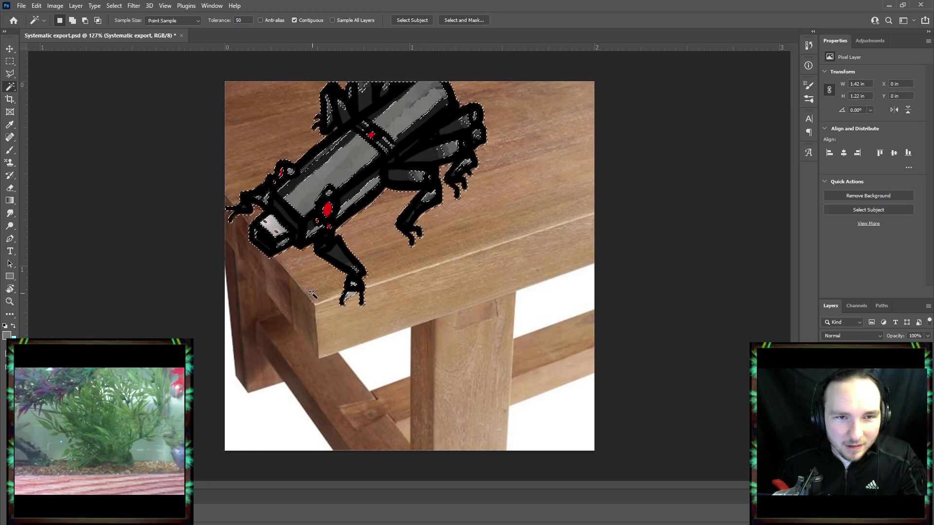
left_click(294, 273)
key("ctrl+z")
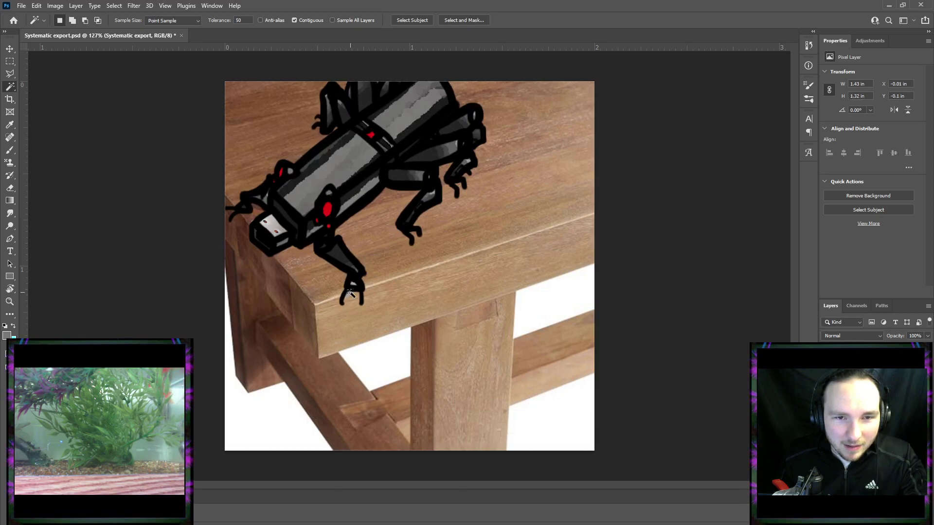
left_click(12, 188)
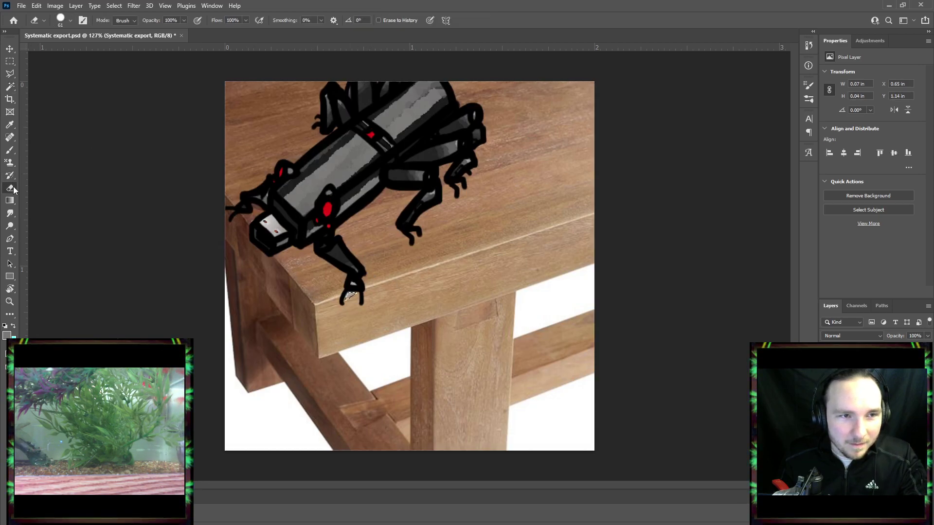
left_click(362, 290)
left_click(15, 61)
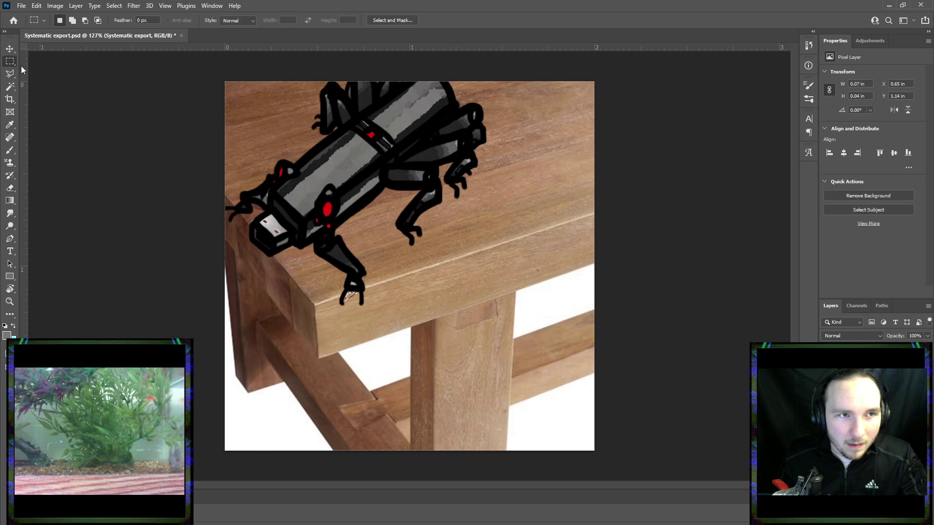
left_click(320, 198)
Shrink the Eraser to about 7 px and erase the stray light pixels beside the insect's head.
scroll(334, 283, "up", 5)
scroll(173, 135, "up", 4)
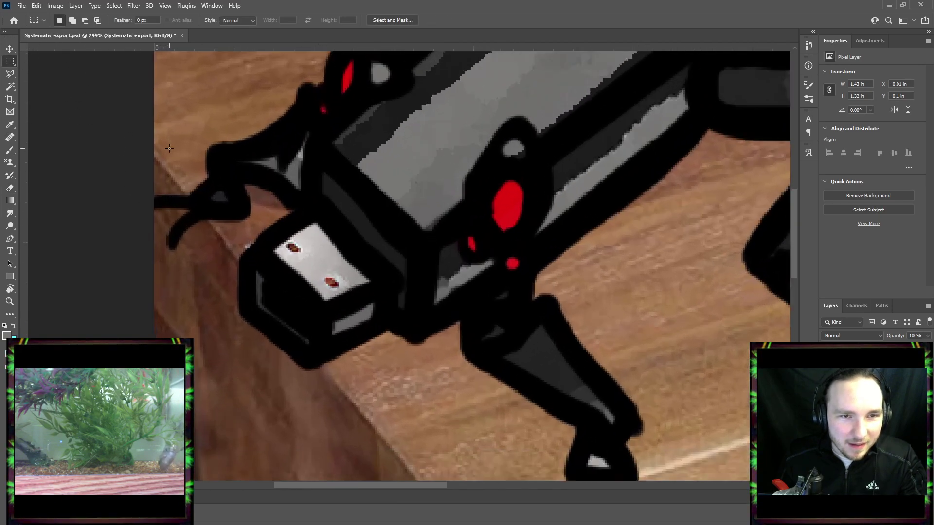
left_click(16, 184)
left_click_drag(316, 261, 270, 270)
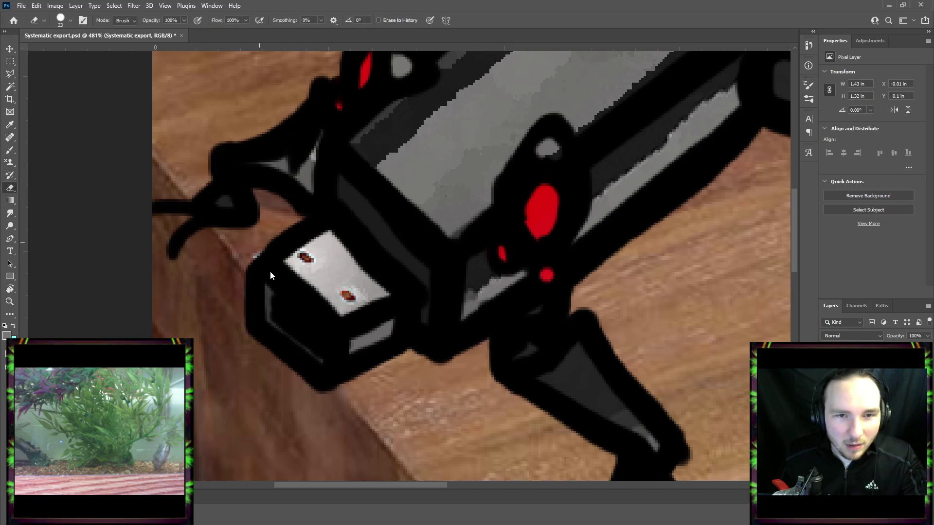
key("bracketleft")
key("bracketleft")
key("bracketleft")
key("bracketleft")
key("bracketleft")
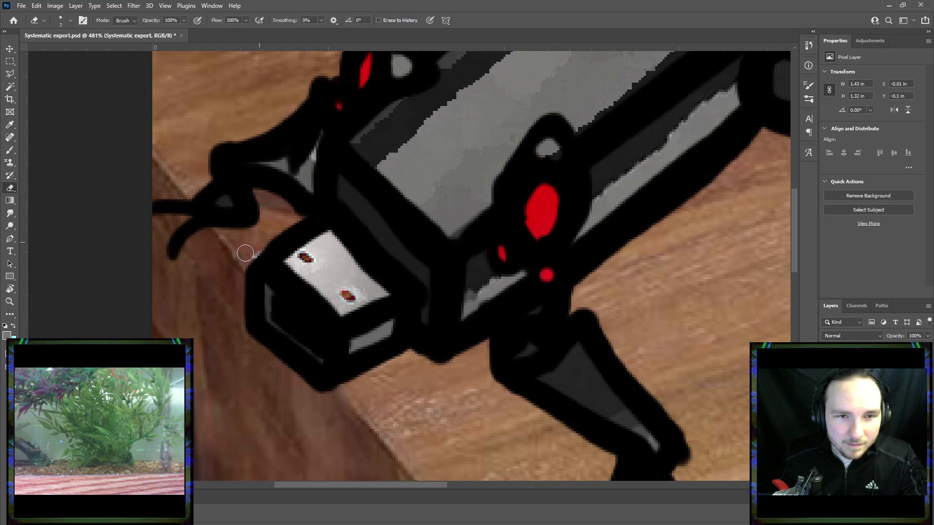
scroll(258, 245, "down", 5)
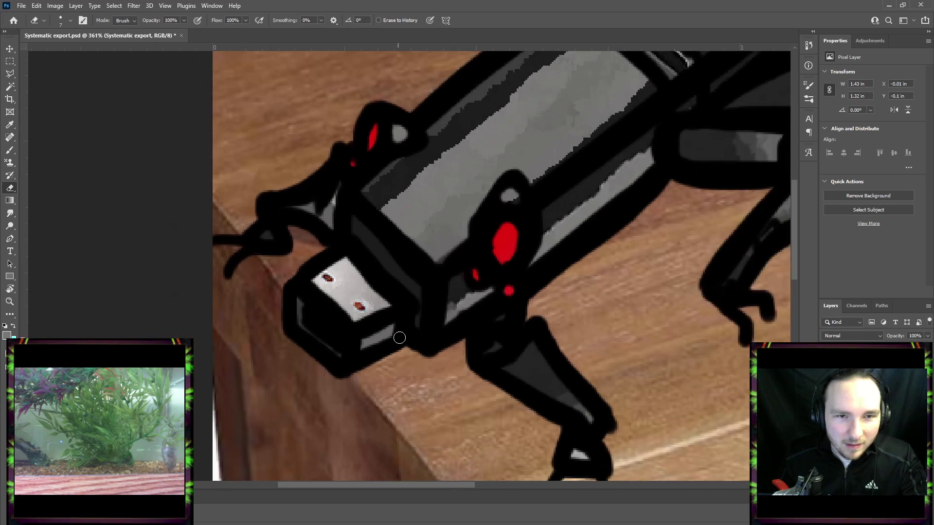
scroll(510, 358, "down", 1)
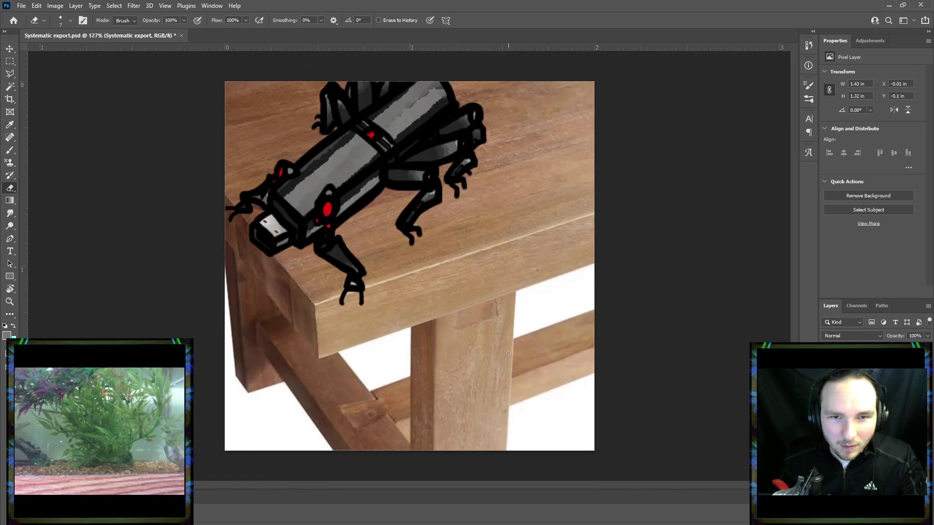
Add a soft black drop shadow to the insect layer and offset it down and to the right on the tabletop.
scroll(428, 264, "up", 1)
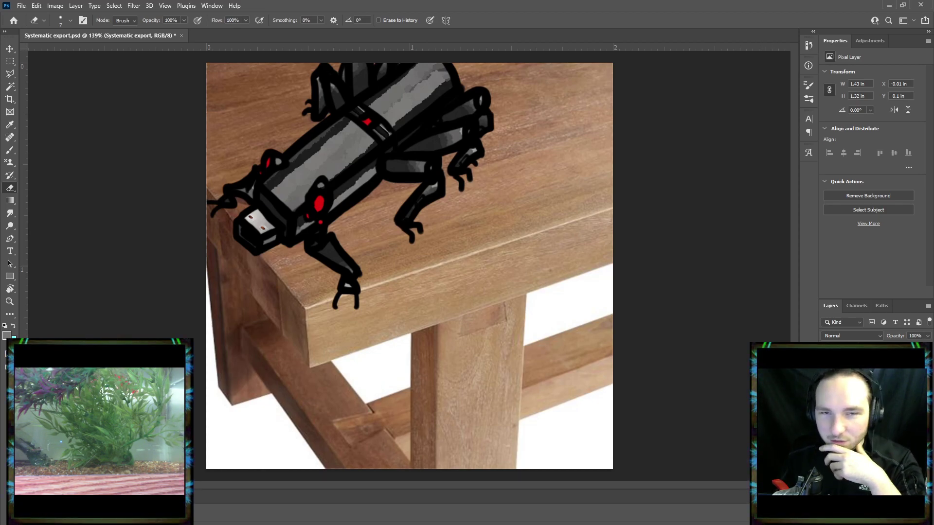
left_click(570, 329)
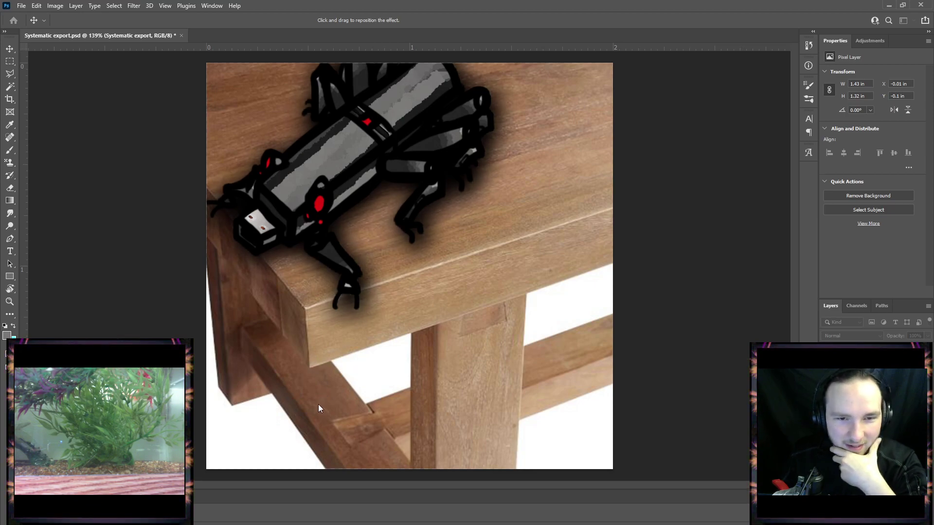
mouse_move(313, 384)
left_mouse_down()
mouse_move(338, 383)
mouse_move(319, 384)
left_mouse_up()
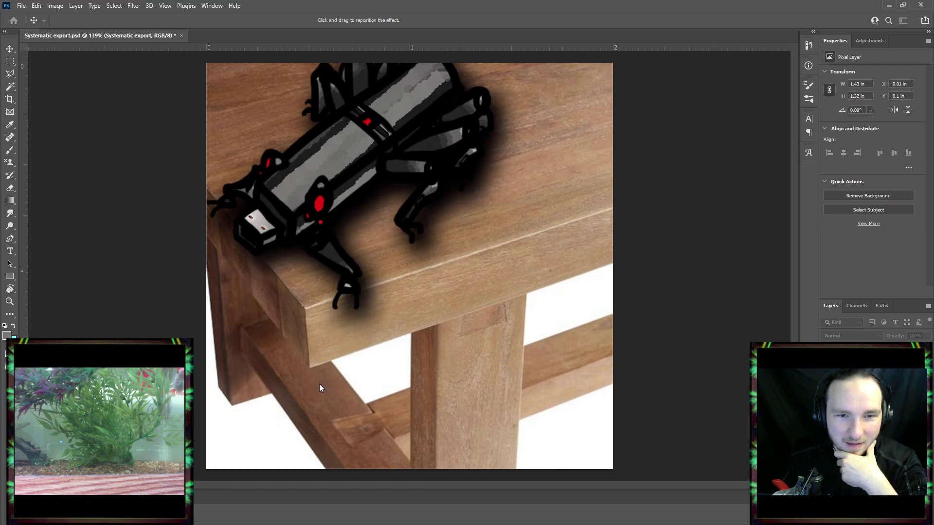
left_click_drag(349, 353, 346, 351)
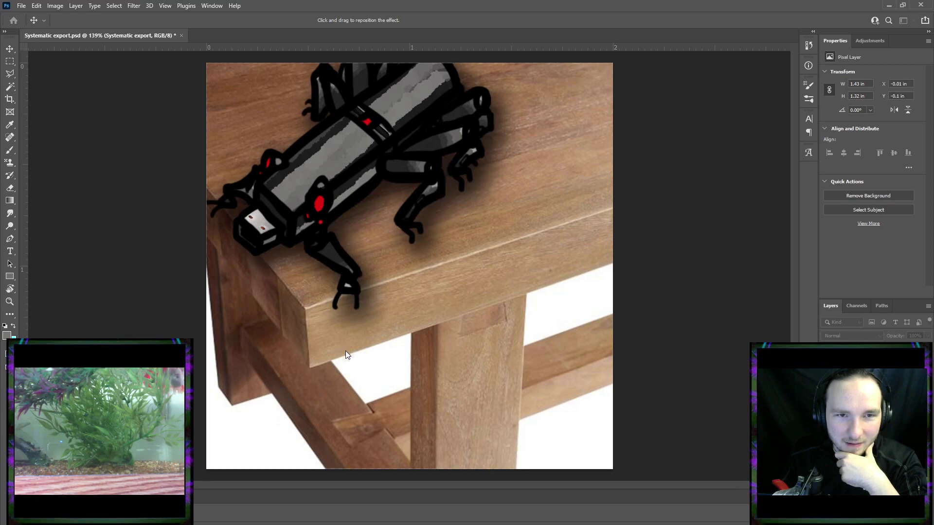
key("e")
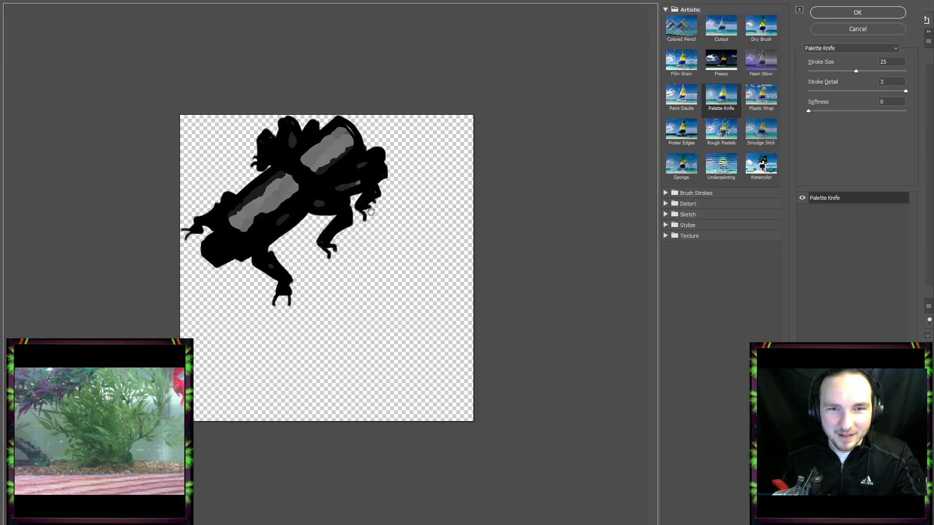
Preview several Artistic filters on the insect and apply Paint Daubs with Brush Size 8, Sharpness 7 and the Simple brush type.
key("ctrl+alt+f")
key("ctrl+plus")
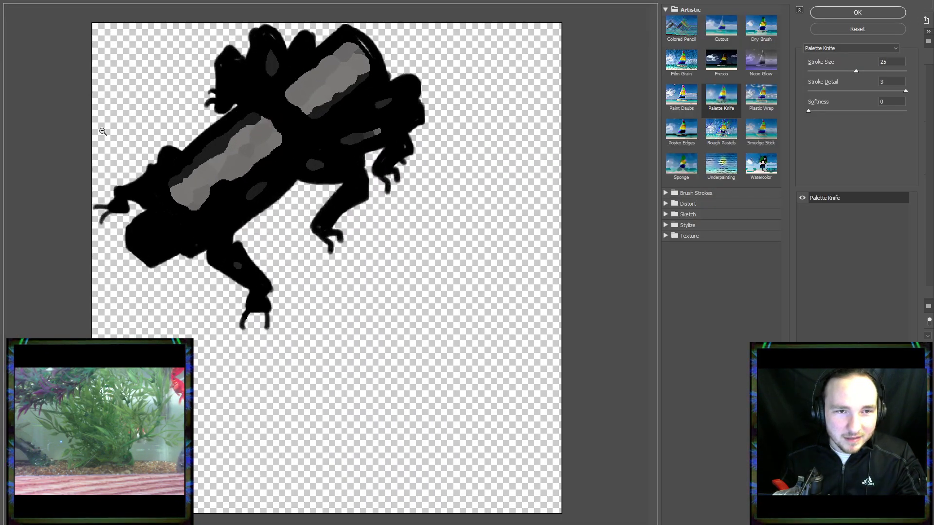
left_click(687, 42)
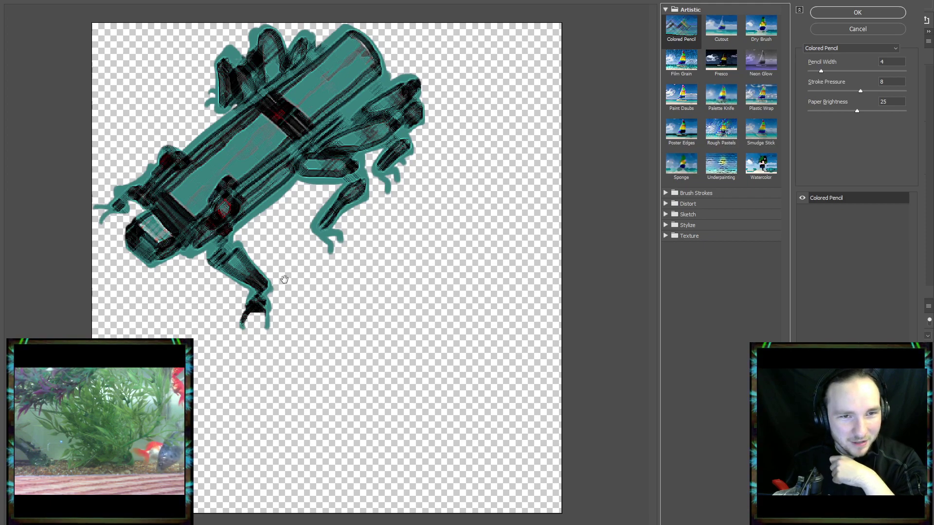
left_click(719, 39)
left_click(751, 43)
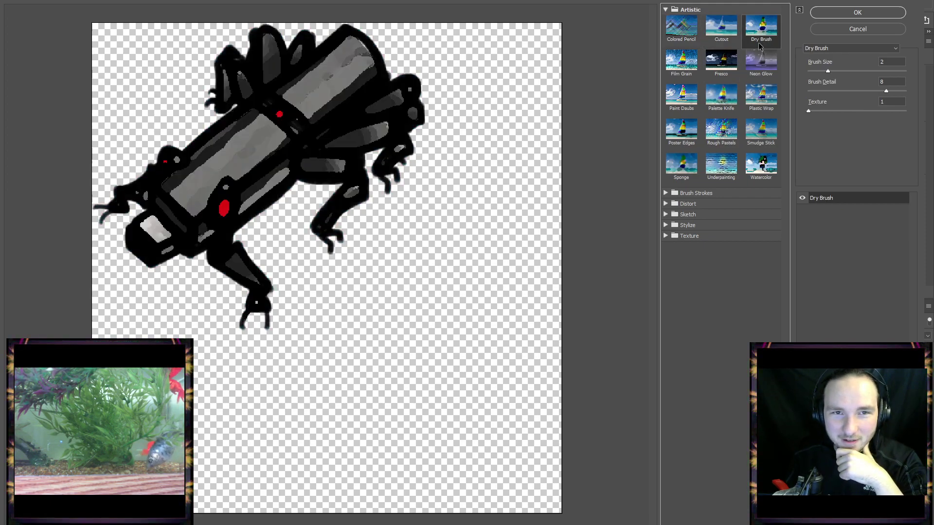
left_click(736, 58)
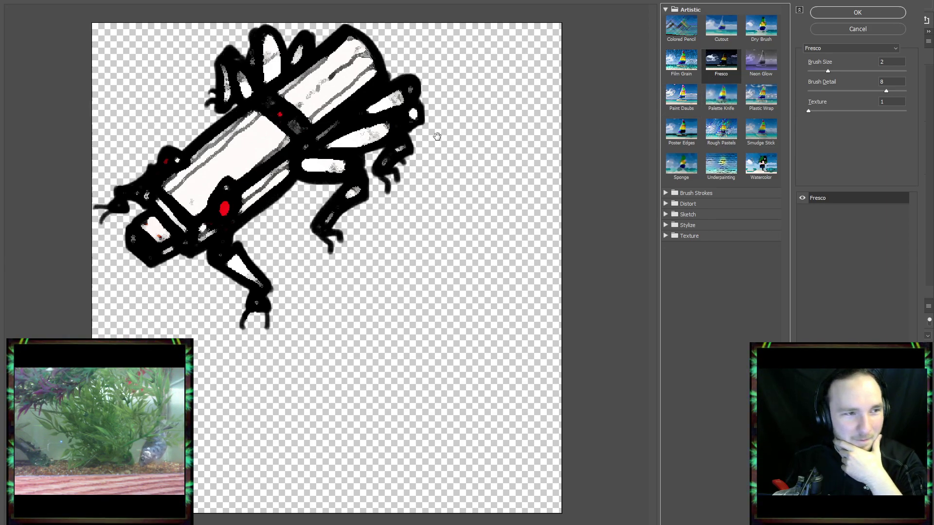
left_click(696, 103)
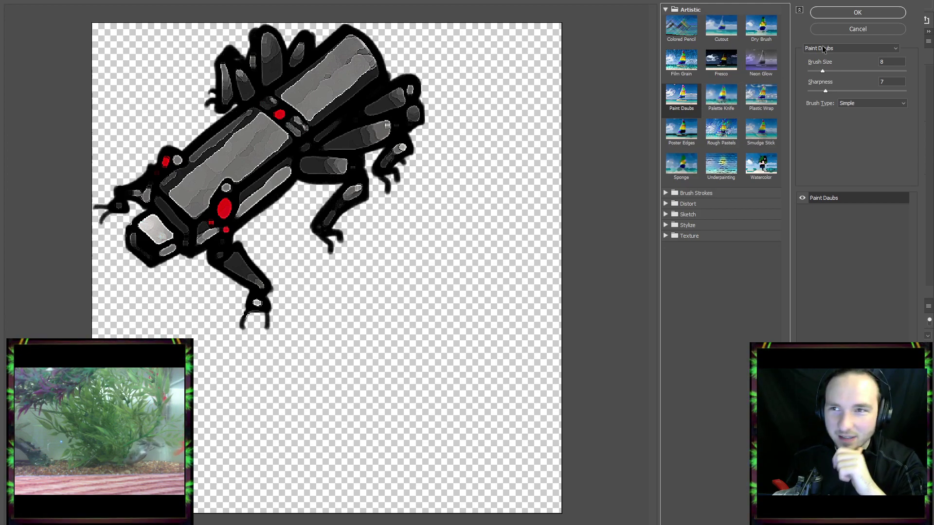
left_click(830, 13)
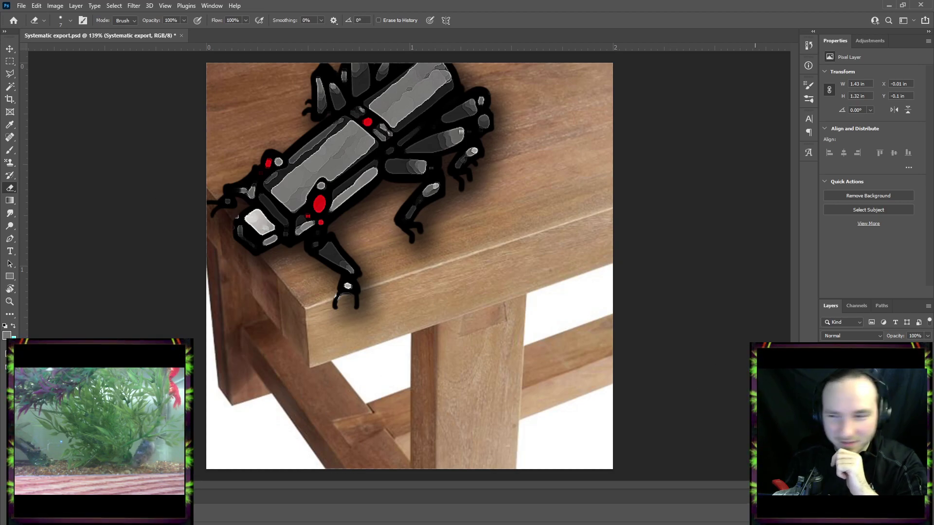
Unlock the table image layer and apply the same Paint Daubs filter to it.
left_click(868, 389)
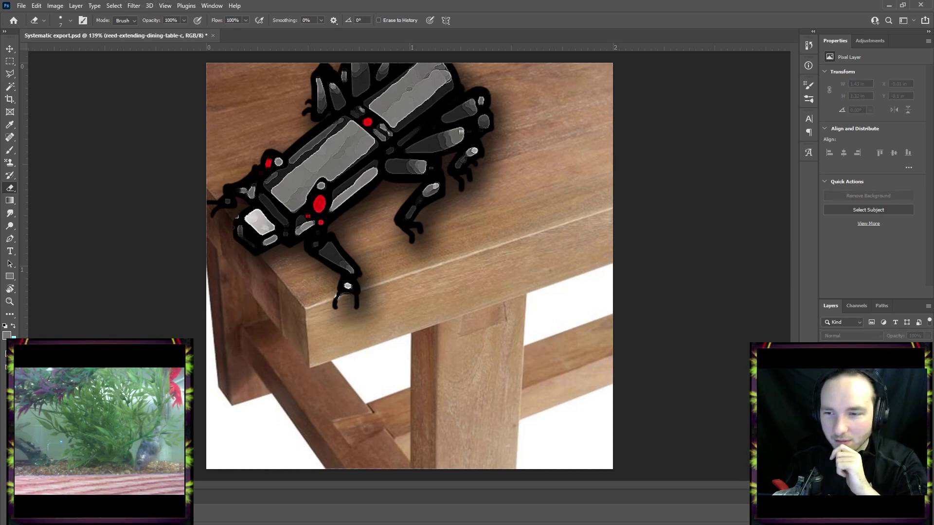
key("alt+bracketright")
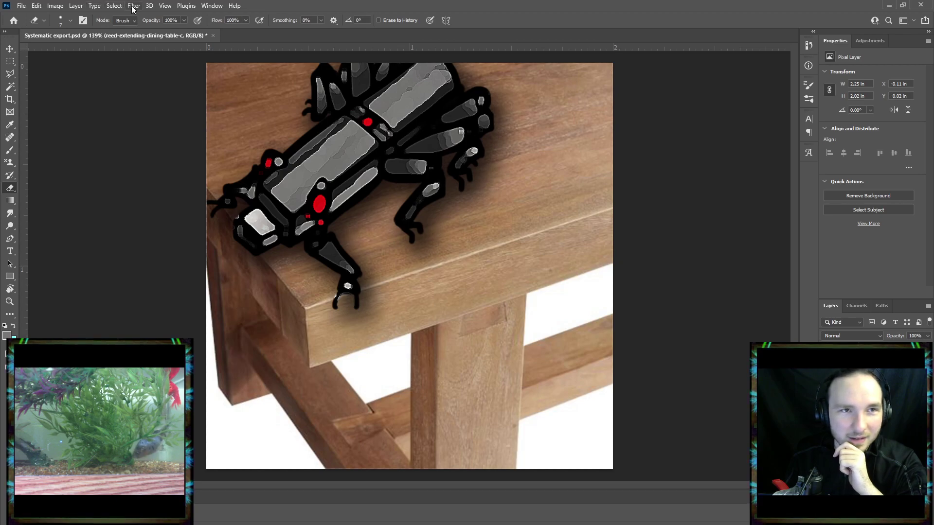
left_click(151, 20)
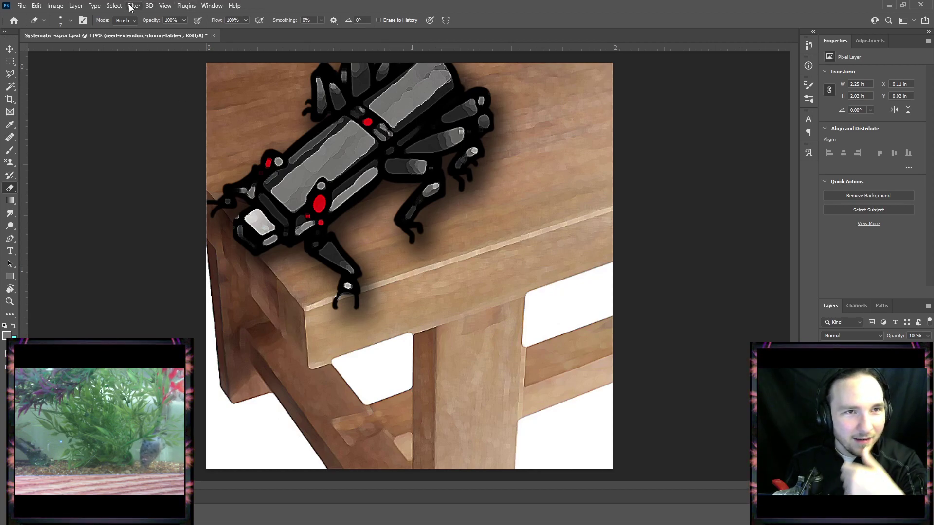
Try a second Paint Daubs pass on the table layer and undo it.
left_click(137, 19)
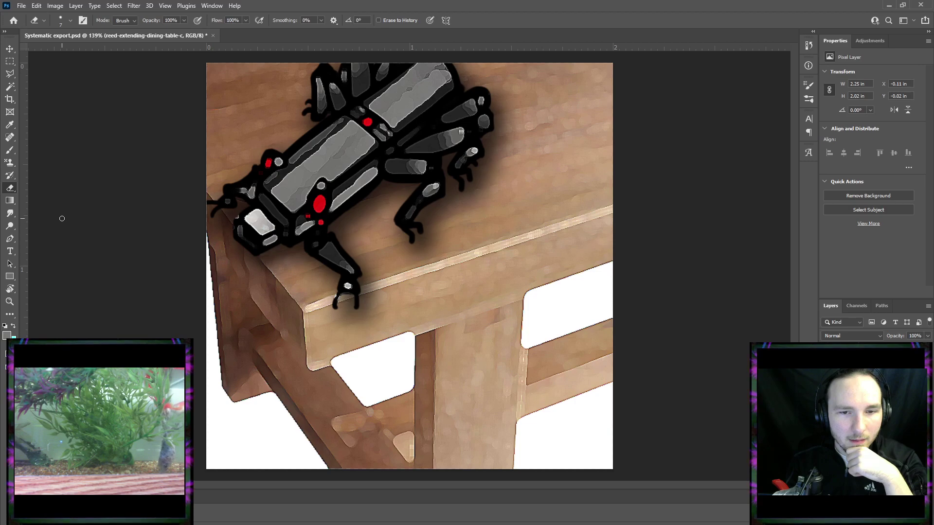
key("ctrl+z")
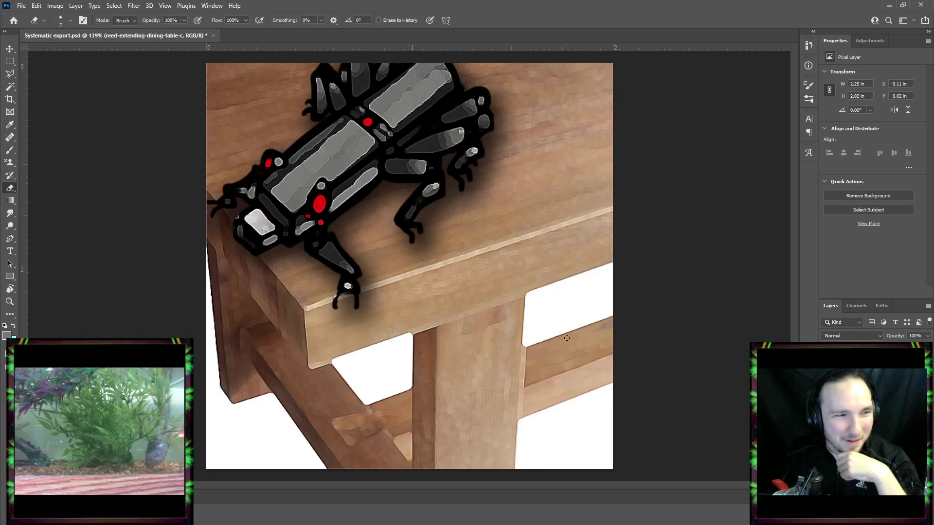
Save the document and add the text "SYSTEMATIC EXPORT" over the table in white 60 pt Franklin Gothic Heavy.
key("ctrl+s")
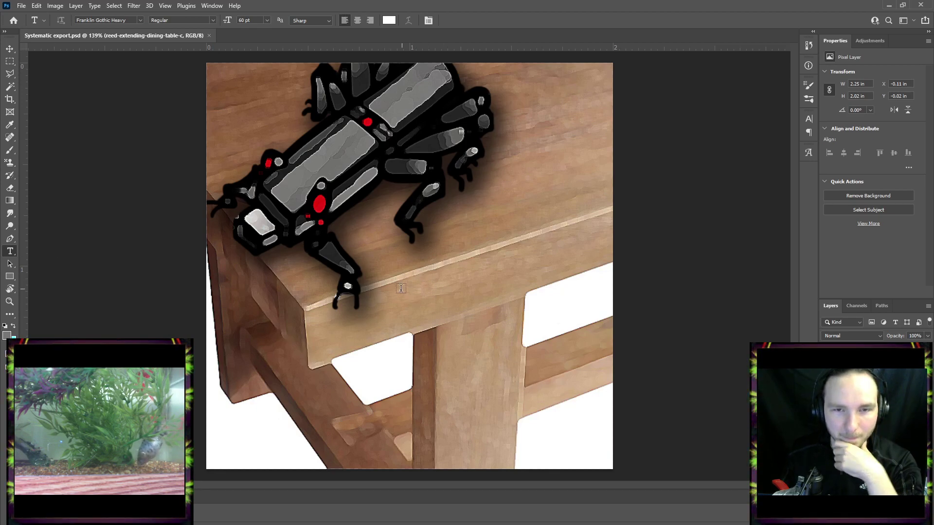
left_click(395, 272)
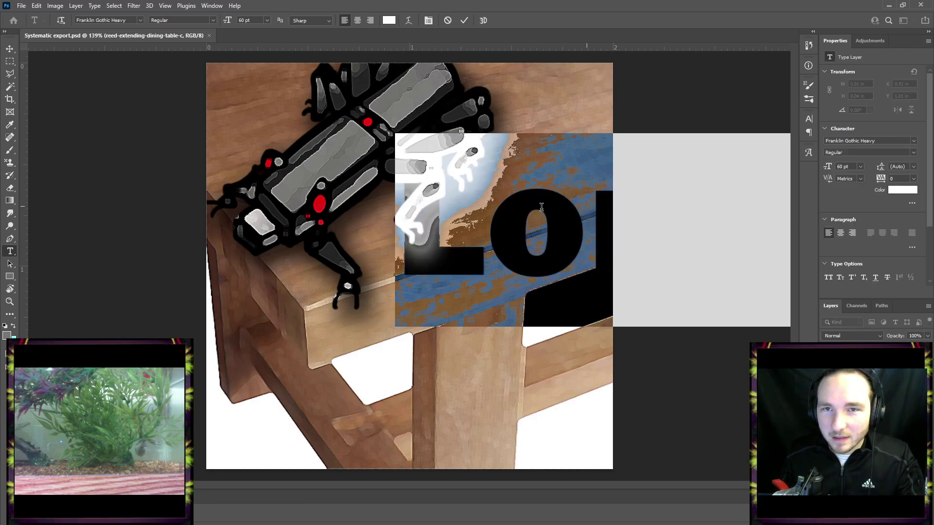
type("Sy")
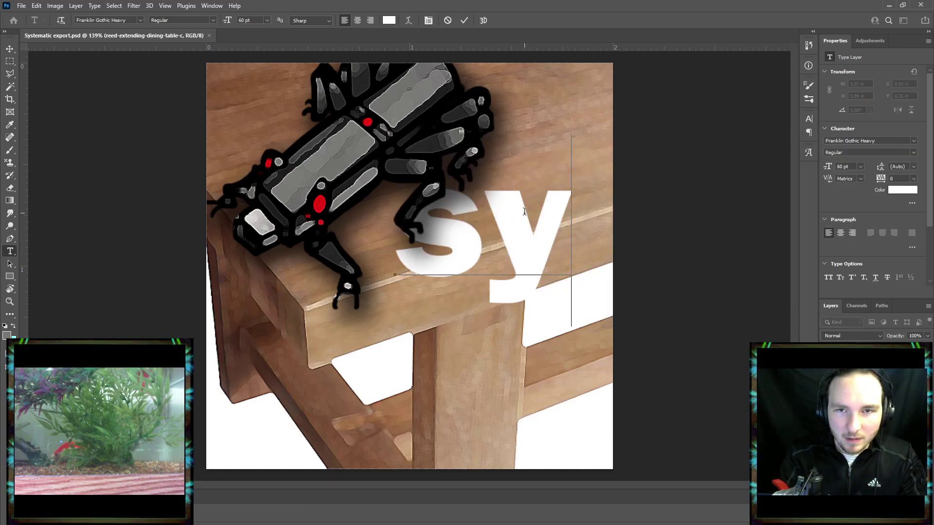
key("BackSpace")
key("BackSpace")
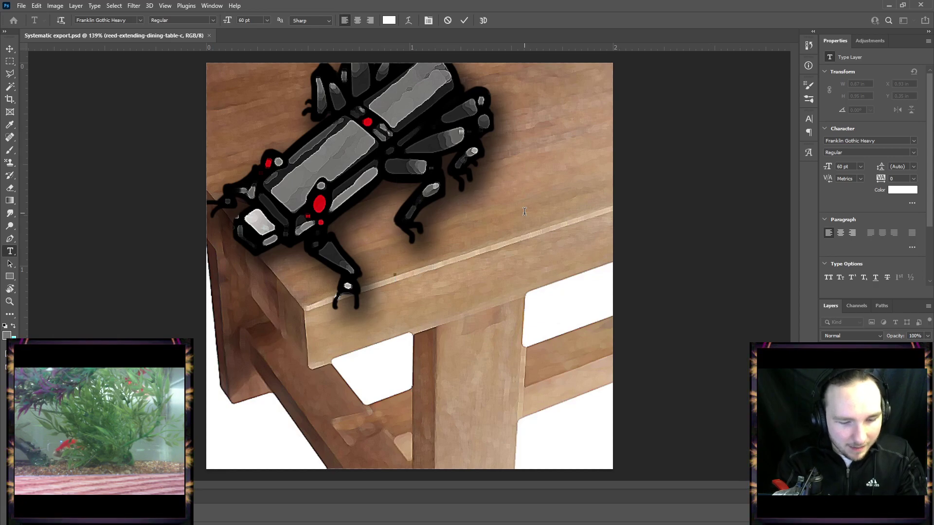
type("SYST")
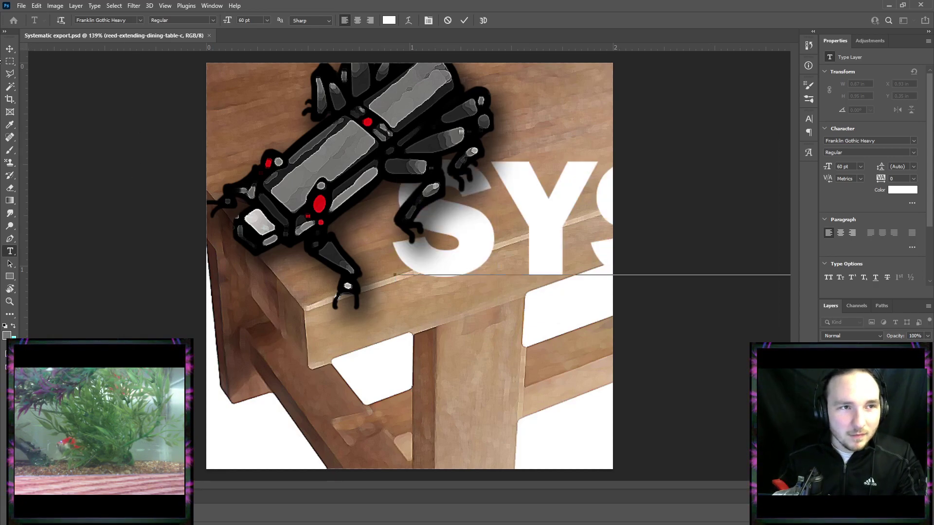
key("ctrl+Return")
Scale the "SYSTEMATIC EXPORT" text down to about 17 pt and position it across the tabletop's front edge.
left_click_drag(484, 242, 407, 263)
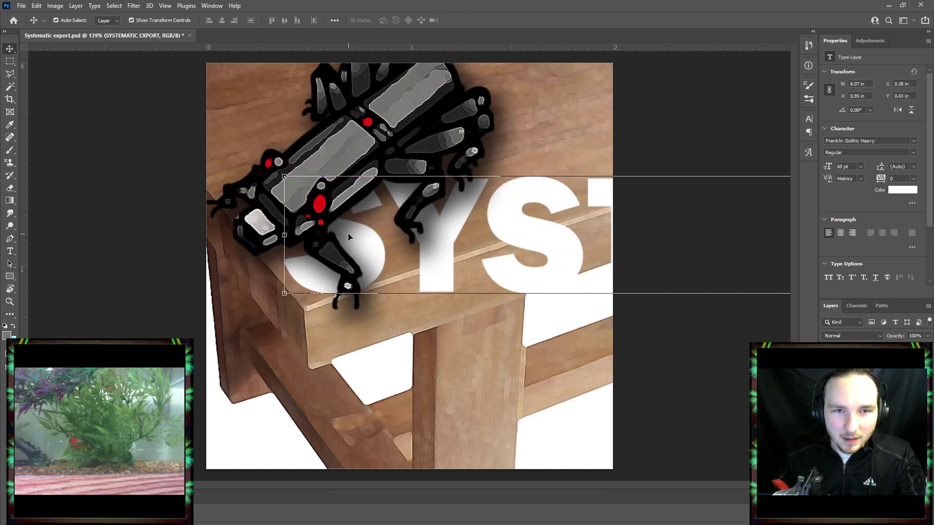
left_click_drag(283, 175, 439, 265)
left_click_drag(370, 167, 565, 239)
left_click_drag(676, 276, 349, 286)
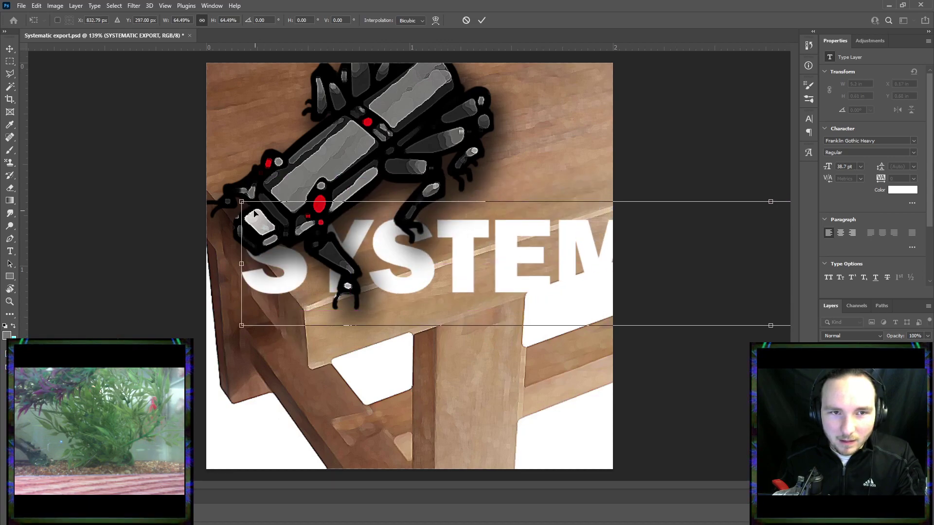
left_click_drag(241, 203, 565, 240)
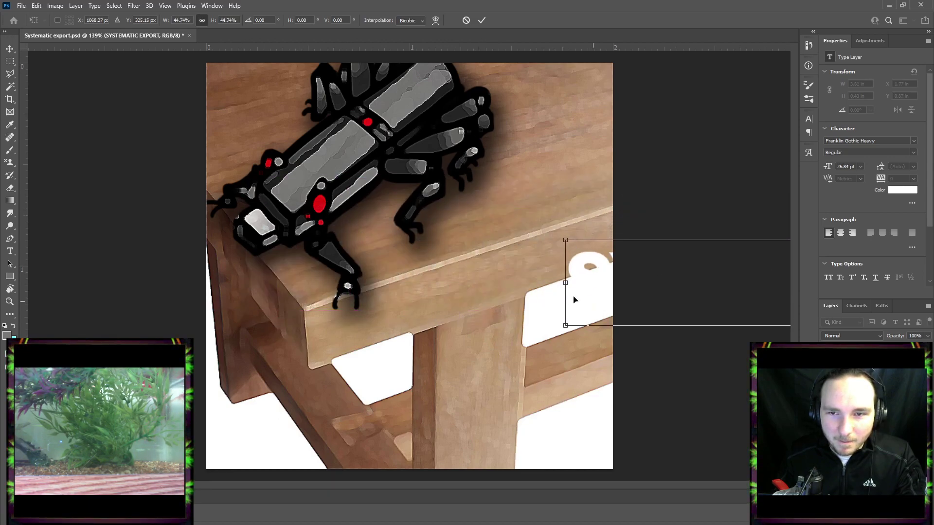
left_click_drag(586, 306, 264, 292)
left_click_drag(240, 224, 506, 308)
left_click_drag(548, 277, 250, 250)
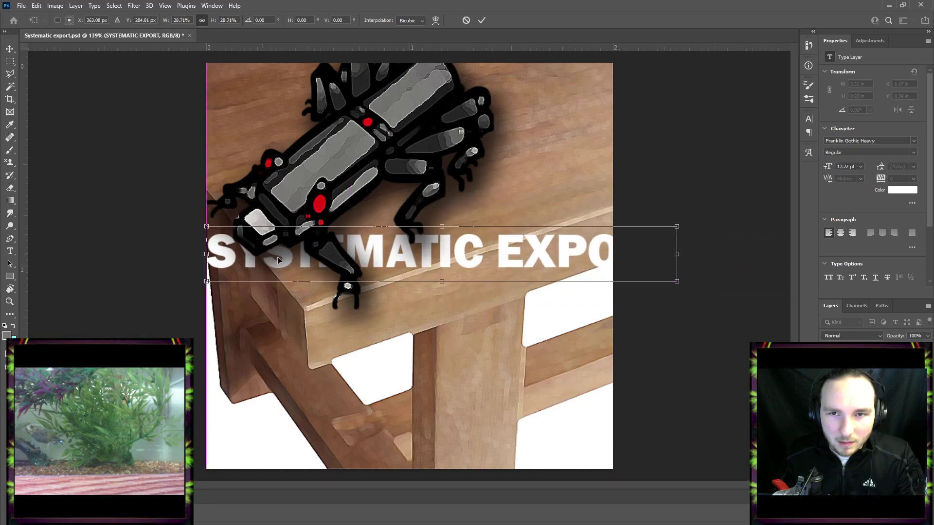
left_click_drag(430, 258, 520, 259)
key("Return")
Delete the word "EXPORT" from the text so the layer reads "SYSTEMATIC".
key("t")
left_click(596, 253)
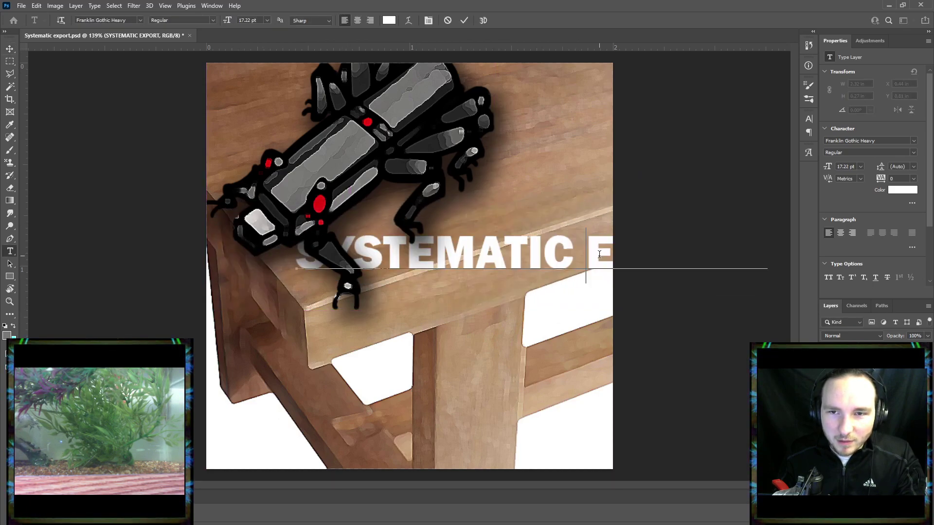
left_click_drag(596, 253, 774, 259)
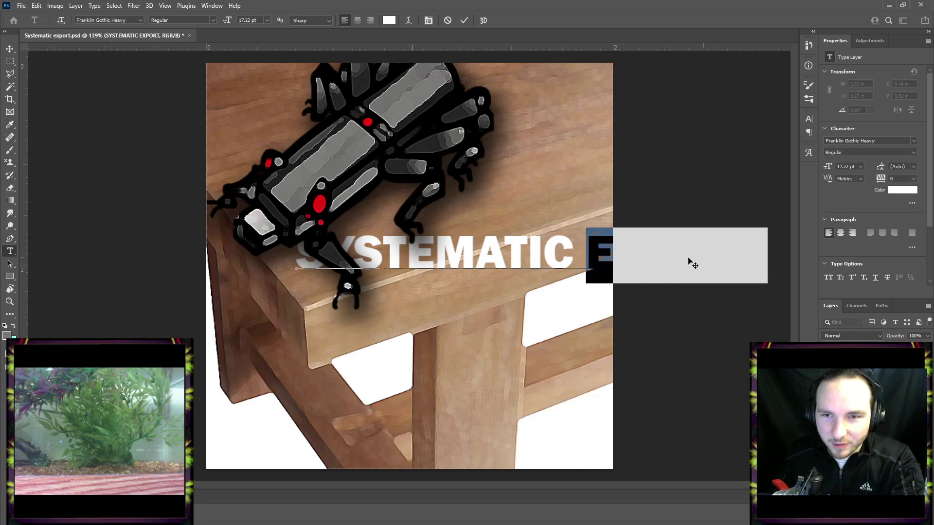
key("BackSpace")
key("BackSpace")
left_click(10, 49)
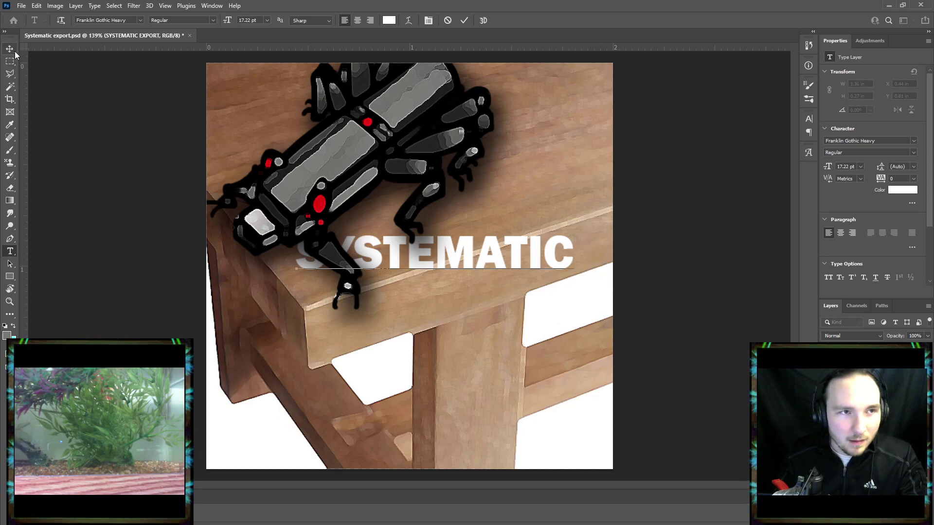
Enlarge the "SYSTEMATIC" text to about 23.15 pt and position it across the tabletop's front edge, reaching the canvas's right side.
left_click_drag(441, 256, 467, 275)
key("ctrl+t")
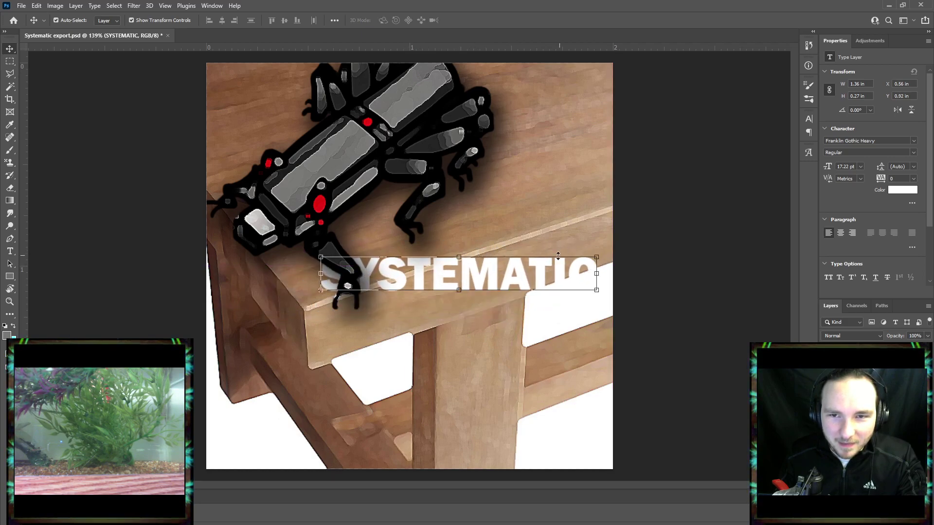
left_click_drag(320, 261, 245, 220)
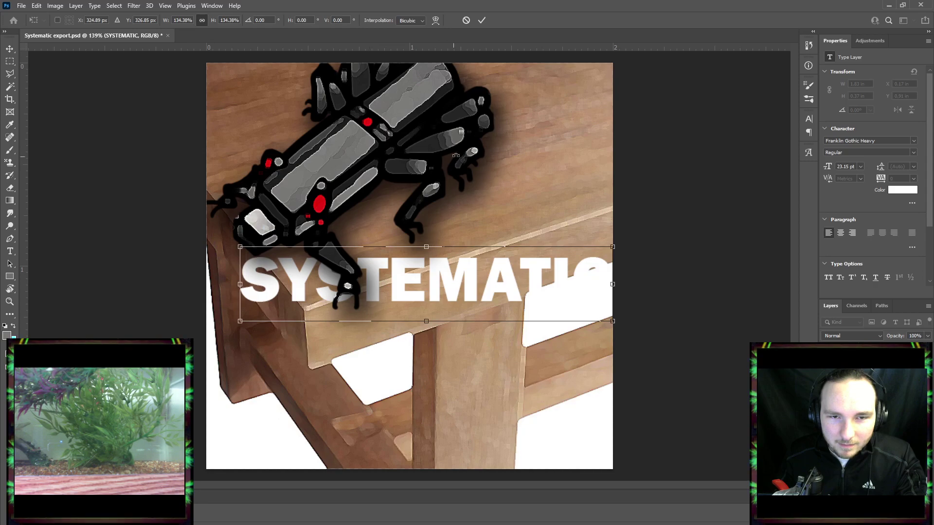
left_click(482, 20)
left_click(730, 340)
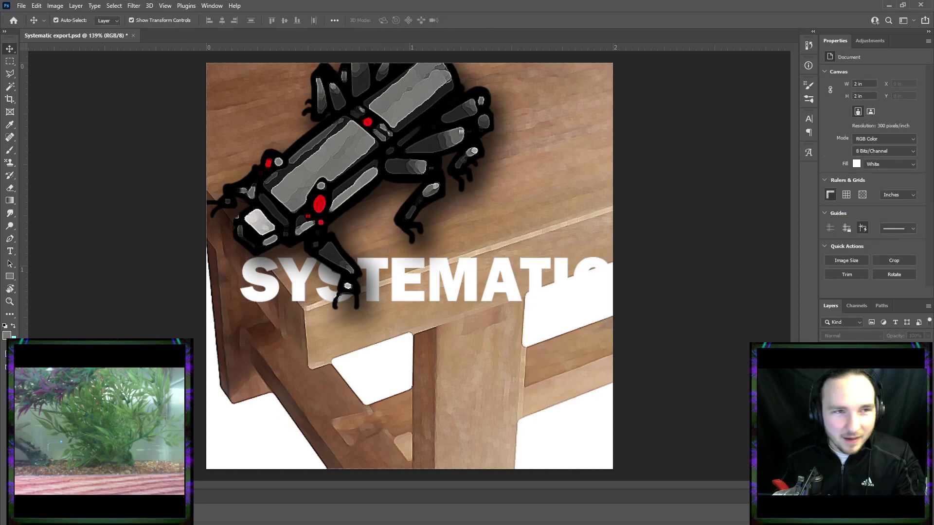
Add a separate text layer reading "EXPORT" in white 60 pt Franklin Gothic Heavy over the table legs.
left_click(9, 251)
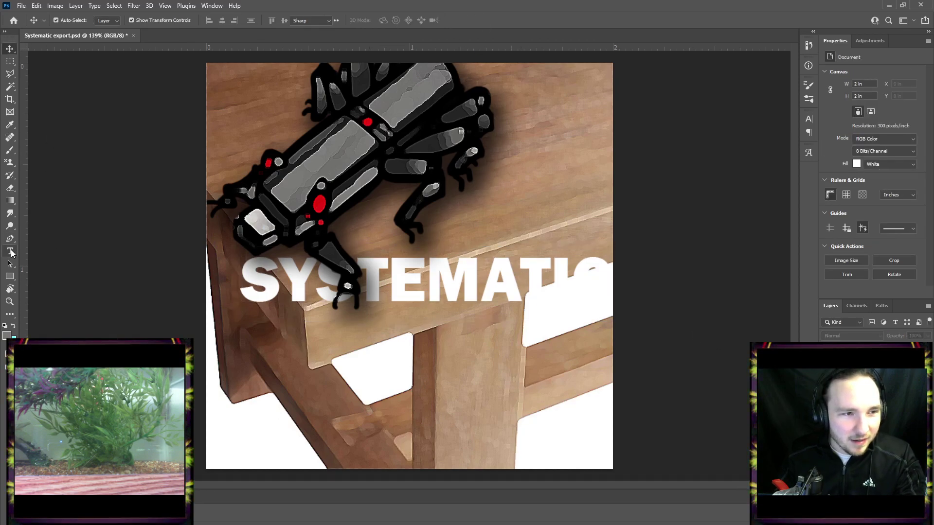
left_click(241, 397)
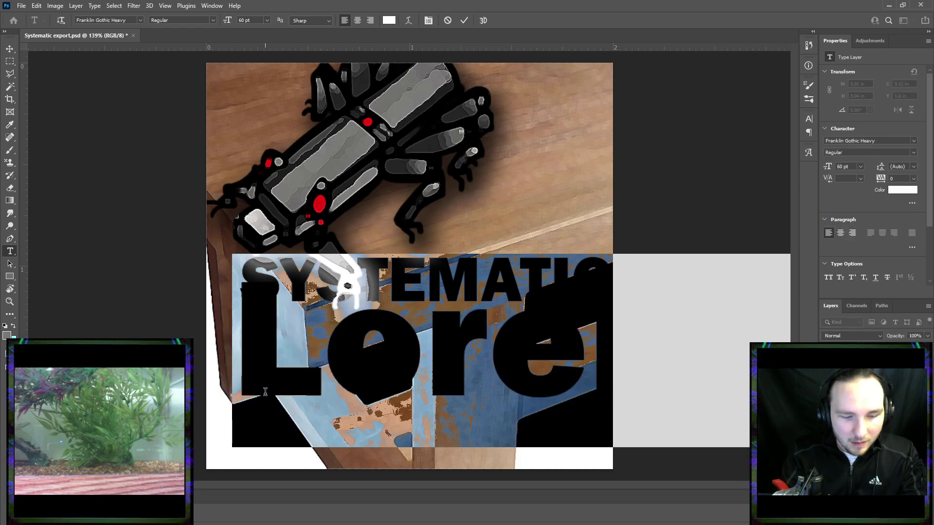
type("EXPO")
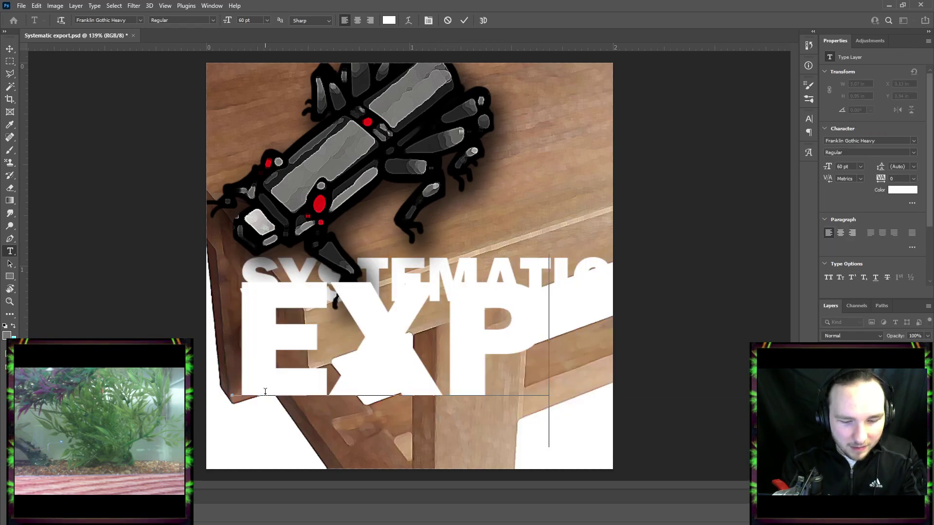
left_click(9, 49)
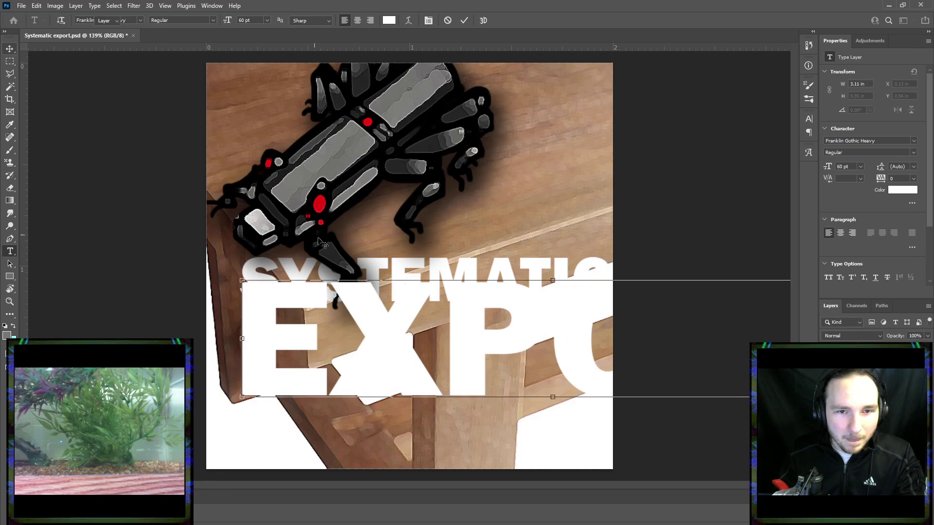
Scale the "EXPORT" text to about 38.74 pt so it spans the canvas width, and position it below "SYSTEMATIC".
left_click_drag(243, 281, 217, 419)
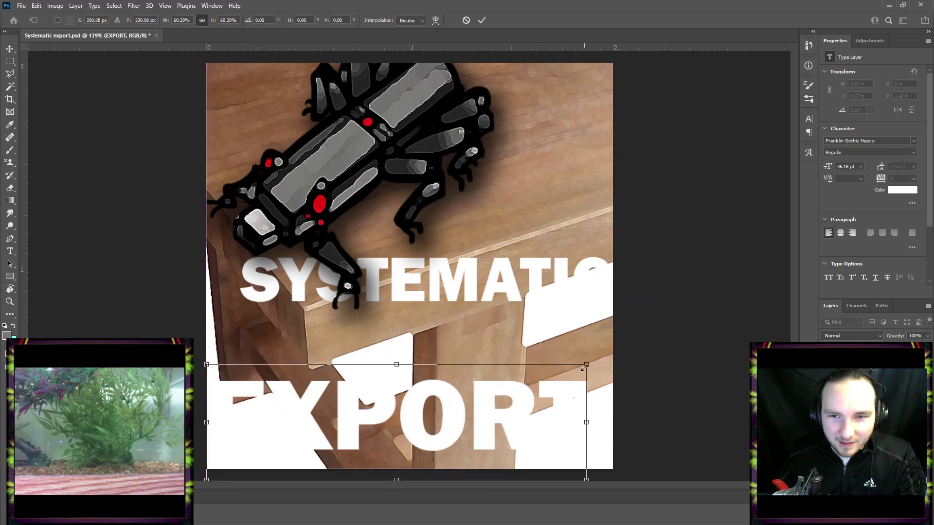
left_click_drag(586, 364, 613, 356)
left_click_drag(566, 392, 564, 373)
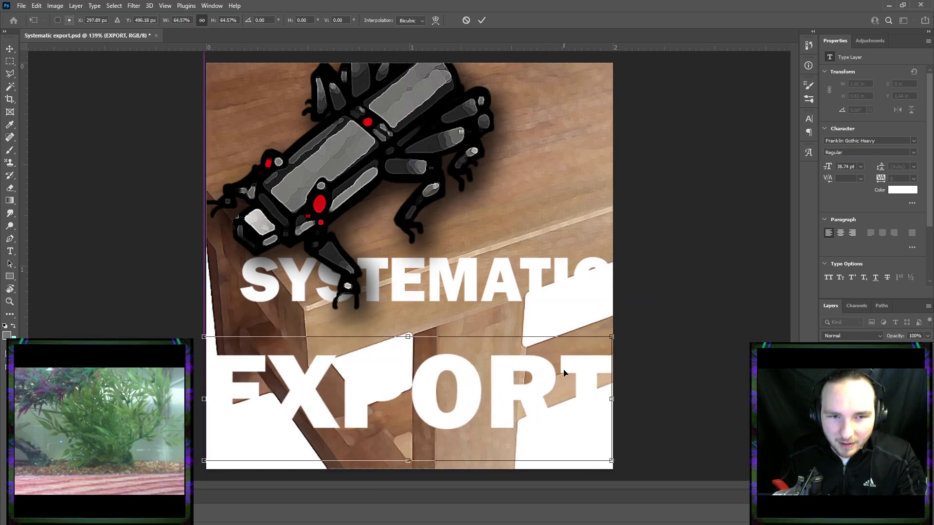
left_click(484, 22)
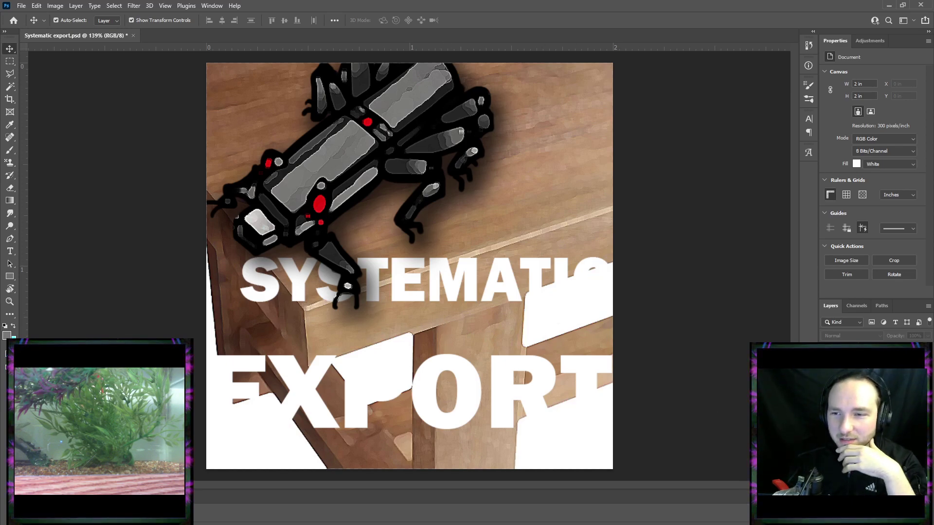
Compare alternative fonts on the "EXPORT" text and set it to Century Gothic.
left_click(871, 389)
left_click(827, 390)
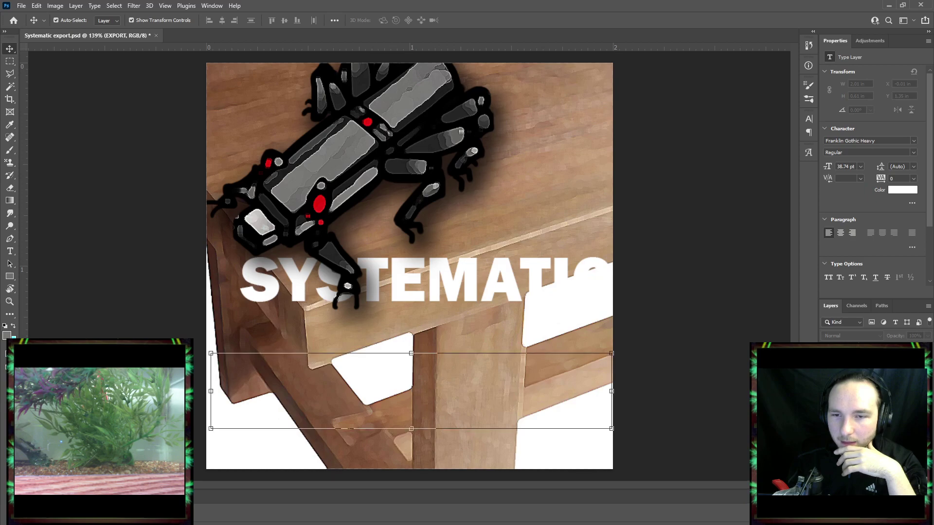
left_click(826, 389)
double_click(841, 389)
double_click(448, 391)
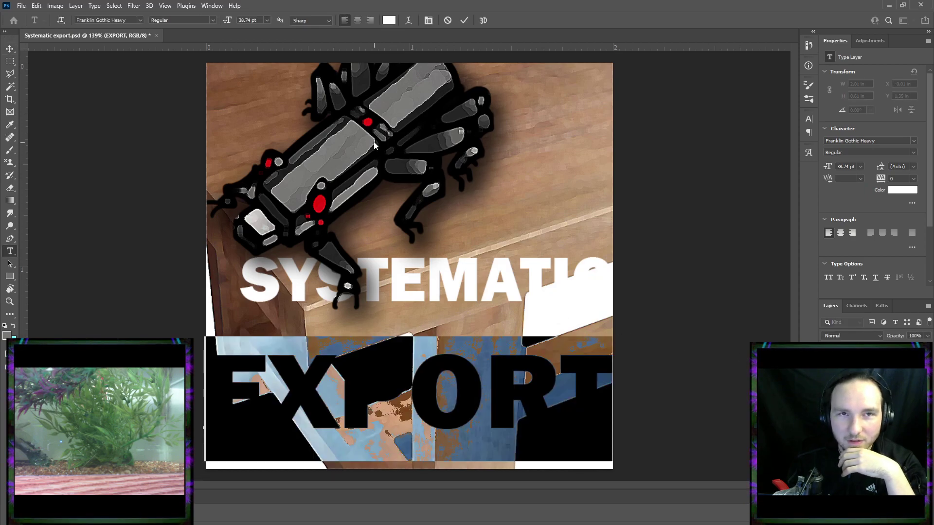
left_click(127, 20)
key("Down")
key("Down")
key("Down")
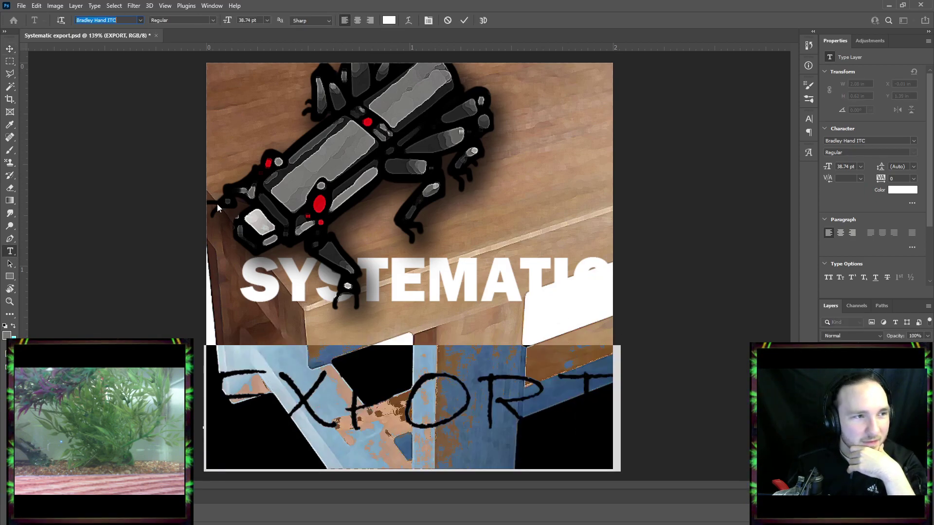
key("Up")
key("Up")
key("Up")
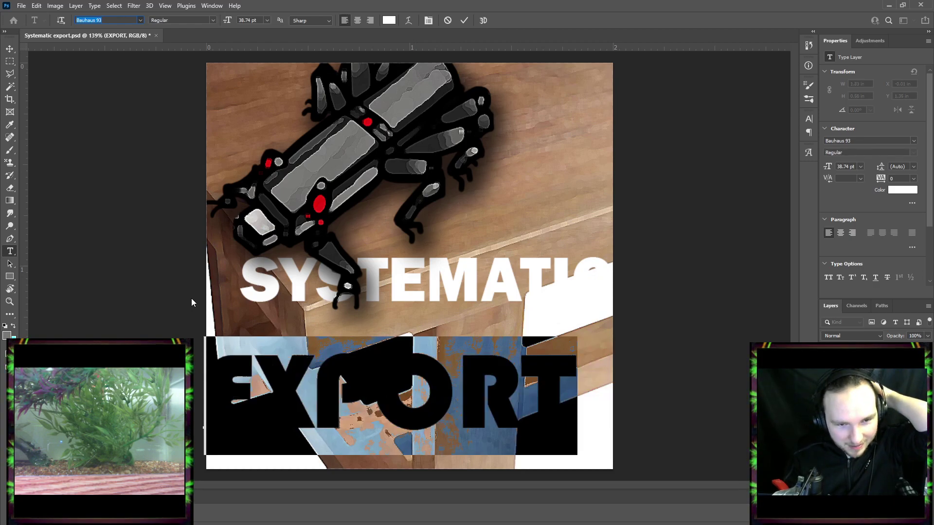
key("Down")
key("Down")
key("Down")
key("Down")
key("Down")
key("Down")
key("Down")
key("Down")
key("Down")
key("Down")
key("Down")
key("Down")
key("Down")
key("Down")
key("Down")
key("Down")
key("Down")
key("Down")
key("Down")
key("Down")
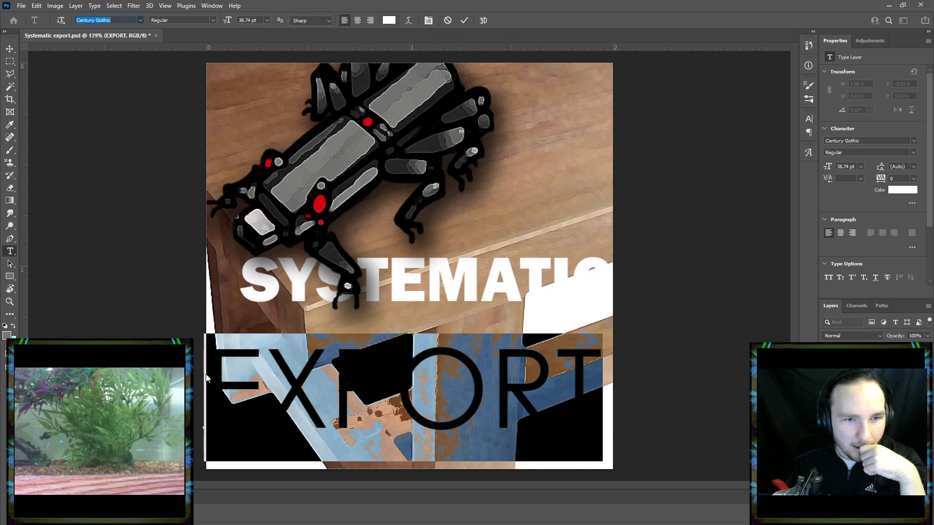
key("Return")
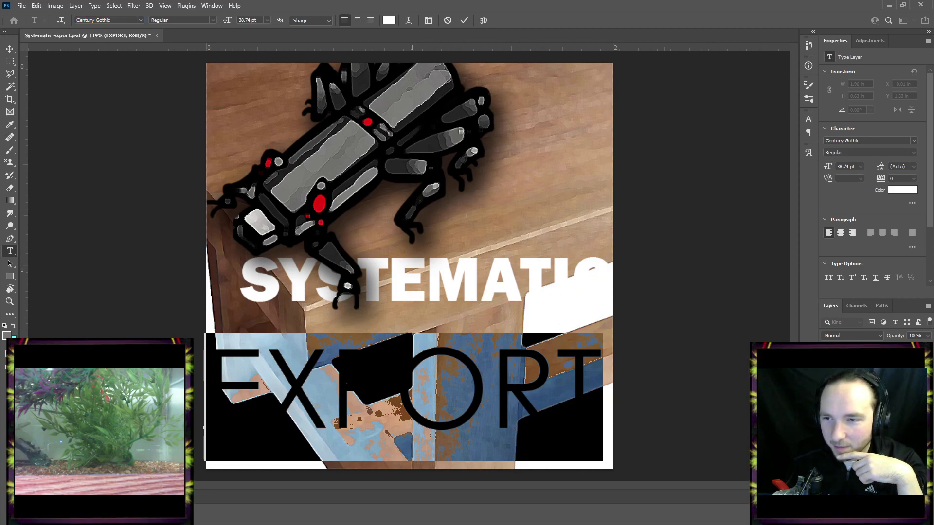
left_click(10, 49)
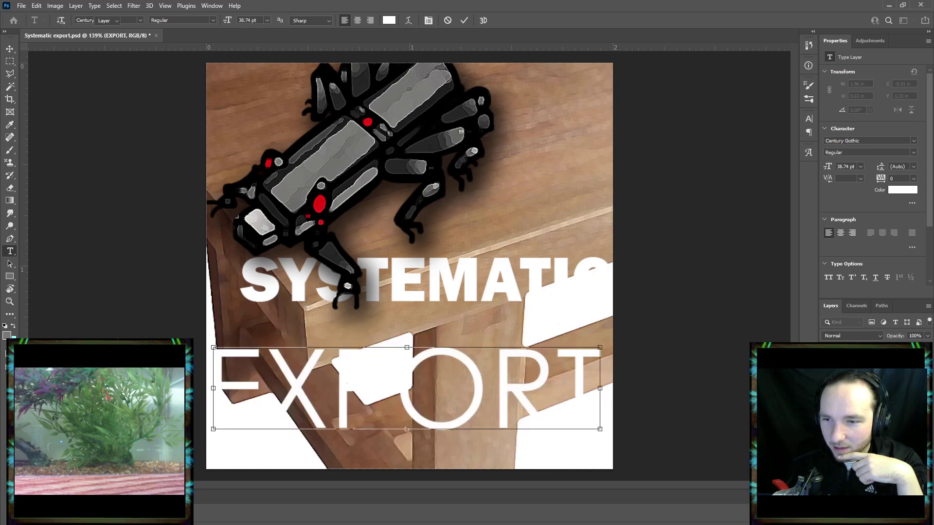
Bring the "SYSTEMATIC" text in front of the insect, try Monospac821 BT on it, and undo the font change.
left_click(409, 281)
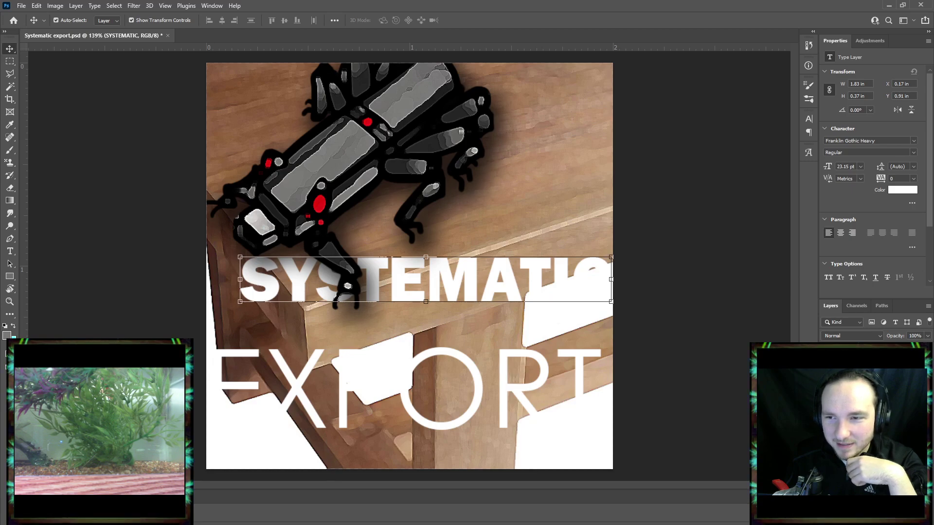
key("ctrl+bracketright")
key("t")
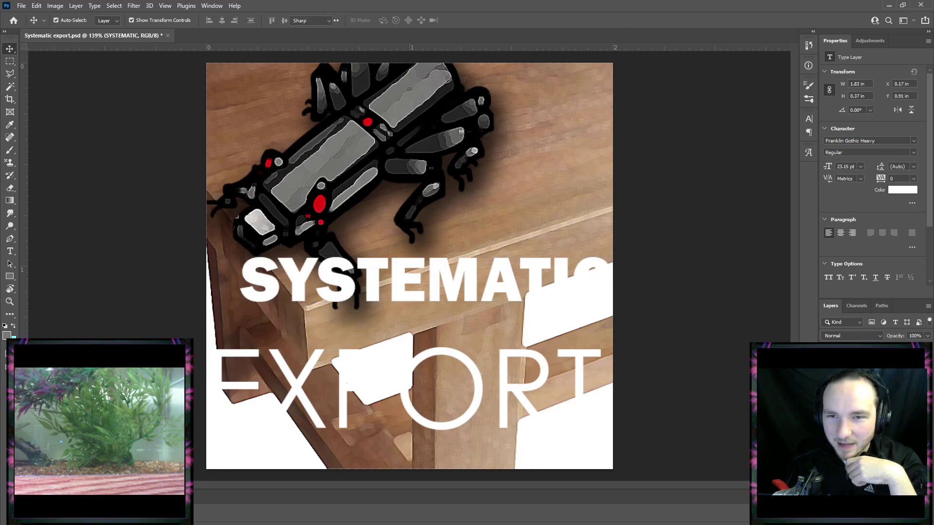
key("Return")
left_click(140, 22)
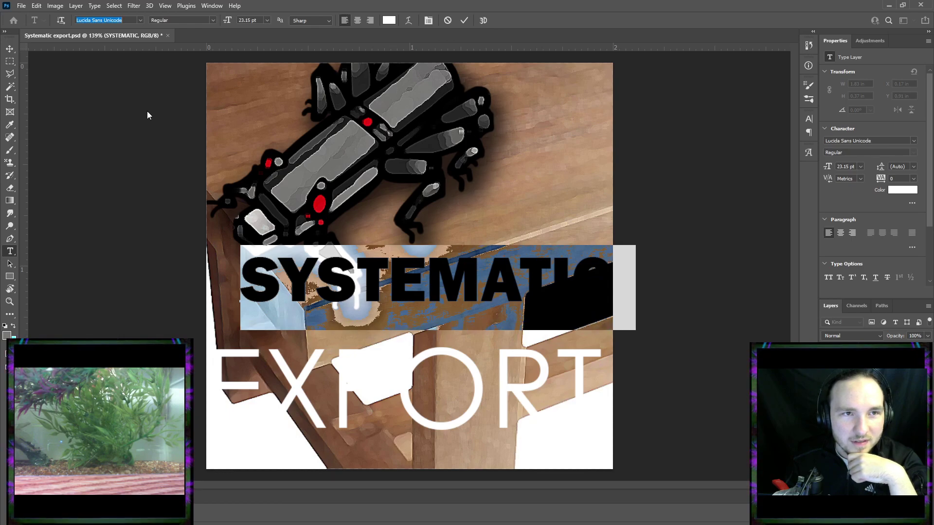
left_click(139, 57)
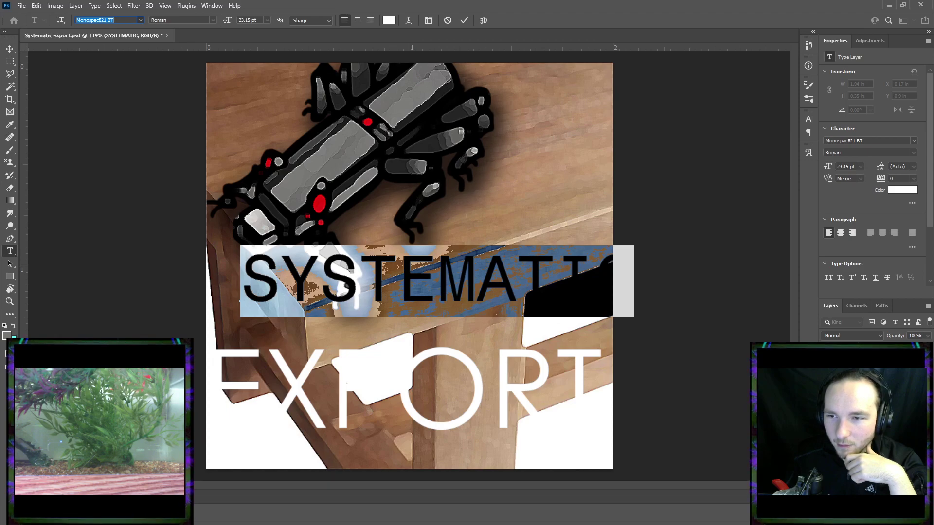
key("ctrl+z")
key("ctrl+z")
key("ctrl+z")
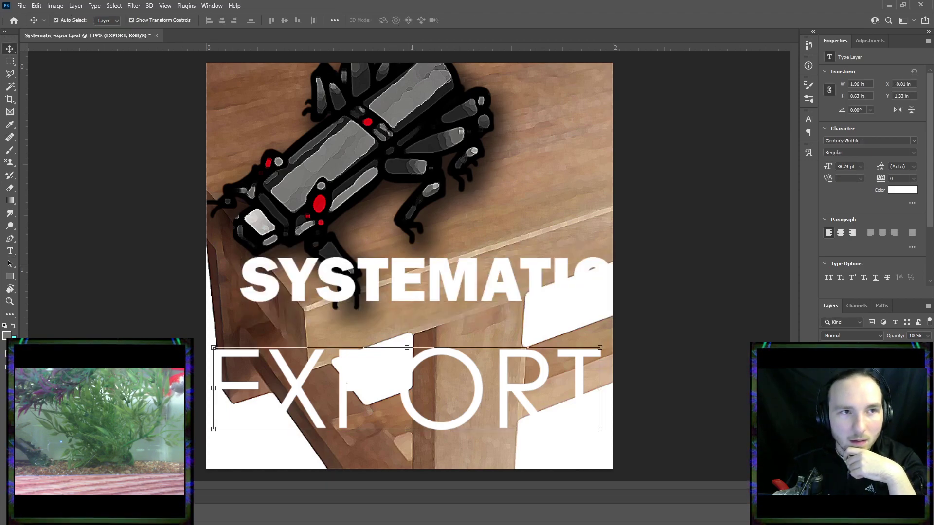
Change the font of the "SYSTEMATIC" text to Century Gothic, keeping its size at 23.15 pt.
key("t")
key("Return")
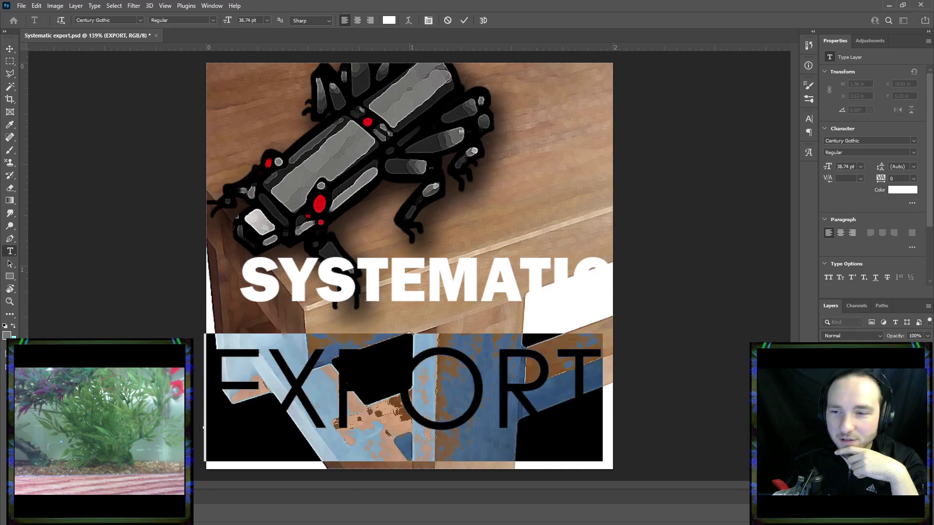
double_click(845, 389)
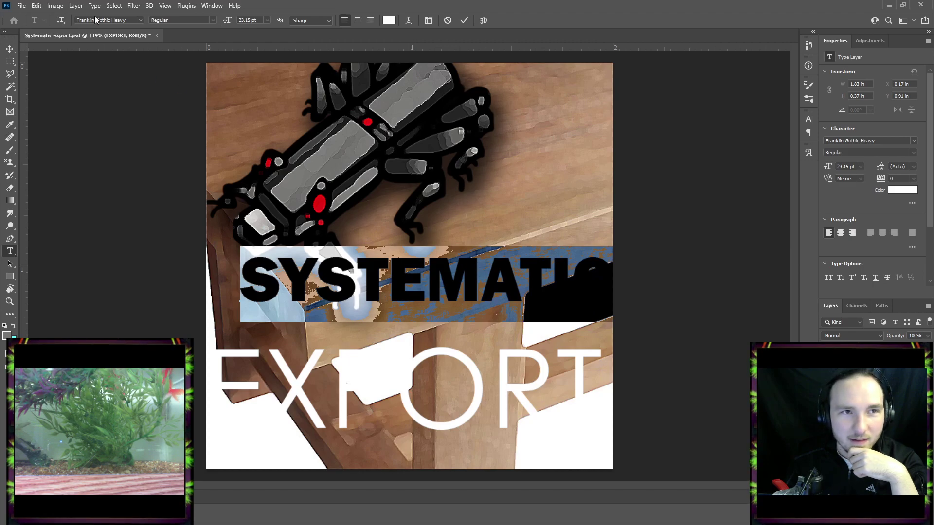
left_click(138, 22)
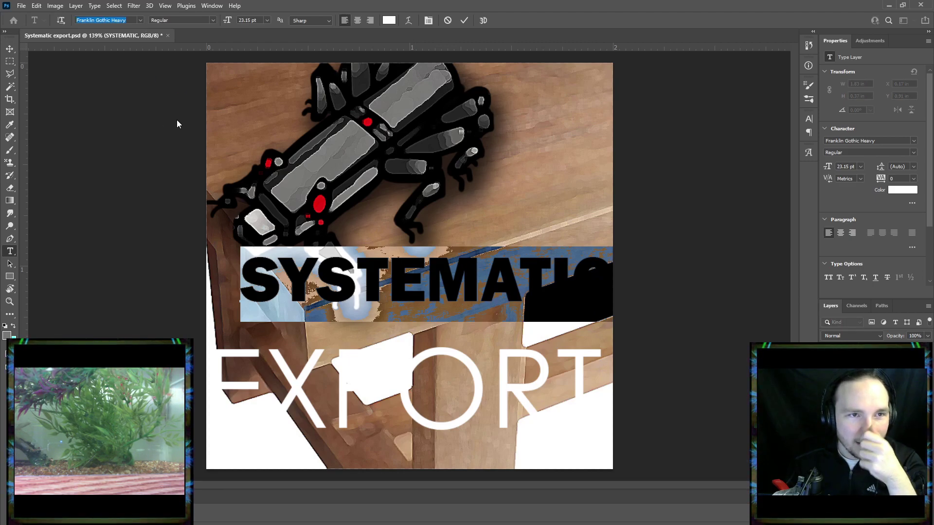
key("Down")
key("Down")
key("Down")
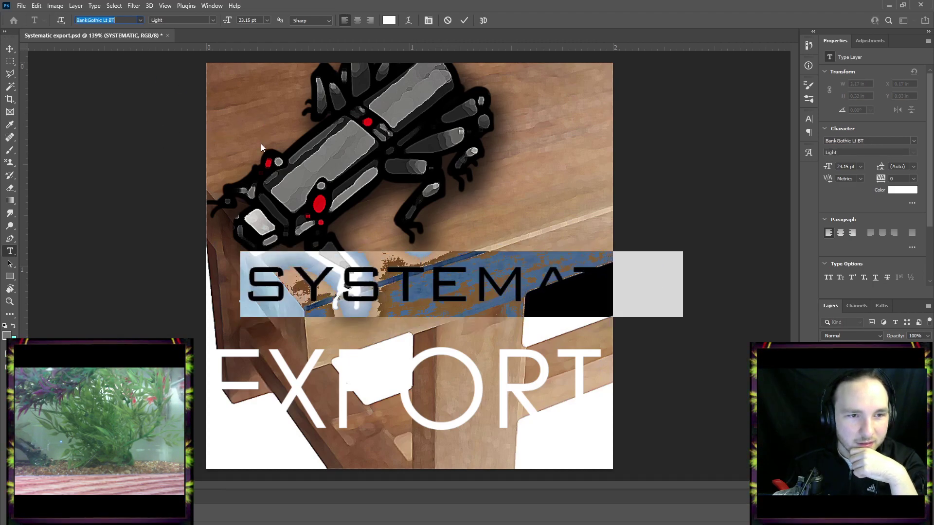
key("Down")
key("Down")
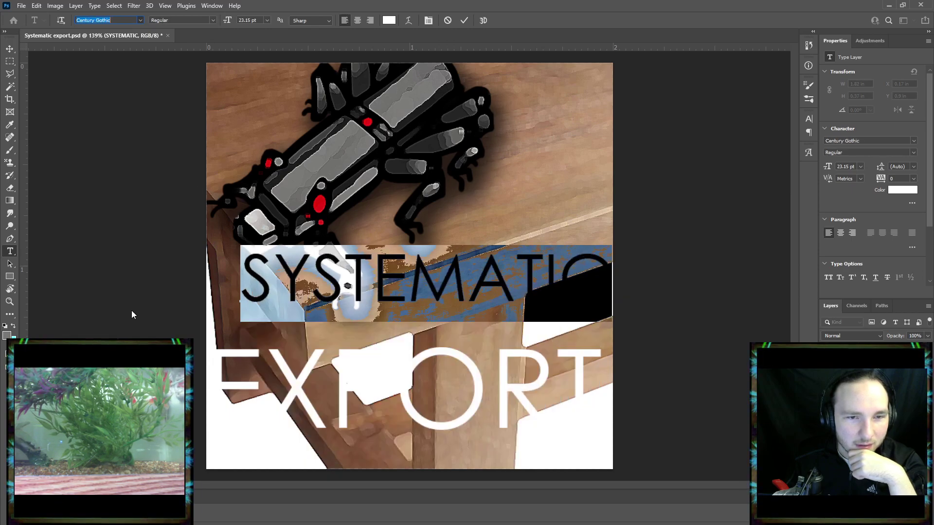
key("Return")
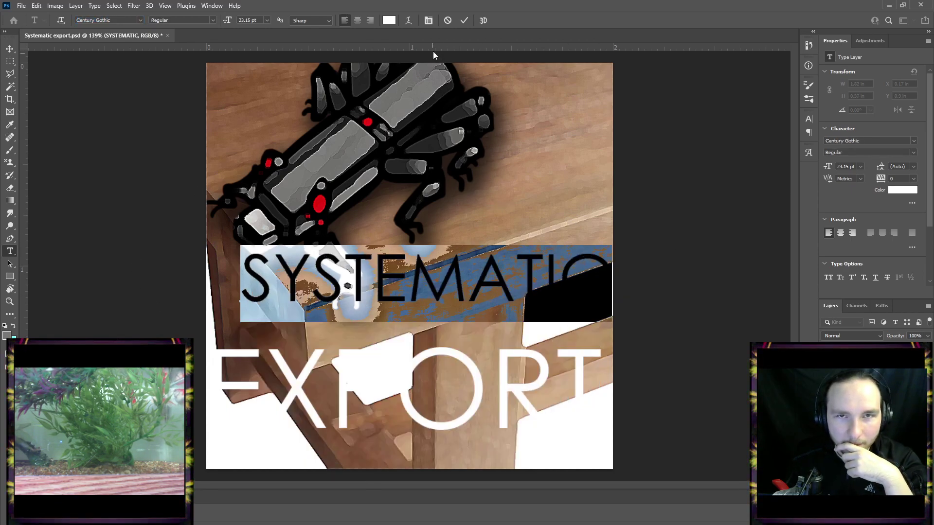
left_click(464, 20)
key("v")
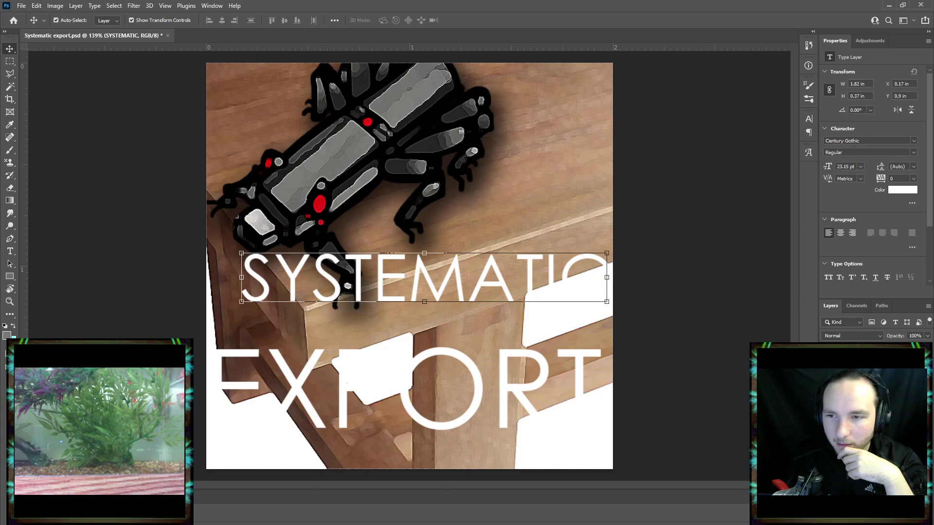
Move the "SYSTEMATIC" text layer back behind the insect and its shadow, and deselect it.
left_click(346, 275)
left_click(361, 278)
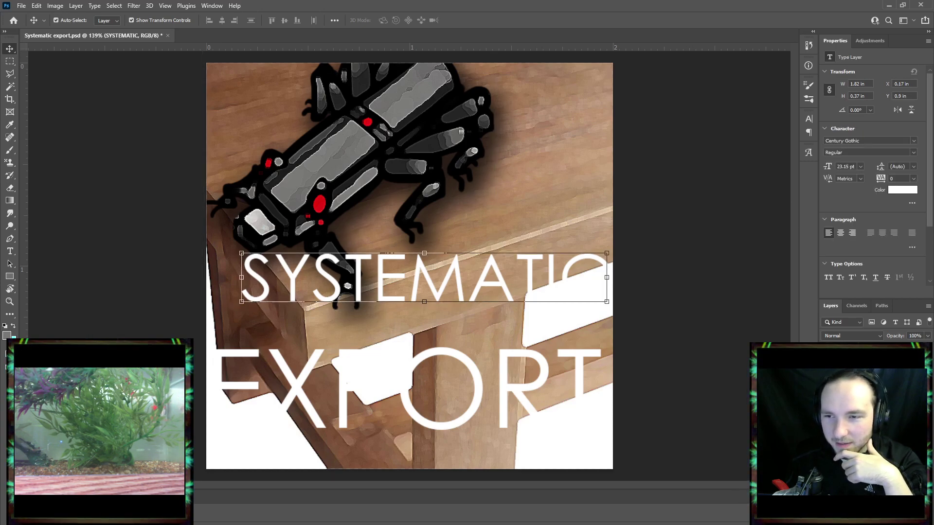
left_click_drag(866, 389, 866, 423)
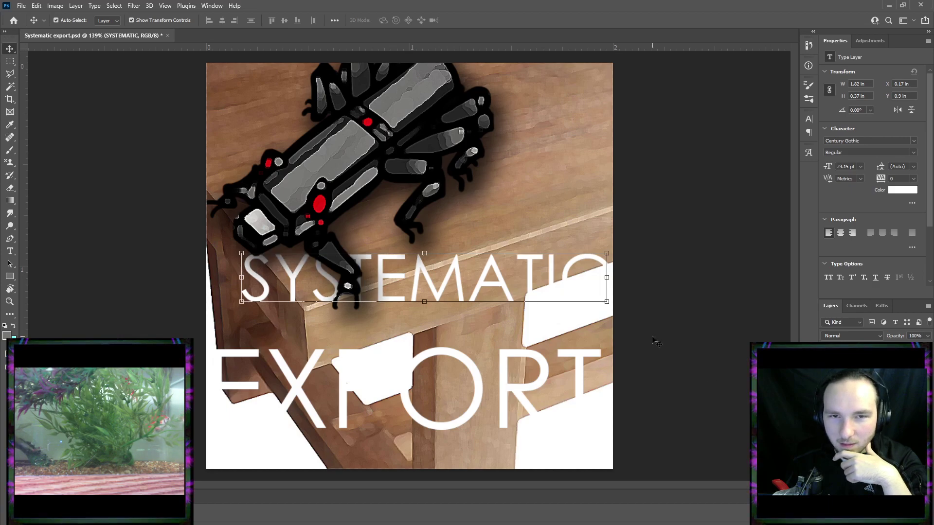
left_click(658, 341)
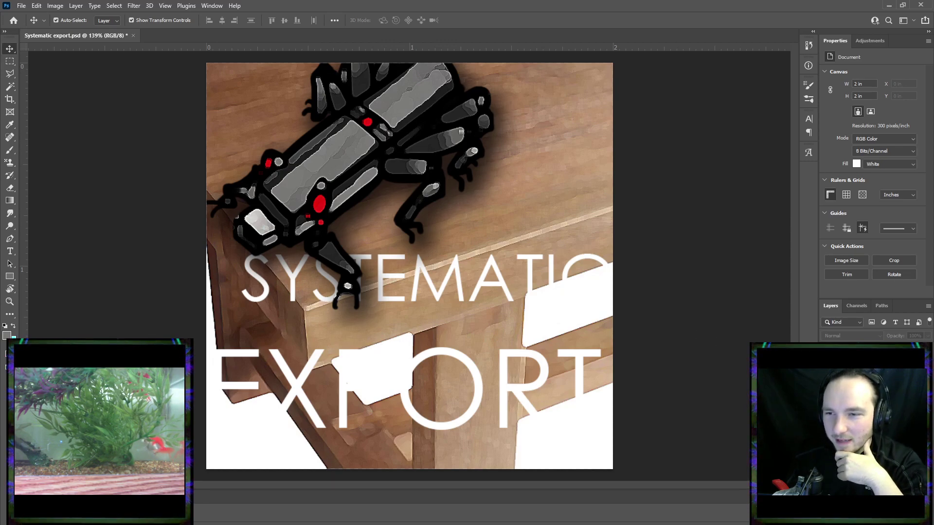
Compare alternative fonts on the "EXPORT" text, starting from Monospac821 BT, and set its font to ISOCTEUR.
left_click(868, 389)
double_click(406, 388)
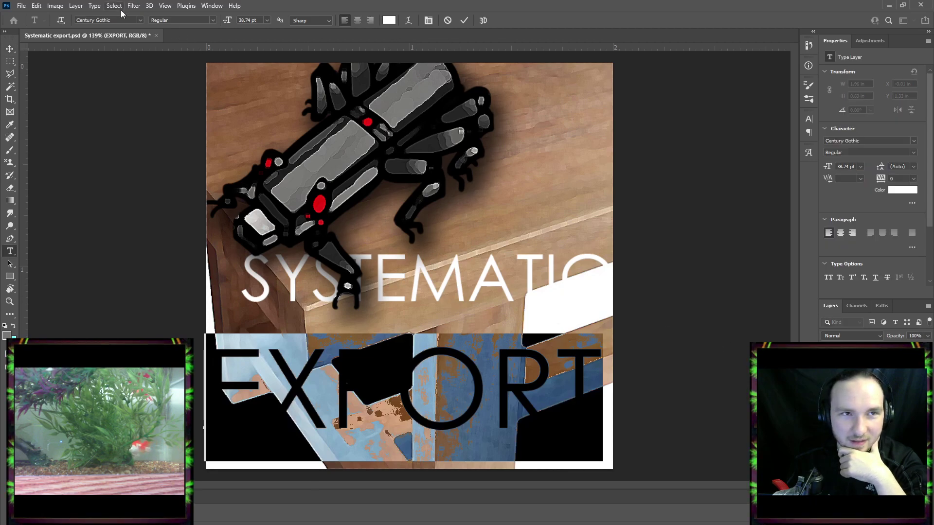
left_click(139, 23)
type("mon")
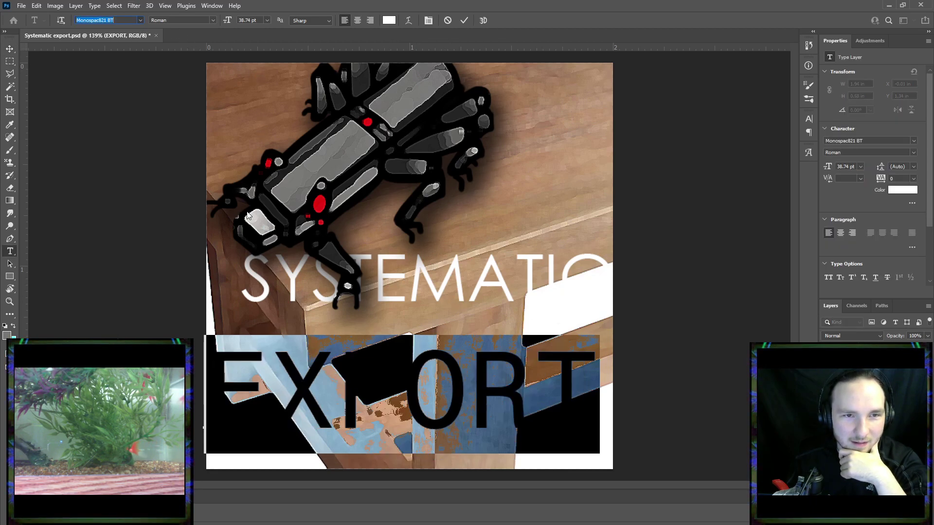
key("Down")
key("Down")
key("Down")
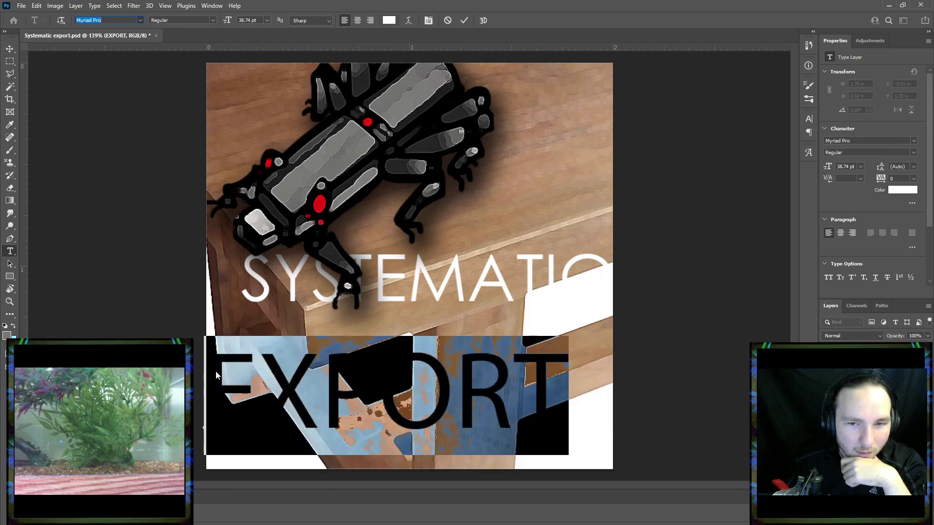
key("Up")
key("Up")
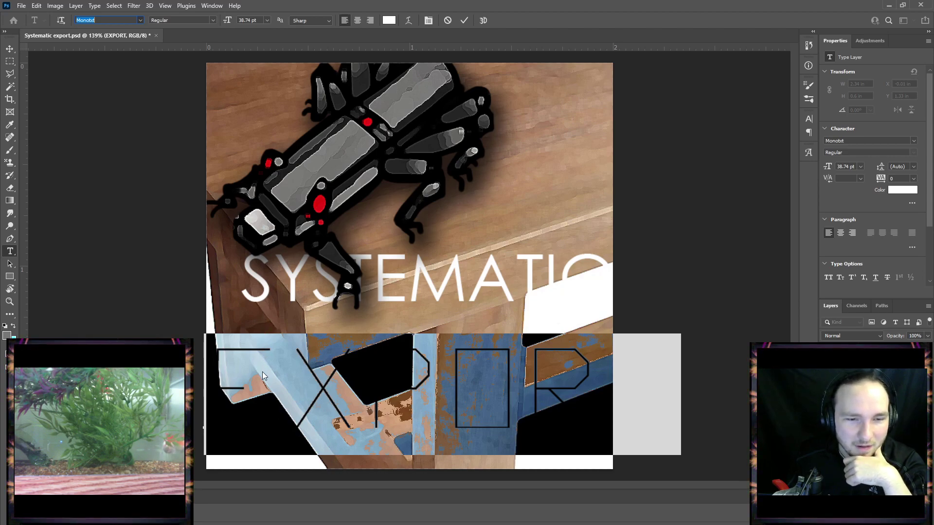
key("Down")
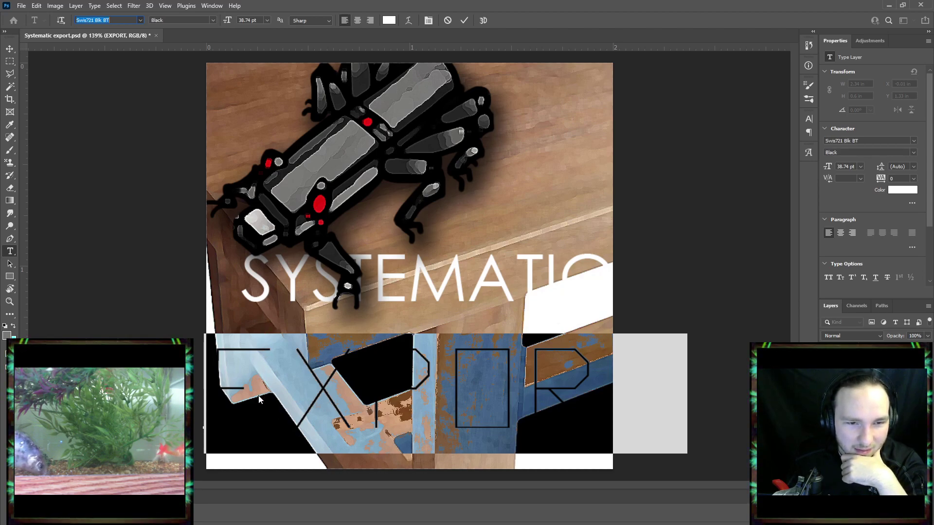
key("Down")
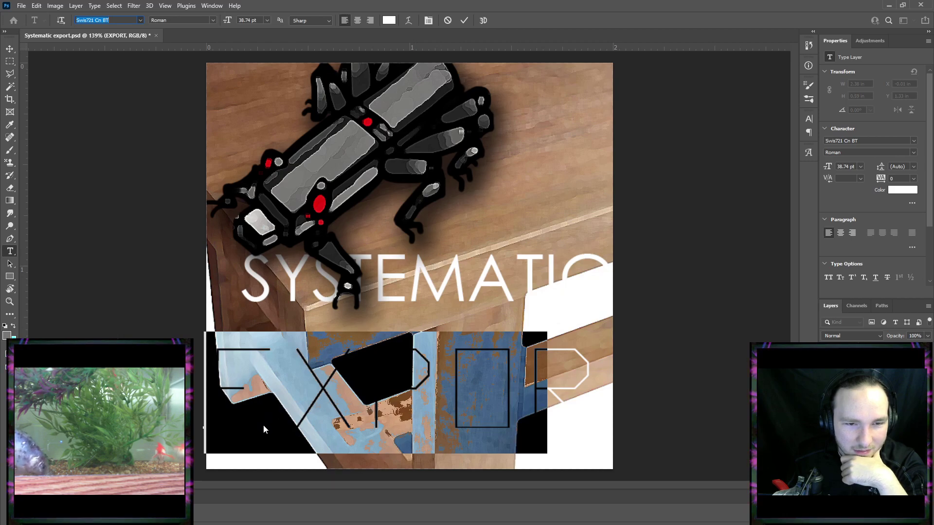
key("Down")
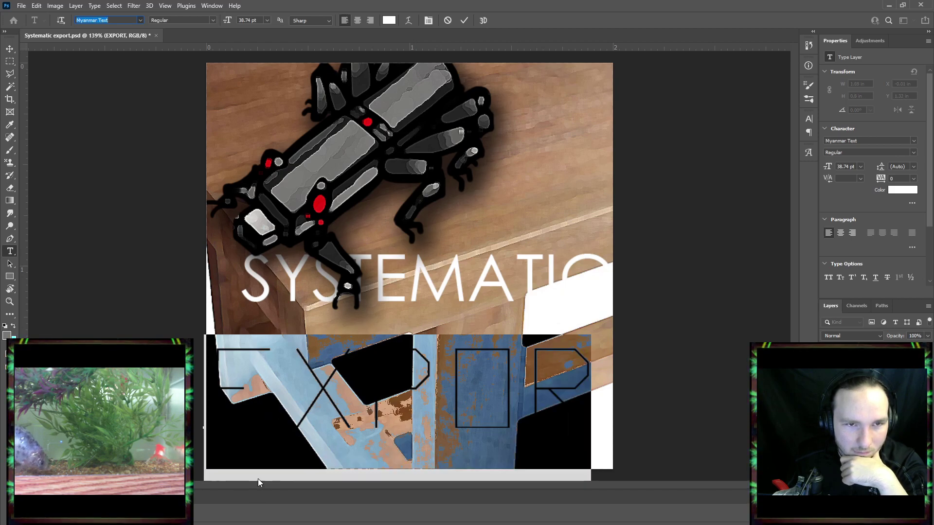
key("Down")
key("Down")
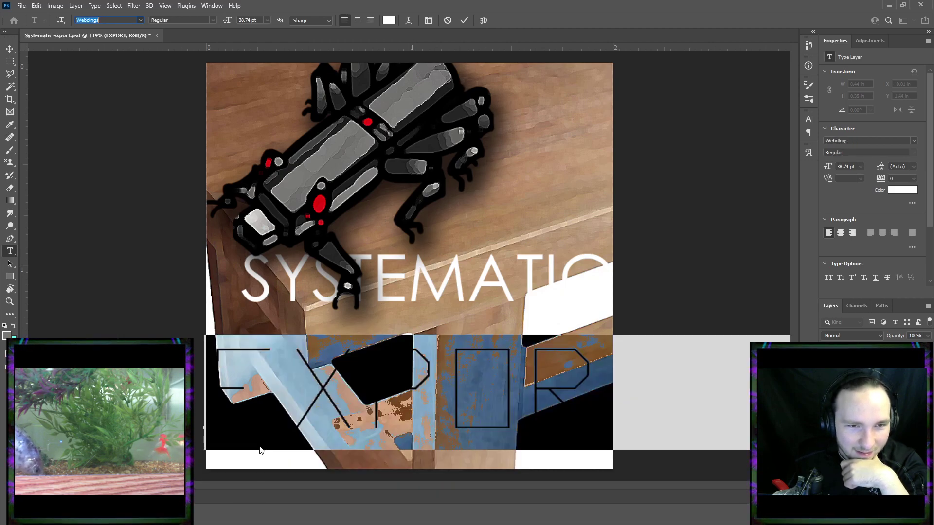
key("Down")
key("Down")
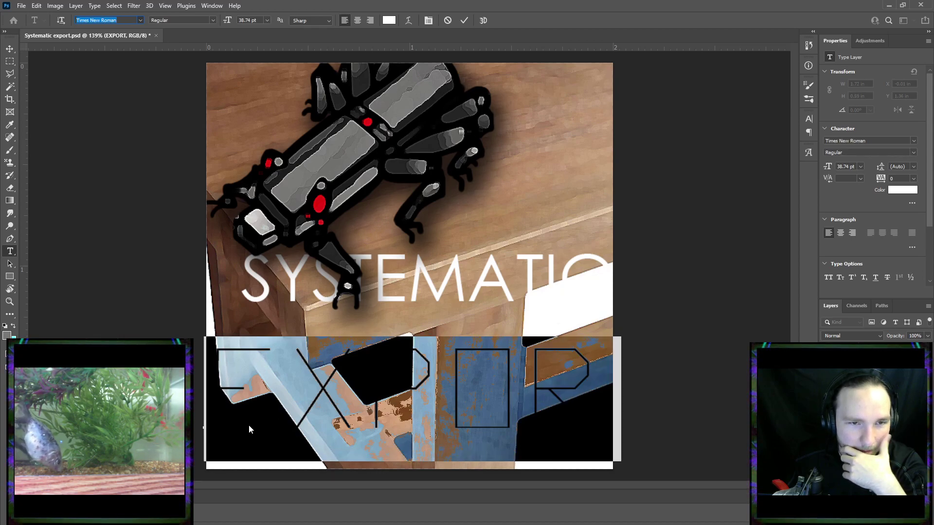
key("Down")
key("Down")
key("Up")
key("Up")
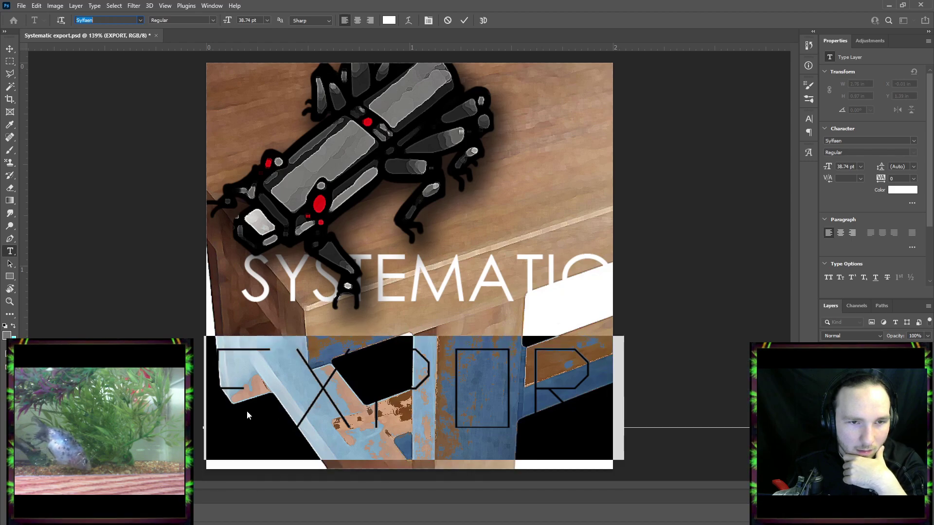
key("Up")
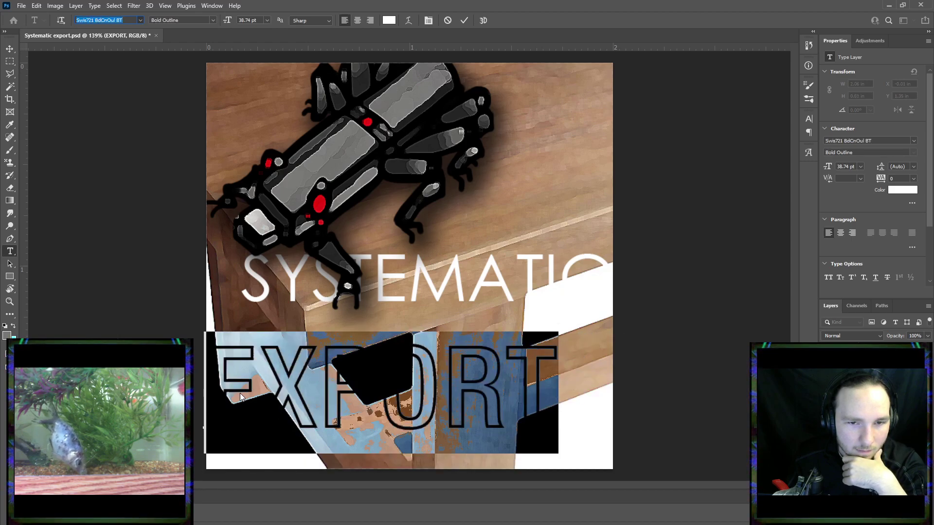
key("Up")
key("Up")
key("Up")
key("Up")
key("Up")
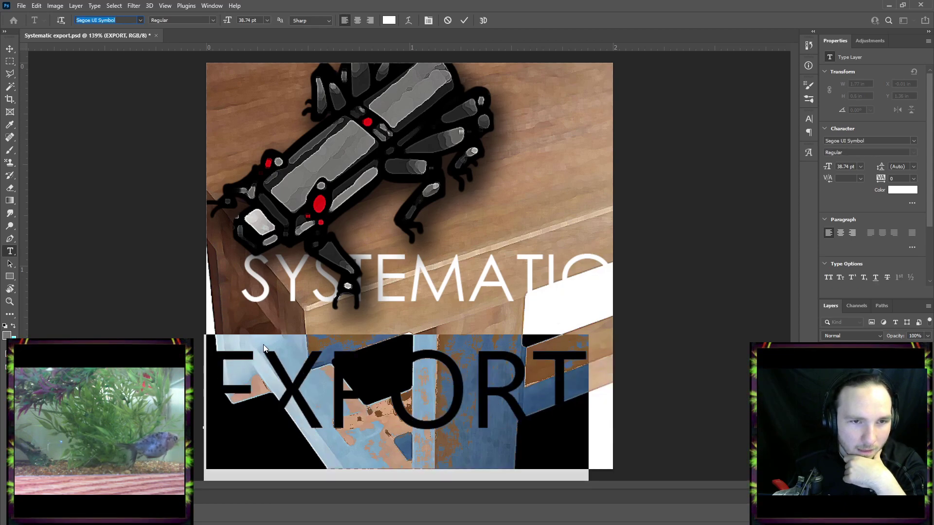
key("Up")
key("Up")
key("Up")
key("Up")
key("Up")
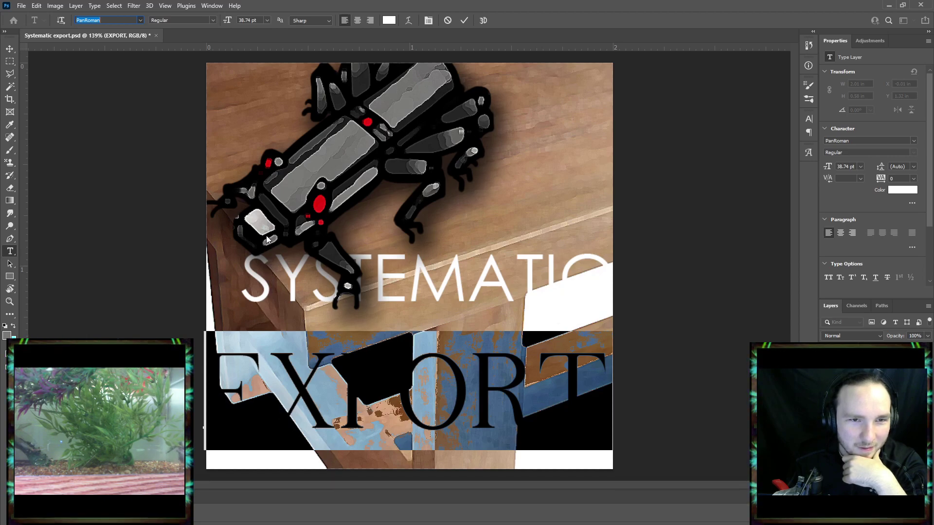
key("Up")
key("Up")
key("Up")
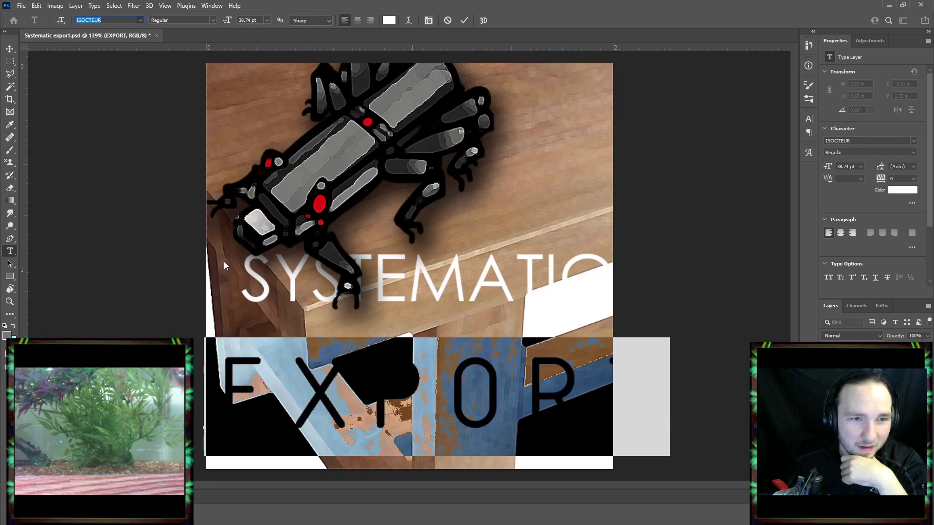
key("Return")
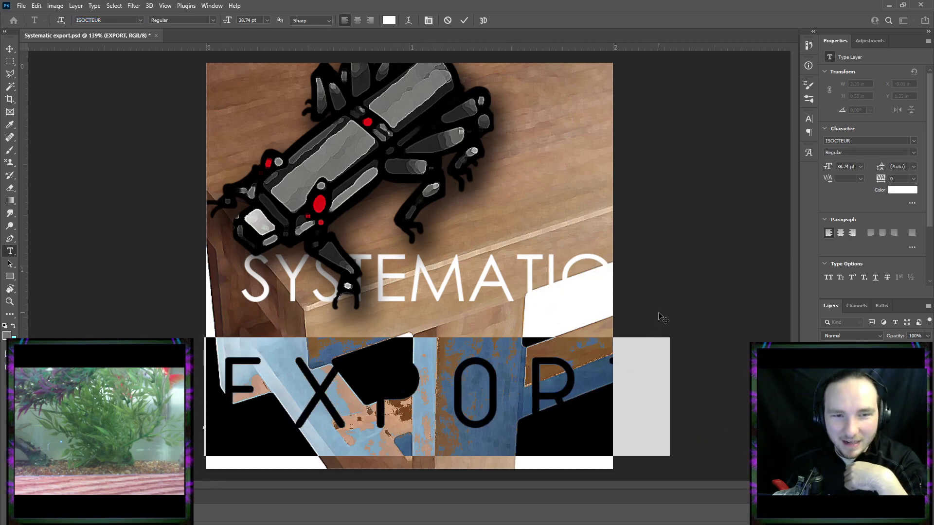
Tighten the tracking of the "EXPORT" text to -100 and commit the text edit.
left_click(567, 377)
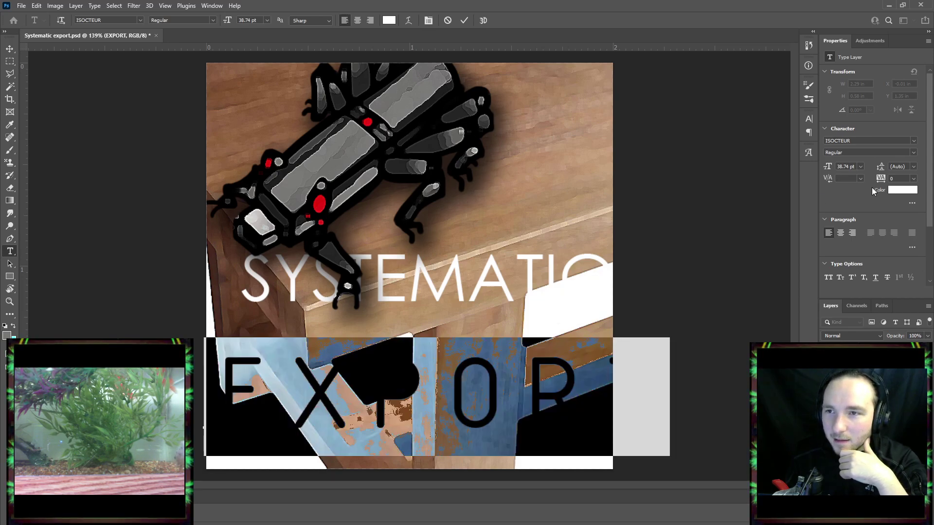
left_click(913, 179)
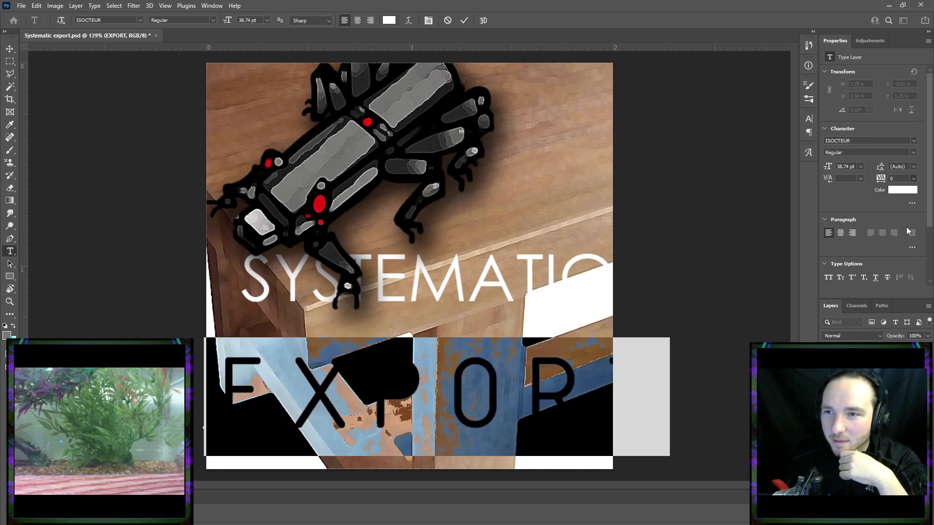
left_click(906, 226)
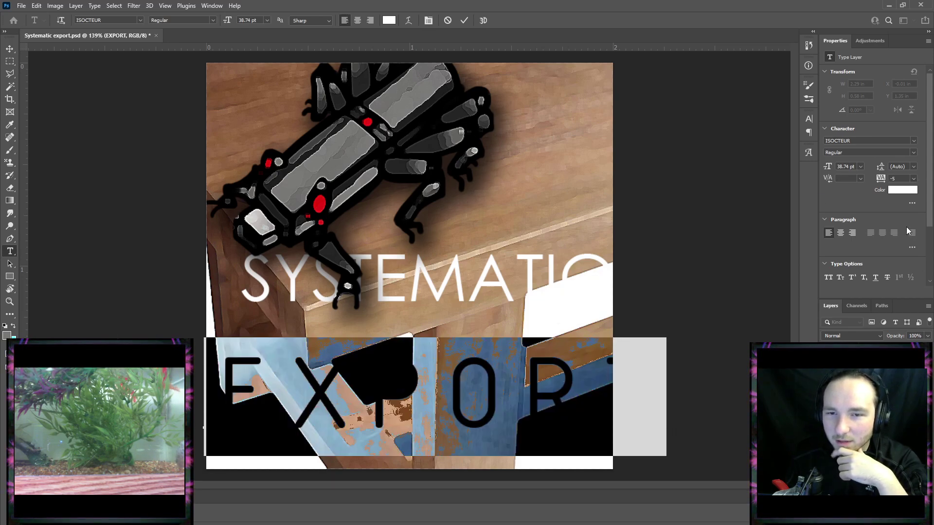
left_click(913, 179)
left_click(912, 189)
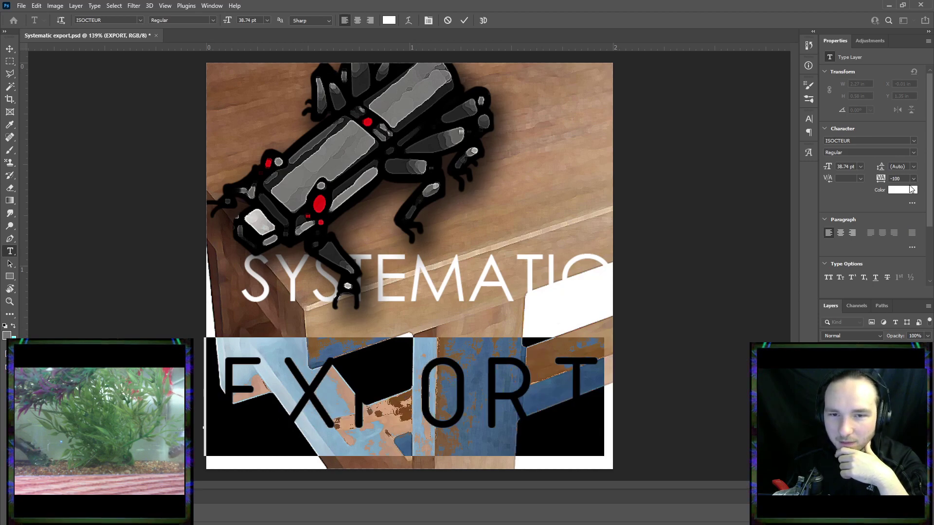
key("ctrl+Return")
key("v")
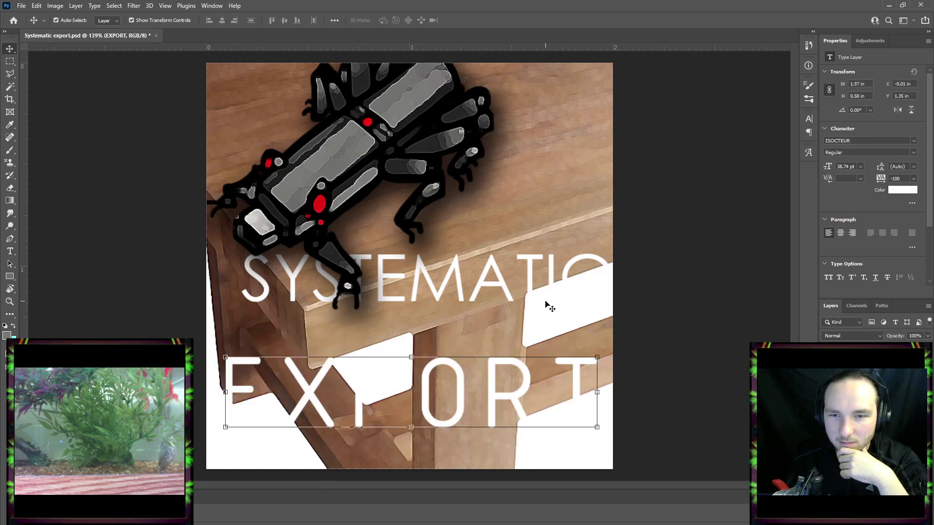
Scale the "EXPORT" text up to 106.55%, fitting it across the lower part of the canvas, and deselect it.
left_click_drag(563, 387, 557, 400)
key("ctrl+t")
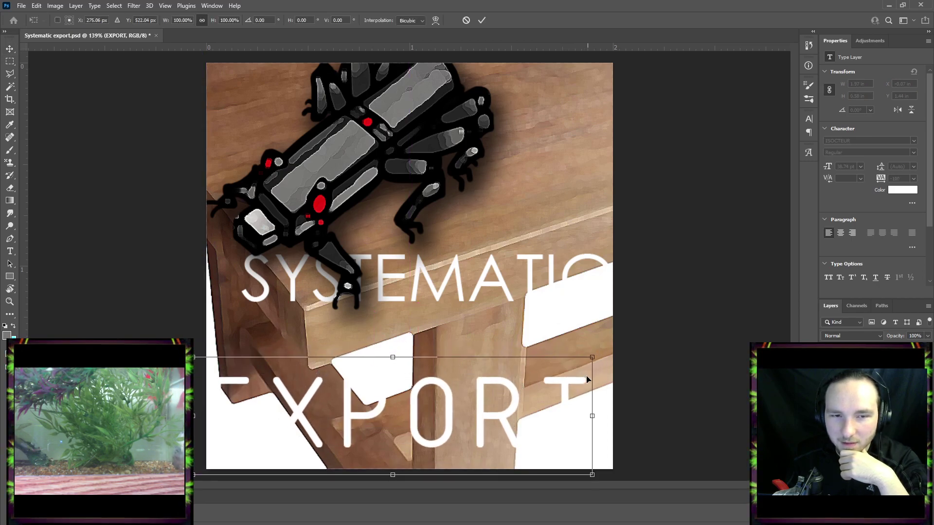
left_click_drag(592, 357, 615, 334)
left_click(481, 21)
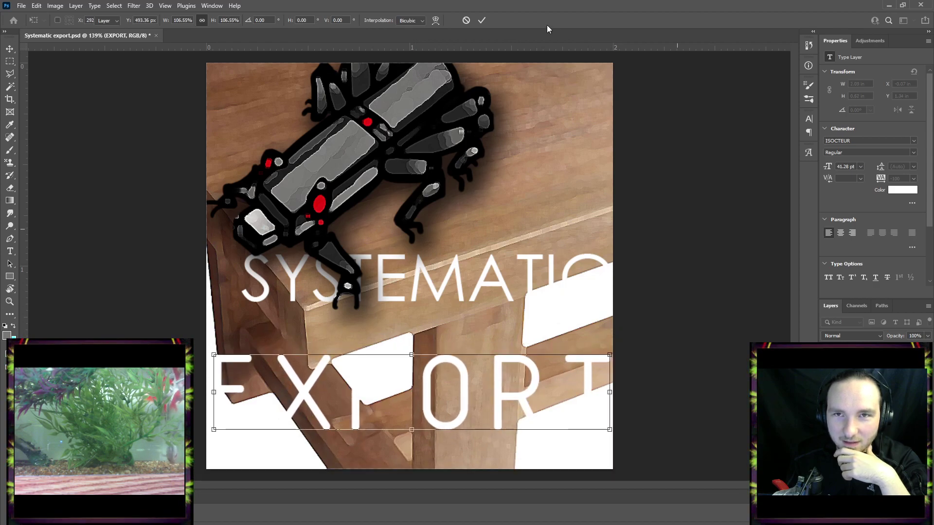
left_click(664, 236)
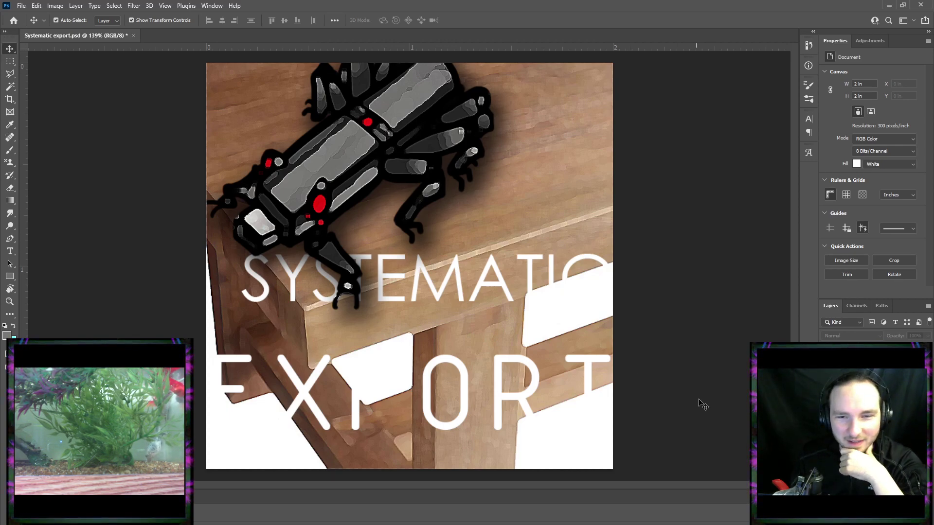
Add a drop shadow layer effect to the "EXPORT" text.
left_click(866, 394)
left_click(866, 411)
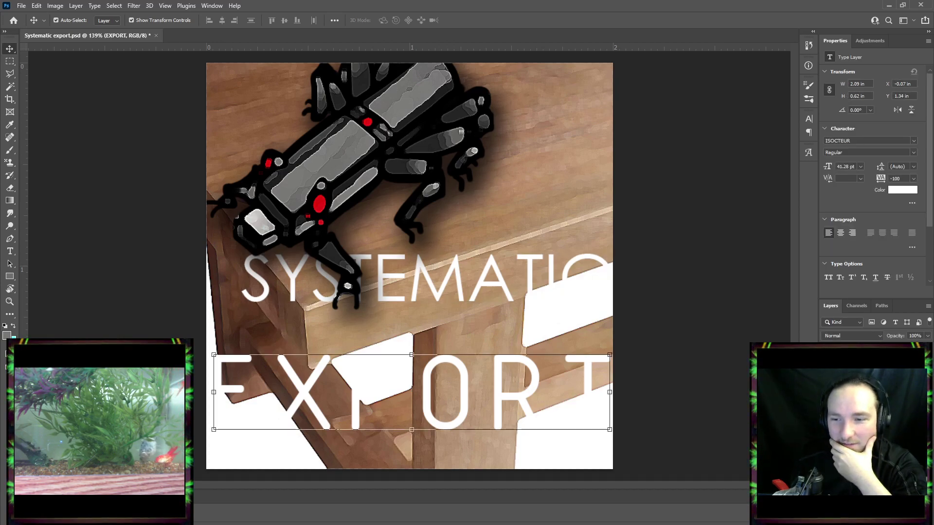
left_click(873, 511)
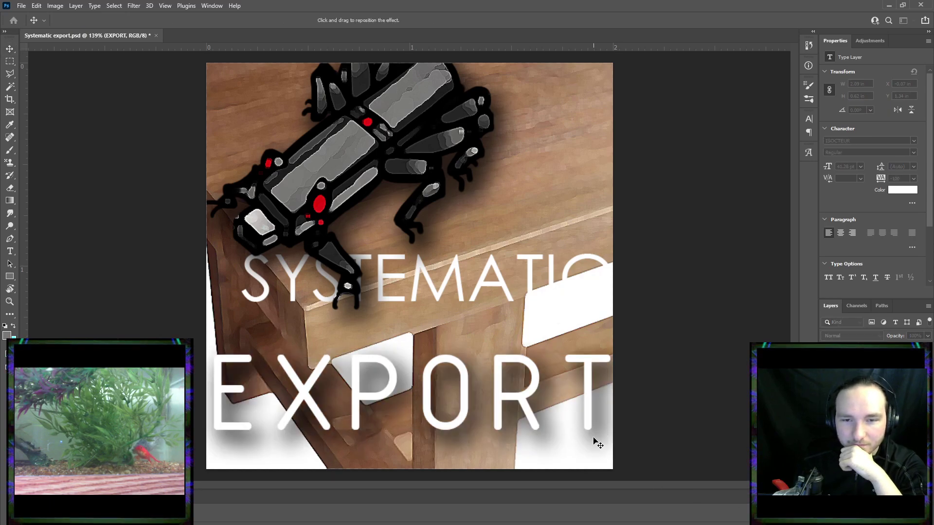
left_click(485, 322)
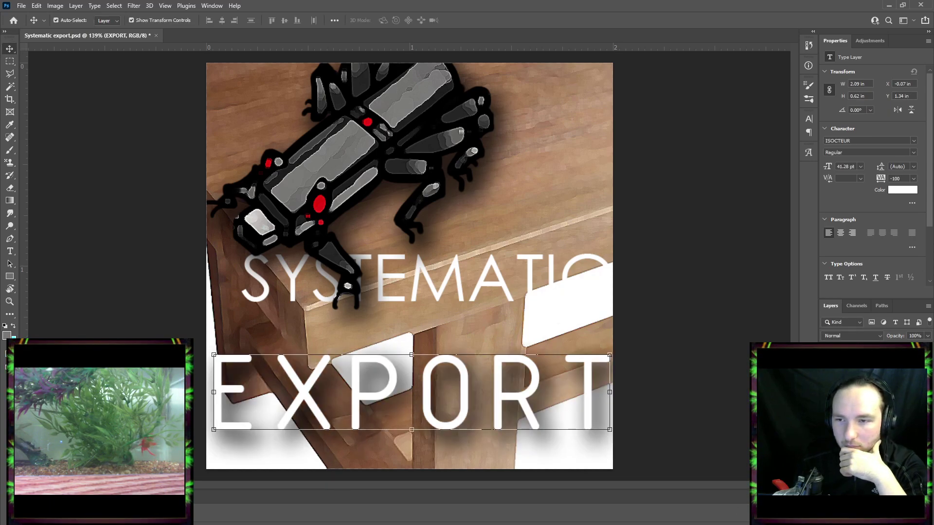
Try a drop shadow on the "SYSTEMATIC" text and take the effect off again.
left_click(860, 413)
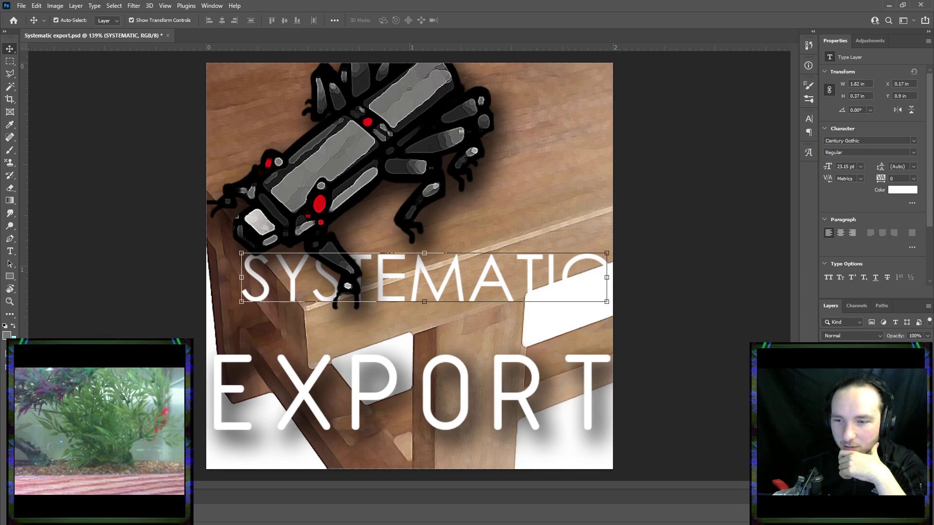
left_click(473, 319)
left_click(638, 285)
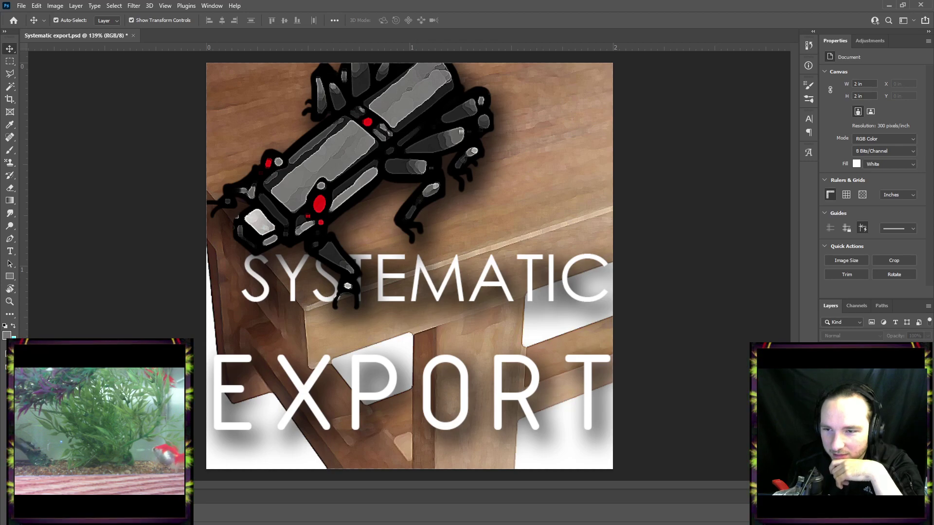
left_click(832, 413)
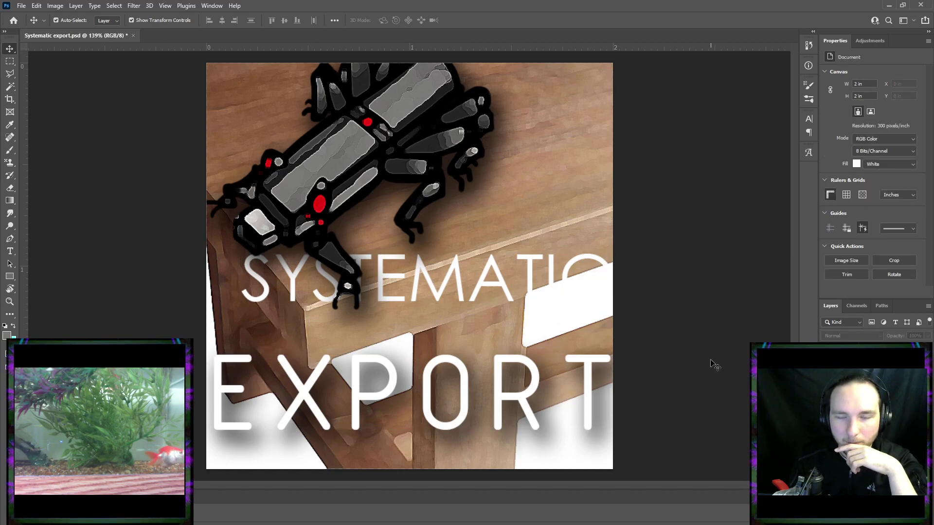
Set the blend mode of the "EXPORT" and "SYSTEMATIC" text layers to Soft Light, and reselect "EXPORT".
left_click(870, 379)
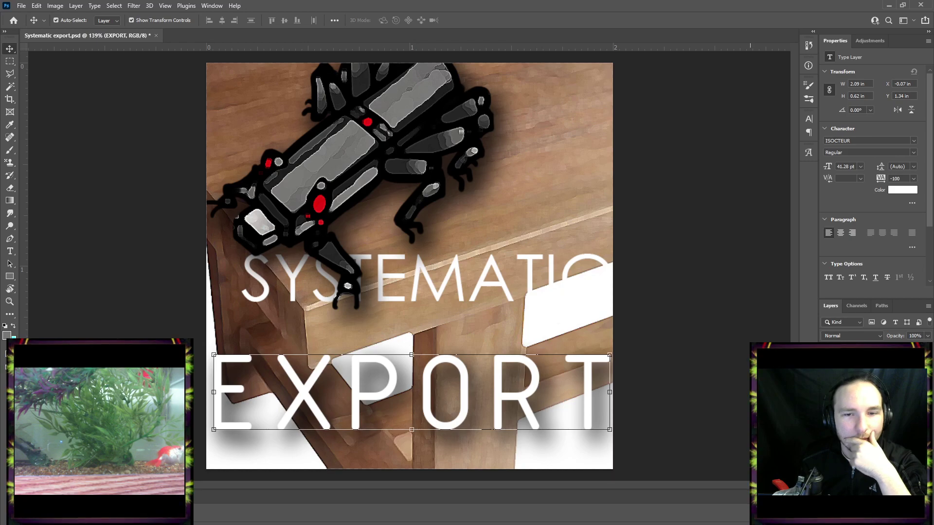
left_click(865, 479)
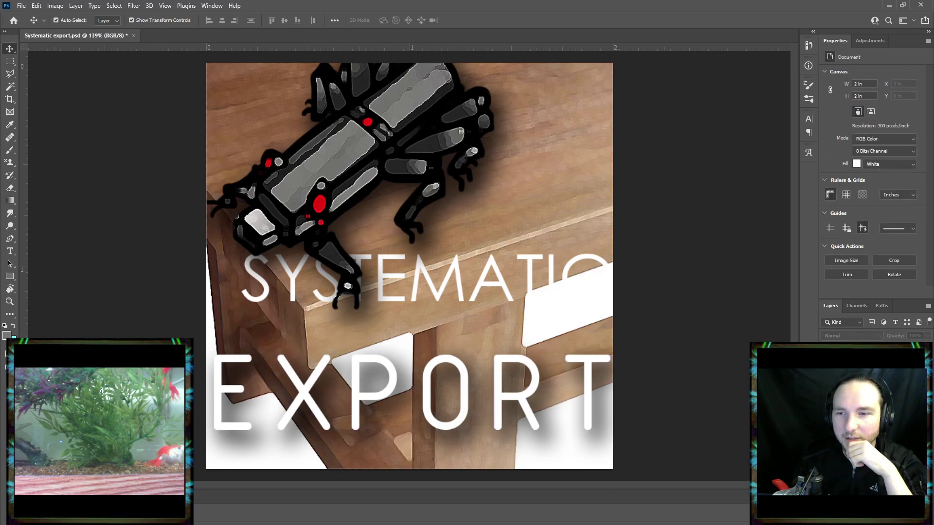
left_click(864, 392)
left_click(860, 369)
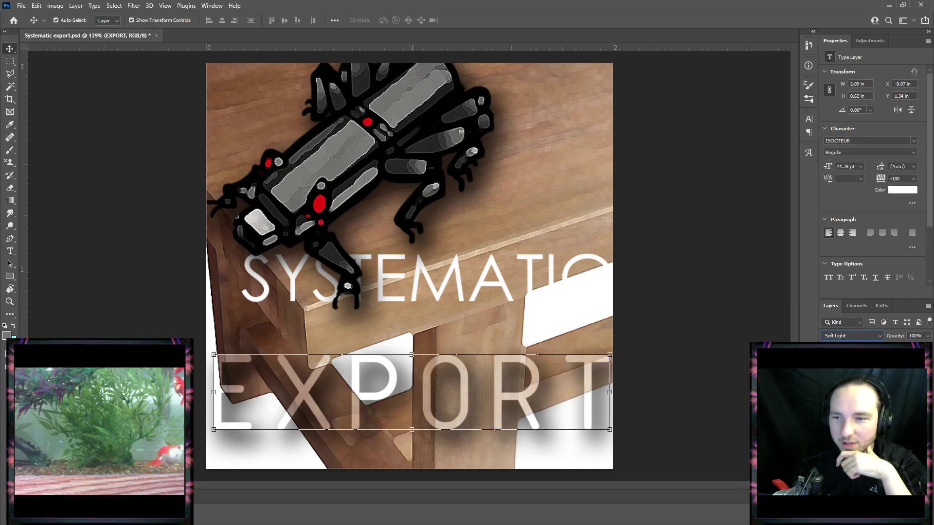
left_click(863, 391)
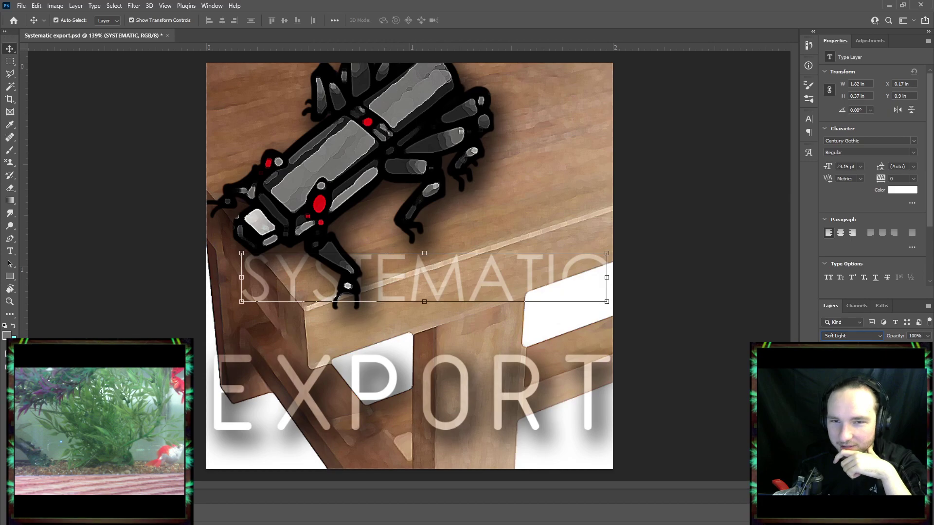
left_click(710, 373)
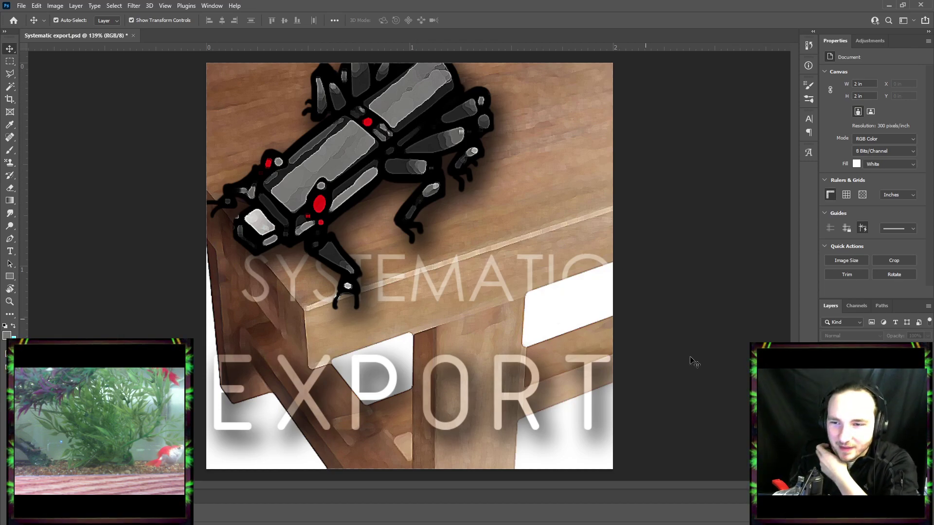
left_click(863, 394)
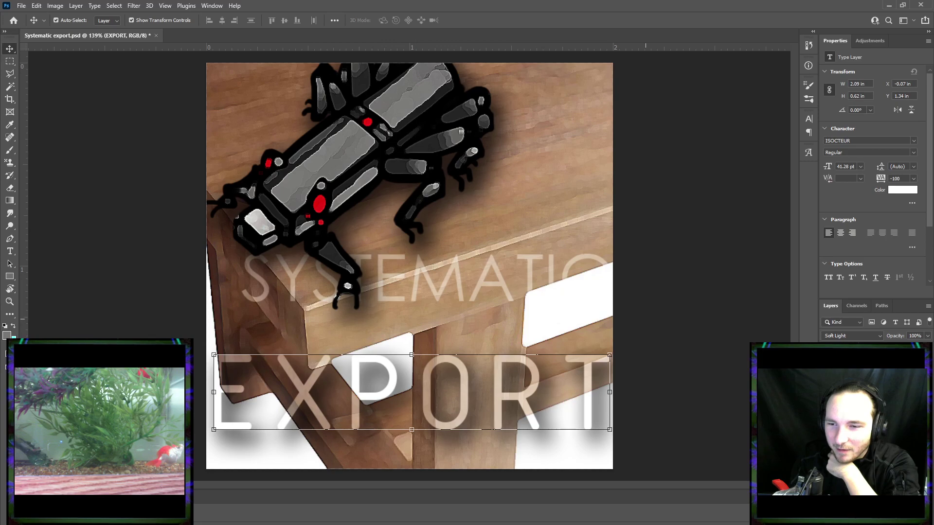
Add a stroke layer effect to the "EXPORT" text, blending it from solid black into a soft translucent outline.
key("space")
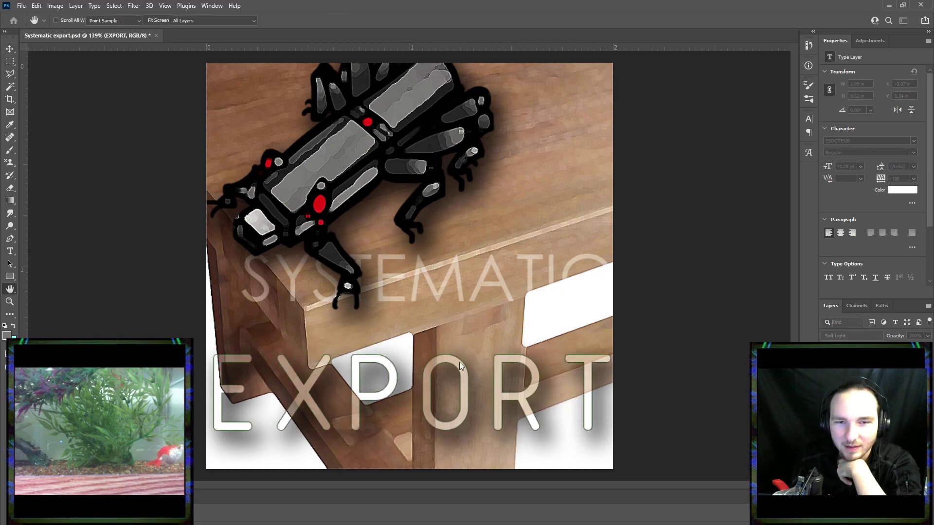
key("i")
key("h")
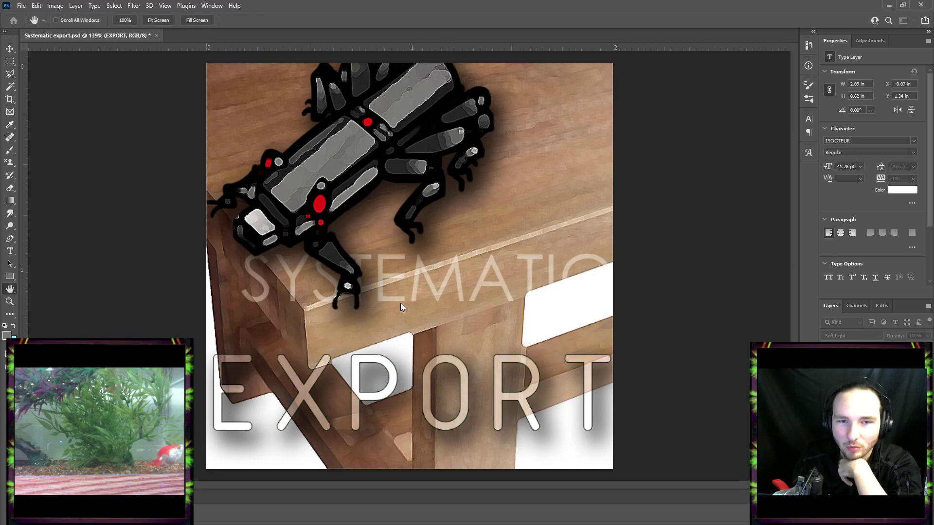
left_click_drag(173, 297, 172, 297)
key("ctrl+z")
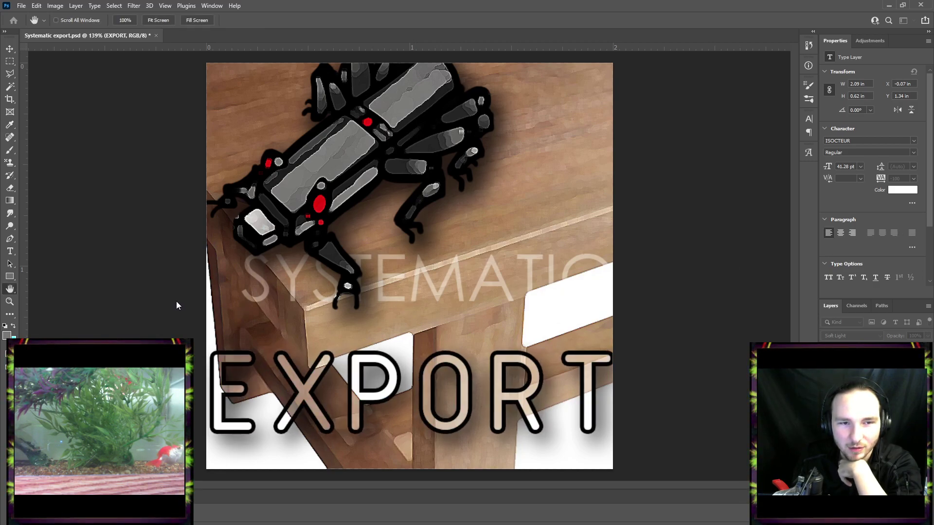
key("ctrl+shift+z")
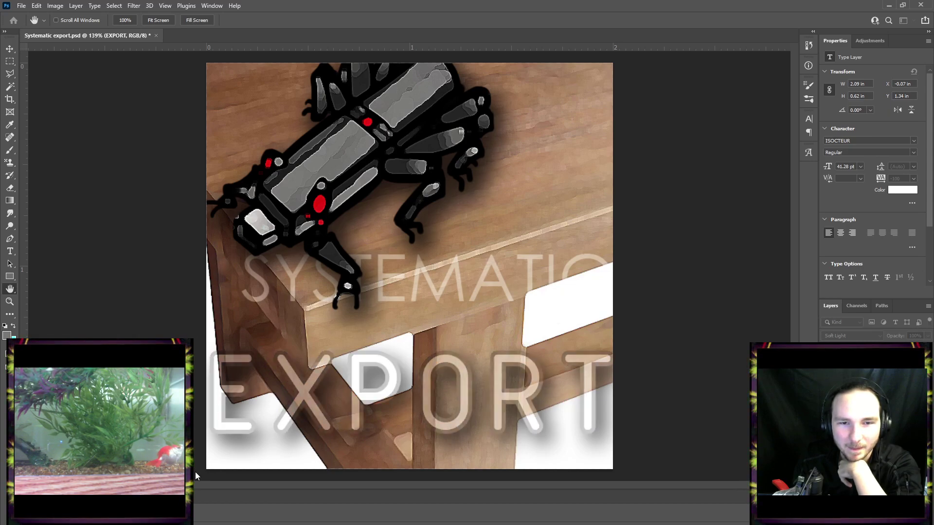
left_click(454, 229)
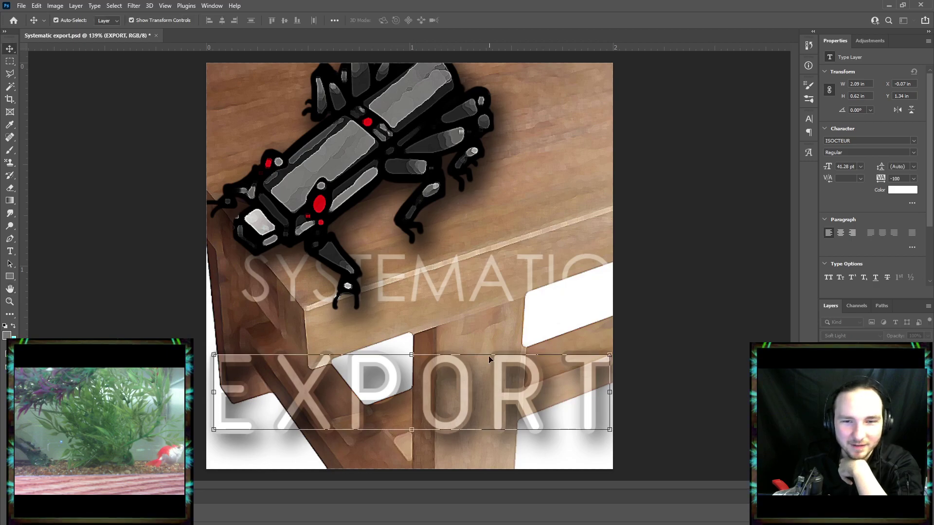
left_click(409, 146)
left_click(866, 399)
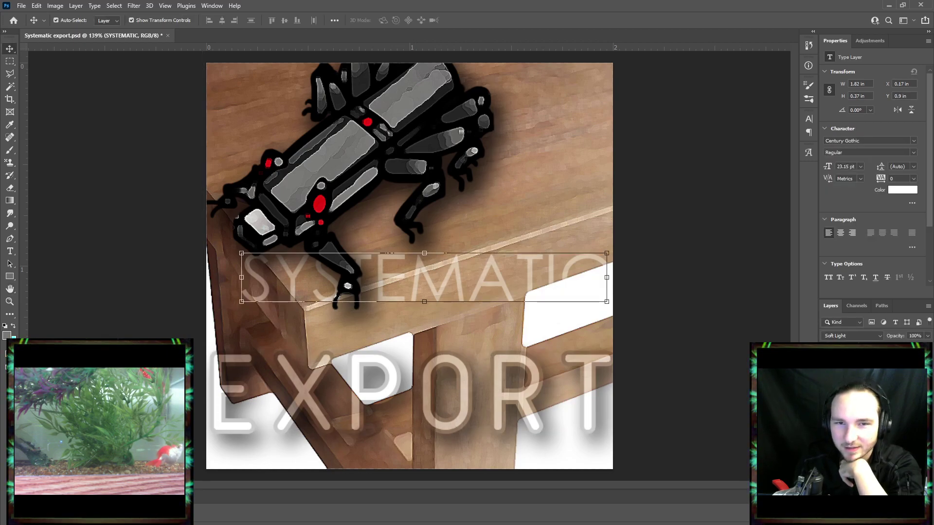
key("h")
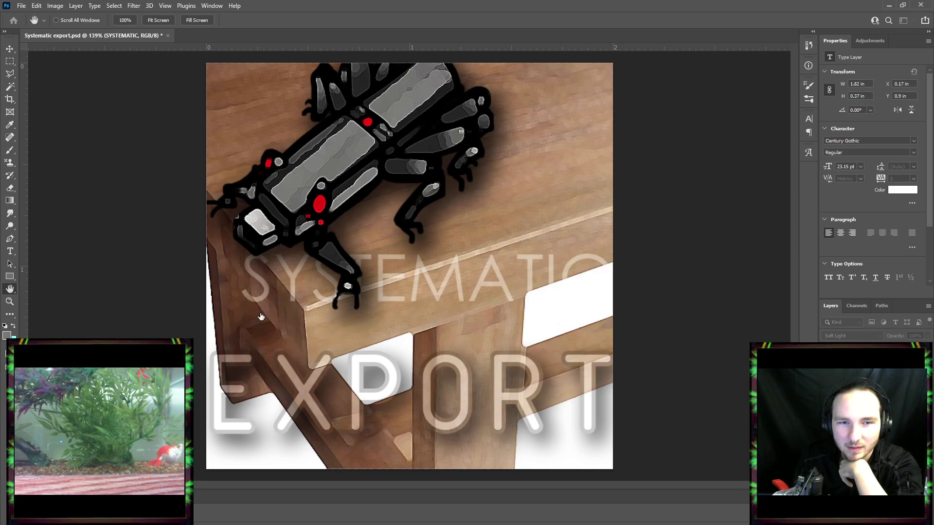
key("i")
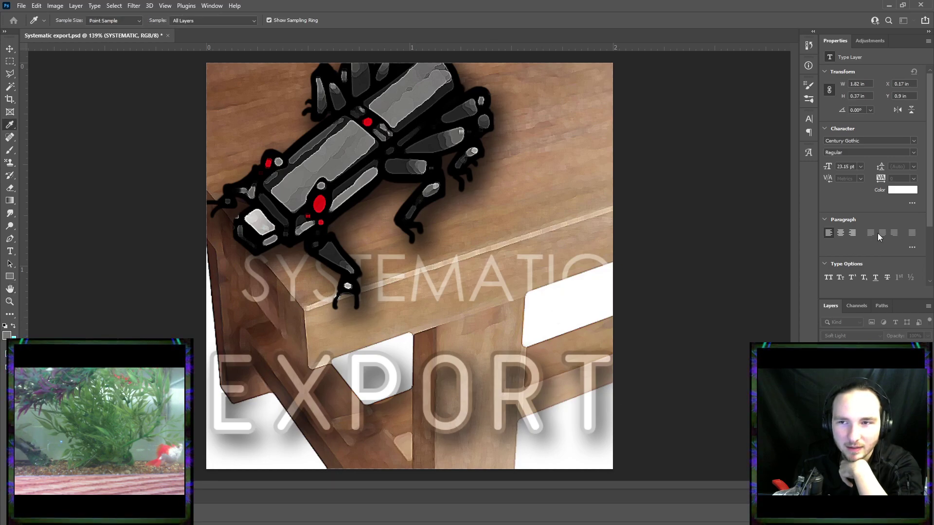
key("v")
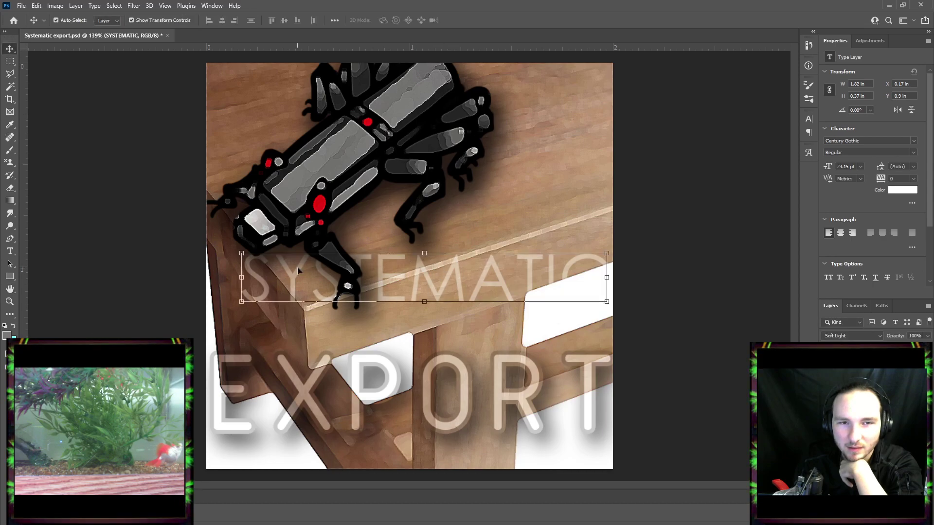
left_click(679, 261)
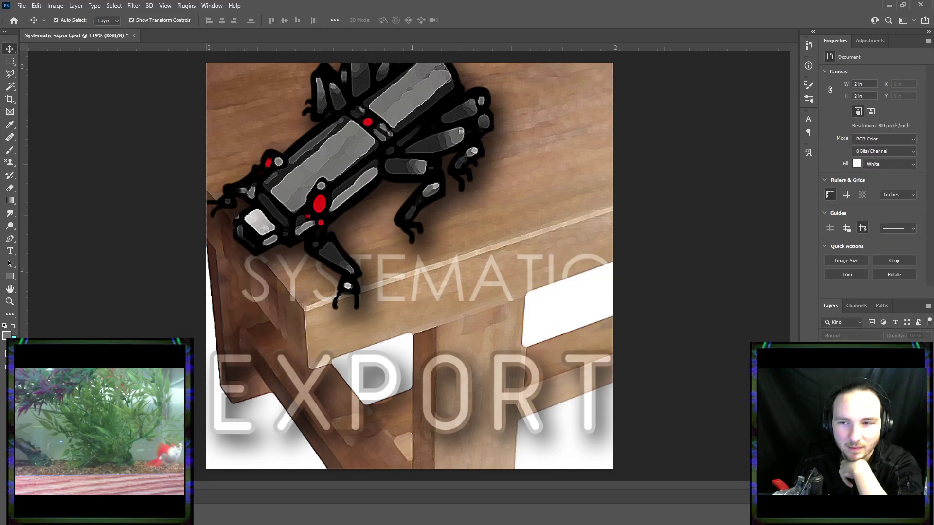
Toggle the "EXPORT" stroke off and on to compare, and give the "SYSTEMATIC" text a similar thin translucent stroke.
left_click(844, 413)
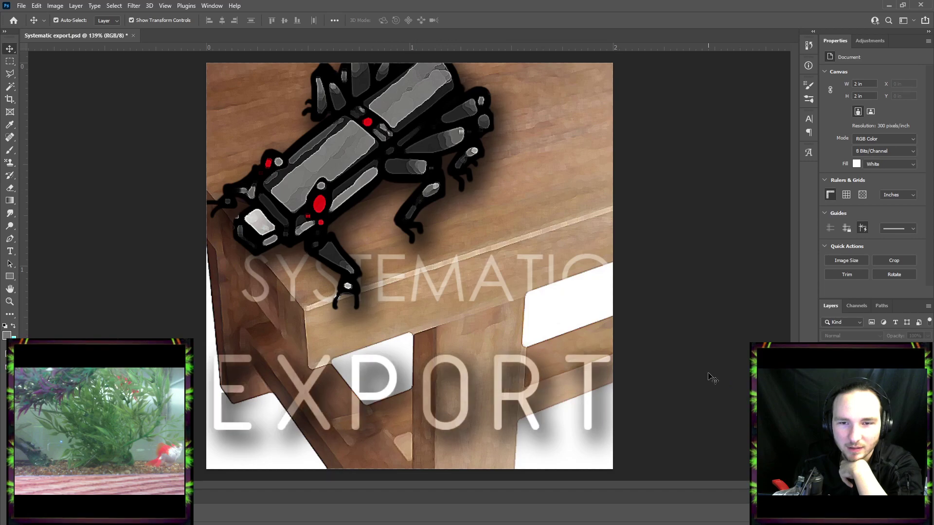
left_click(844, 413)
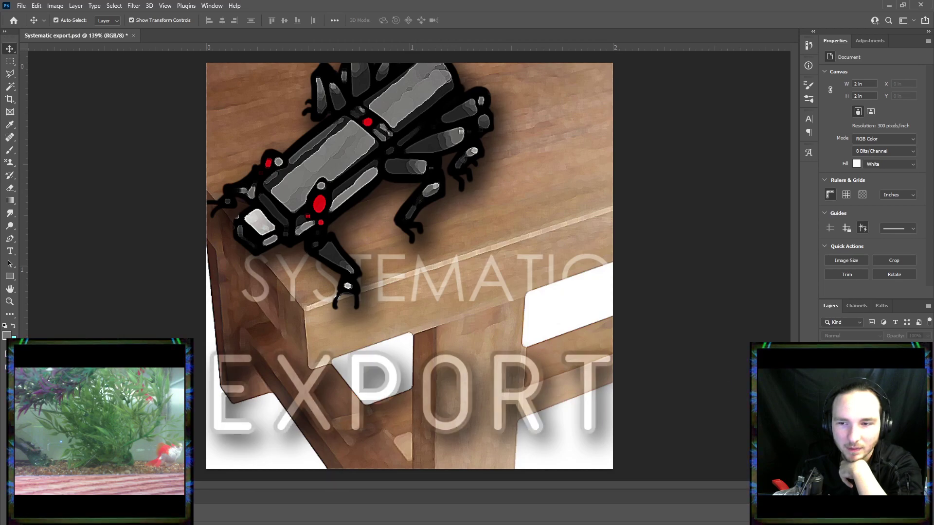
left_click(858, 389)
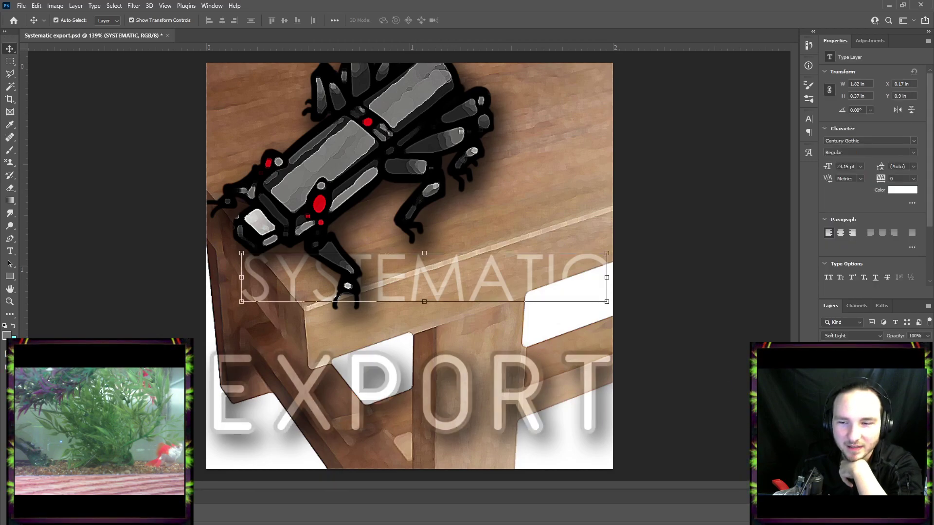
left_click(844, 409)
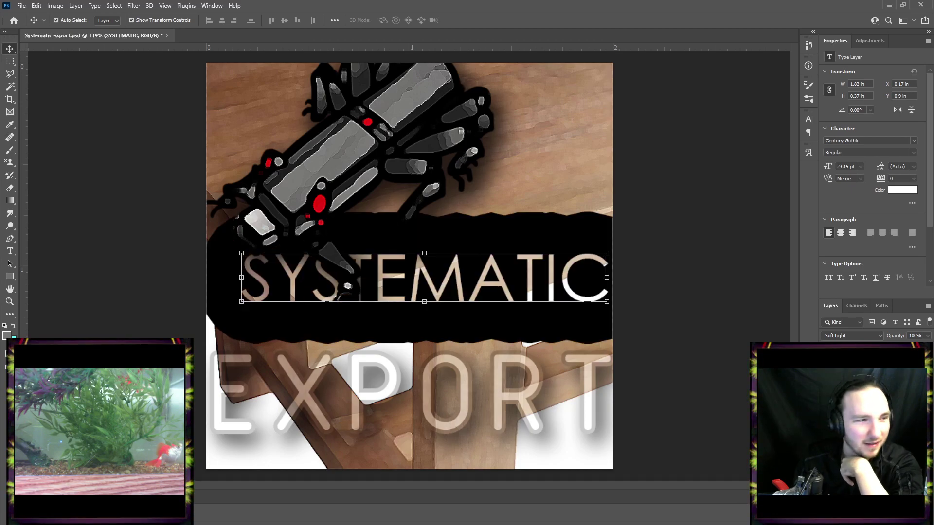
key("space")
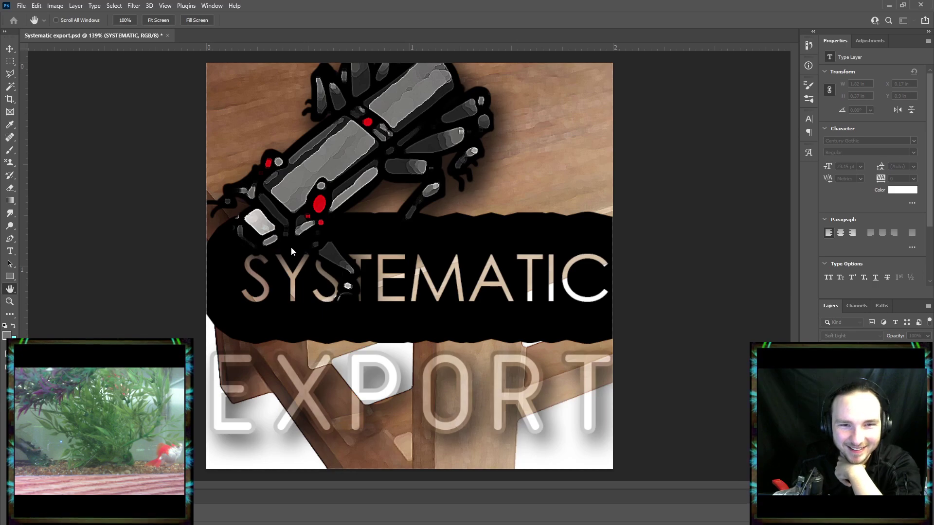
left_click_drag(291, 247, 288, 245)
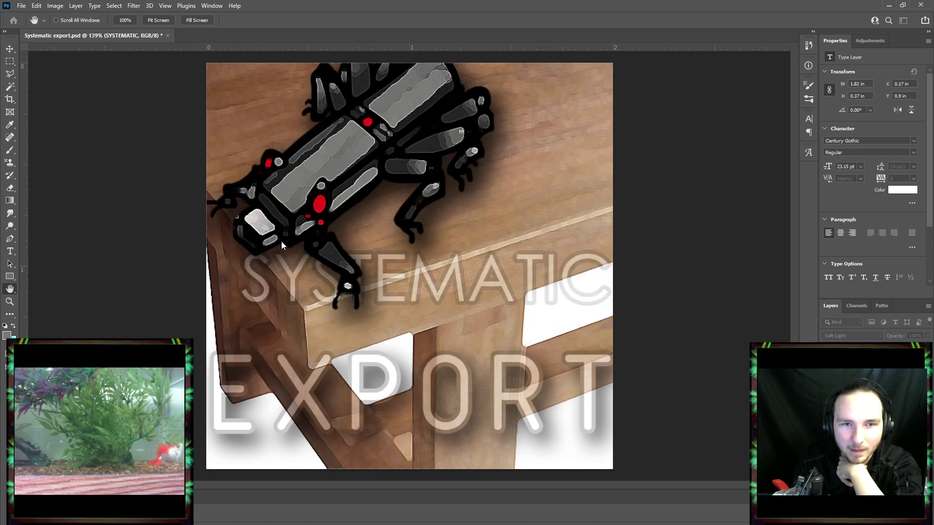
key("v")
left_click(709, 223)
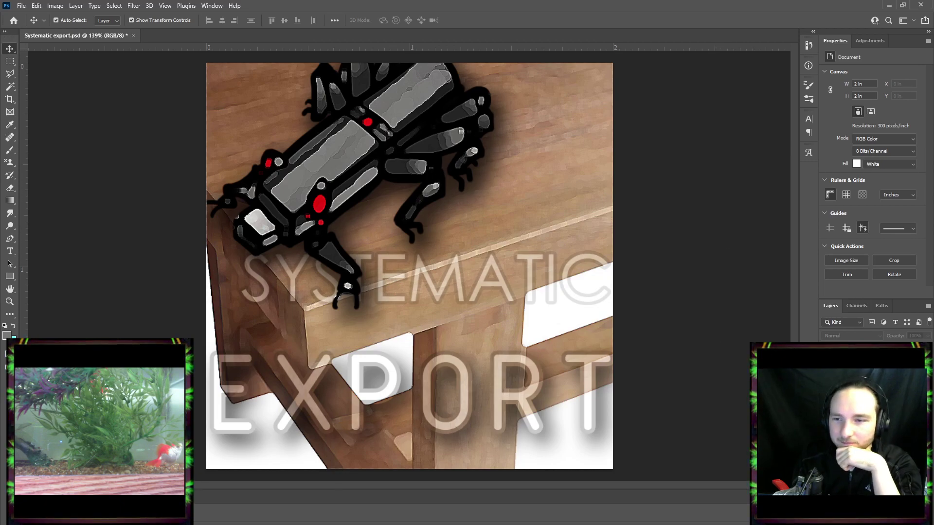
Fill a new layer above the wooden table with a reversed, reflected black-to-transparent gradient from the middle of "EXPORT" down to the canvas edge.
left_click(870, 413)
left_click(871, 428)
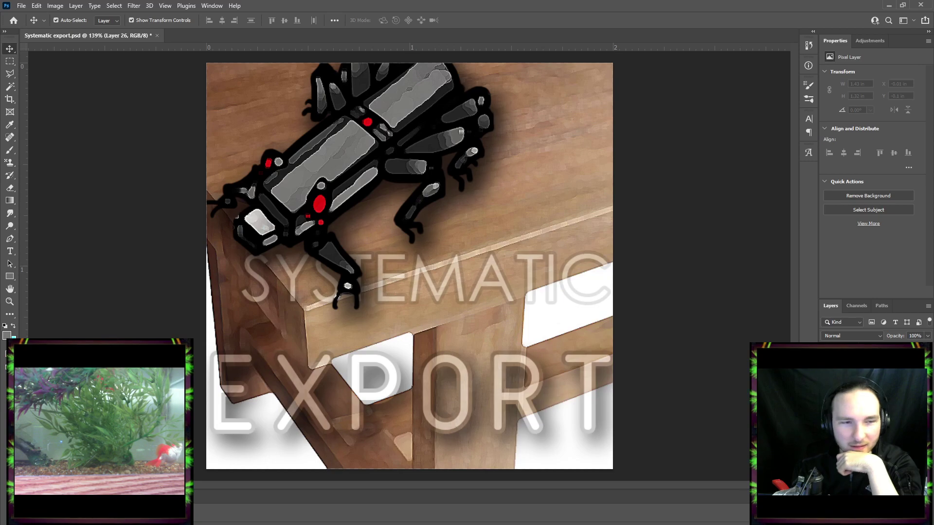
left_click(10, 201)
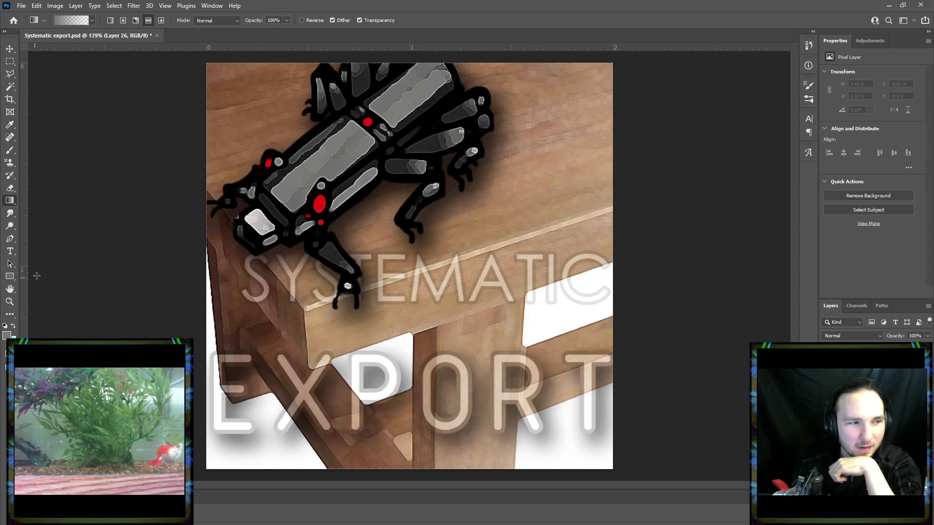
key("i")
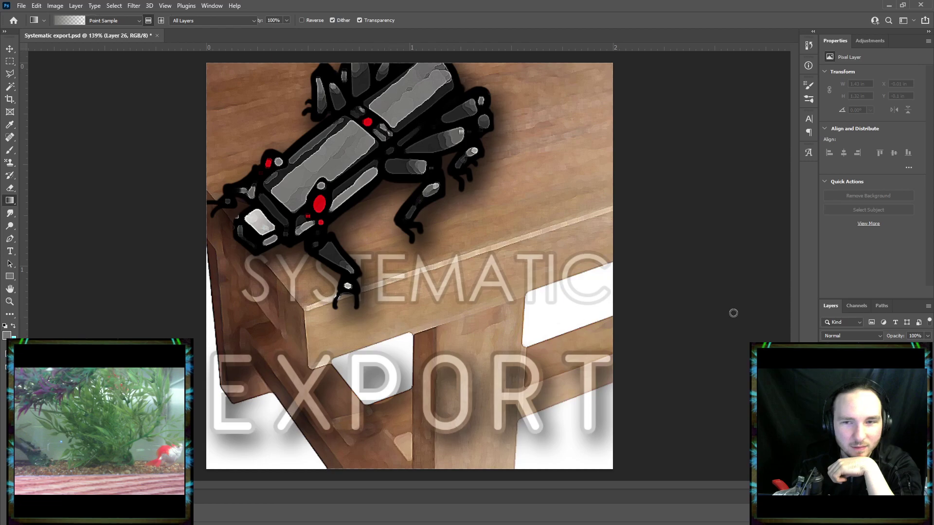
key("g")
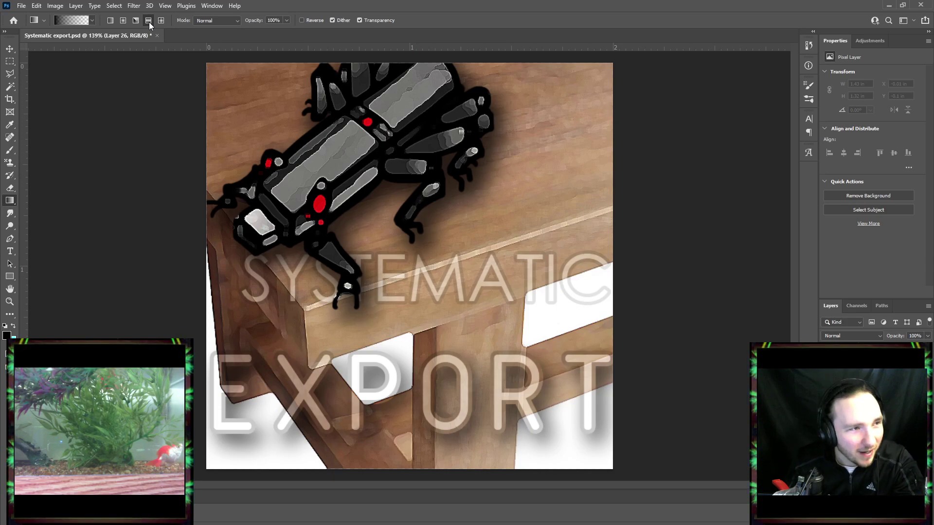
left_click(302, 21)
left_click_drag(406, 395, 408, 466)
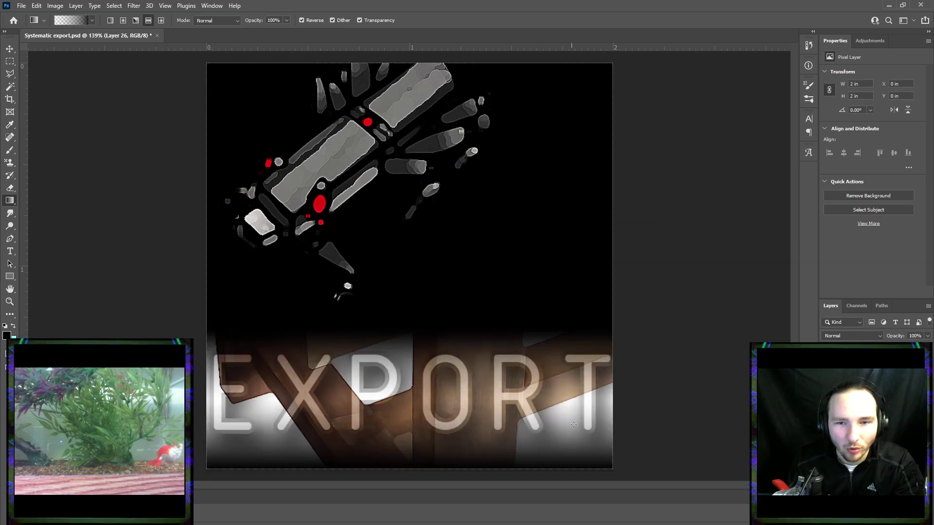
Lower the gradient layer's opacity to 79% and cycle through its blend modes, settling on Vivid Light.
left_click(927, 336)
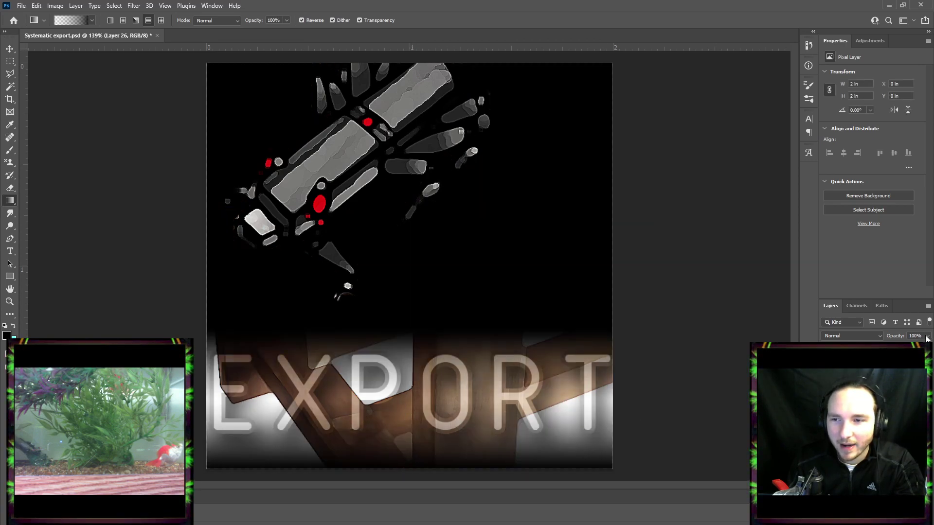
mouse_move(927, 346)
left_mouse_down()
mouse_move(889, 347)
mouse_move(917, 346)
left_mouse_up()
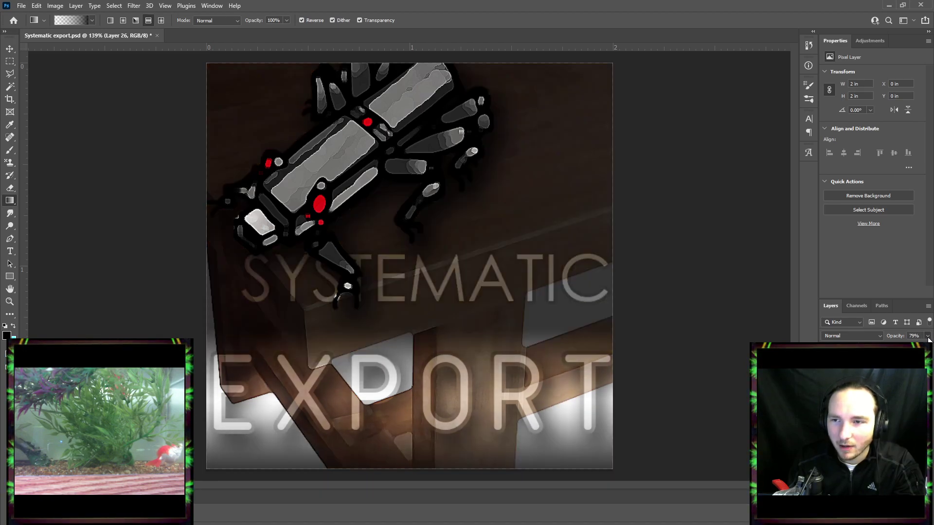
left_click(852, 335)
left_click(849, 351)
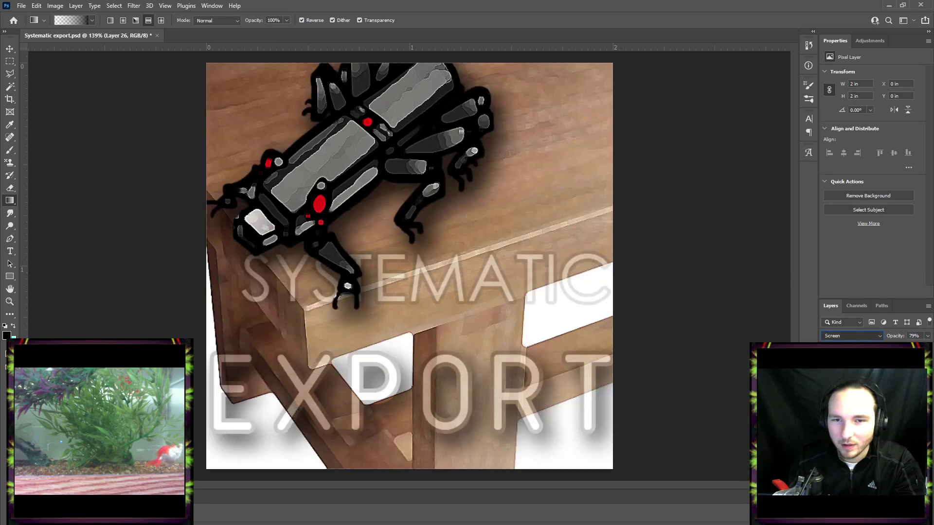
scroll(852, 336, "down", 14)
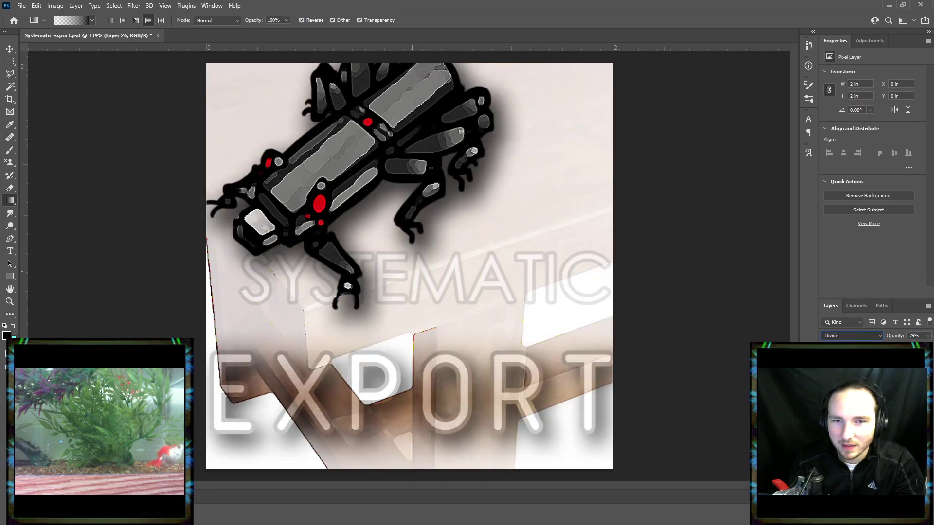
scroll(852, 335, "down", 2)
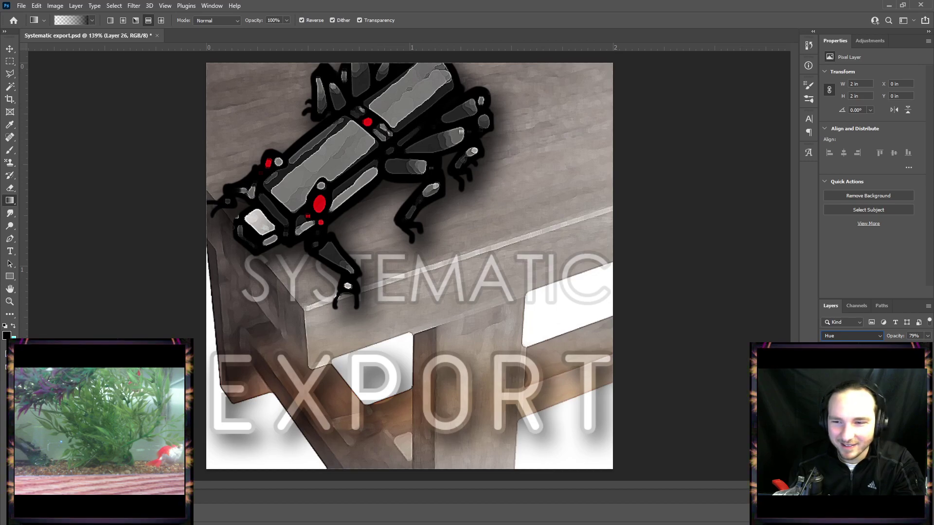
scroll(852, 335, "down", 2)
scroll(852, 336, "down", 1)
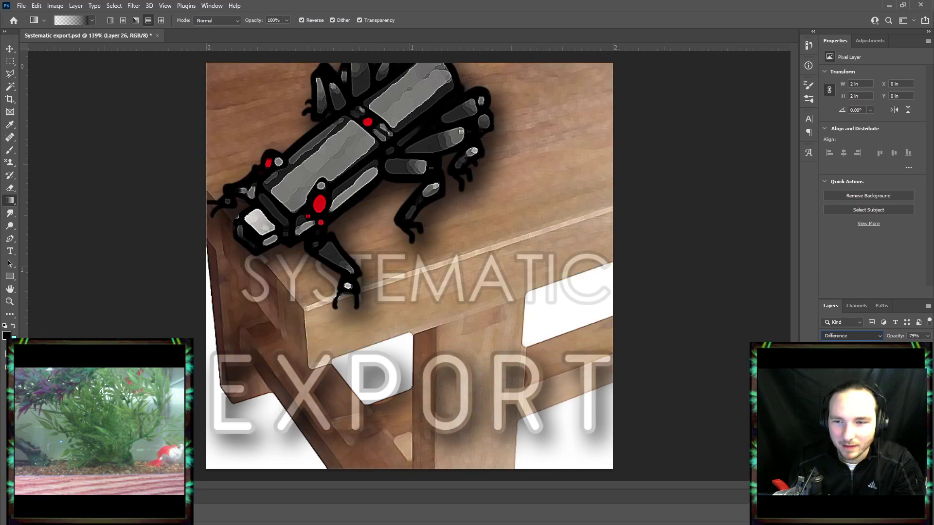
scroll(852, 336, "up", 2)
scroll(852, 336, "up", 3)
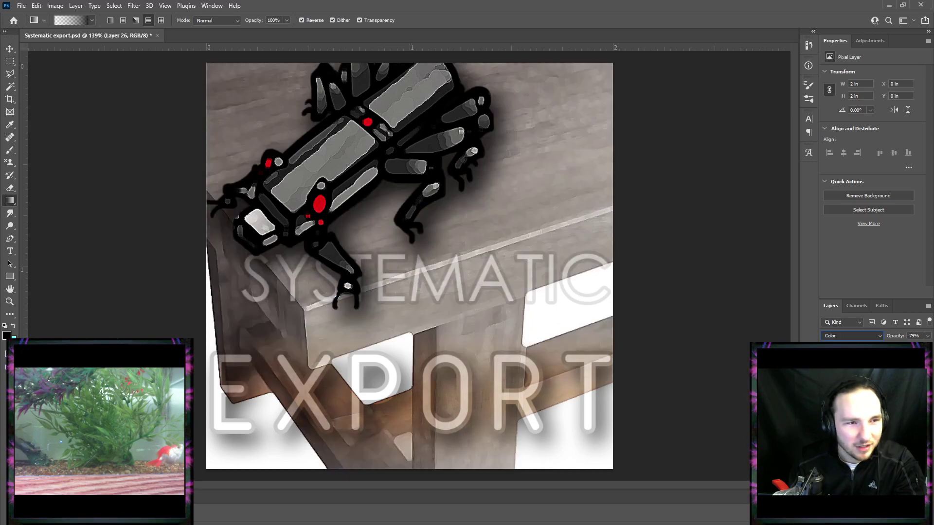
scroll(852, 336, "up", 4)
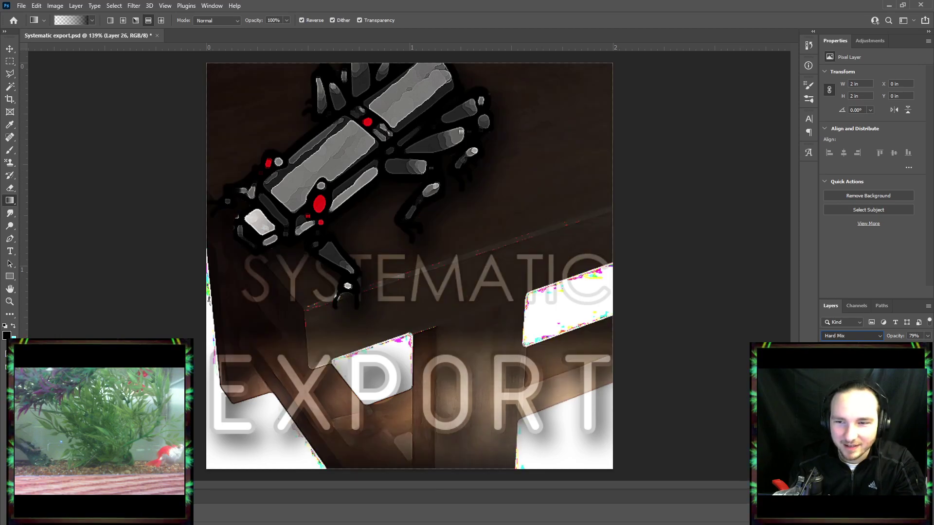
scroll(852, 336, "up", 2)
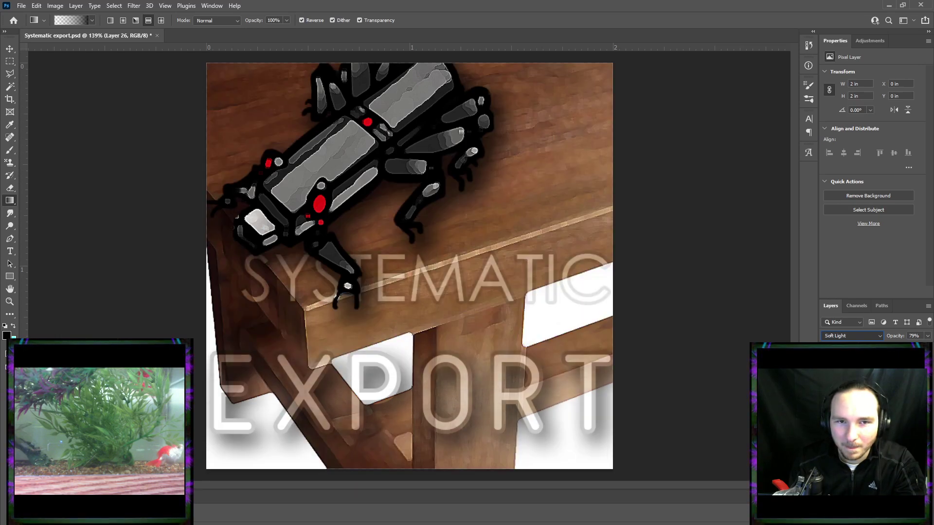
scroll(852, 335, "up", 2)
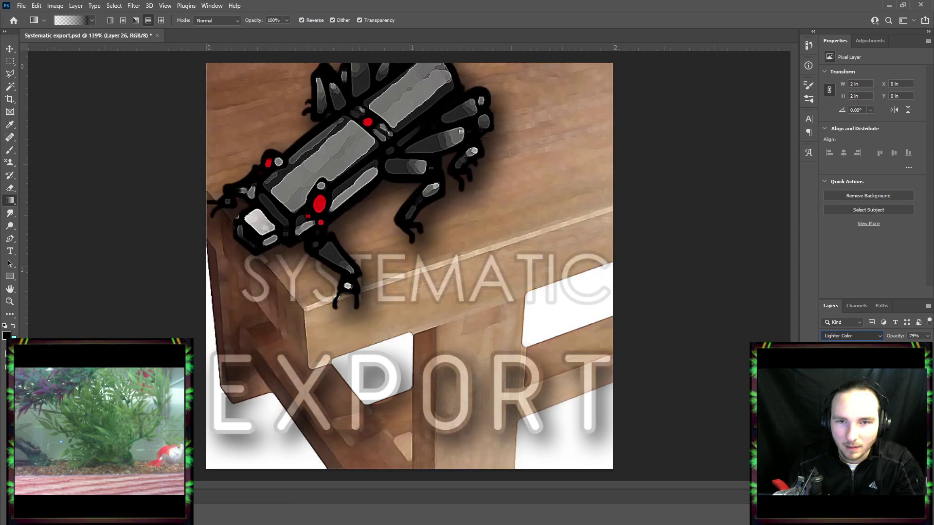
scroll(852, 336, "down", 6)
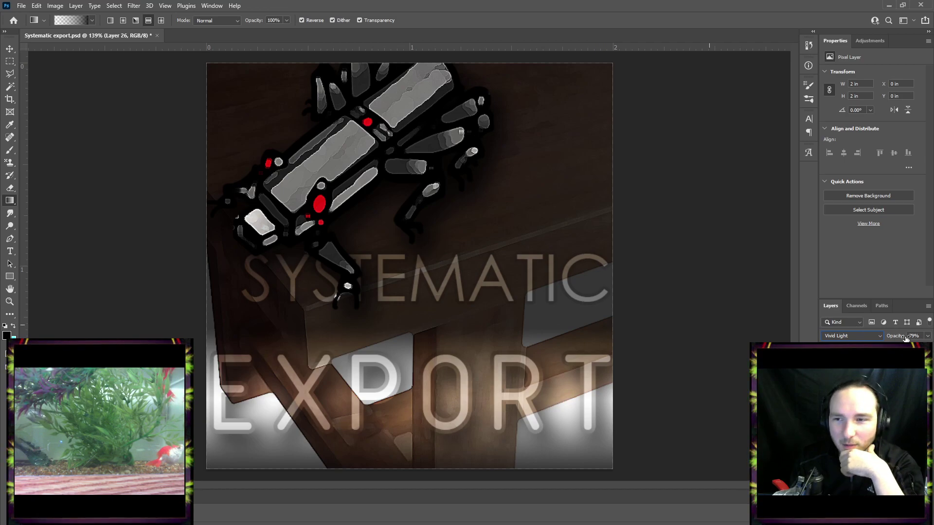
Set the gradient layer's opacity to 60%, and undo and redo to compare the effect.
left_click(928, 336)
left_click_drag(918, 346, 908, 346)
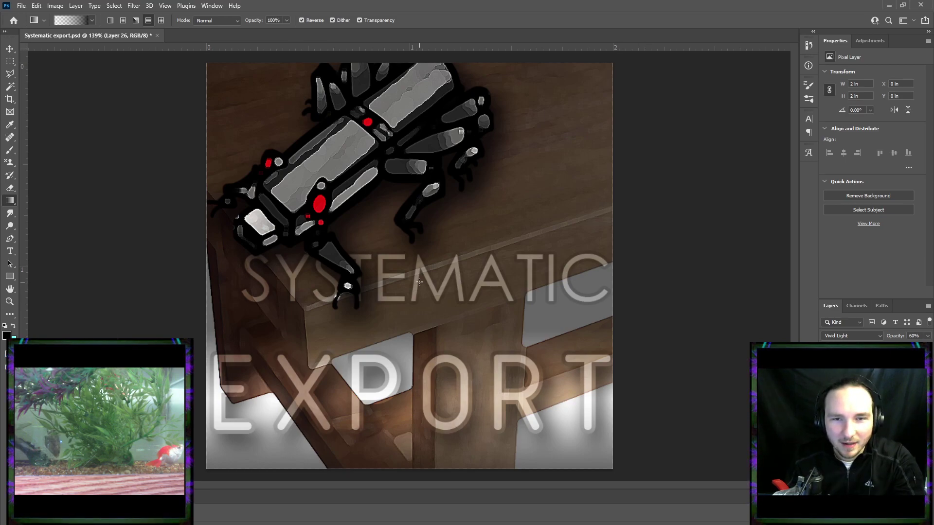
key("ctrl+z")
key("ctrl+shift+z")
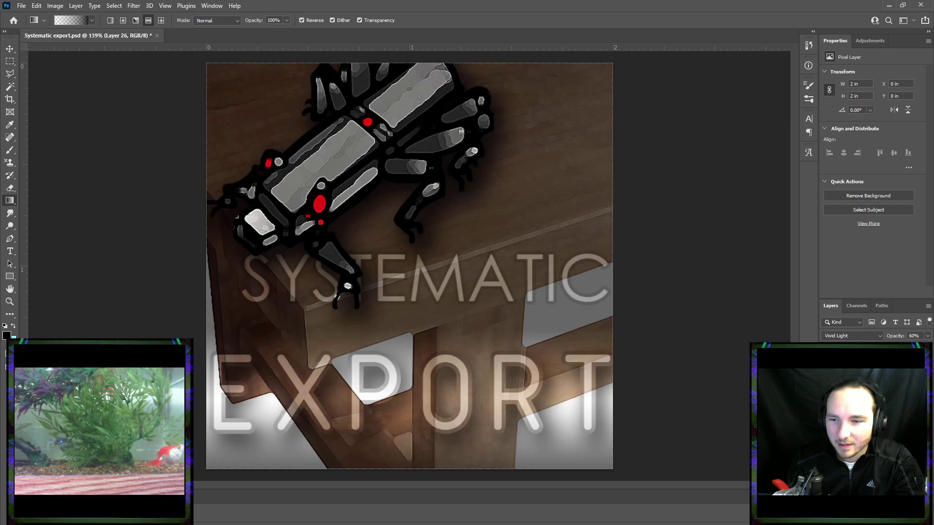
Add a mask to the gradient layer and use an unreversed reflected gradient on it to fade the darkening in a band behind "SYSTEMATIC".
left_click(860, 519)
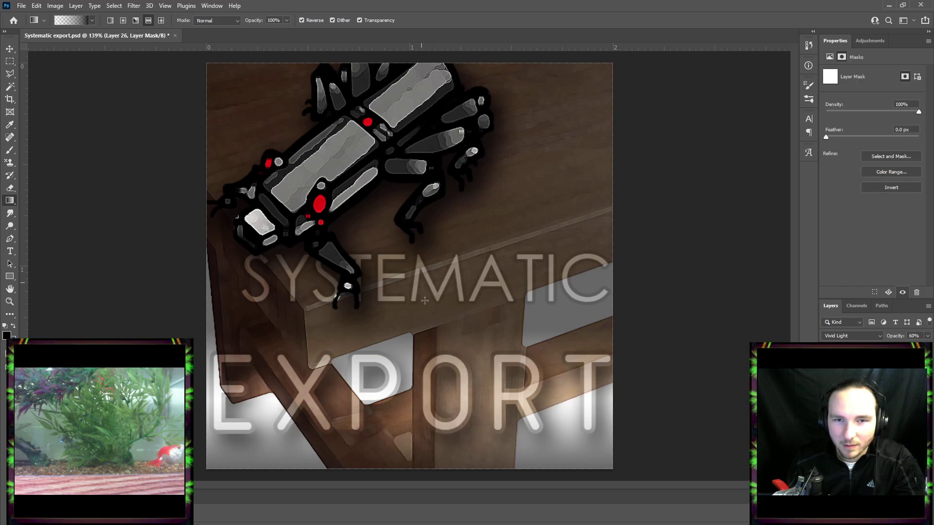
left_click_drag(423, 282, 422, 301)
key("ctrl+z")
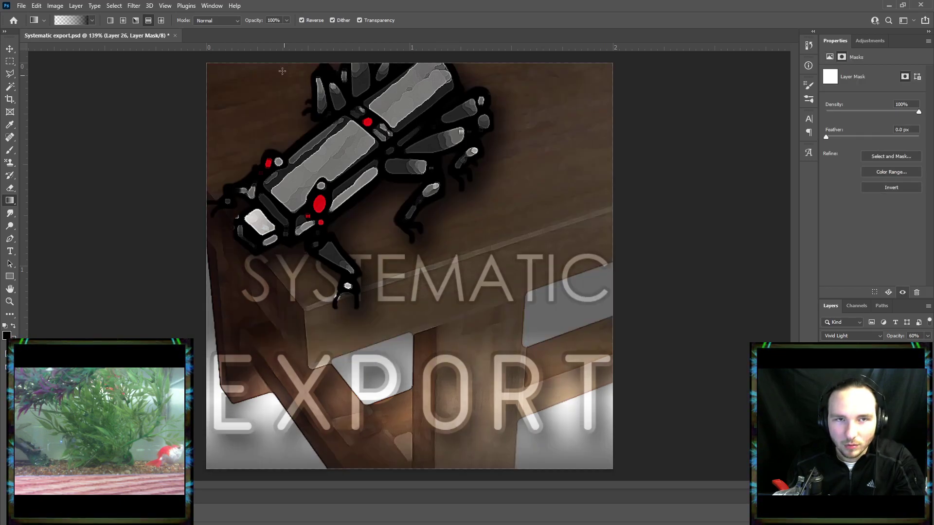
left_click(302, 20)
mouse_move(411, 279)
left_mouse_down()
mouse_move(409, 307)
mouse_move(419, 291)
left_mouse_up()
key("ctrl+z")
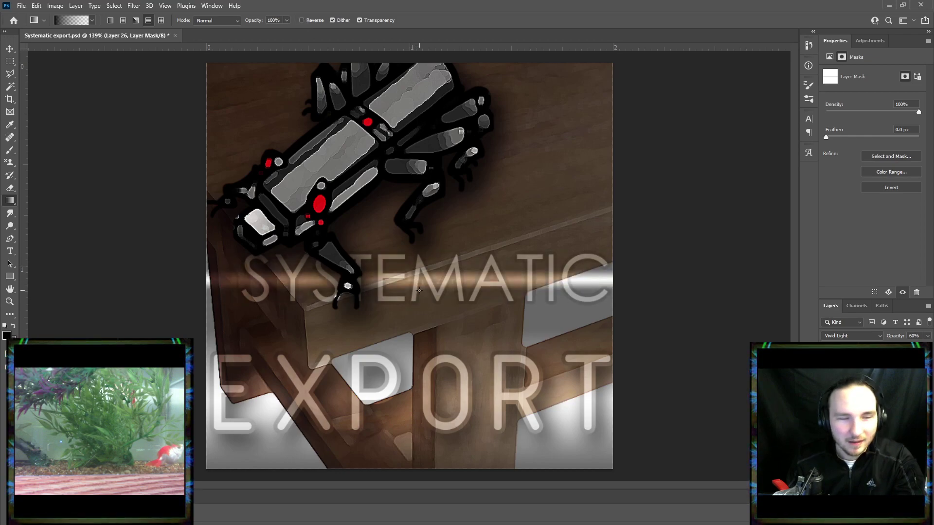
key("ctrl+z")
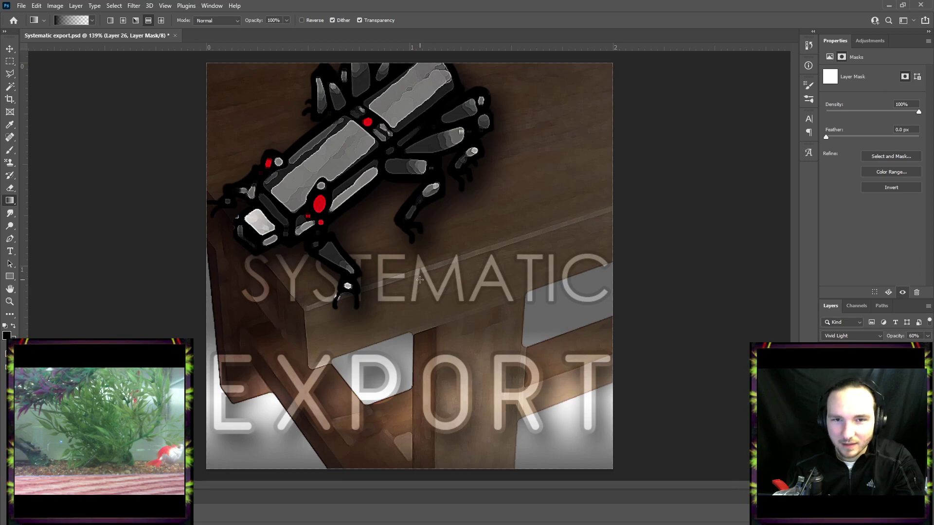
left_click_drag(414, 279, 414, 319)
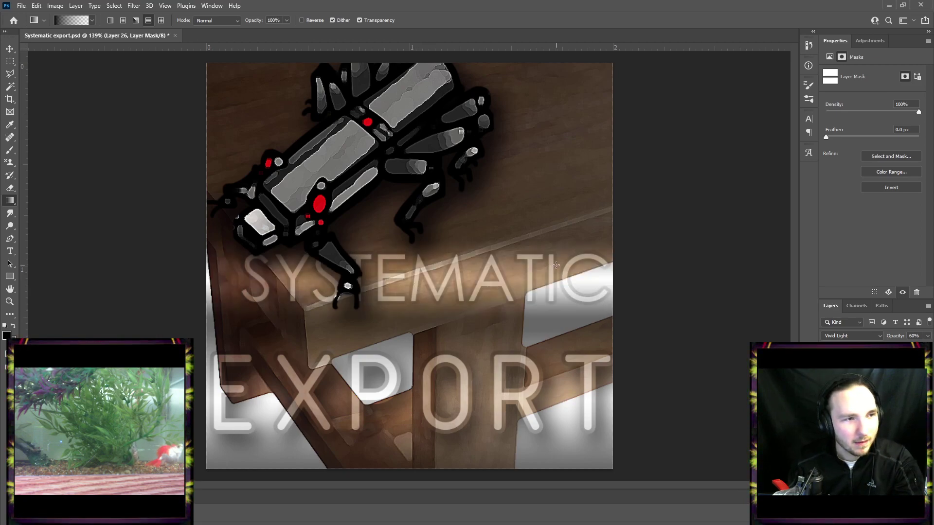
key("ctrl+z")
left_click_drag(422, 280, 424, 332)
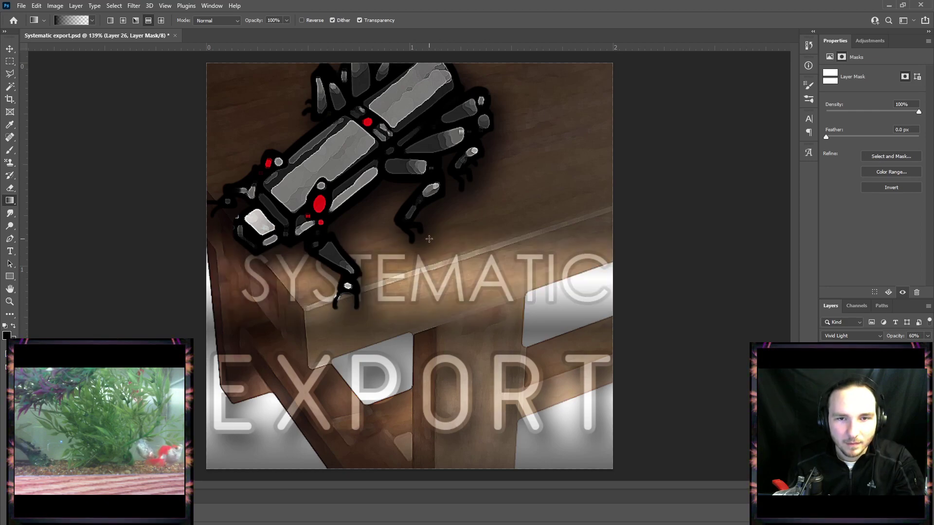
Try normal and reversed linear gradients on the mask around "SYSTEMATIC", compare the results, and undo them.
left_click_drag(449, 263, 452, 280)
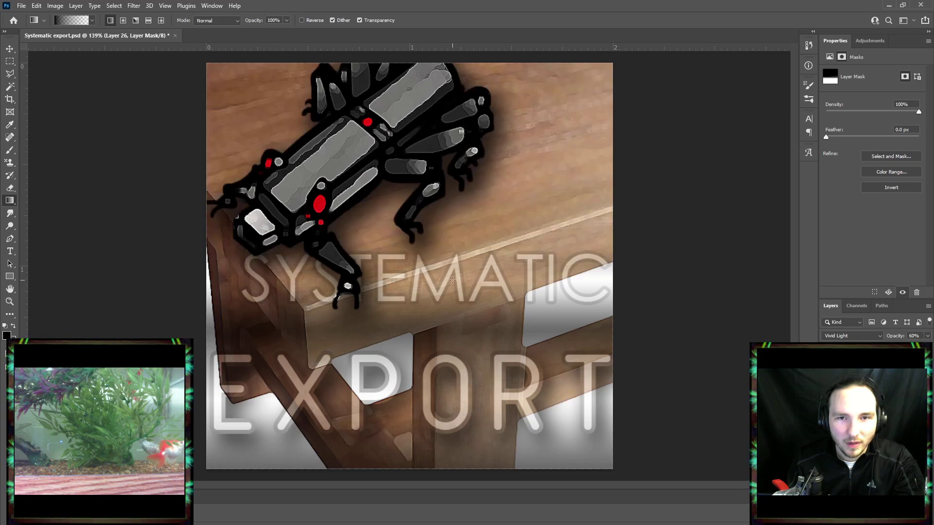
key("ctrl+z")
left_click(314, 20)
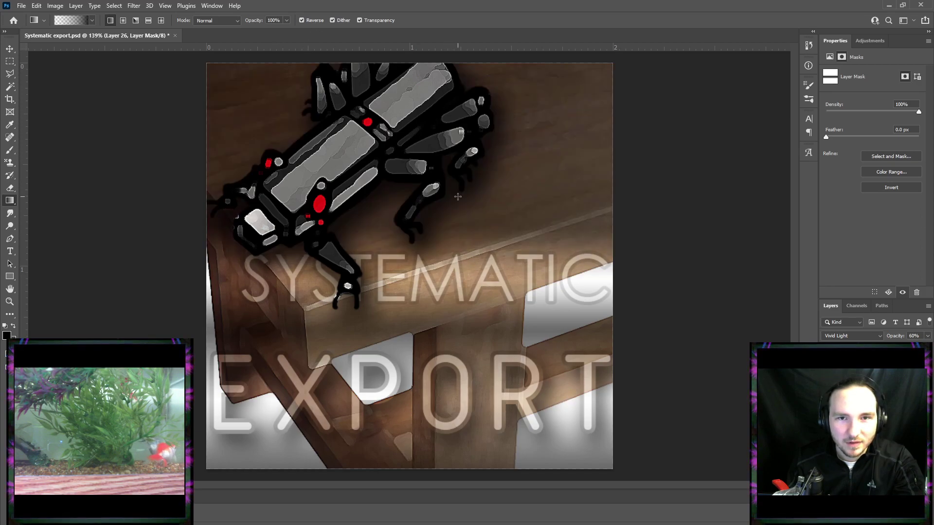
left_click_drag(455, 233, 455, 274)
key("ctrl+z")
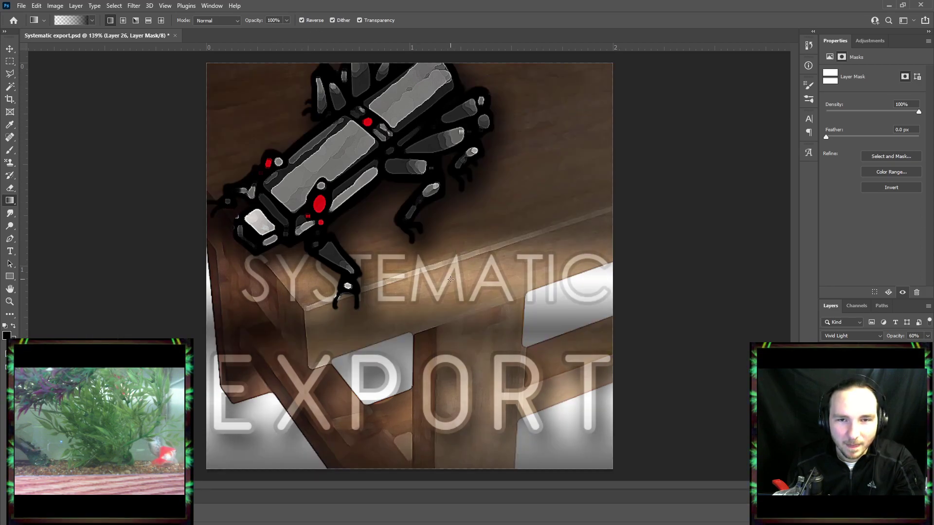
key("ctrl+shift+z")
key("ctrl+z")
key("ctrl+shift+z")
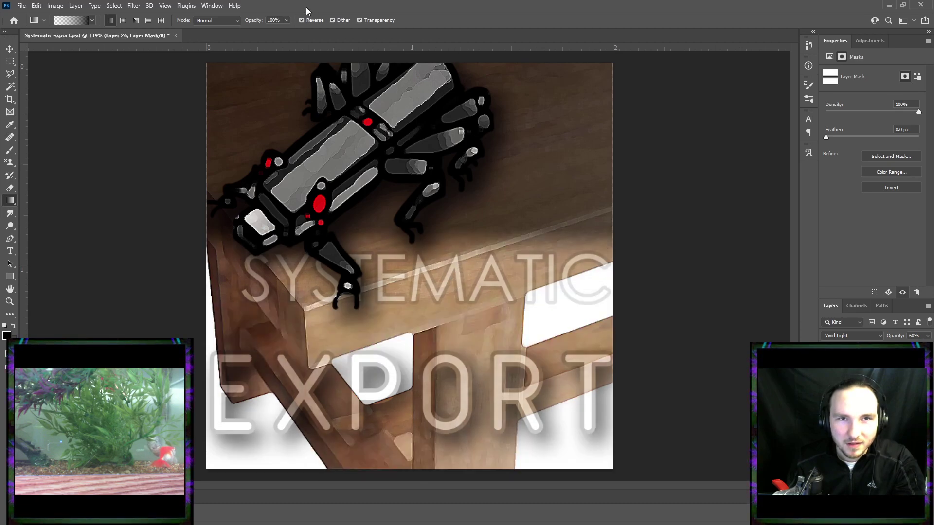
key("ctrl+z")
left_click(302, 20)
left_click_drag(454, 199, 455, 280)
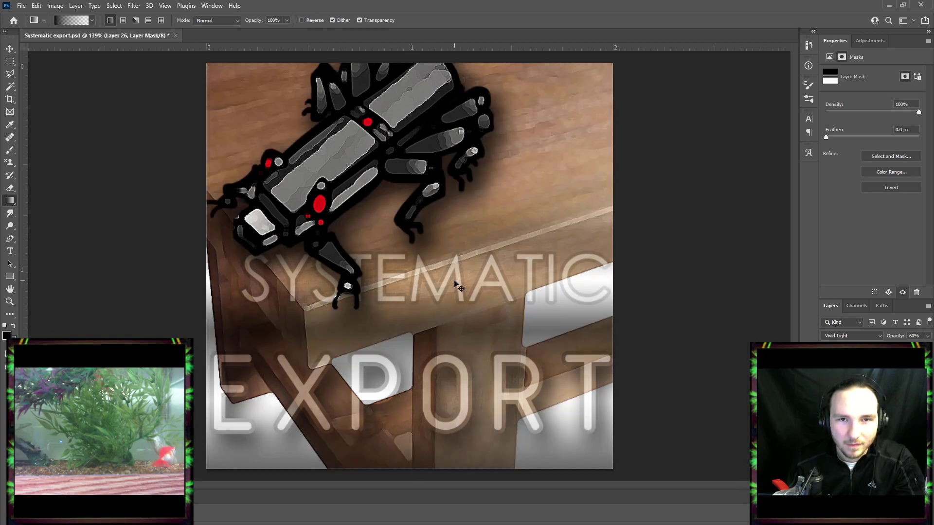
key("ctrl+z")
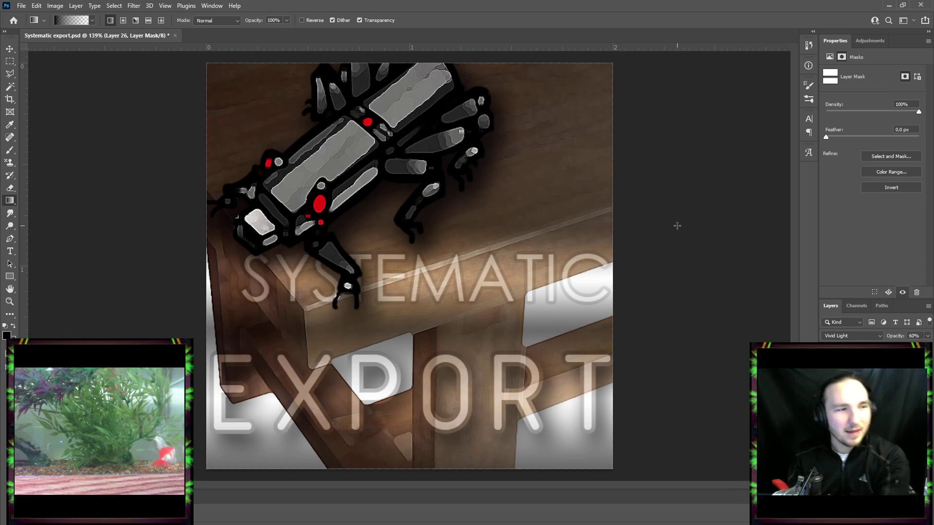
Save the document, and start a new layer with the insect's red sampled as the foreground color.
key("ctrl+s")
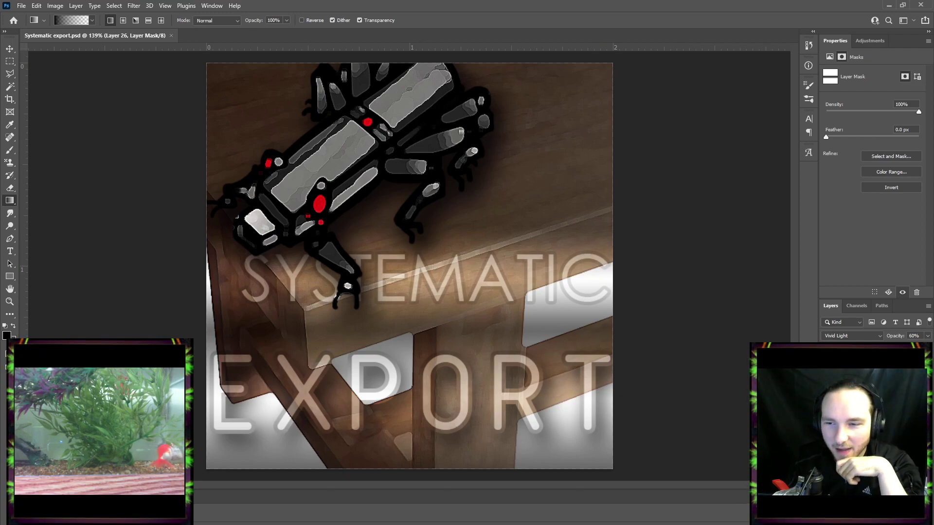
key("ctrl+shift+alt+n")
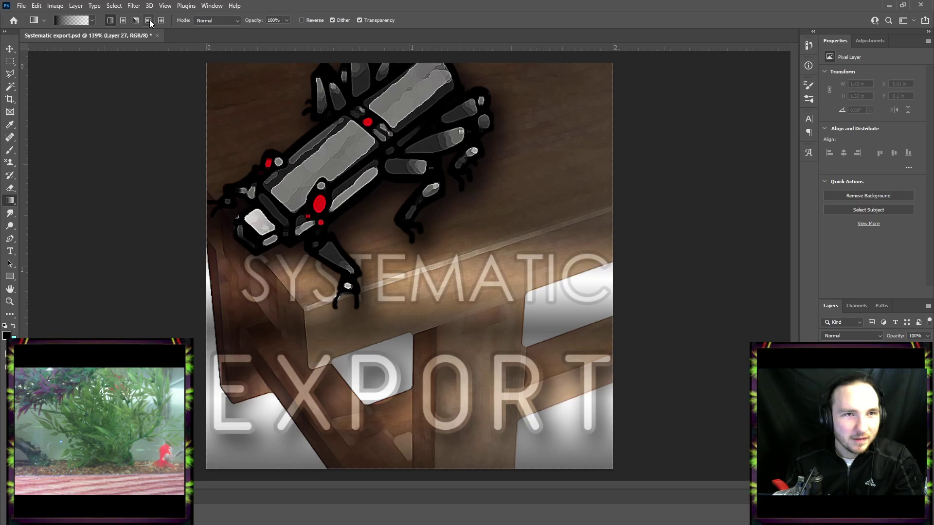
scroll(291, 206, "up", 2)
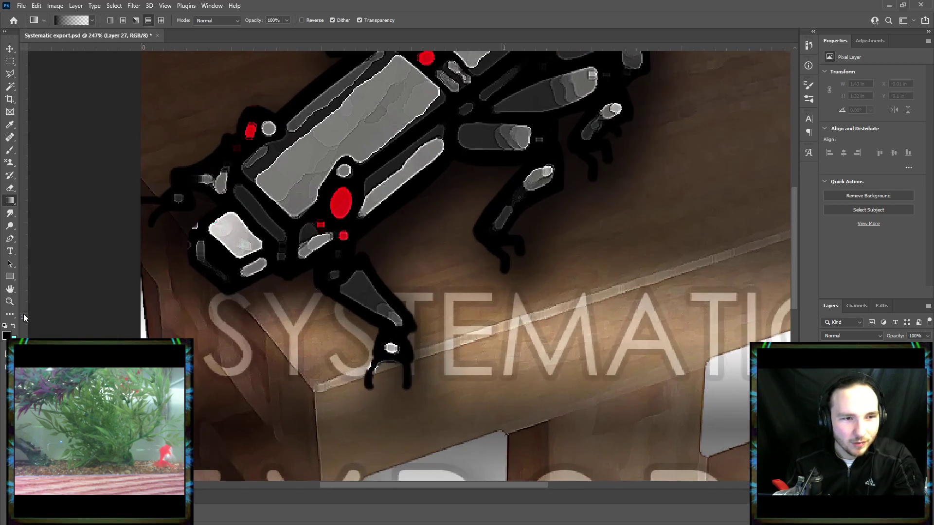
key("i")
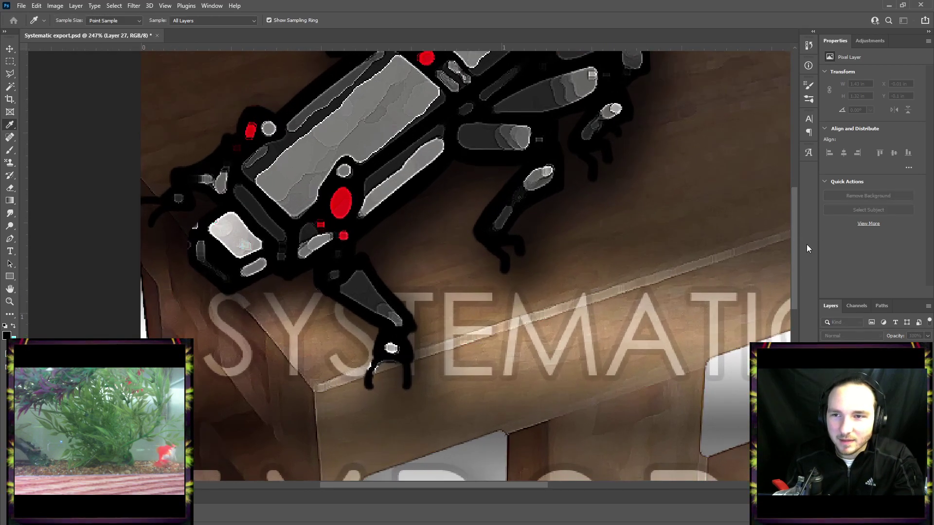
left_click(871, 230)
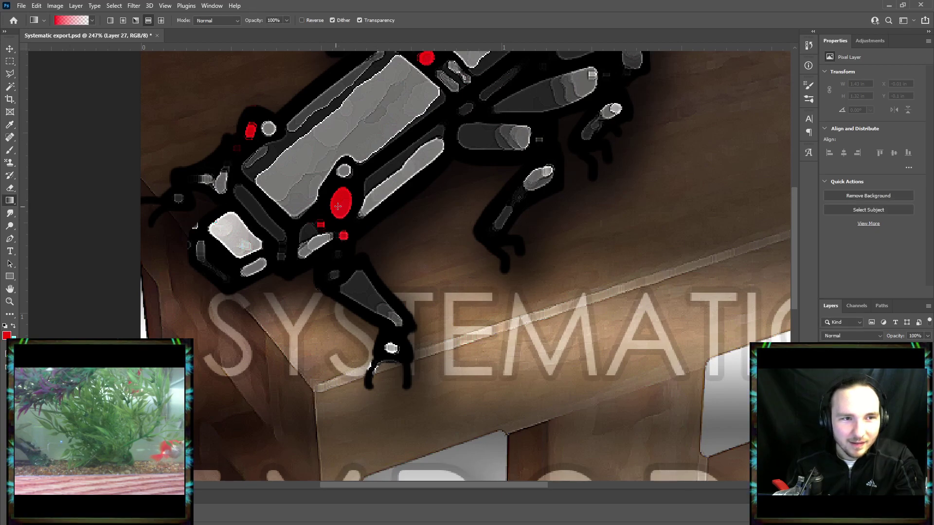
Draw thin red reflected-gradient streaks crossing diagonally at the insect's large red spot and at the small red spot near its head.
left_click_drag(343, 201, 356, 219)
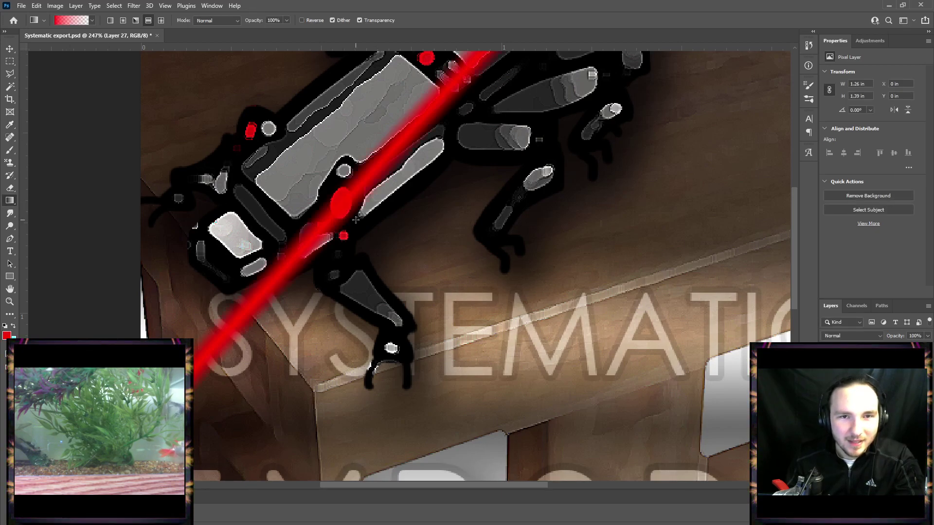
left_click_drag(340, 202, 336, 206)
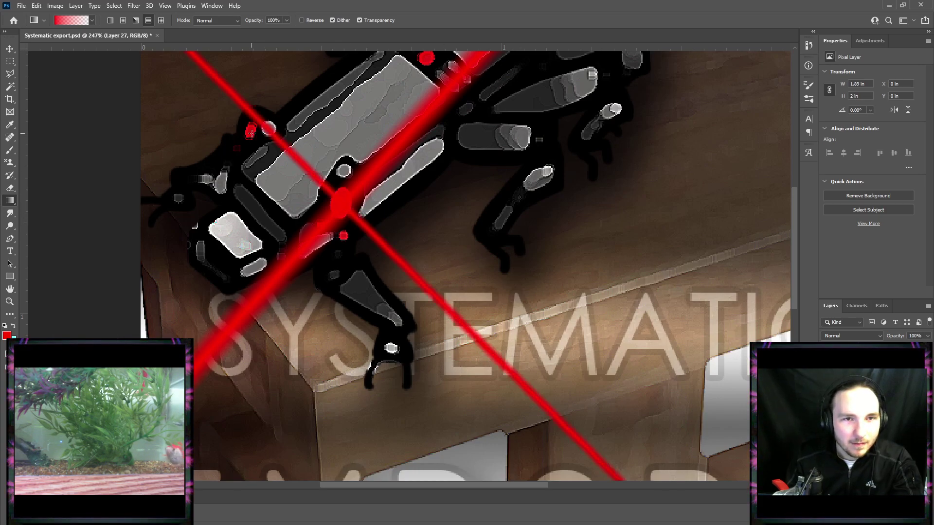
left_click_drag(250, 131, 250, 130)
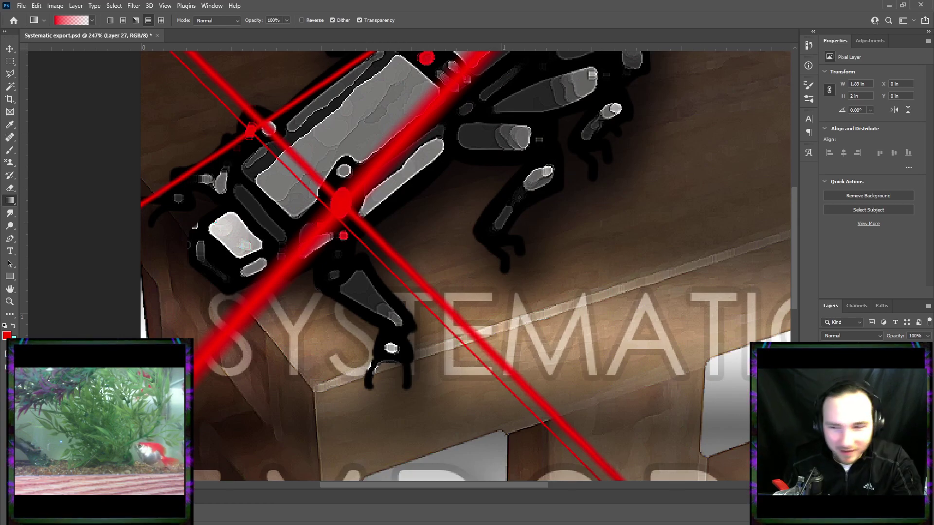
Mask the streak layer with a reversed reflected gradient from the large red spot, fading the streaks that run along the insect's body.
left_click(860, 518)
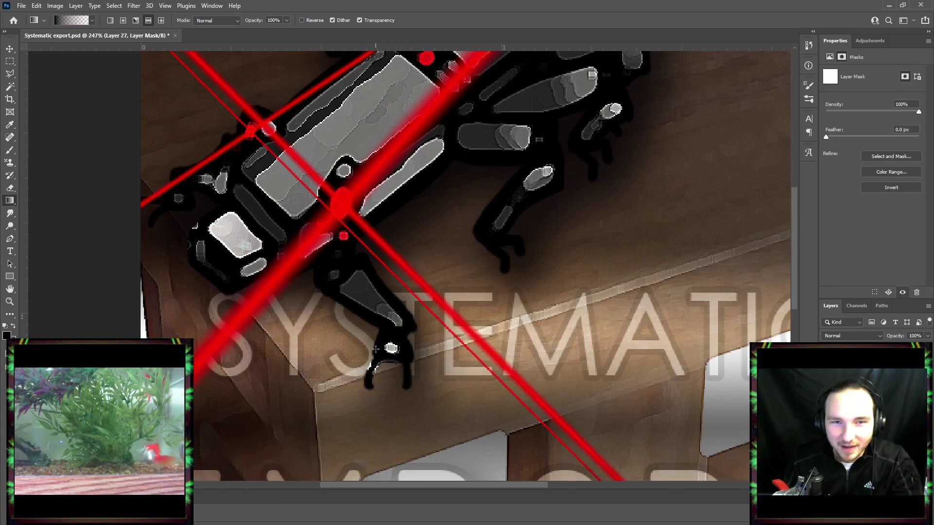
left_click_drag(212, 302, 277, 252)
key("ctrl+z")
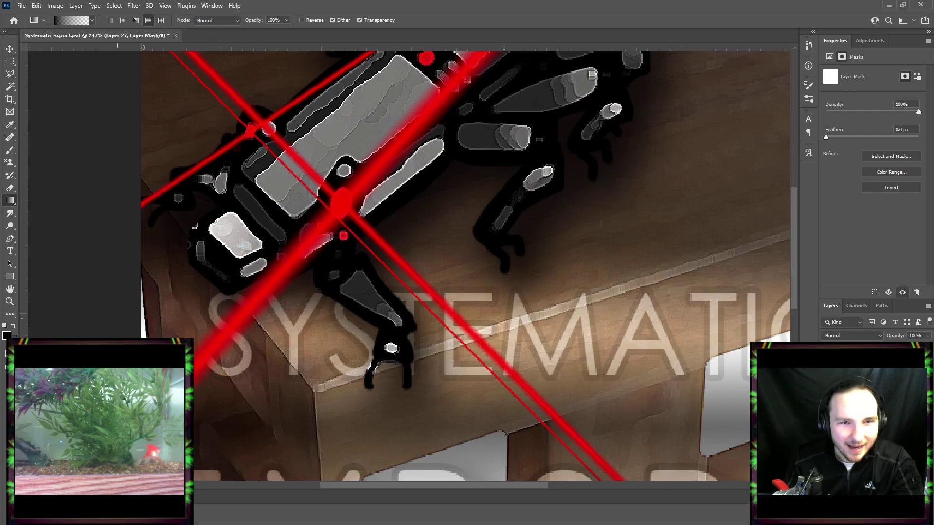
left_click_drag(345, 201, 320, 240)
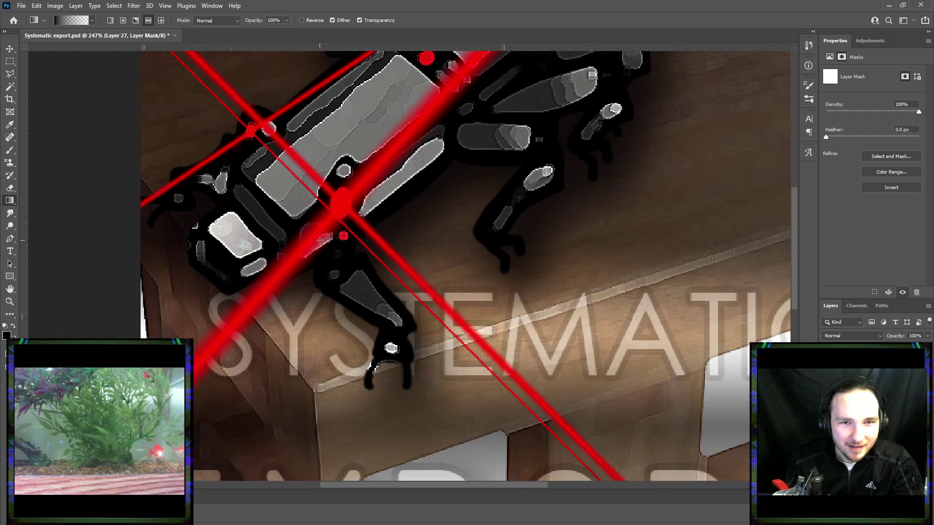
key("ctrl+z")
left_click(301, 20)
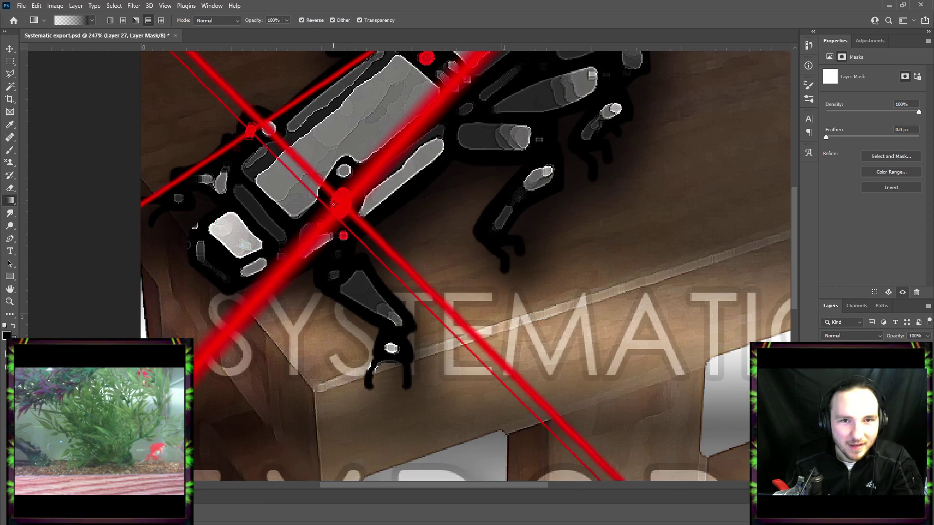
left_click_drag(339, 209, 296, 268)
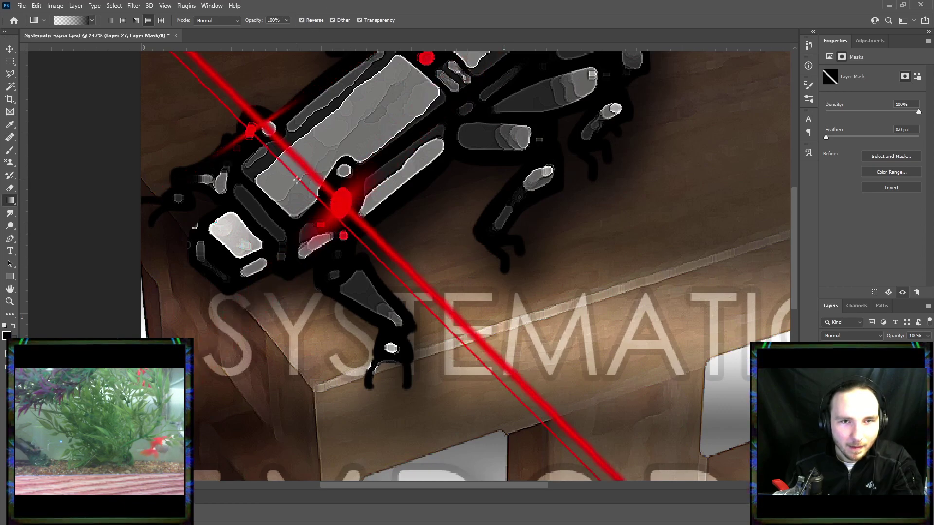
left_click_drag(317, 161, 317, 160)
key("ctrl+z")
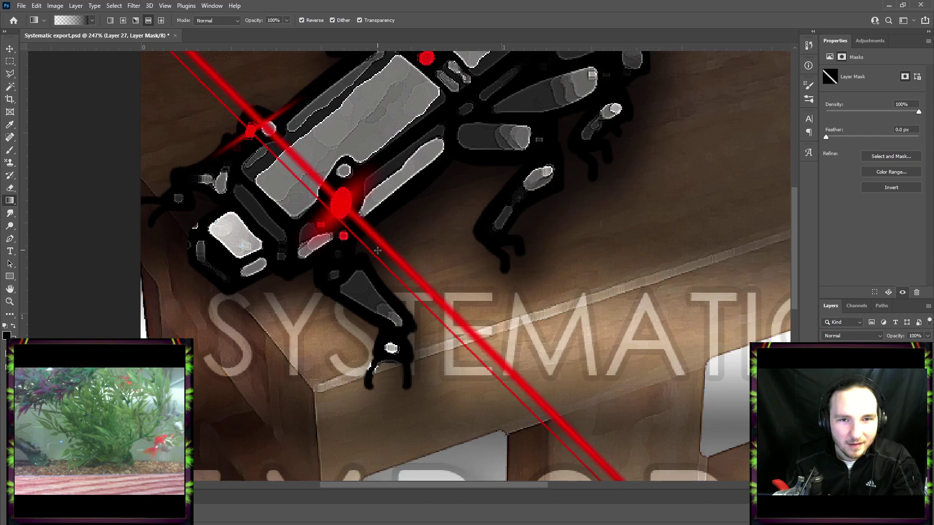
left_click_drag(389, 248, 389, 248)
key("ctrl+z")
left_click_drag(405, 282, 391, 261)
key("ctrl+z")
Try shortening the remaining diagonal streaks with reversed reflected gradients on the mask around the large red spot, and undo them.
left_click_drag(341, 206, 337, 173)
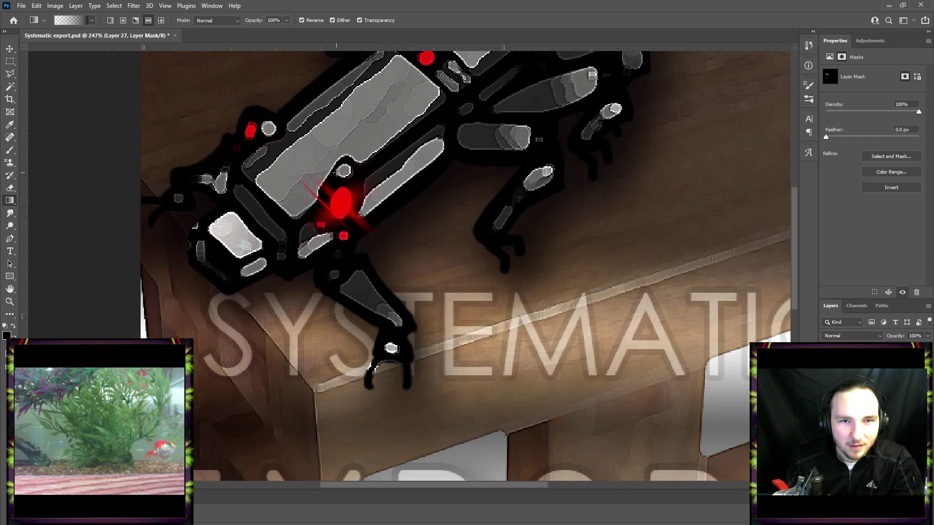
key("ctrl+z")
left_click_drag(341, 209, 340, 118)
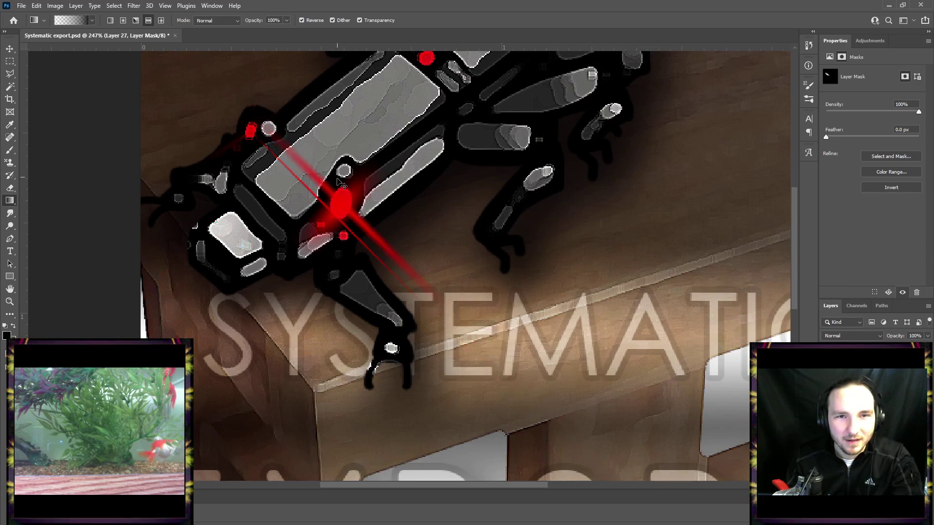
mouse_move(336, 176)
left_mouse_down()
mouse_move(334, 222)
mouse_move(331, 107)
left_mouse_up()
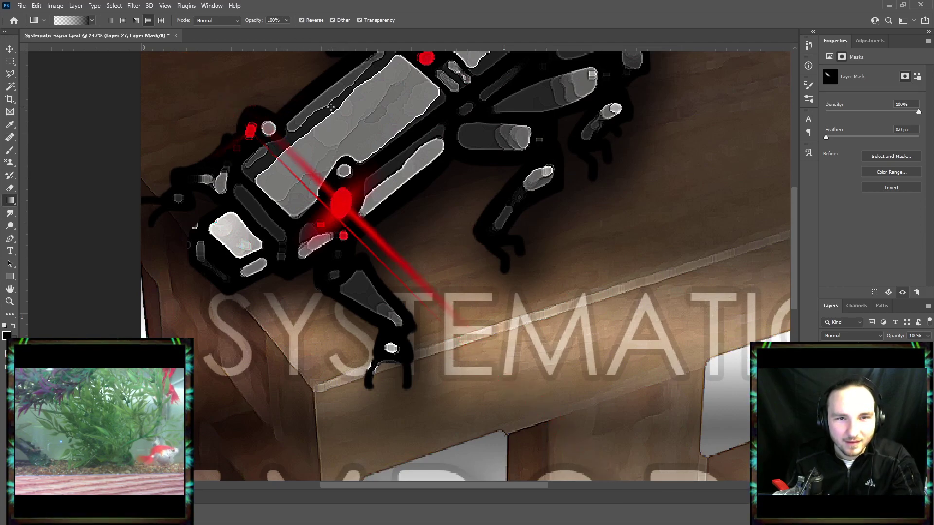
scroll(355, 262, "down", 5)
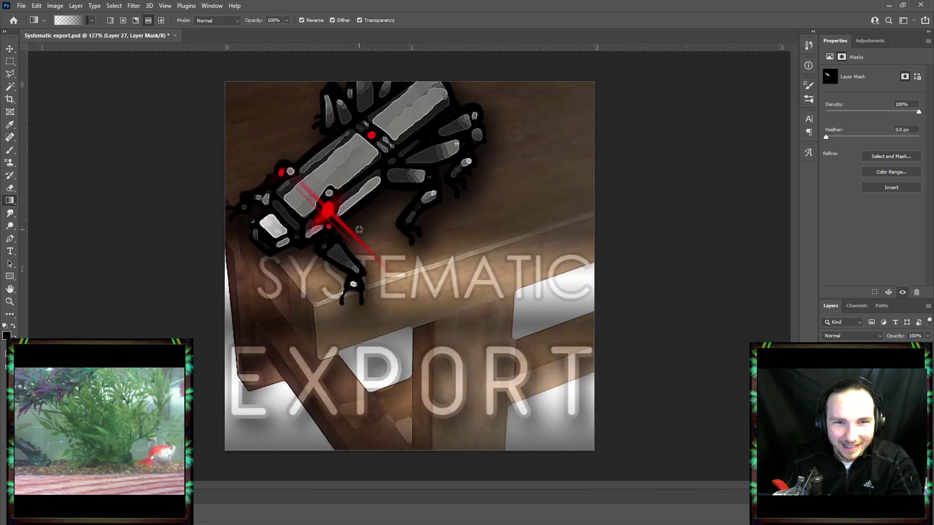
scroll(359, 230, "up", 2)
key("ctrl+z")
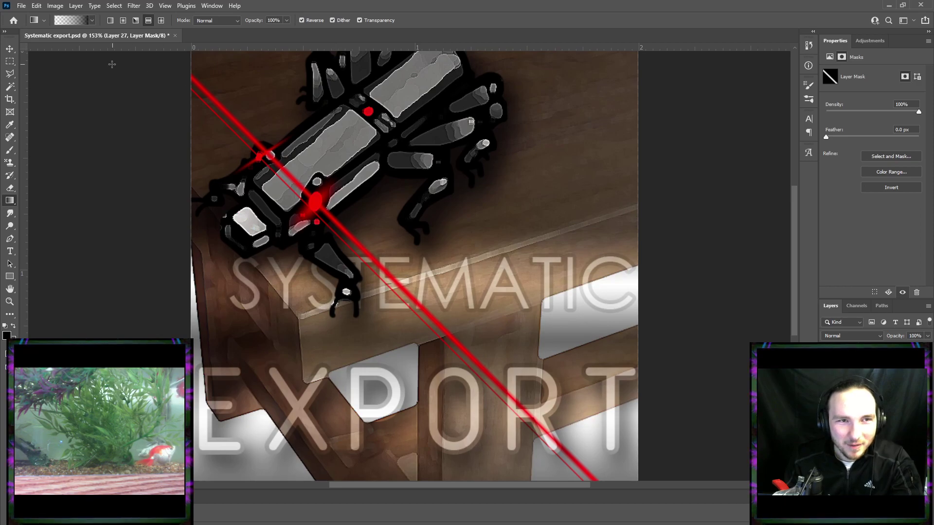
Try reversed linear gradients on the streak layer's mask around the insect's two red spots, and undo them.
left_click_drag(232, 115, 235, 142)
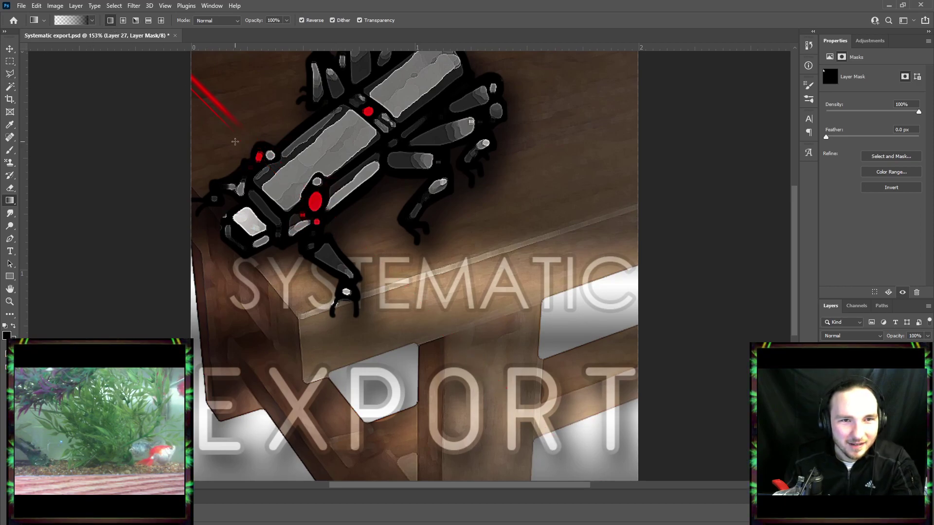
key("ctrl+z")
left_click_drag(285, 176, 316, 210)
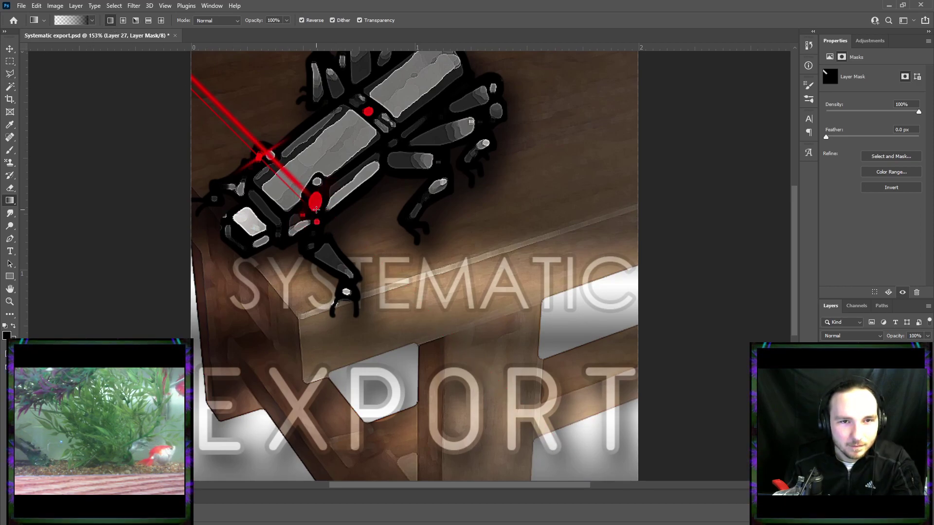
key("ctrl+z")
left_click_drag(264, 155, 250, 139)
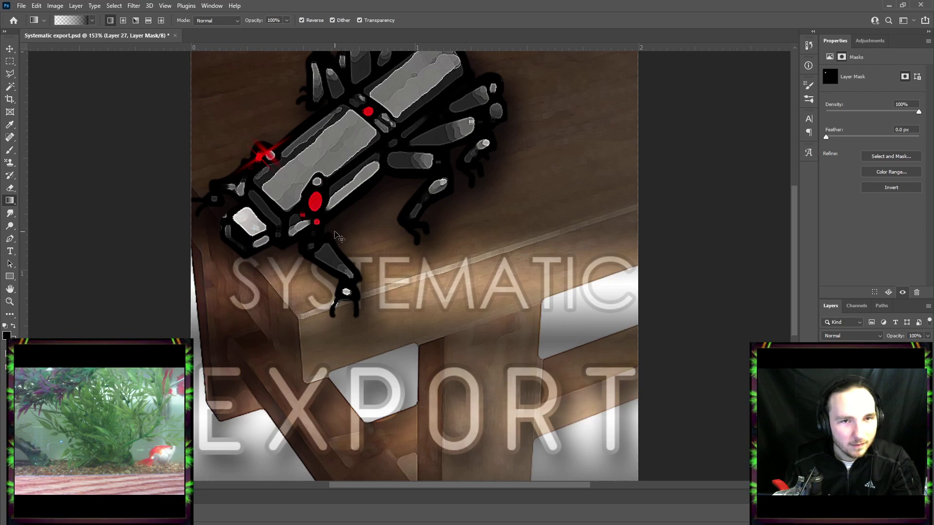
key("ctrl+z")
key("ctrl+z")
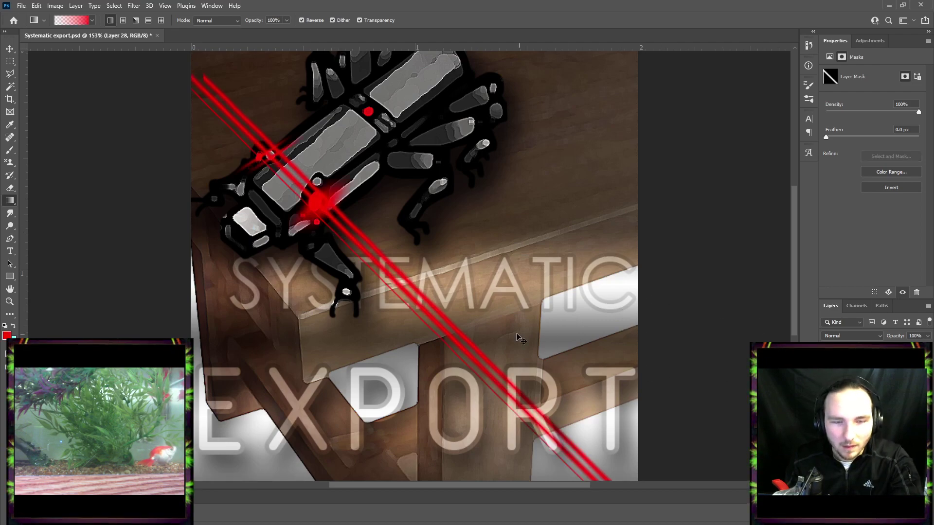
Shift the copied streak layer horizontally so its diagonal streaks overlap the original ones through the insect's large red spot.
key("ctrl+t")
left_click_drag(336, 208, 321, 207)
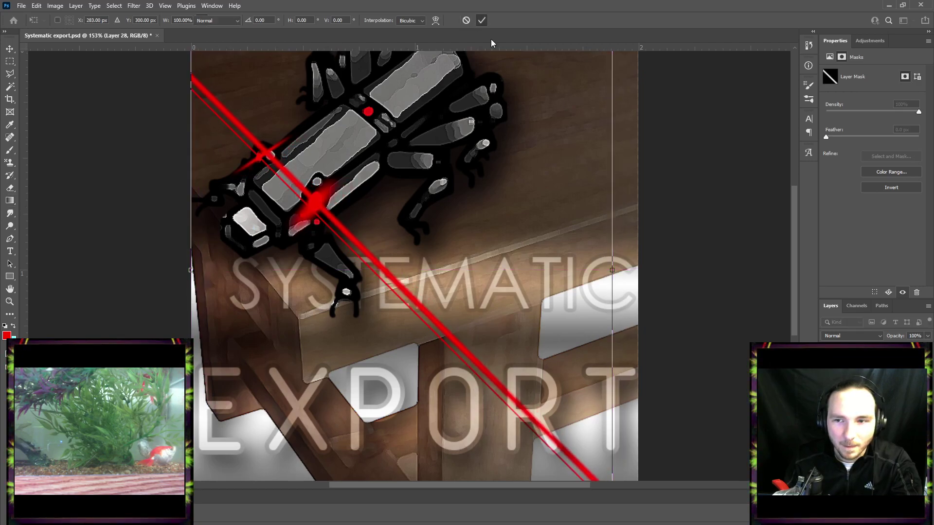
left_click(481, 20)
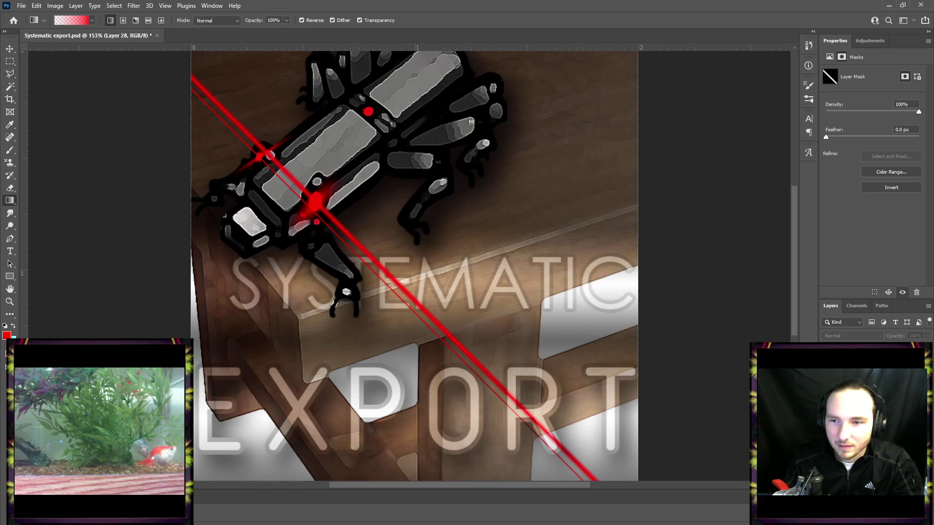
Try linear gradients on the original streak layer and its mask around the two red spots, and undo them.
left_click(869, 393)
left_click_drag(356, 253, 336, 235)
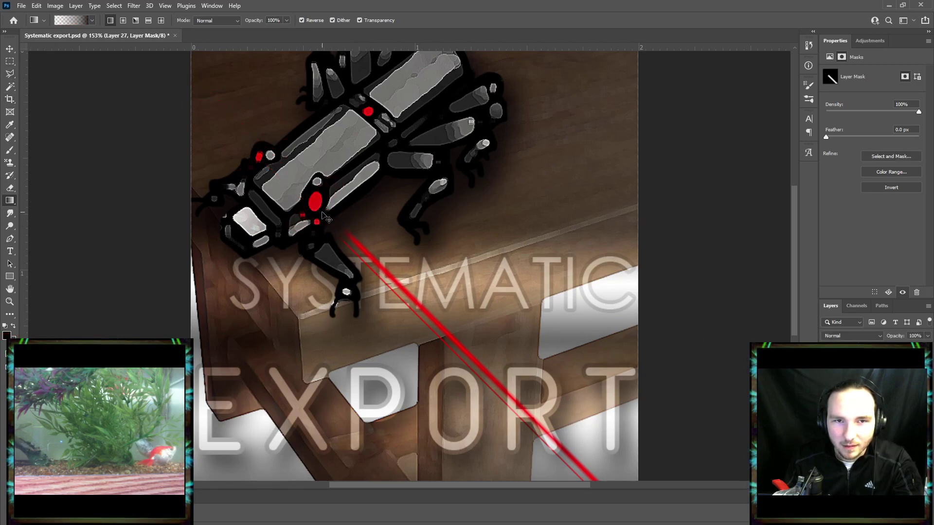
key("ctrl+z")
key("ctrl+shift+z")
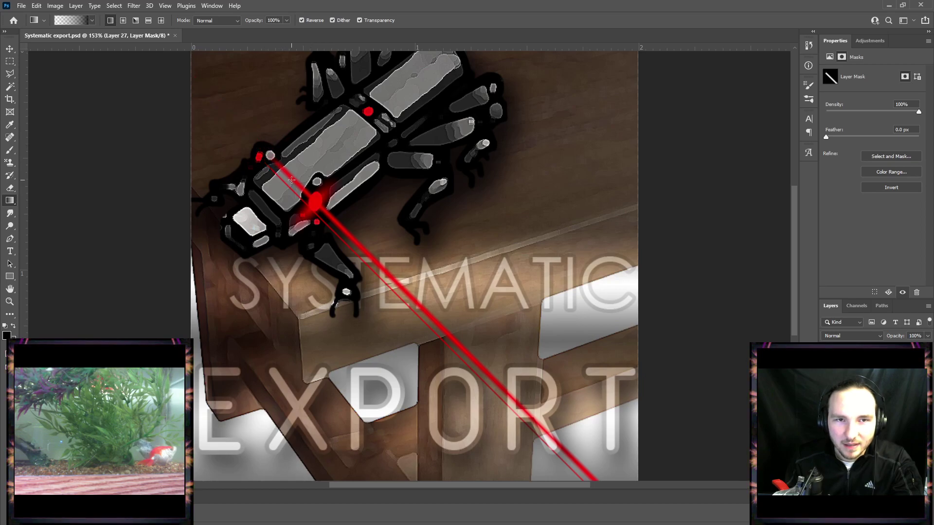
key("ctrl+z")
key("ctrl+shift+z")
left_click_drag(269, 159, 285, 180)
key("ctrl+z")
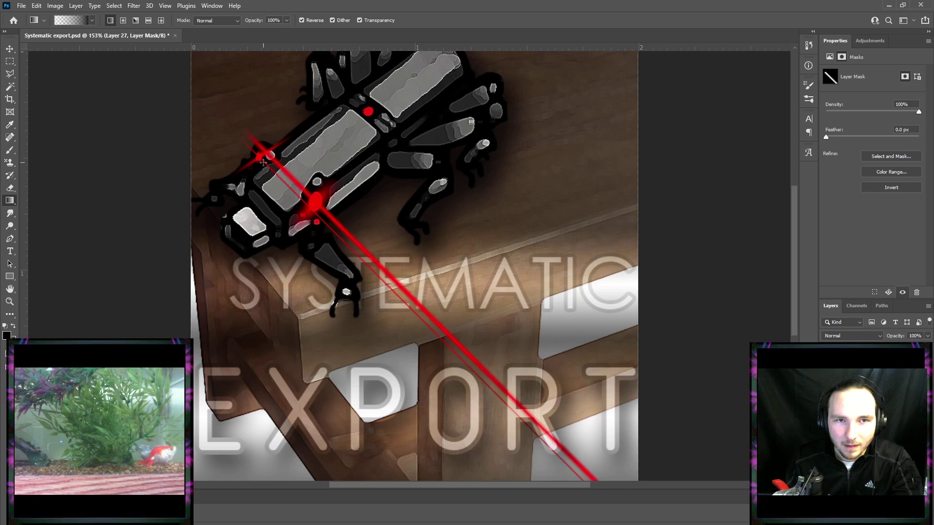
key("ctrl+z")
left_click_drag(261, 153, 258, 151)
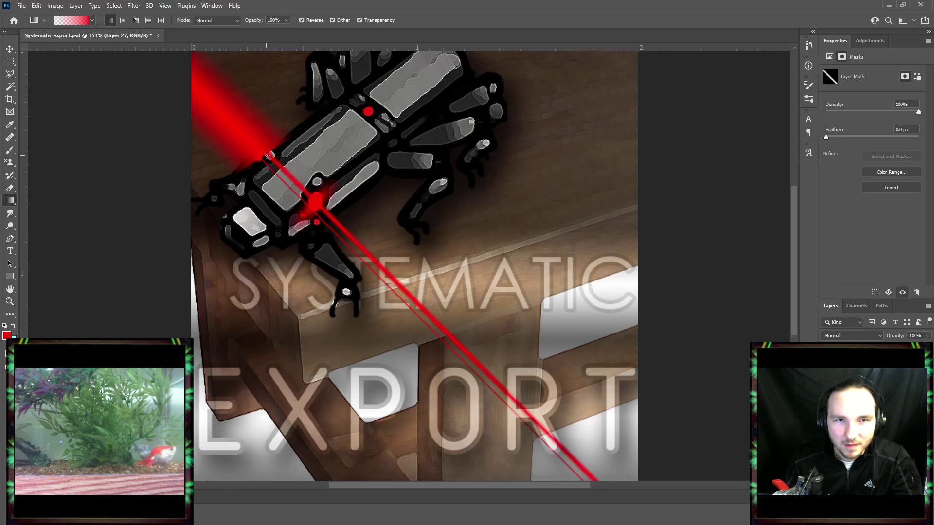
key("ctrl+z")
Mask the original streak layer down to the small red spot near the head, and shift its streaks slightly down and left.
key("ctrl+backslash")
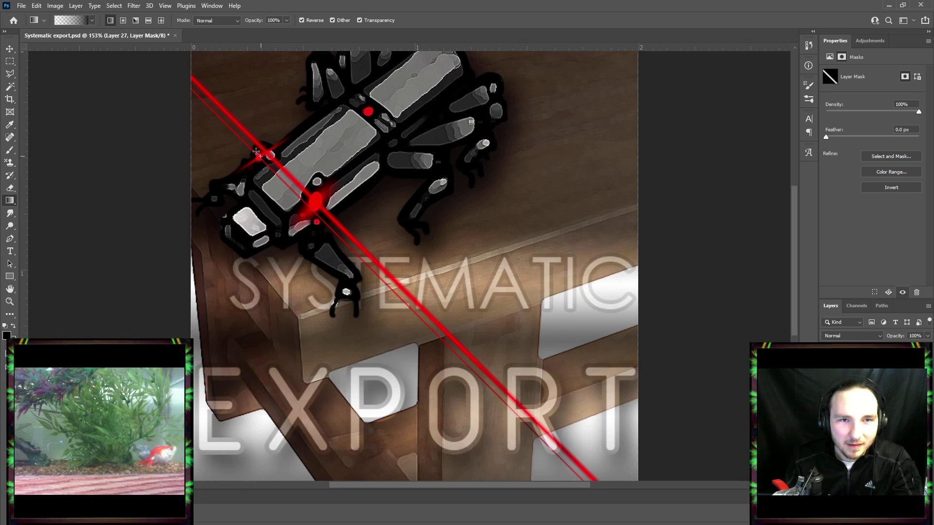
left_click_drag(257, 152, 267, 166)
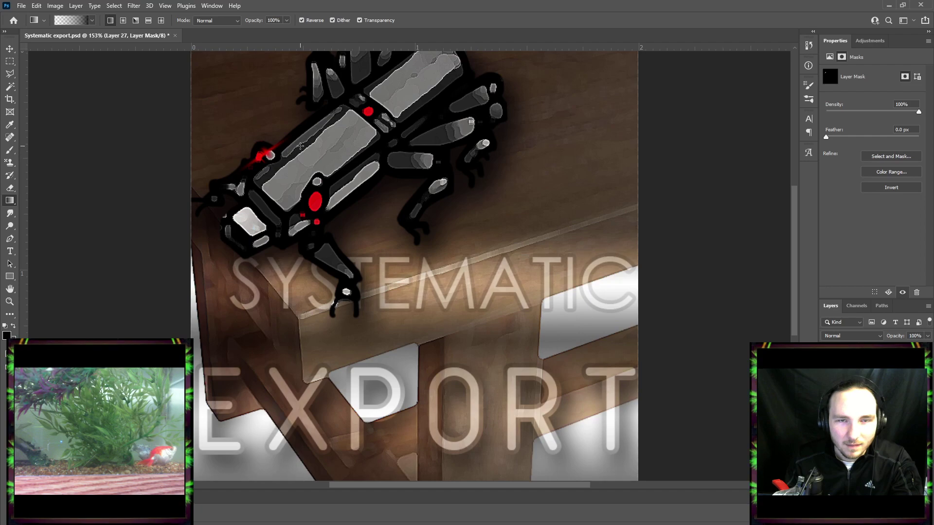
left_click(844, 389)
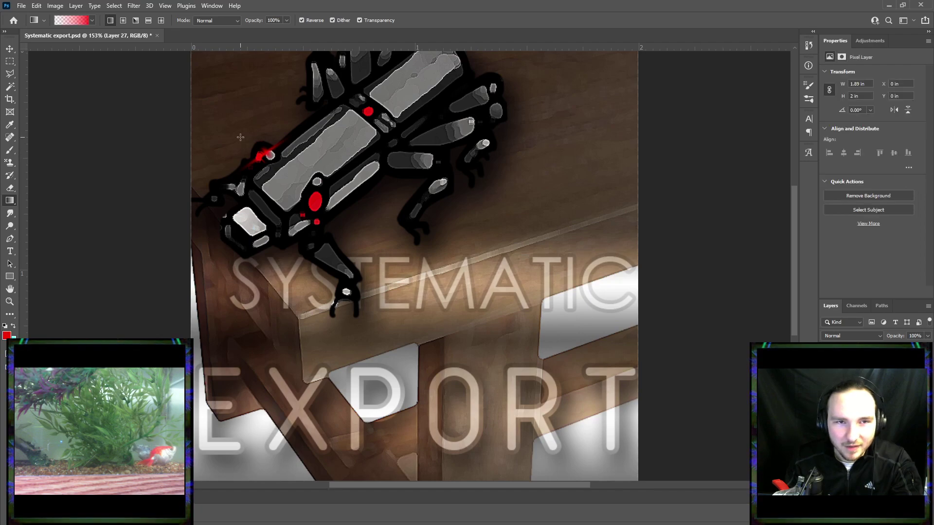
key("ctrl+t")
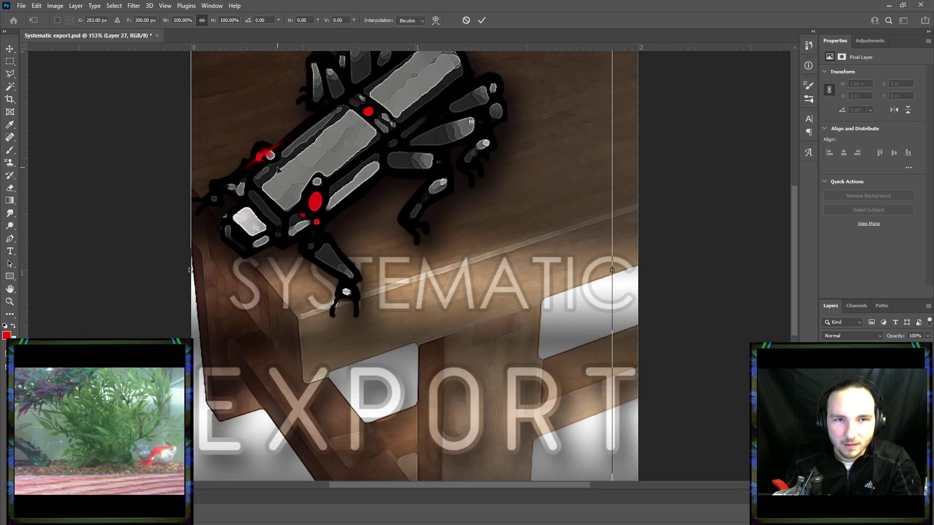
key("Left")
key("Left")
key("Left")
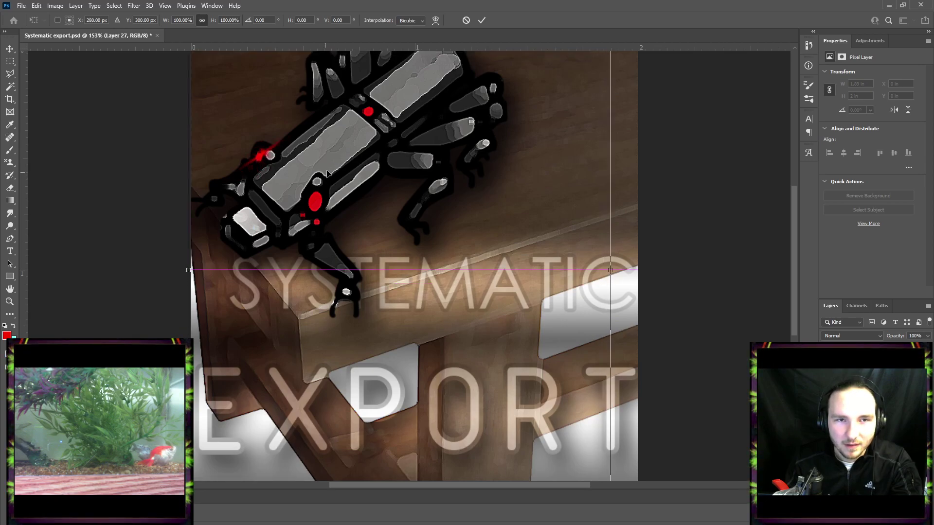
left_click_drag(327, 174, 322, 178)
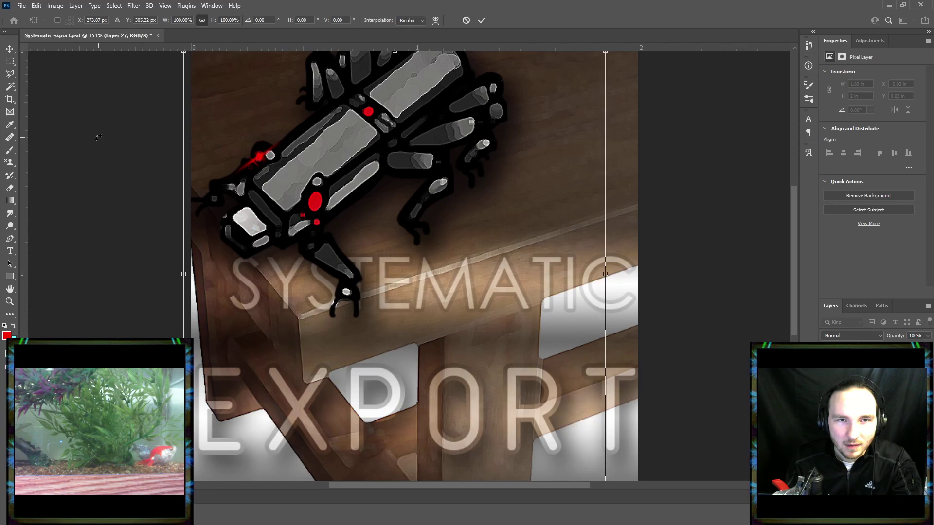
left_click(480, 21)
key("g")
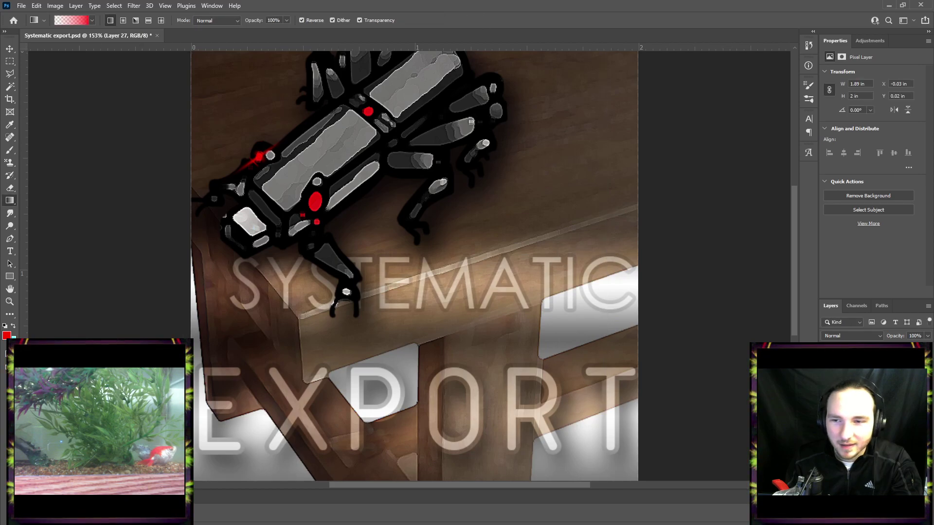
Show the copied streak layer, mask it with linear gradients down to short streaks at the large red spot, and save the document.
left_click(825, 377)
left_click(865, 377)
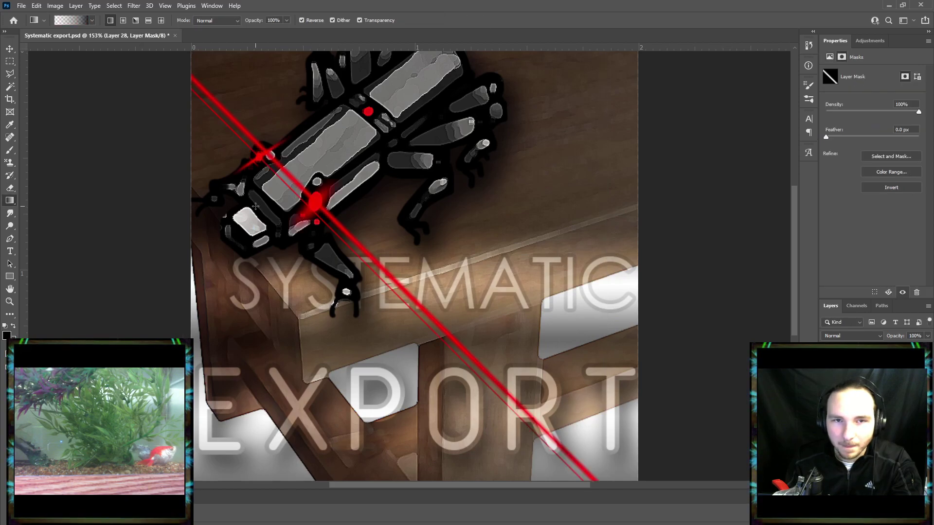
left_click_drag(327, 217, 337, 230)
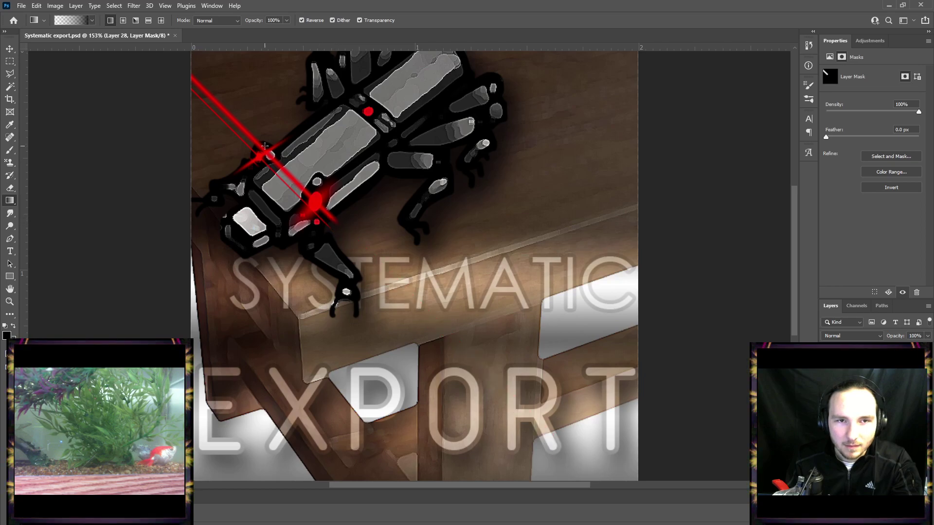
left_click_drag(238, 117, 244, 123)
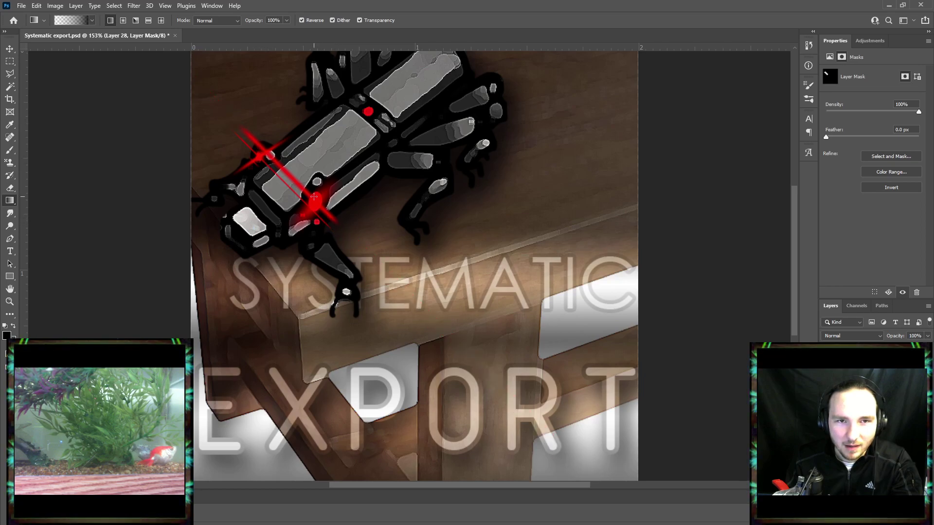
left_click_drag(306, 193, 318, 210)
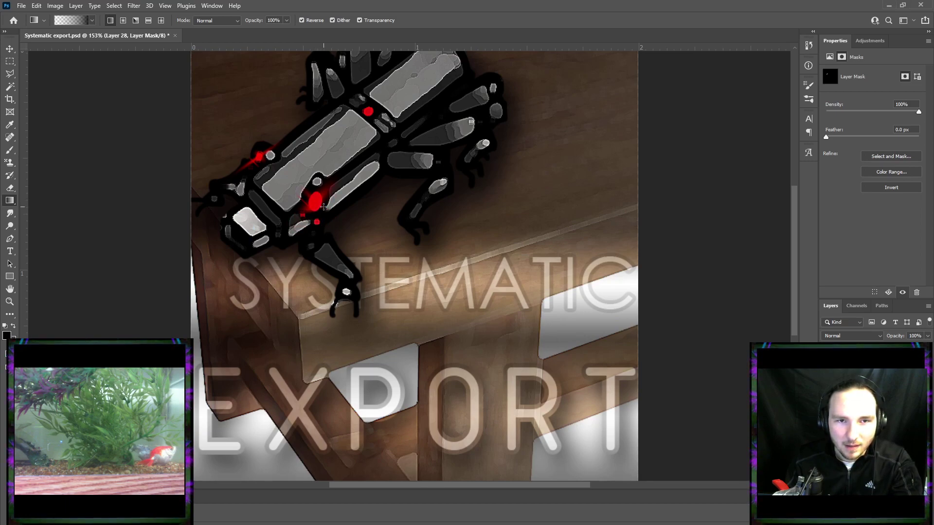
key("ctrl+z")
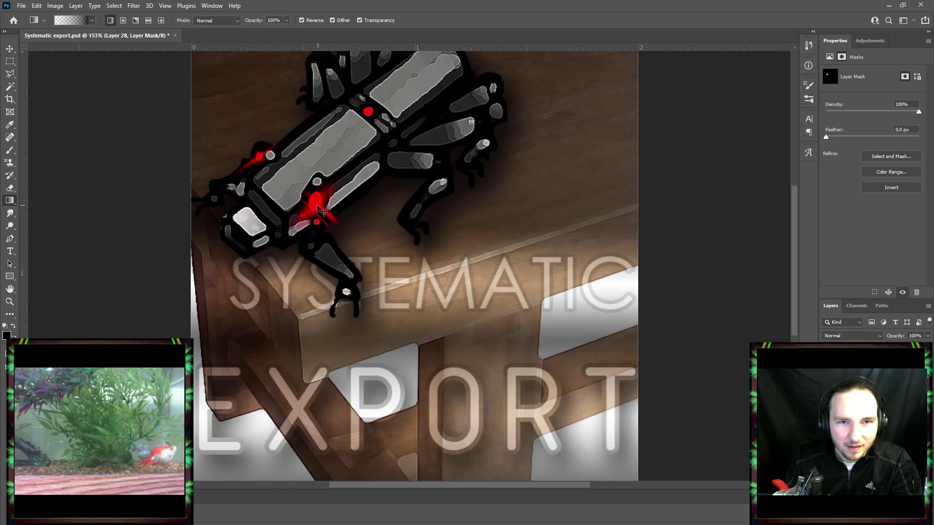
mouse_move(318, 206)
left_mouse_down()
mouse_move(332, 208)
mouse_move(329, 218)
left_mouse_up()
key("ctrl+z")
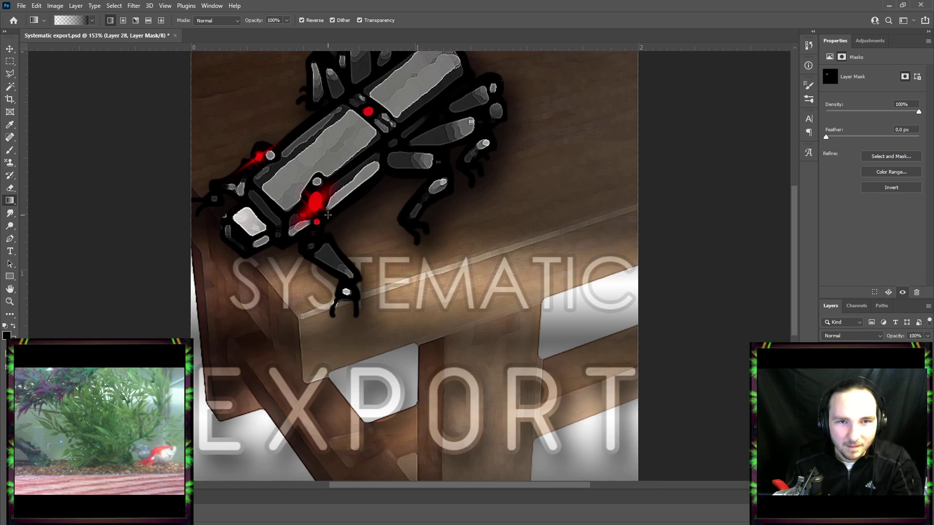
key("ctrl+z")
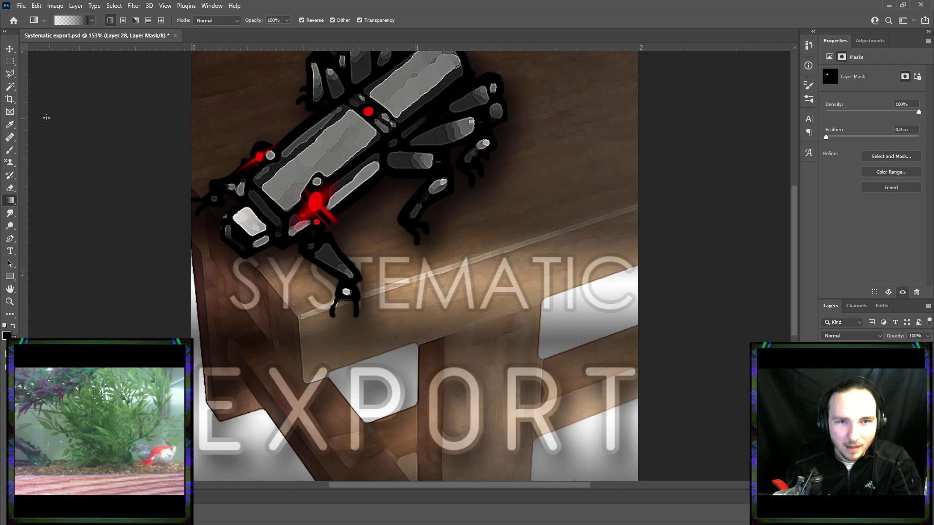
left_click(10, 61)
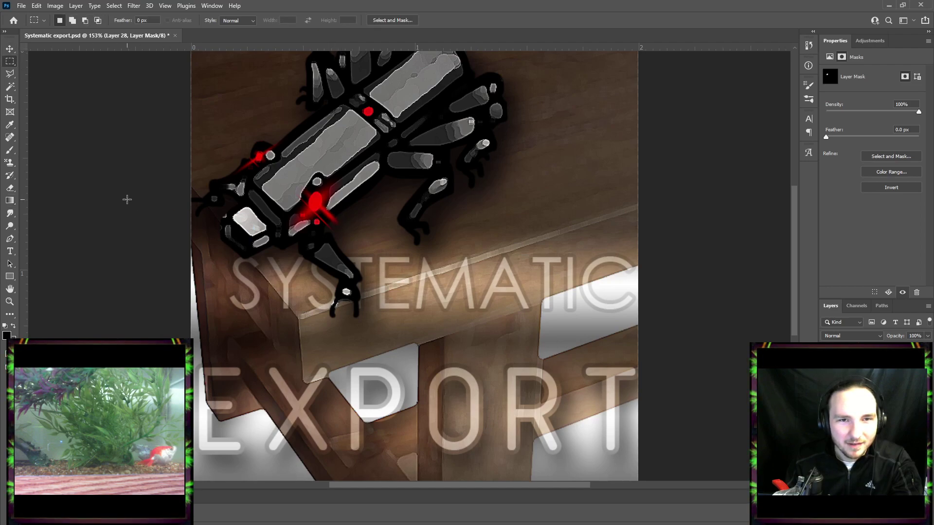
key("ctrl+s")
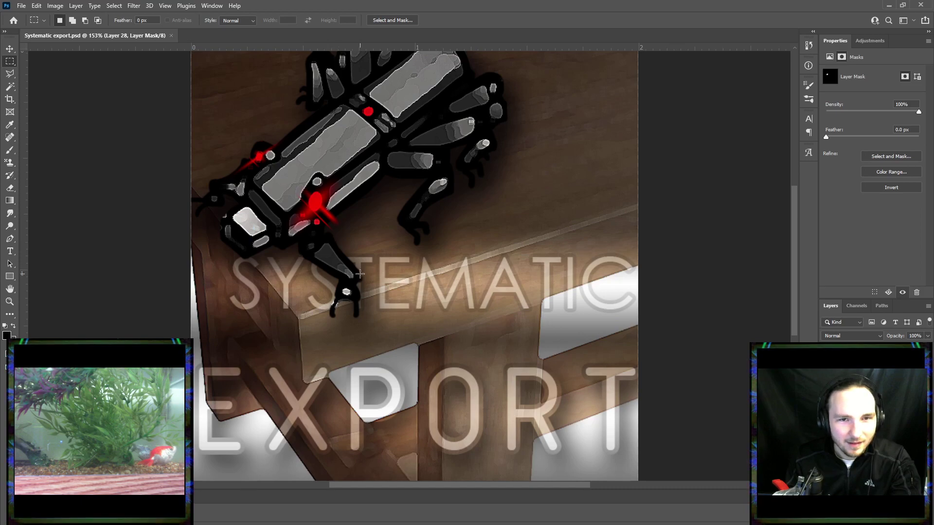
Try drawing red linear gradients on the copied streak layer from the tiny red spot below the large one, and undo them.
left_click(843, 380)
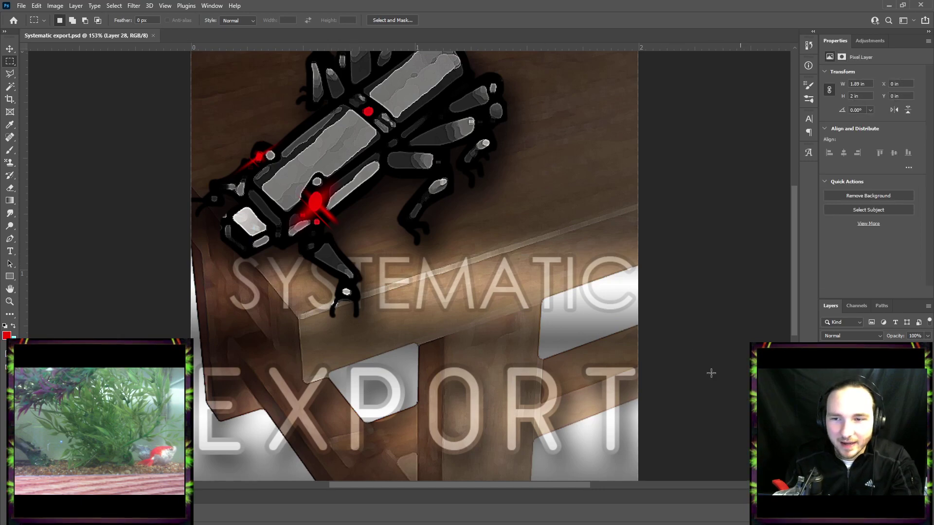
left_click(9, 201)
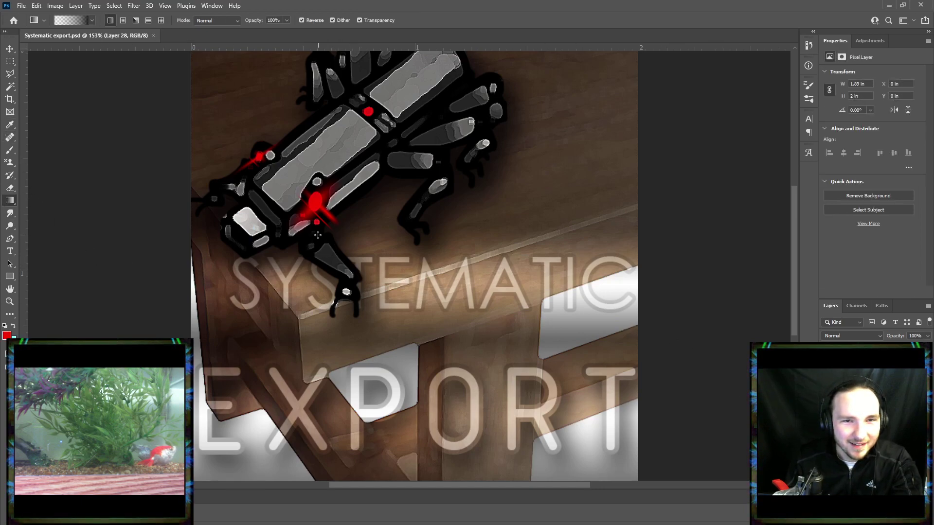
left_click_drag(317, 223, 334, 205)
key("ctrl+z")
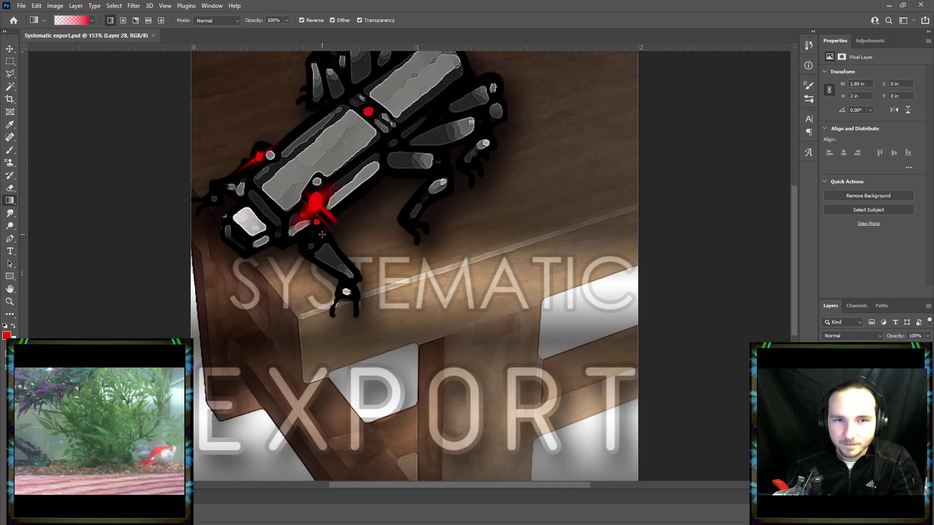
mouse_move(313, 226)
left_mouse_down()
mouse_move(289, 231)
mouse_move(314, 225)
left_mouse_up()
key("ctrl+z")
key("ctrl+z")
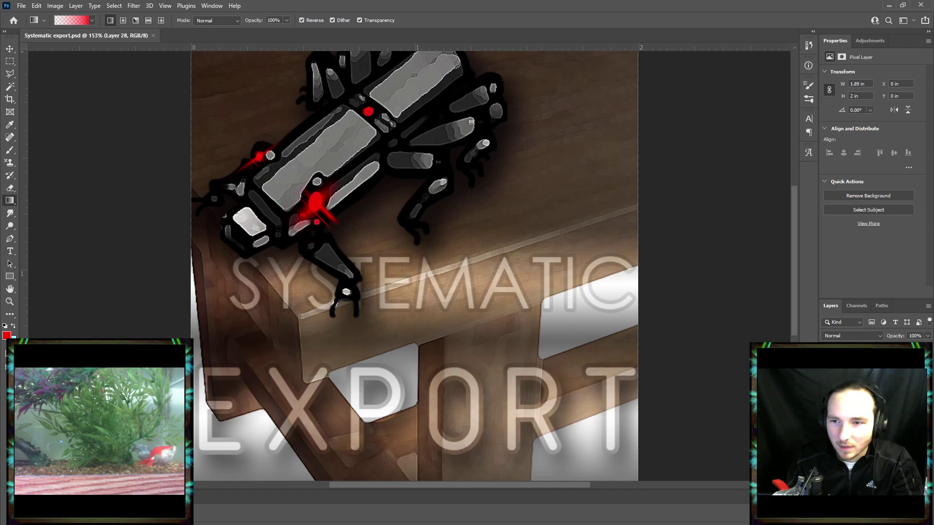
Add a new layer and try reversed linear and reflected red gradients at the tiny red spot, undoing them.
key("ctrl+shift+alt+n")
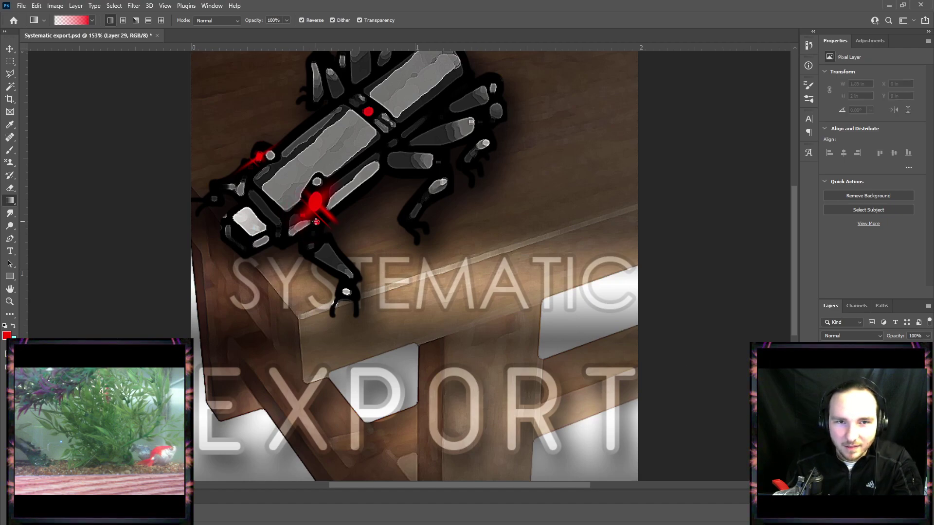
left_click_drag(317, 220, 310, 228)
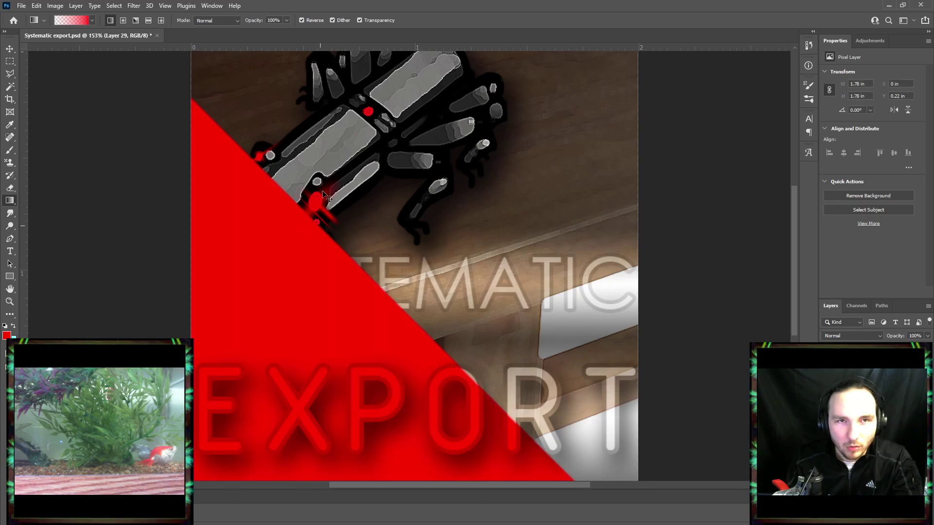
key("ctrl+z")
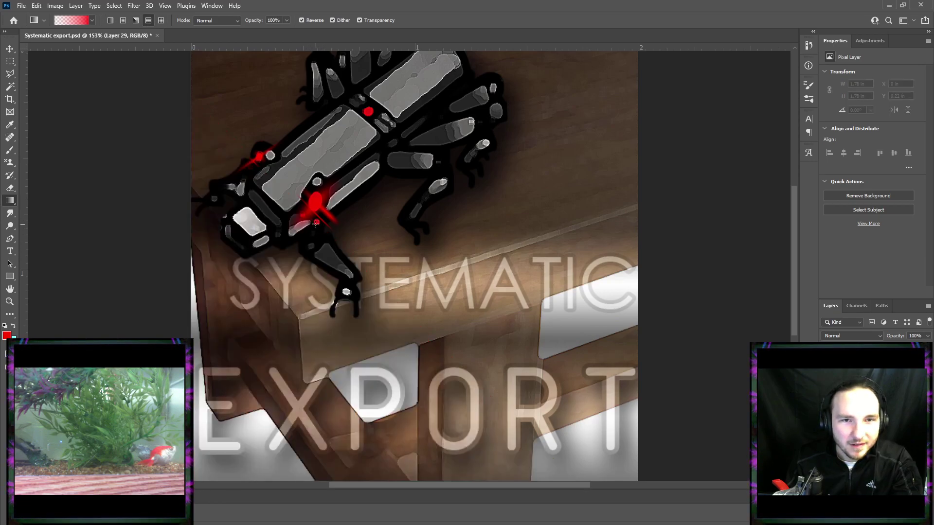
left_click_drag(316, 222, 314, 227)
key("ctrl+z")
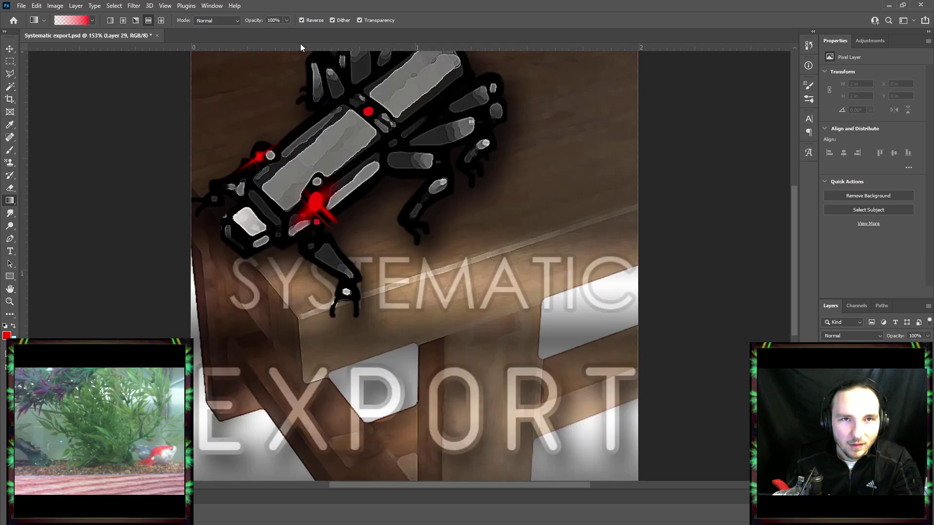
With gradient reversal off, draw thin red reflected-gradient streaks on the new layer near the tiny spot, one steep diagonal and one horizontal.
left_click(310, 20)
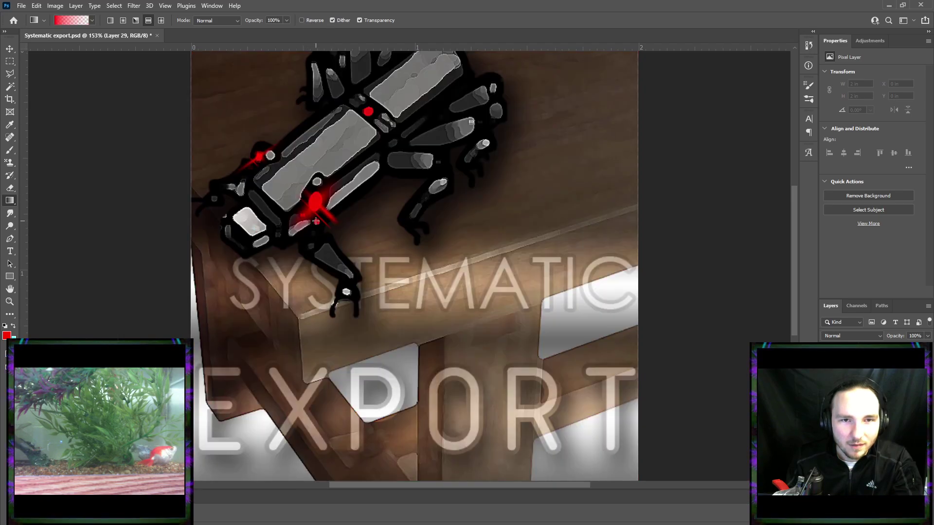
left_click_drag(316, 221, 315, 223)
key("ctrl+z")
scroll(328, 232, "left", 1)
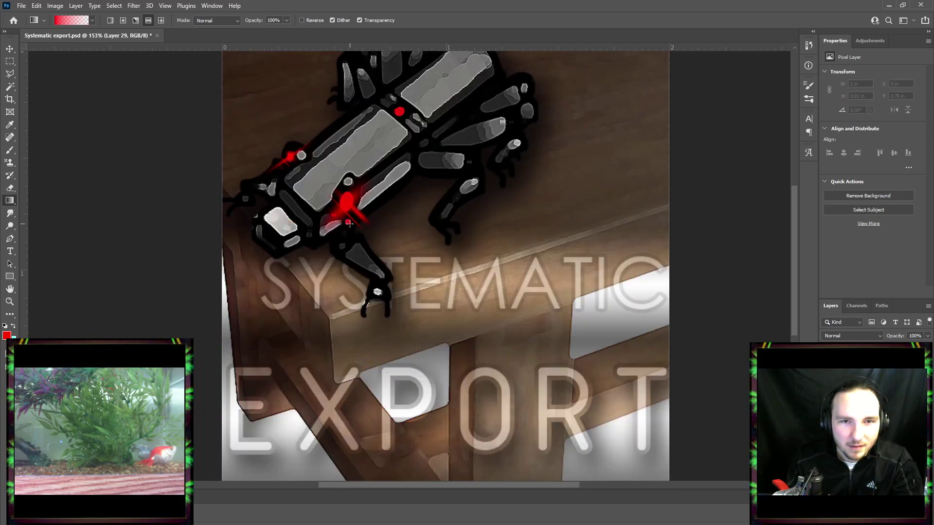
left_click_drag(349, 223, 346, 221)
key("ctrl+z")
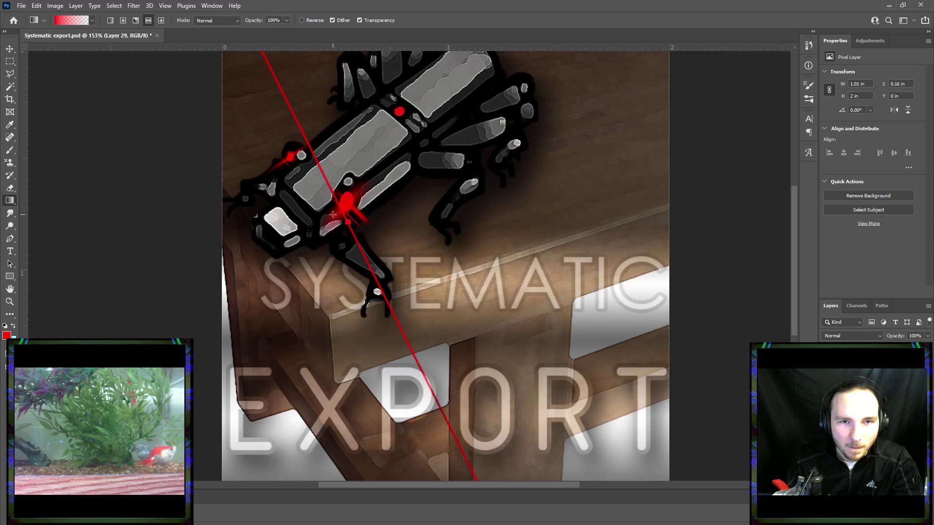
left_click_drag(335, 215, 335, 226)
key("ctrl+z")
key("ctrl+z")
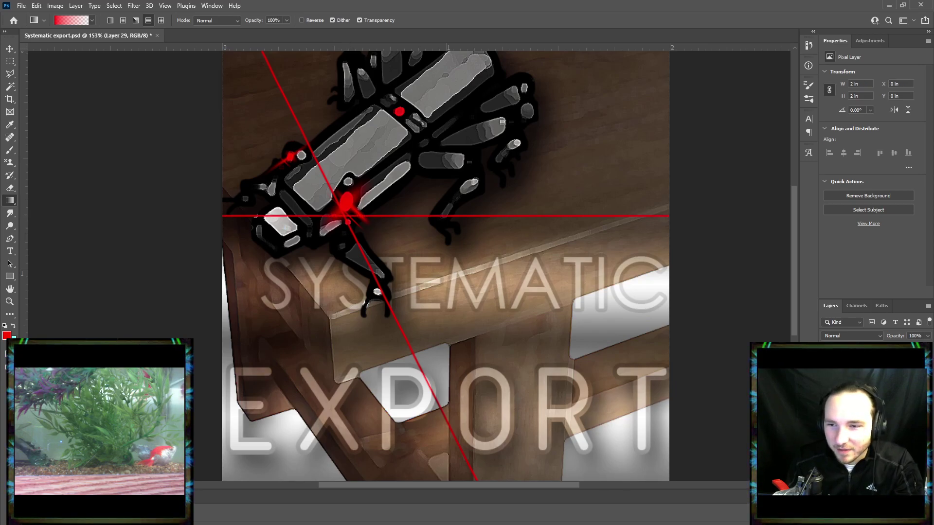
Mask the thin streak layer with a reversed black radial gradient outward from the red spots, fading the streak ends, and save the document.
left_click(861, 518)
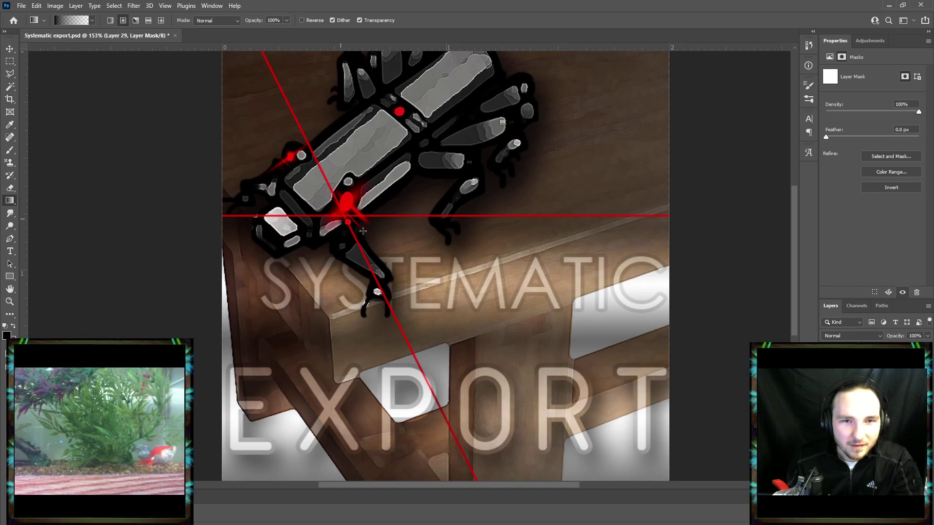
left_click(302, 20)
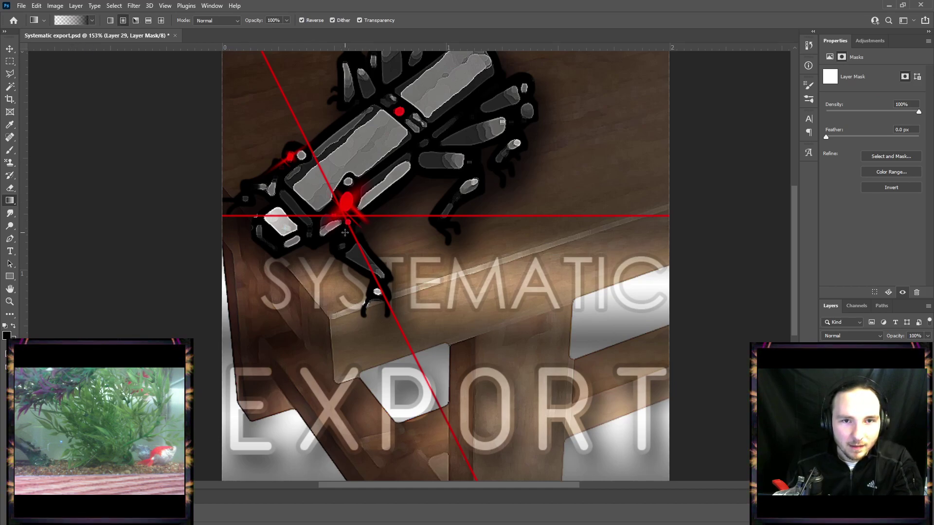
left_click_drag(344, 216, 486, 336)
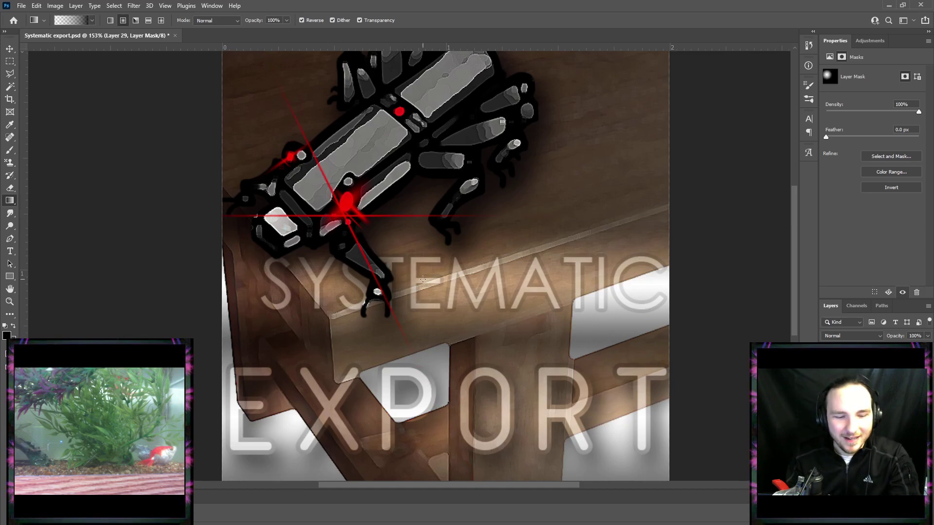
scroll(439, 296, "down", 2)
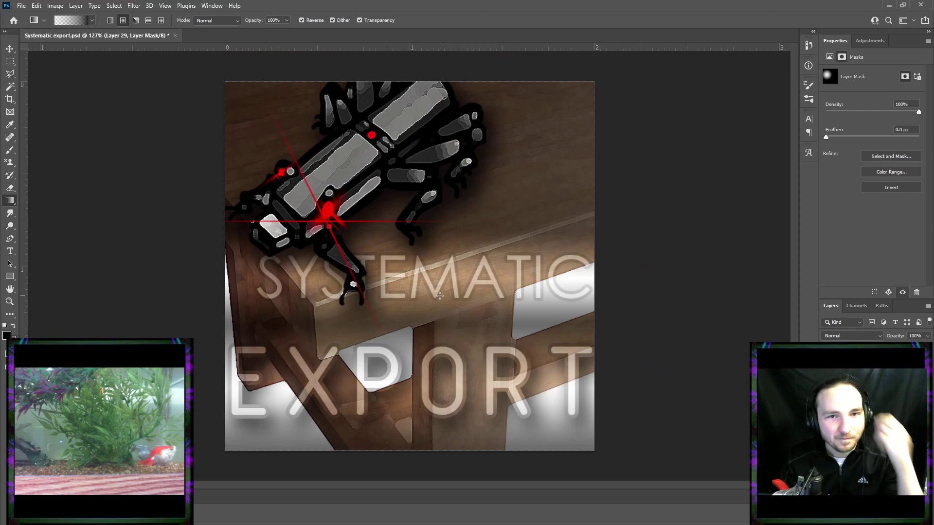
key("ctrl+s")
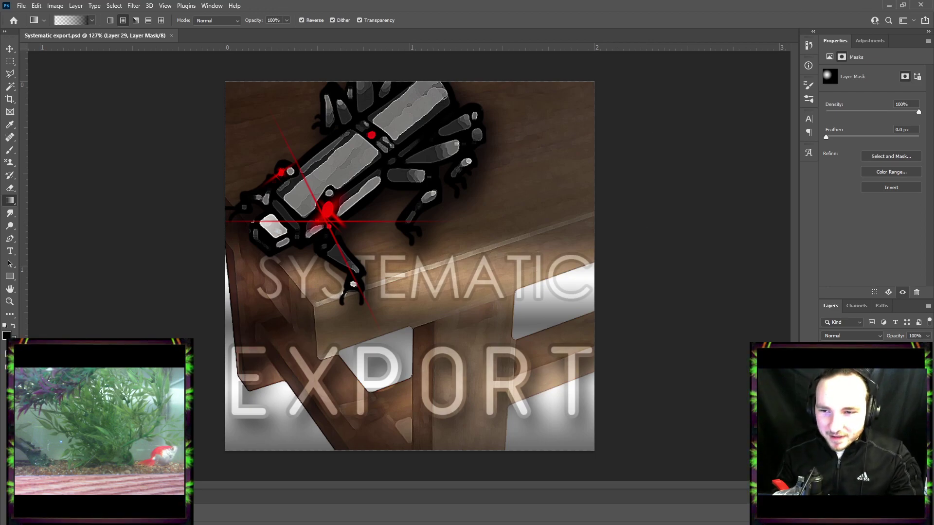
Duplicate the masked streak layer, offset the copy, and flip it vertically.
left_click(844, 387)
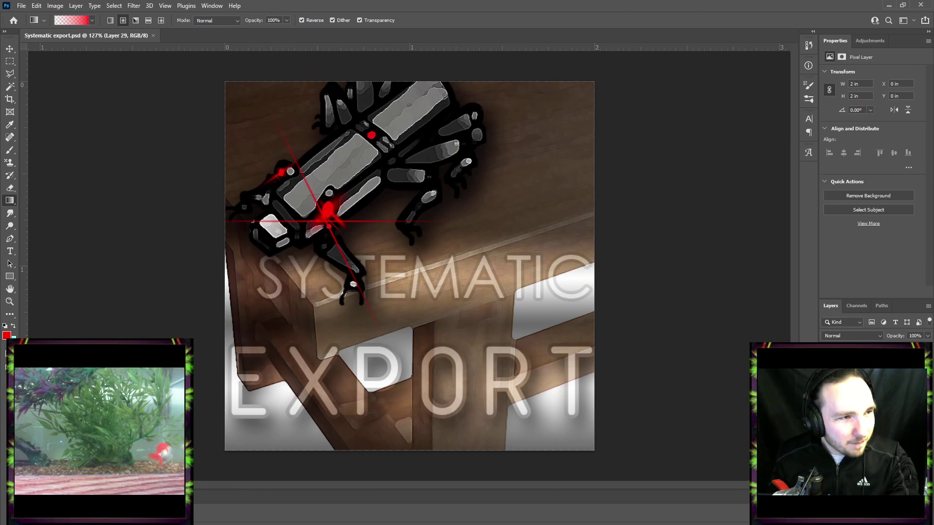
scroll(346, 220, "up", 5)
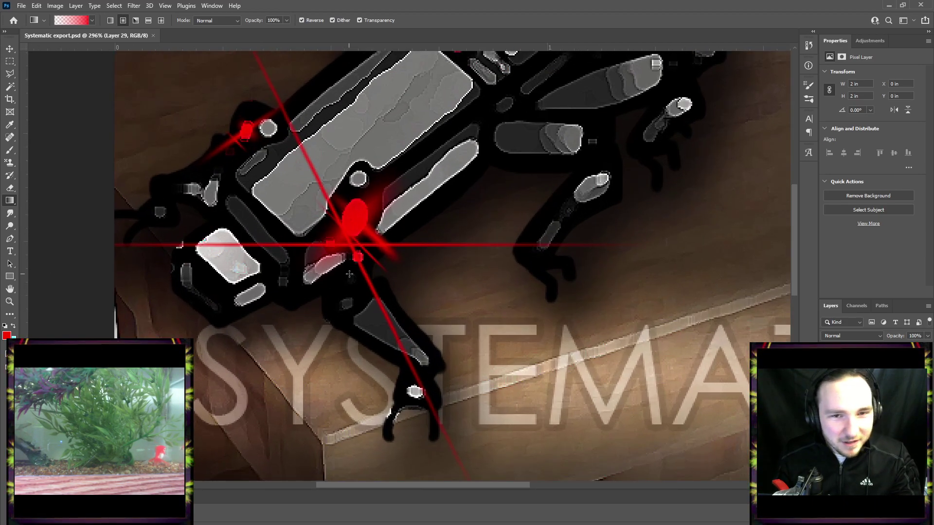
scroll(336, 250, "down", 5)
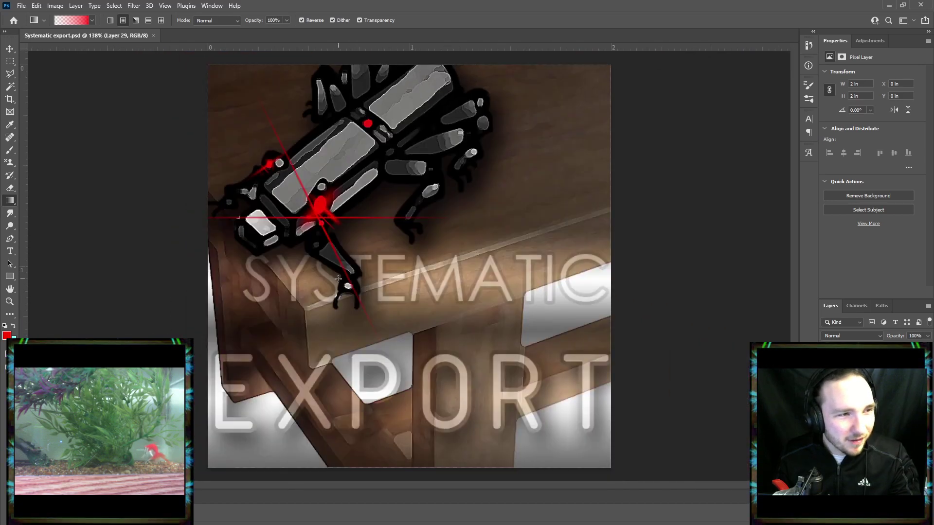
left_click_drag(311, 213, 385, 260)
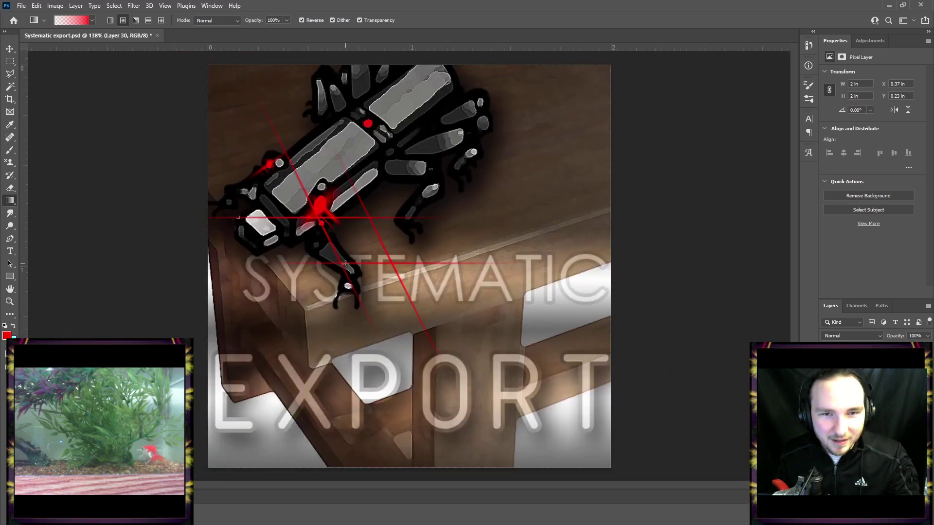
key("ctrl+t")
right_click(386, 263)
left_click(442, 436)
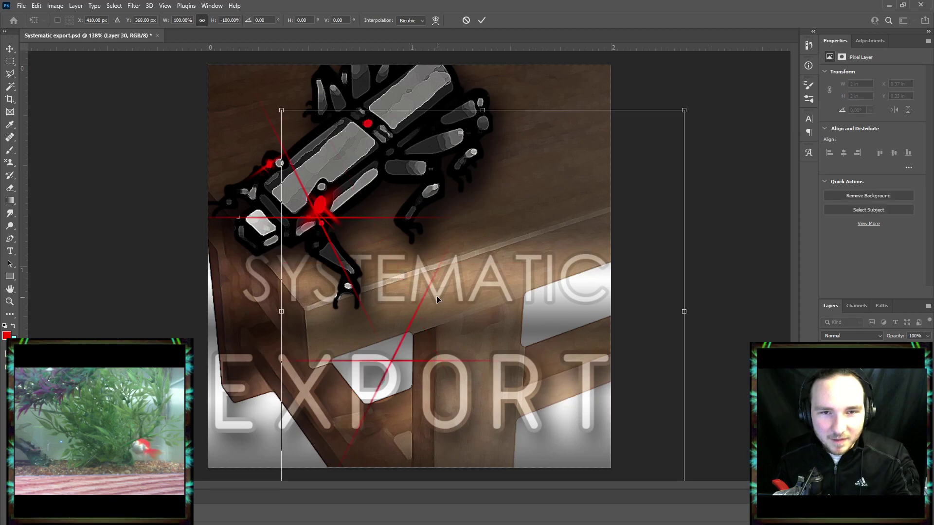
Center the flipped streak copy on the small red spot near the insect's head, scale it to 98.79%, and apply the transform.
left_click_drag(437, 294, 296, 76)
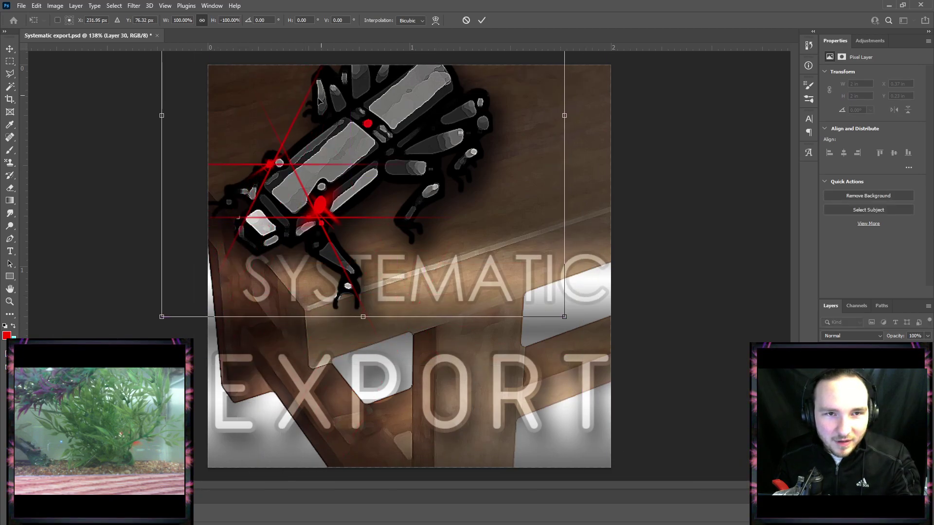
left_click_drag(564, 317, 559, 311)
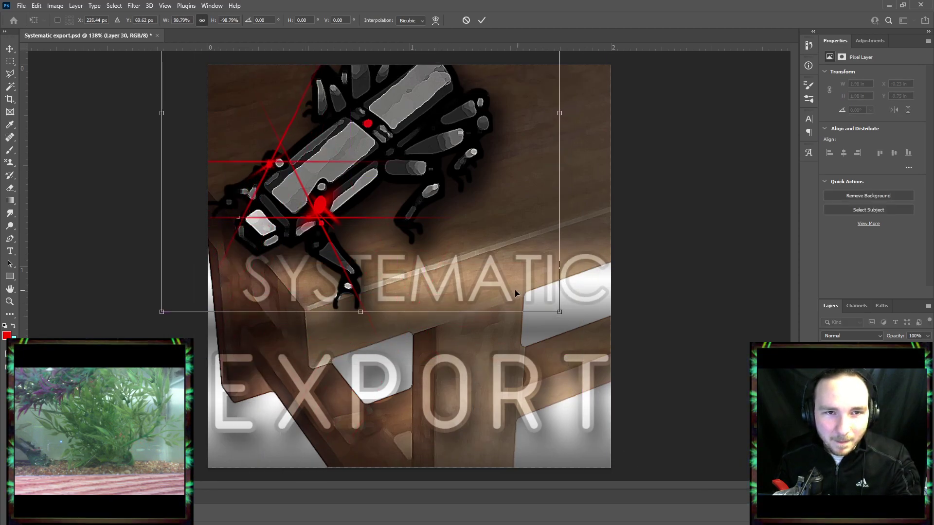
left_click_drag(515, 290, 512, 297)
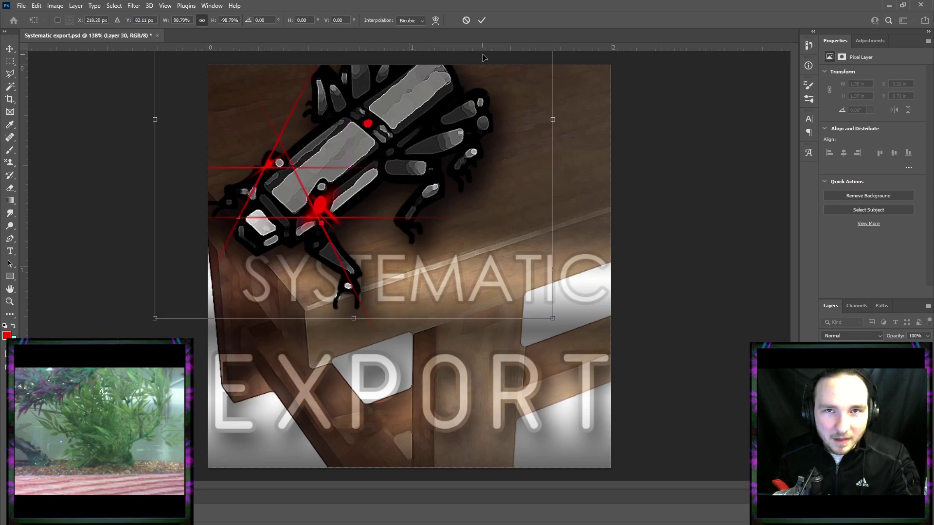
left_click(481, 20)
key("g")
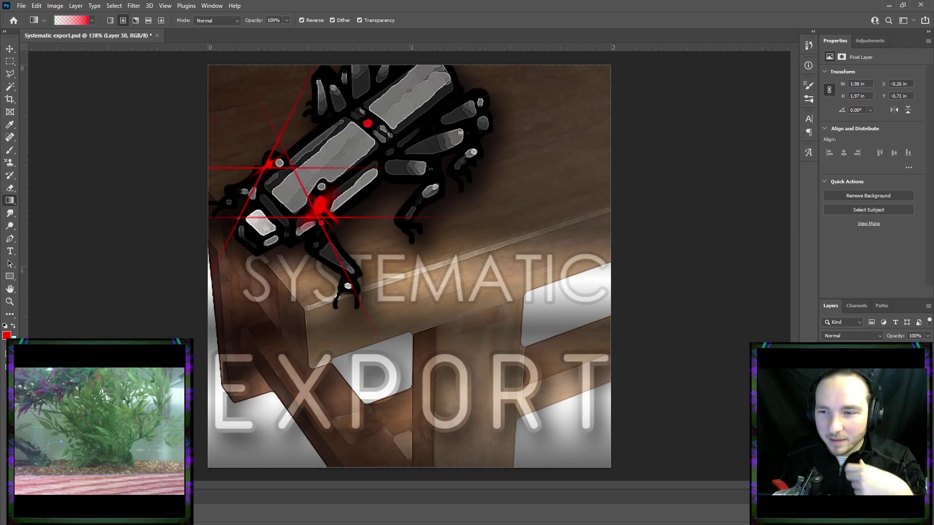
Shorten the copied streaks around the small red spot with reversed black radial gradients on the layer mask.
left_click(864, 394)
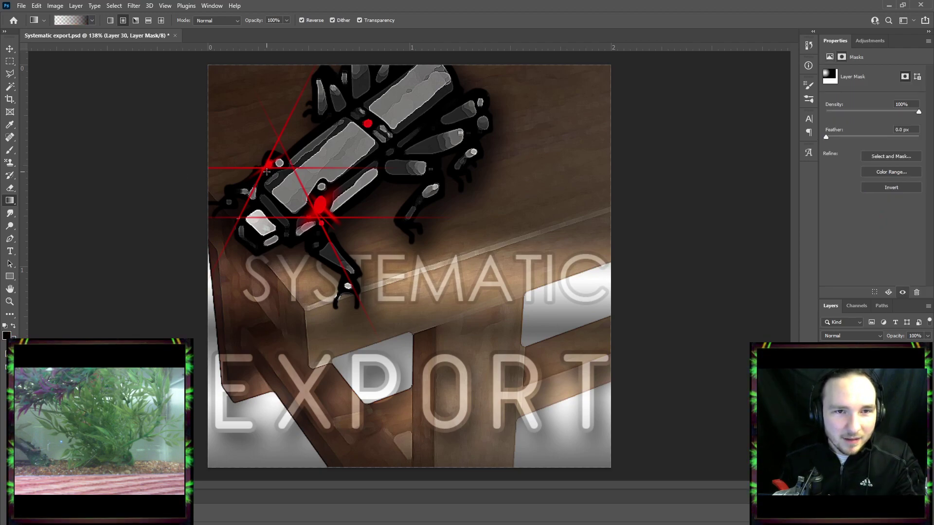
left_click_drag(266, 172, 356, 220)
mouse_move(266, 168)
left_mouse_down()
mouse_move(286, 187)
mouse_move(314, 157)
left_mouse_up()
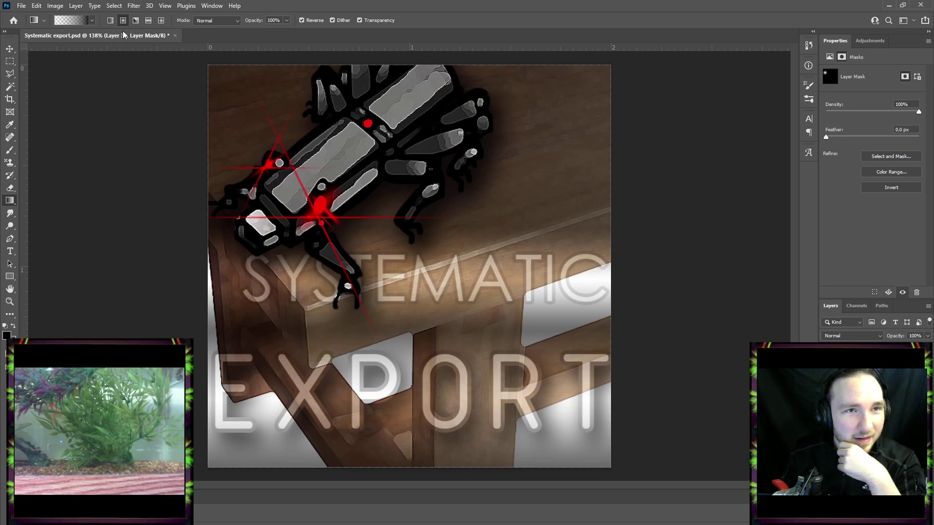
Try a linear gradient on the copied streaks' mask below the small red spot, and undo it.
left_click(110, 21)
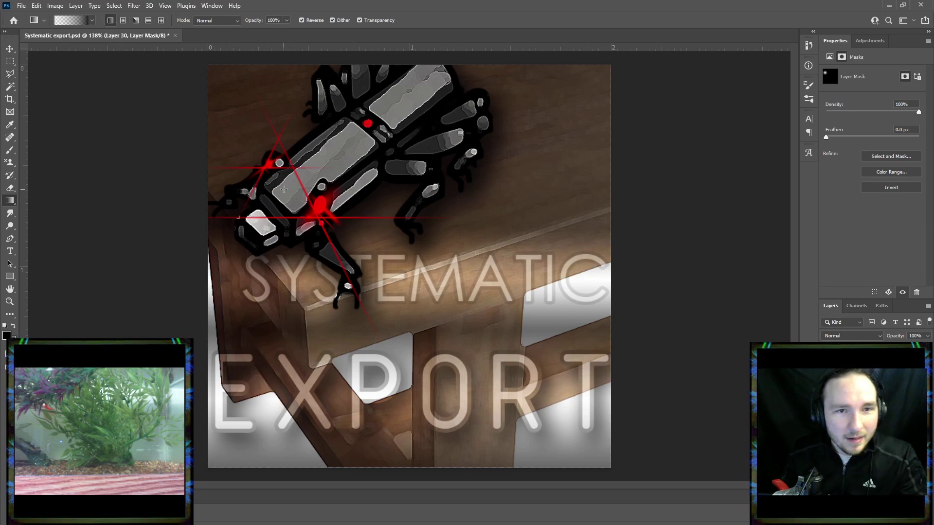
left_click_drag(283, 196, 276, 177)
key("ctrl+z")
key("ctrl+z")
key("ctrl+z")
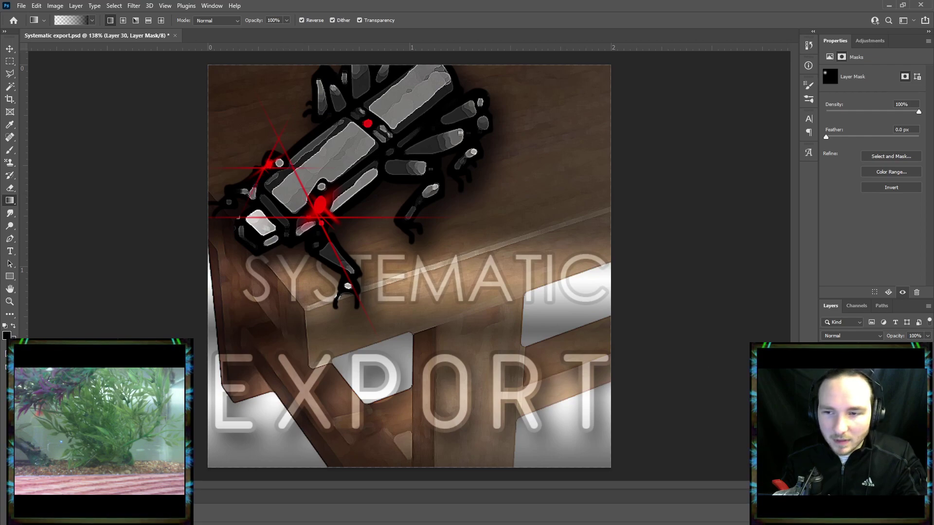
Erase the lower diagonal streak below the small red spot on the copied streak layer, and save the document.
left_click(845, 389)
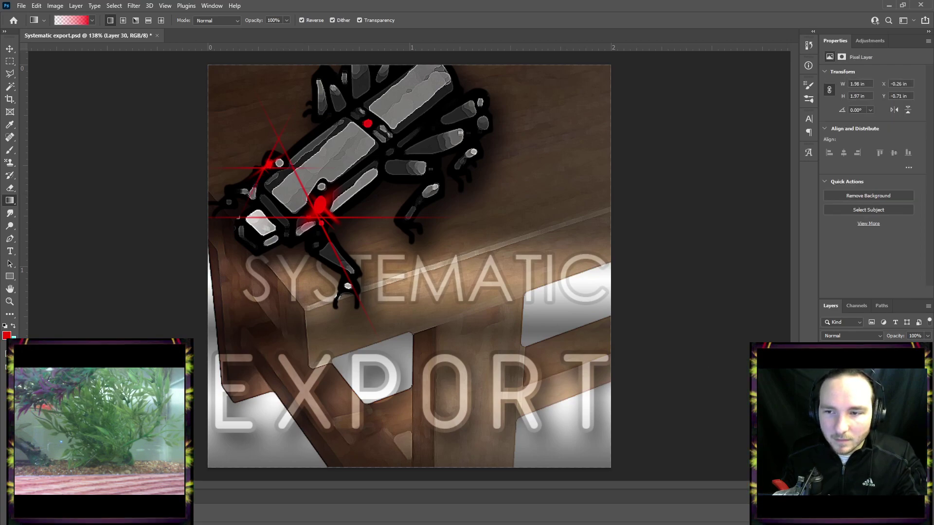
left_click(10, 188)
right_click(269, 196, "alt")
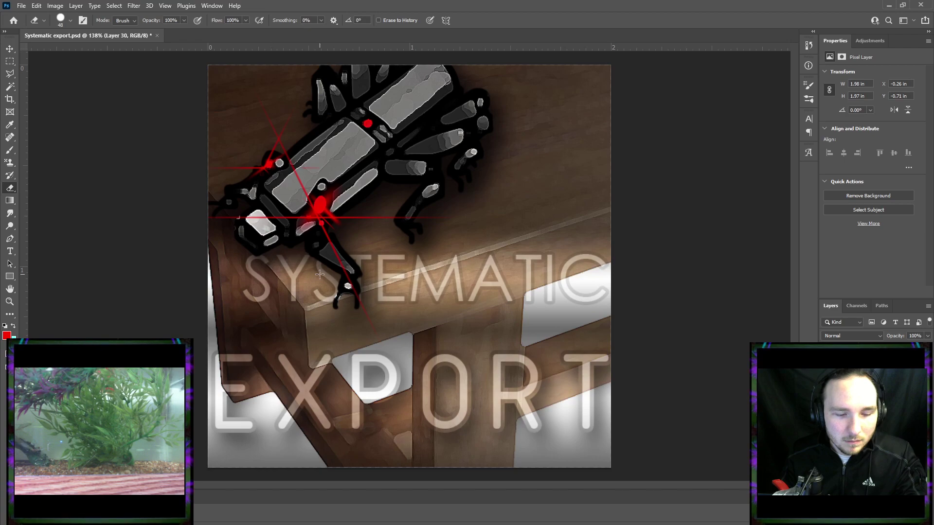
key("ctrl+s")
scroll(420, 261, "down", 2)
scroll(420, 262, "down", 1)
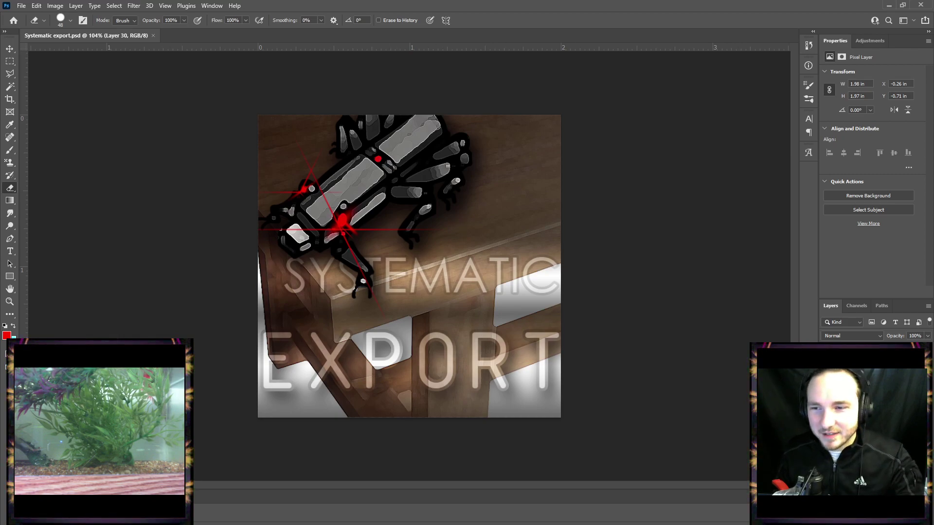
Add a new layer from the EXPORT text layer and darken all four canvas edges with short black linear gradients, reversal off.
left_click(871, 418)
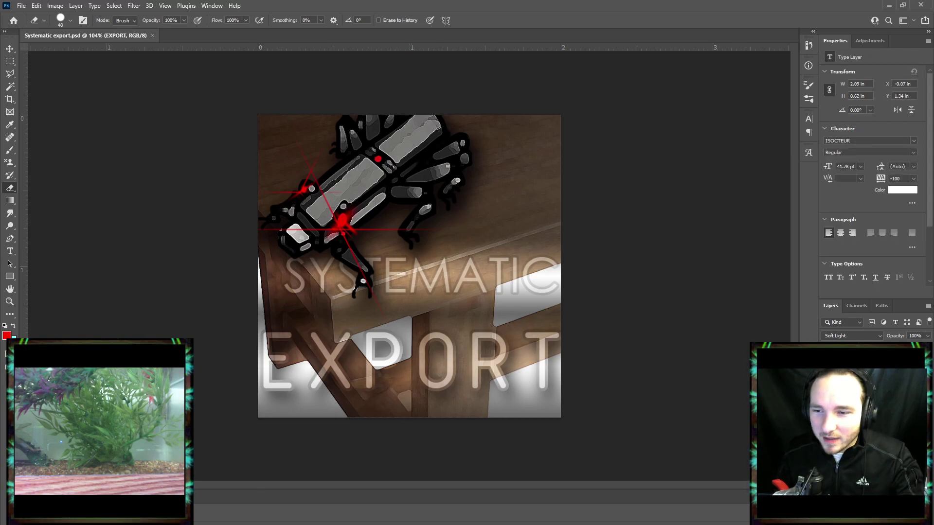
key("alt+[")
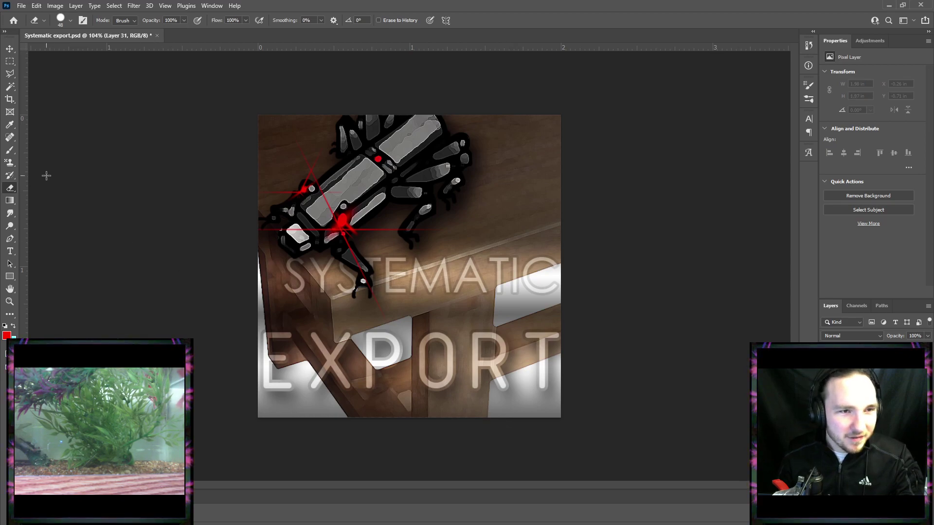
left_click(10, 201)
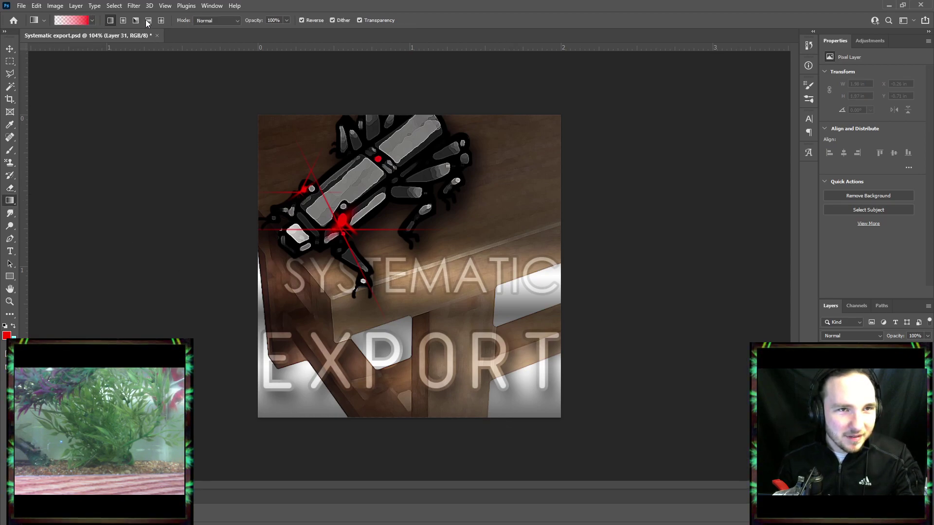
left_click(302, 20)
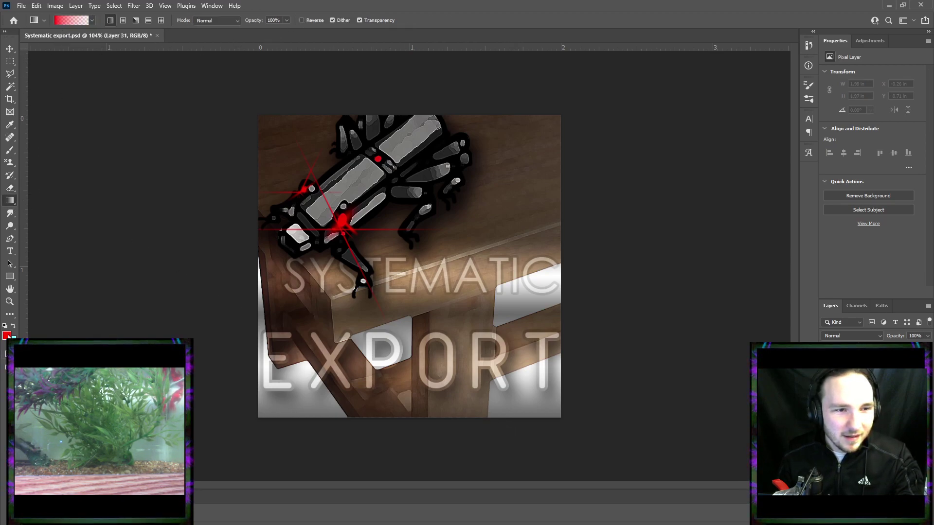
key("i")
left_click(869, 235)
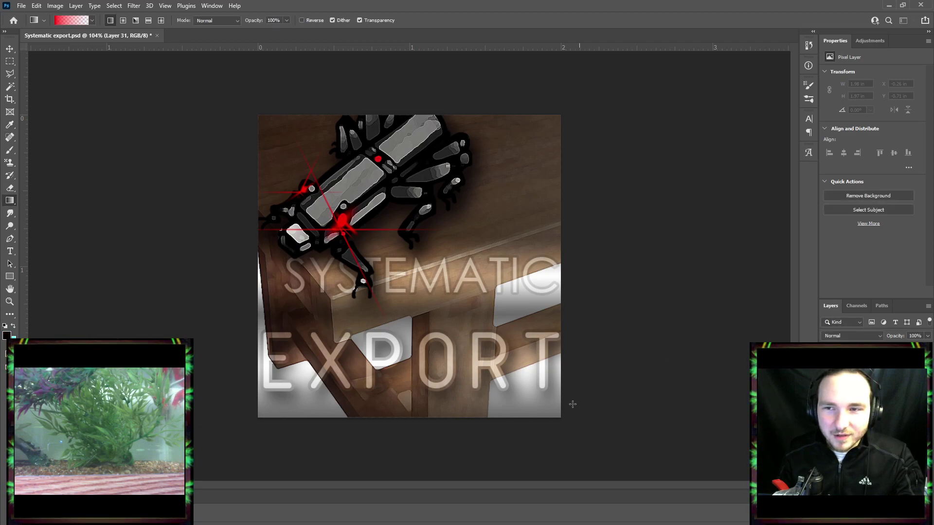
left_click_drag(467, 429, 467, 400)
left_click_drag(419, 109, 421, 136)
left_click_drag(561, 222, 534, 222)
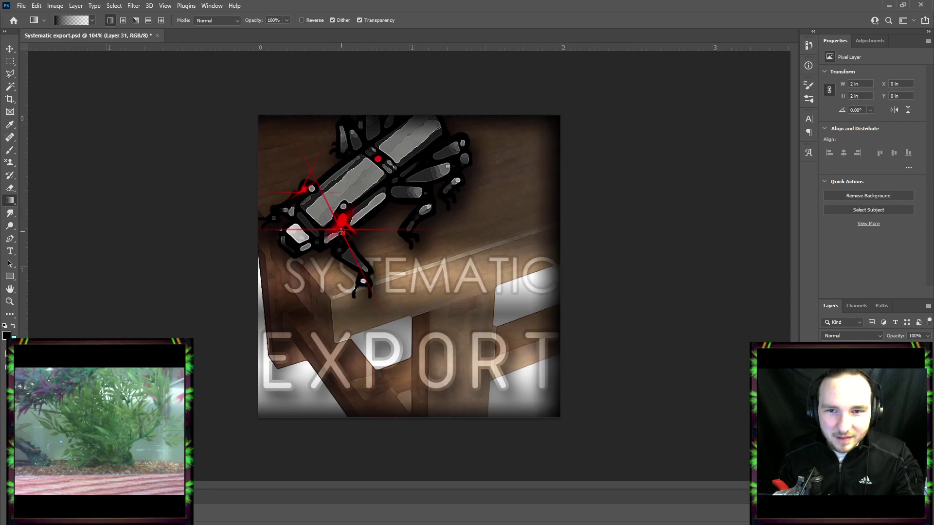
left_click_drag(253, 225, 275, 226)
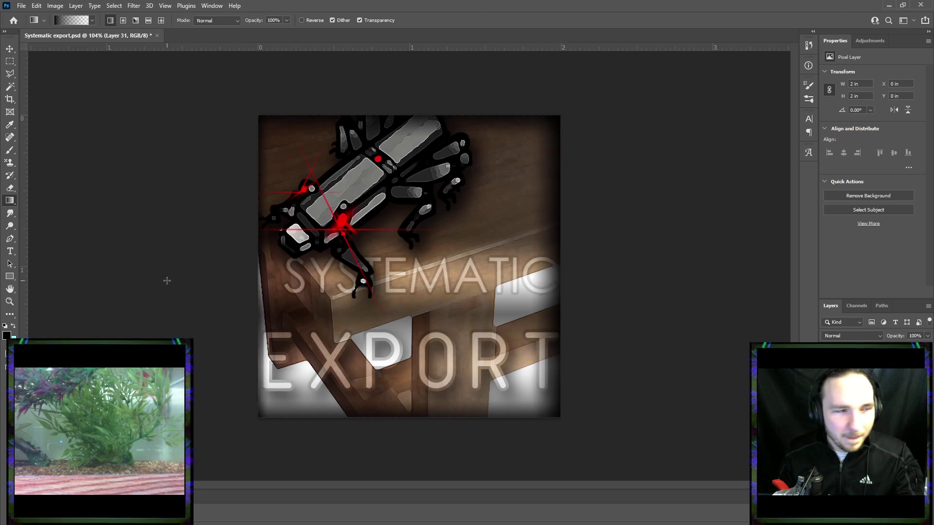
Save the document and bring up the Save As options.
key("ctrl+s")
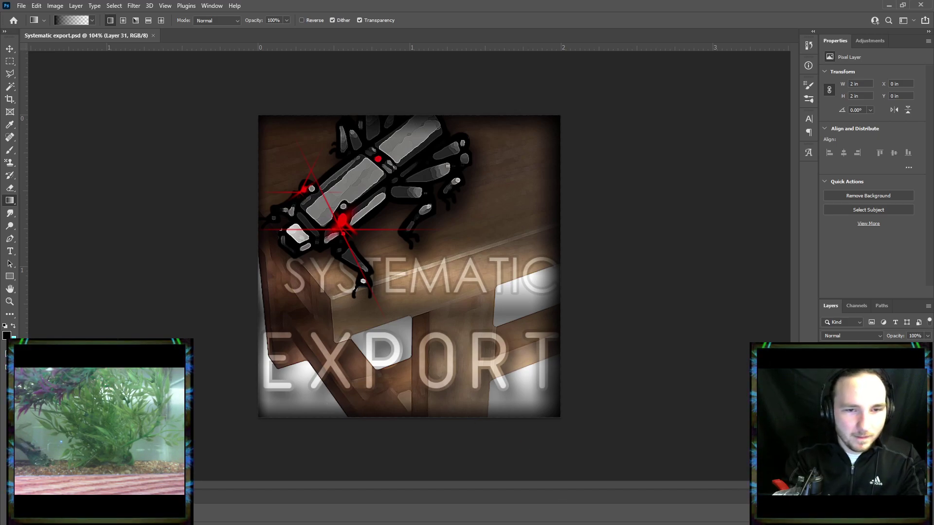
key("ctrl+shift+s")
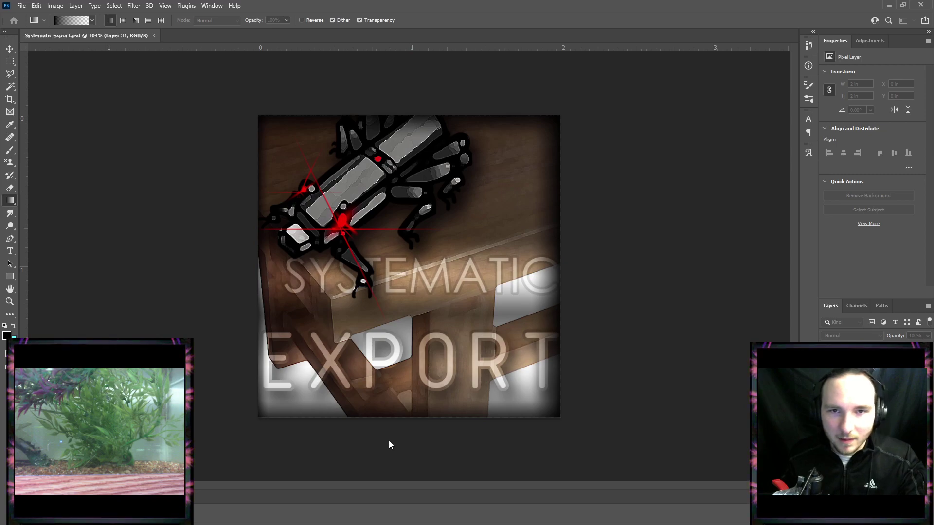
left_click(521, 176)
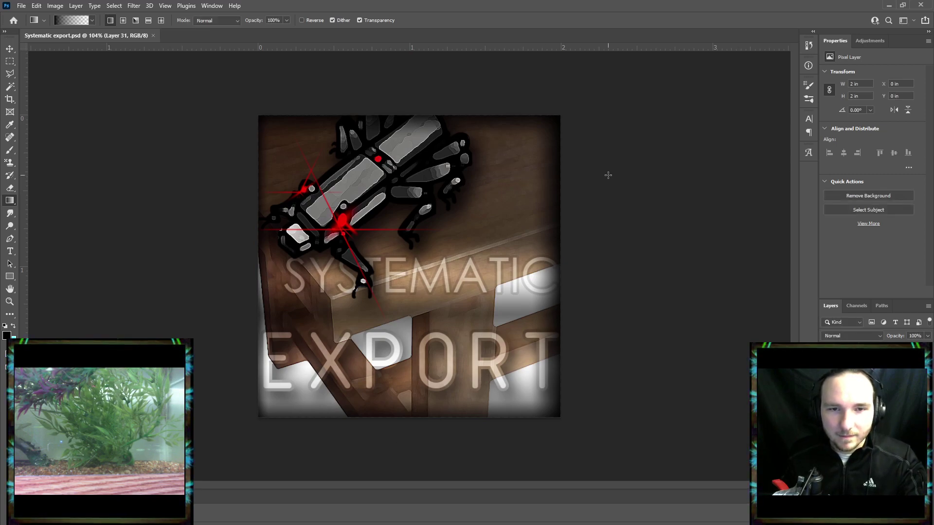